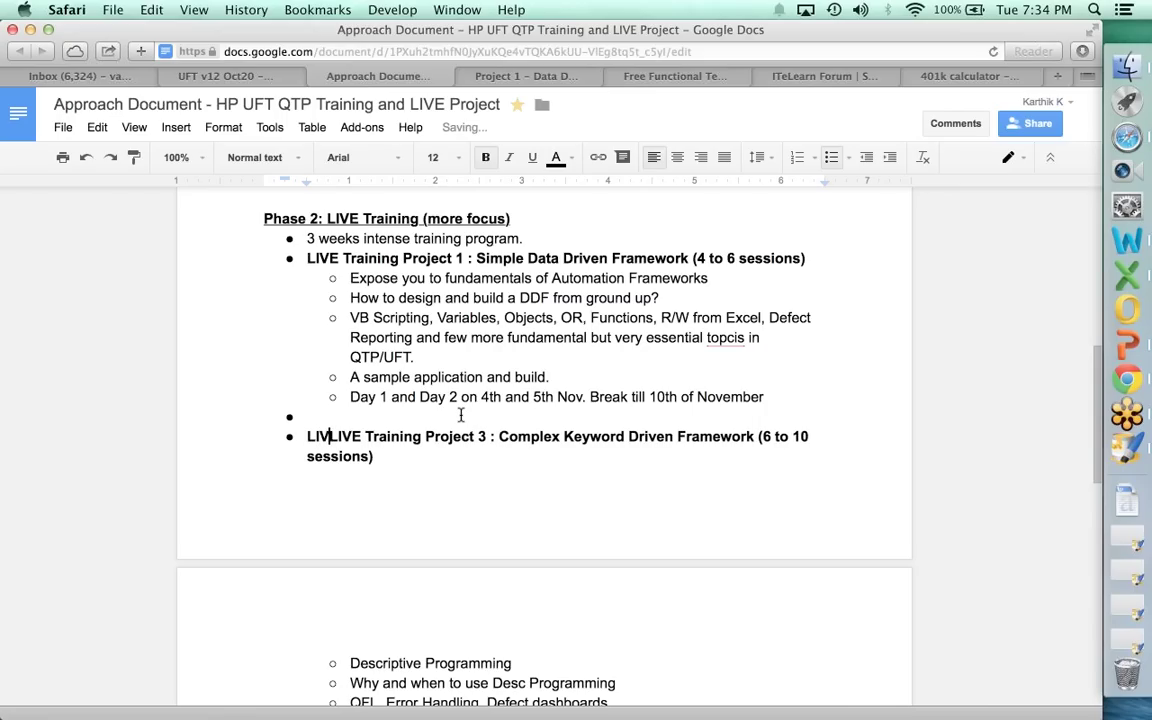
Fill the empty bullet above Project 3 with "LIVE Training Mini-Project 2 : DDF on a different application (2 days)".
key("Up")
type("LI")
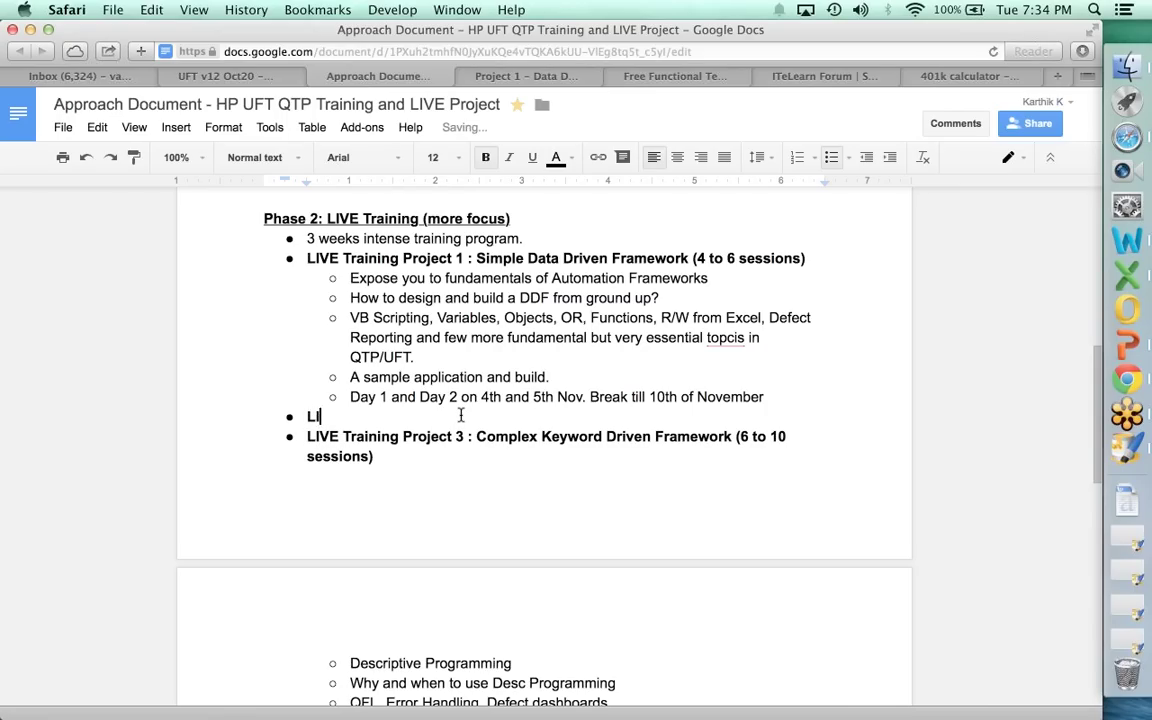
type("VE Training Mini")
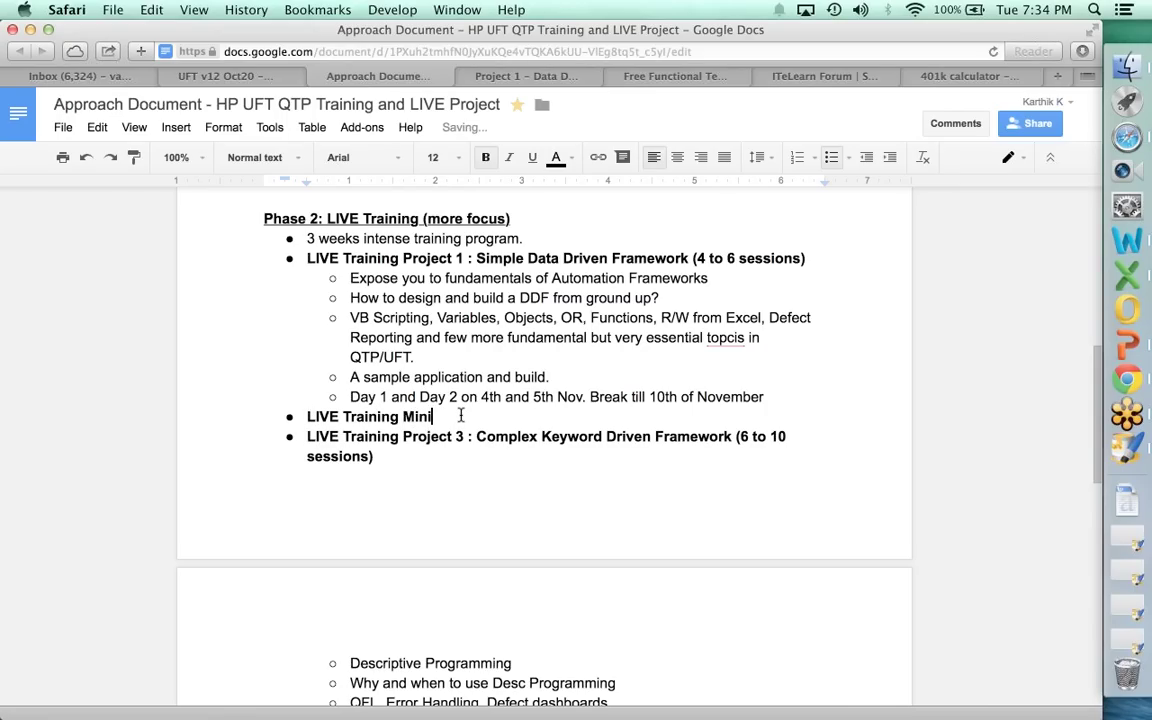
type("-Project 2 : DDF on a different application (2 days)")
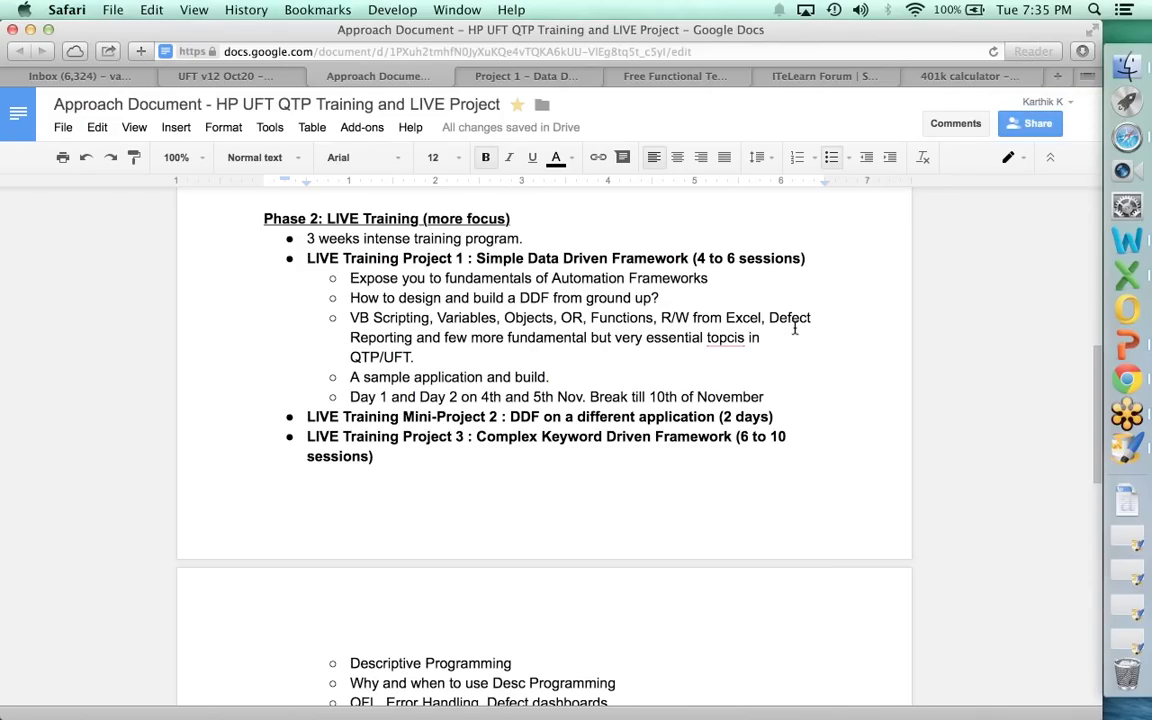
Append "(EMI calculator)" to the Mini-Project 2 bullet and change its duration to "1 or 2 days".
left_click(562, 398)
left_click(780, 418)
type("(E")
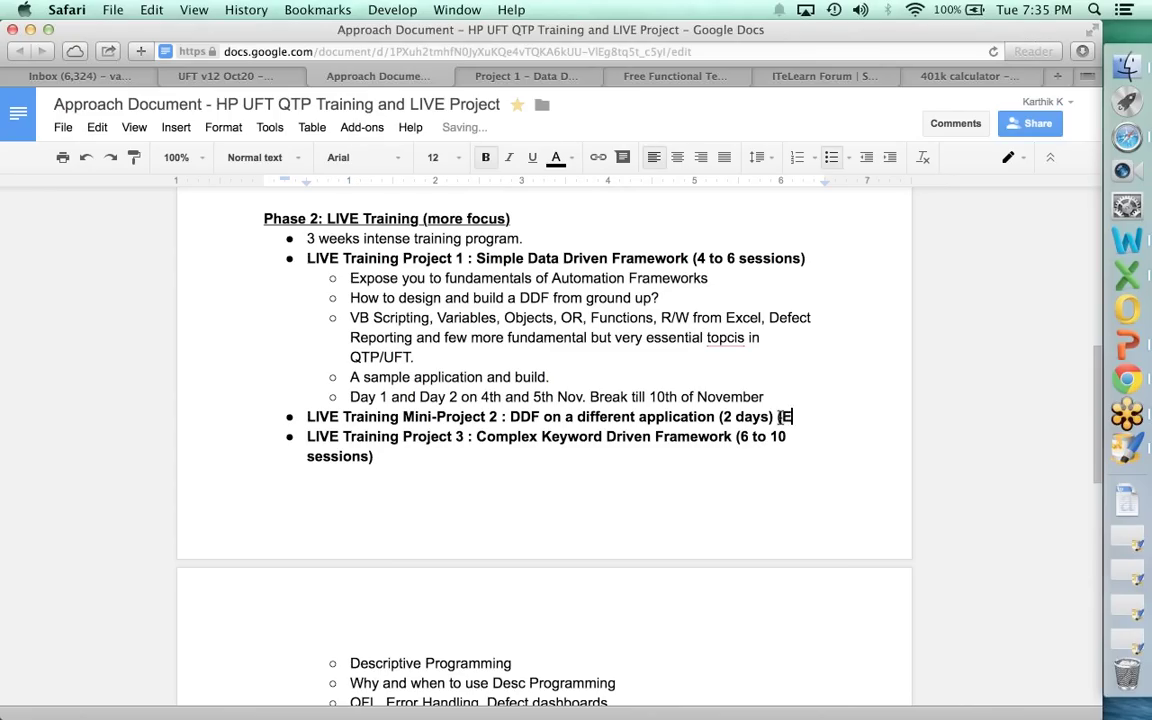
type("MI calculato")
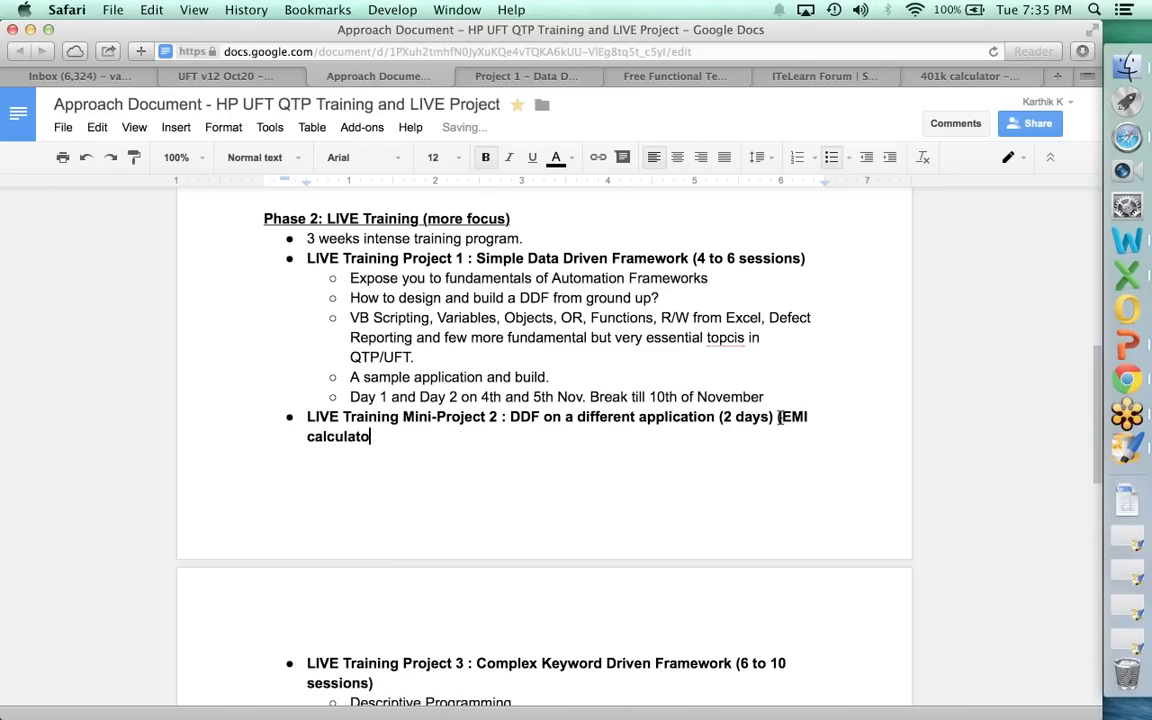
type("r)")
left_click(724, 417)
type("1 or")
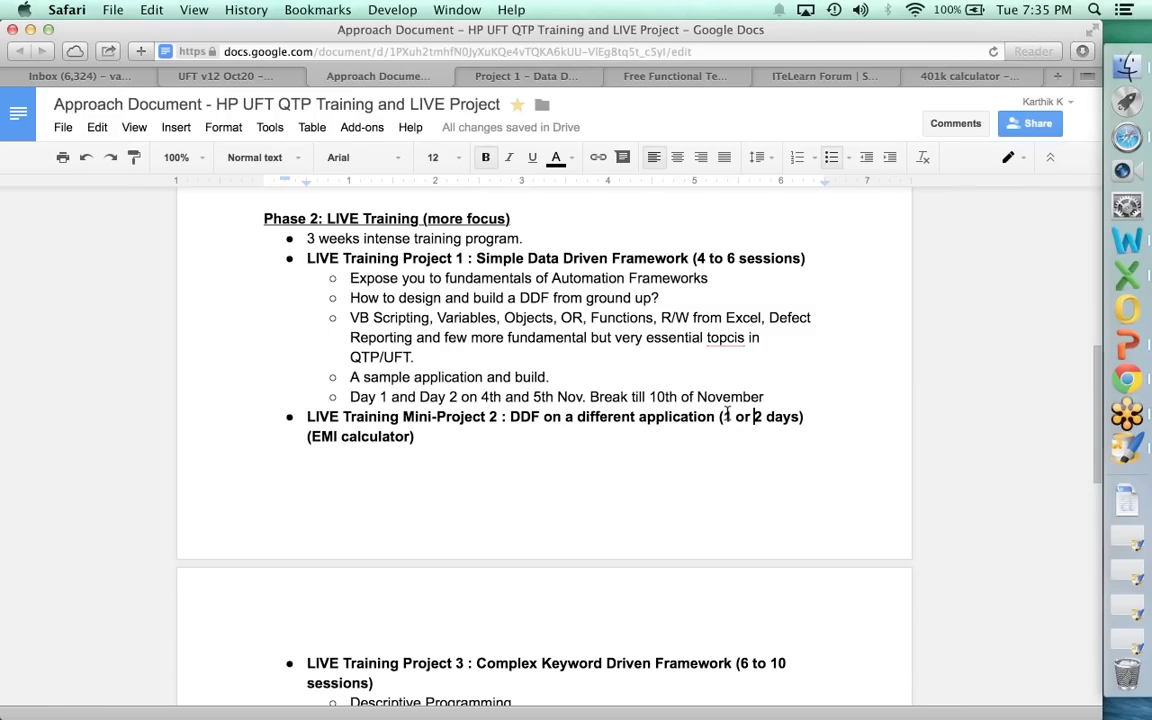
left_click(762, 397)
key("Return")
type("401kcalculator.com")
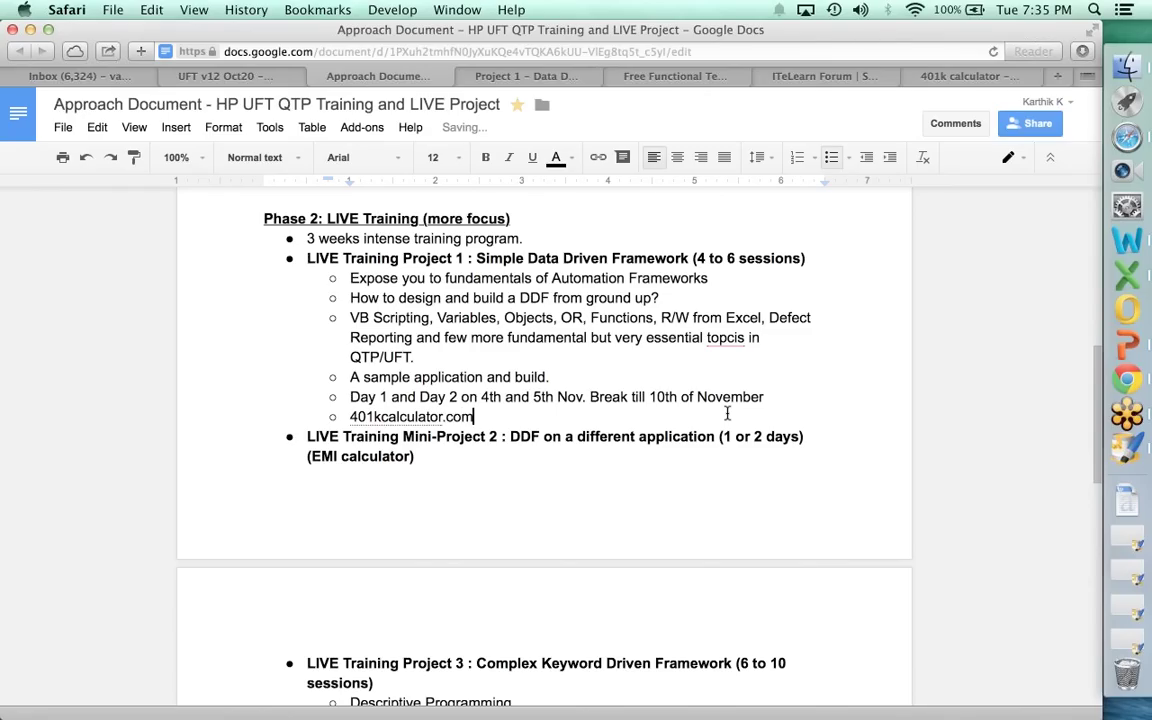
type("http:")
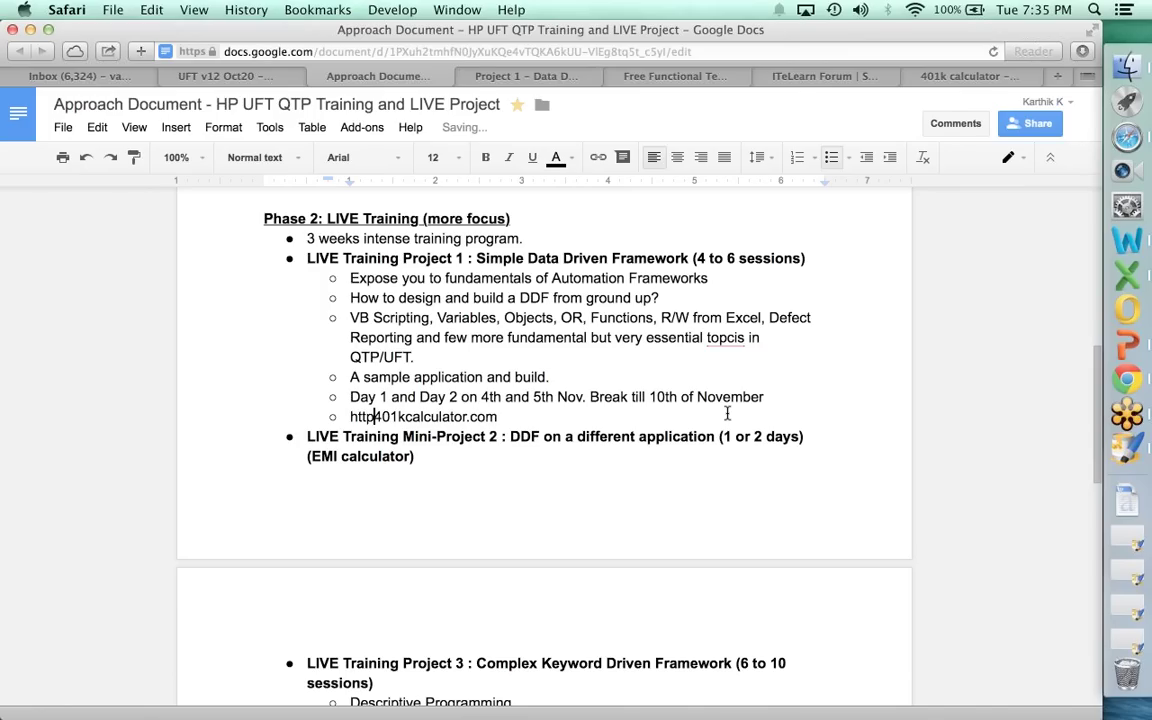
type("//")
left_click(727, 413)
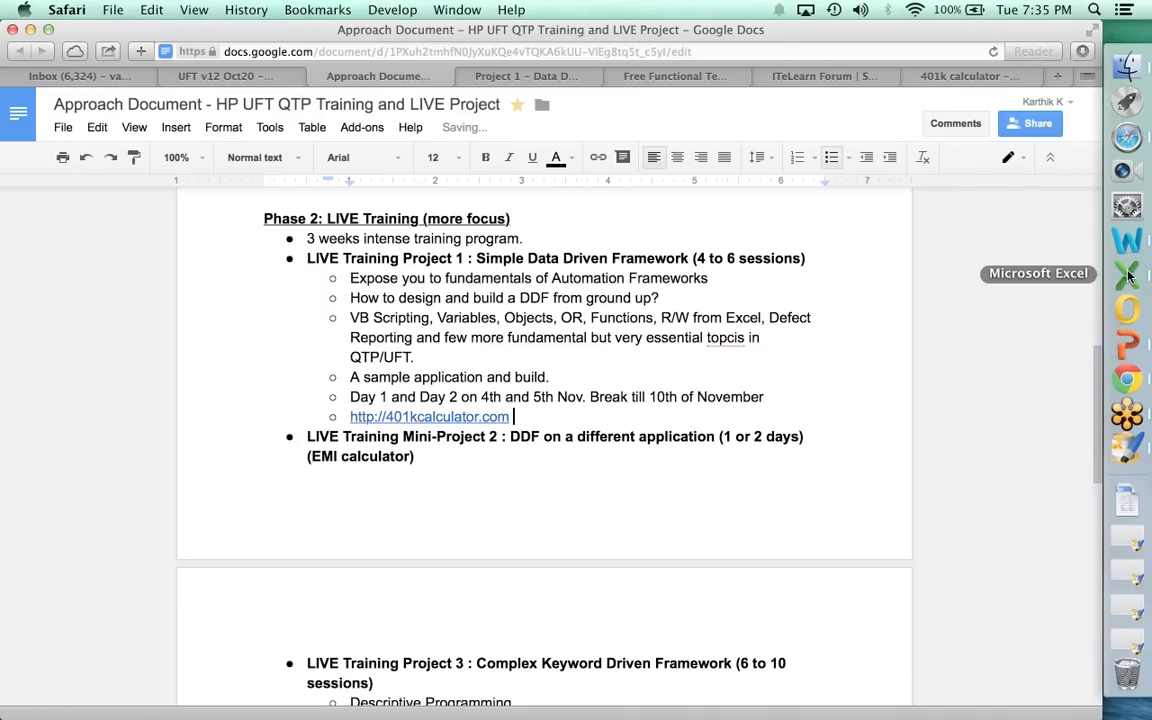
Switch to Google Drive and create a new Google Sheets file in the shared UFT v12 Oct20 folder.
left_click(200, 79)
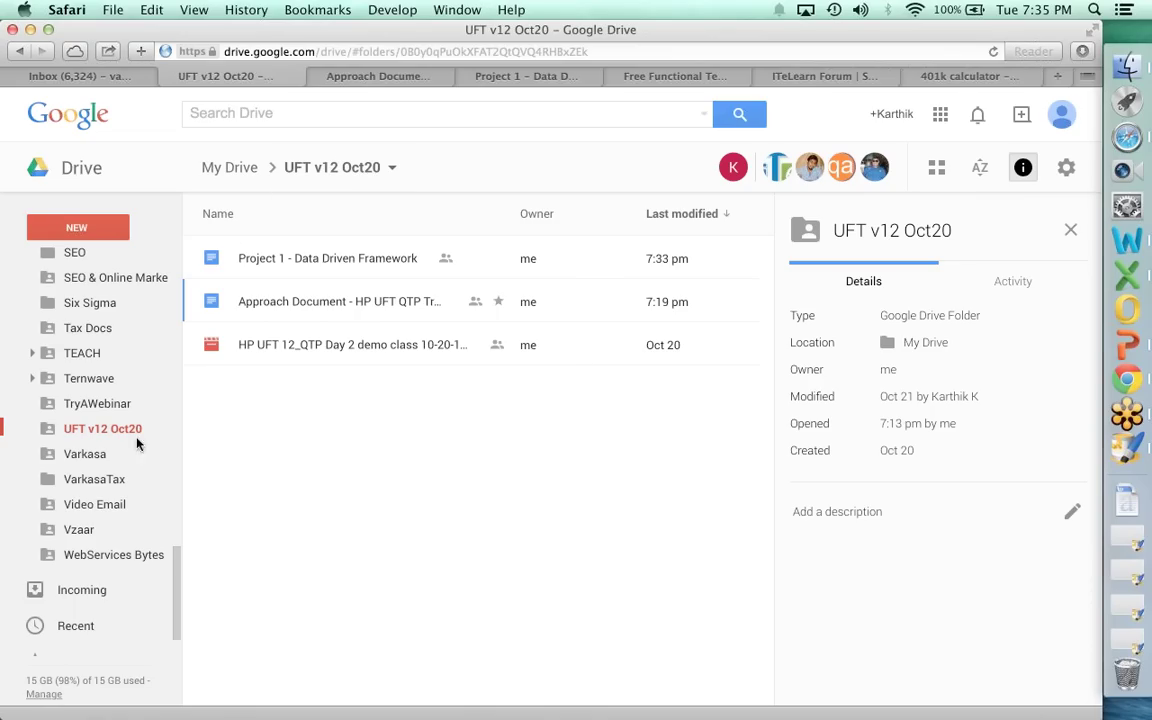
right_click(290, 426)
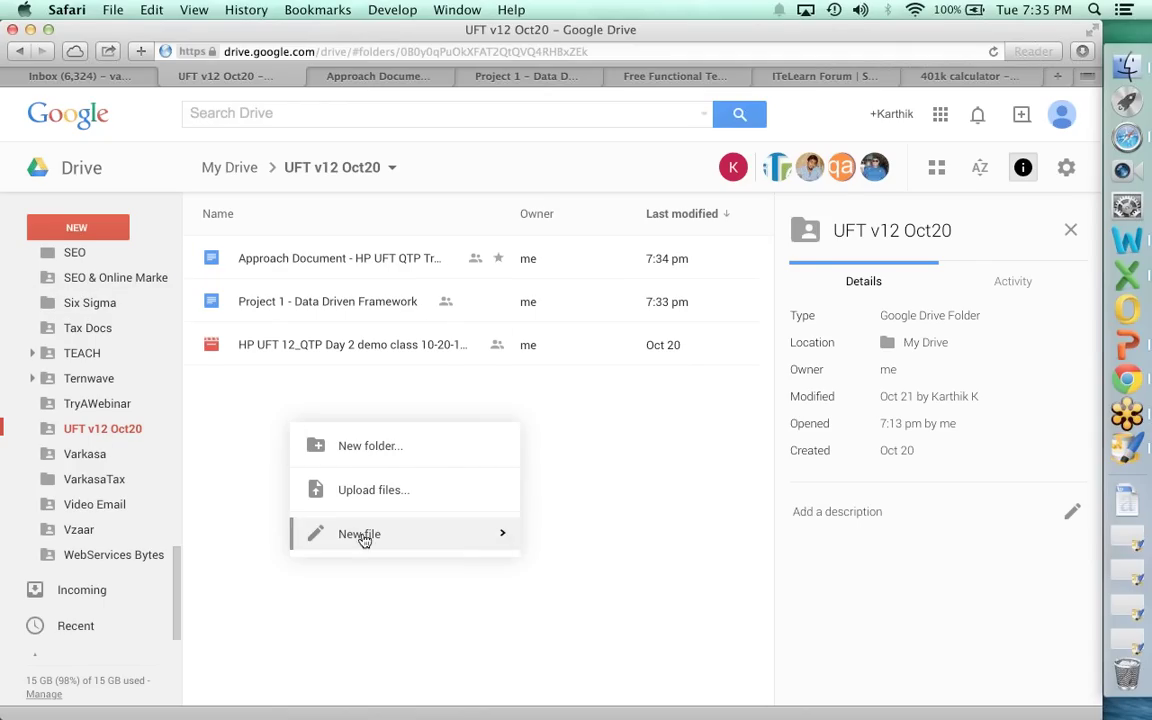
mouse_move(520, 537)
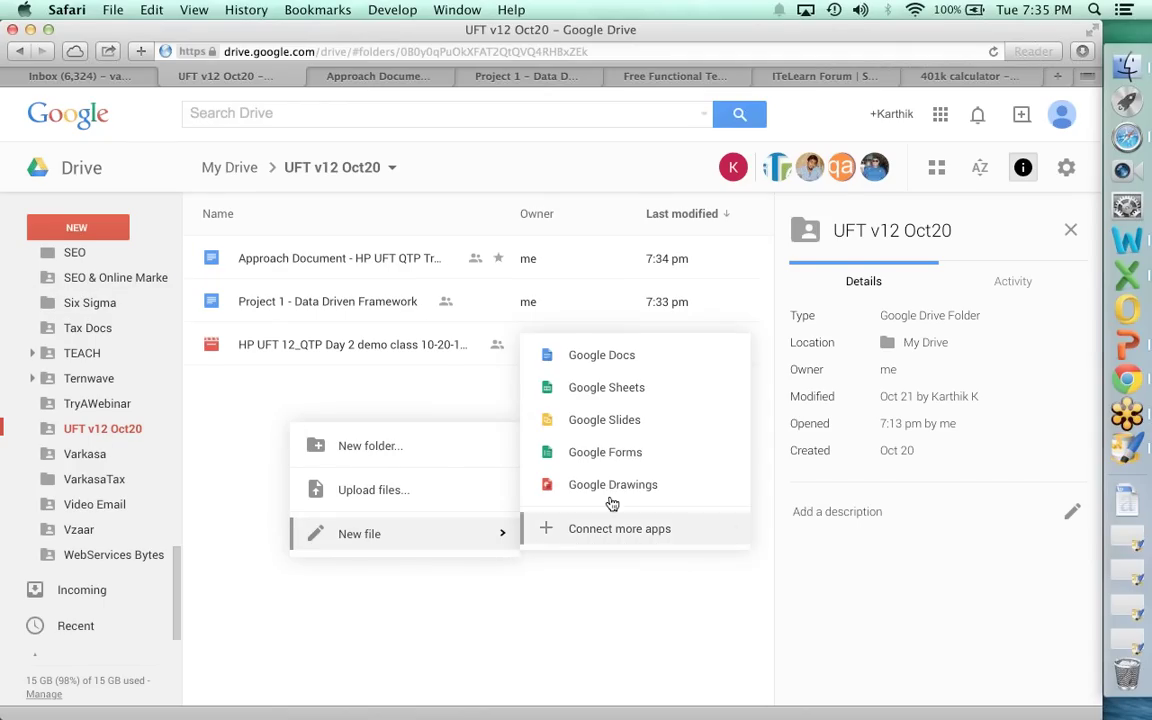
left_click(610, 385)
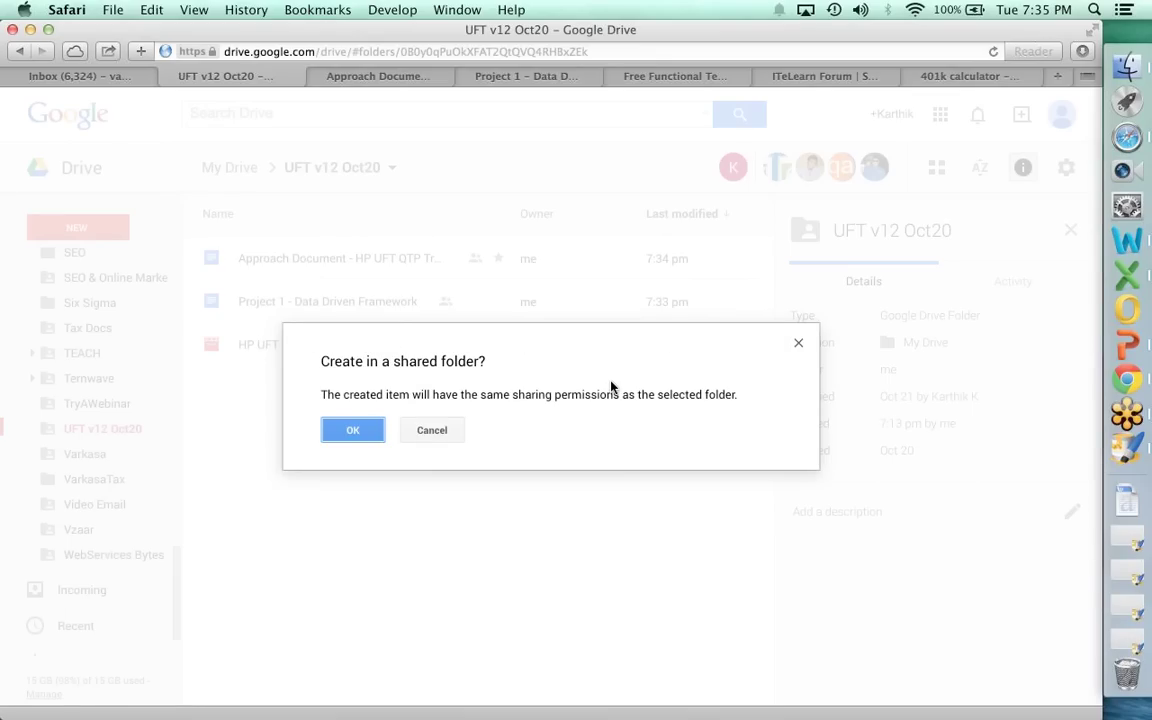
left_click(378, 432)
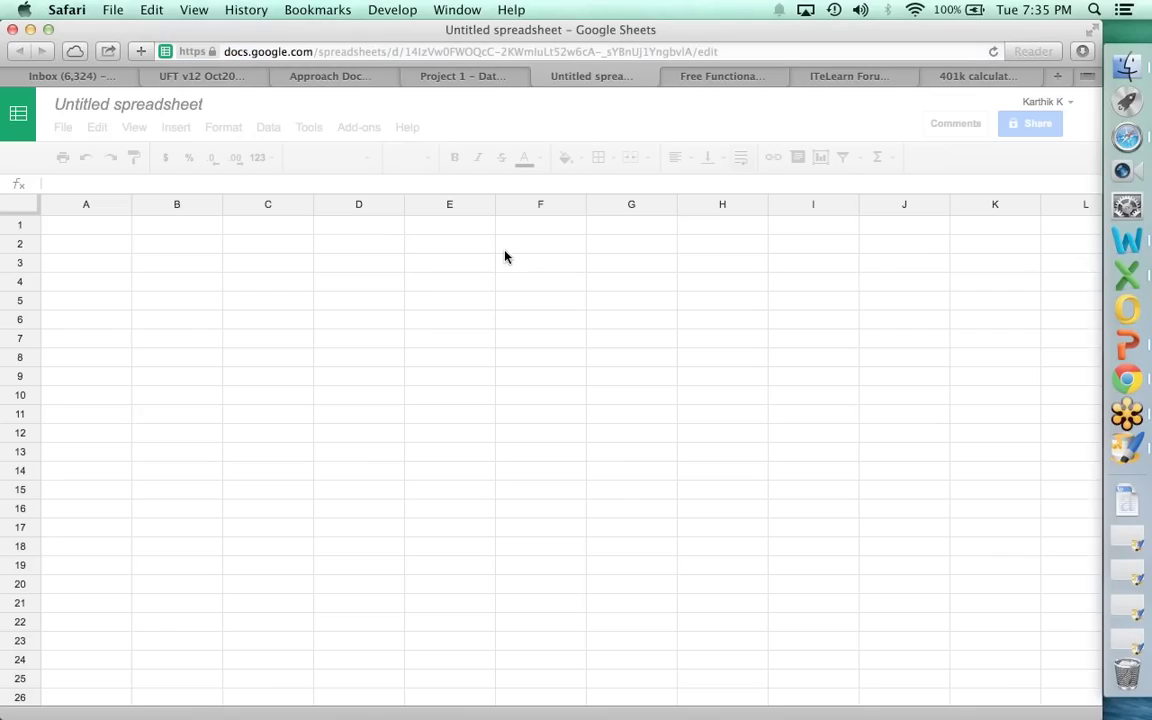
Rename the new spreadsheet as "Automation Plan - High Level".
left_click(96, 104)
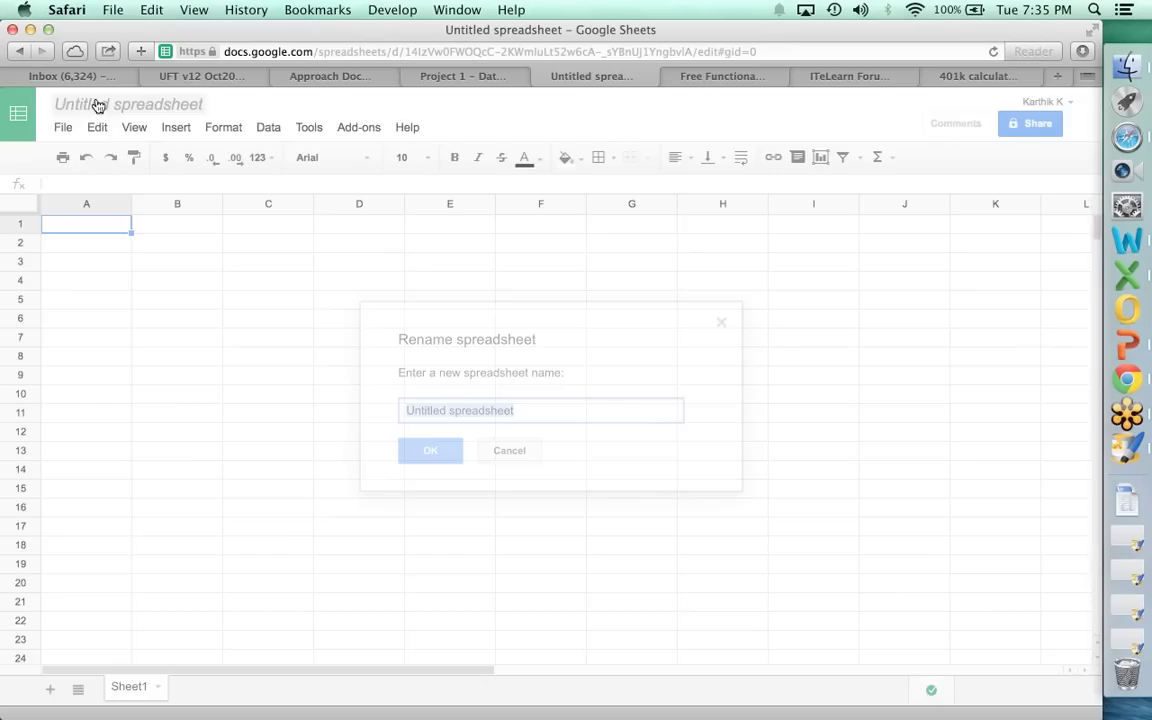
type("Automatio")
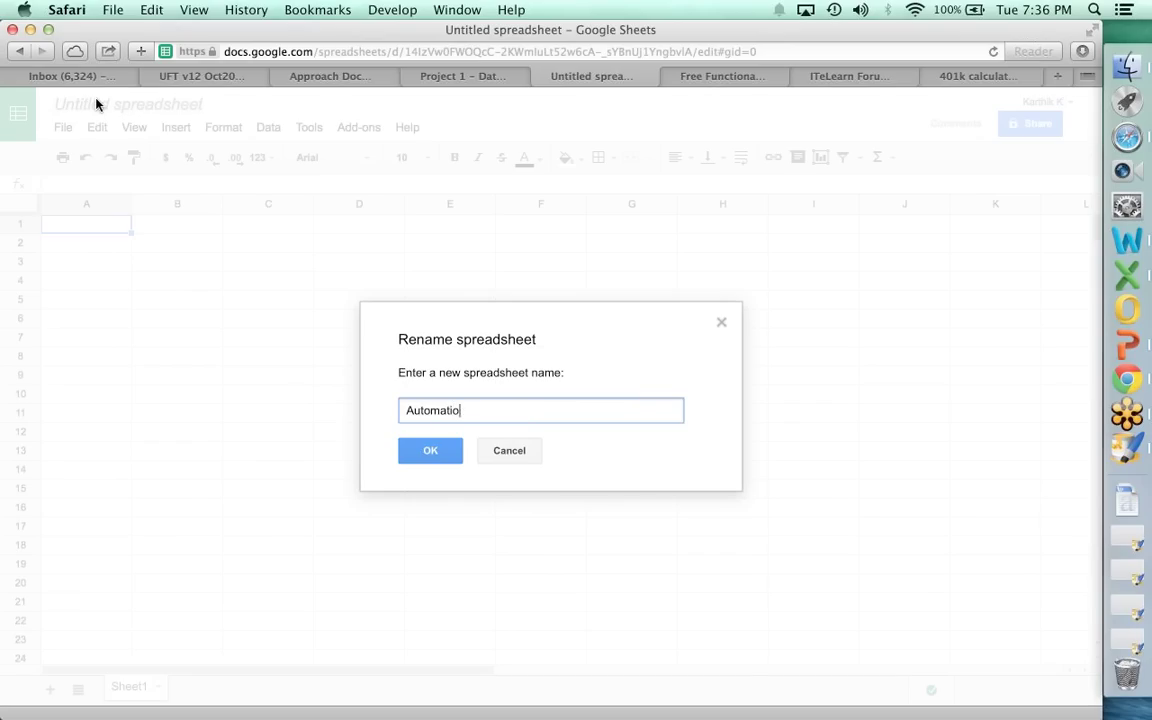
type("n Plan - Highl Level")
key("Return")
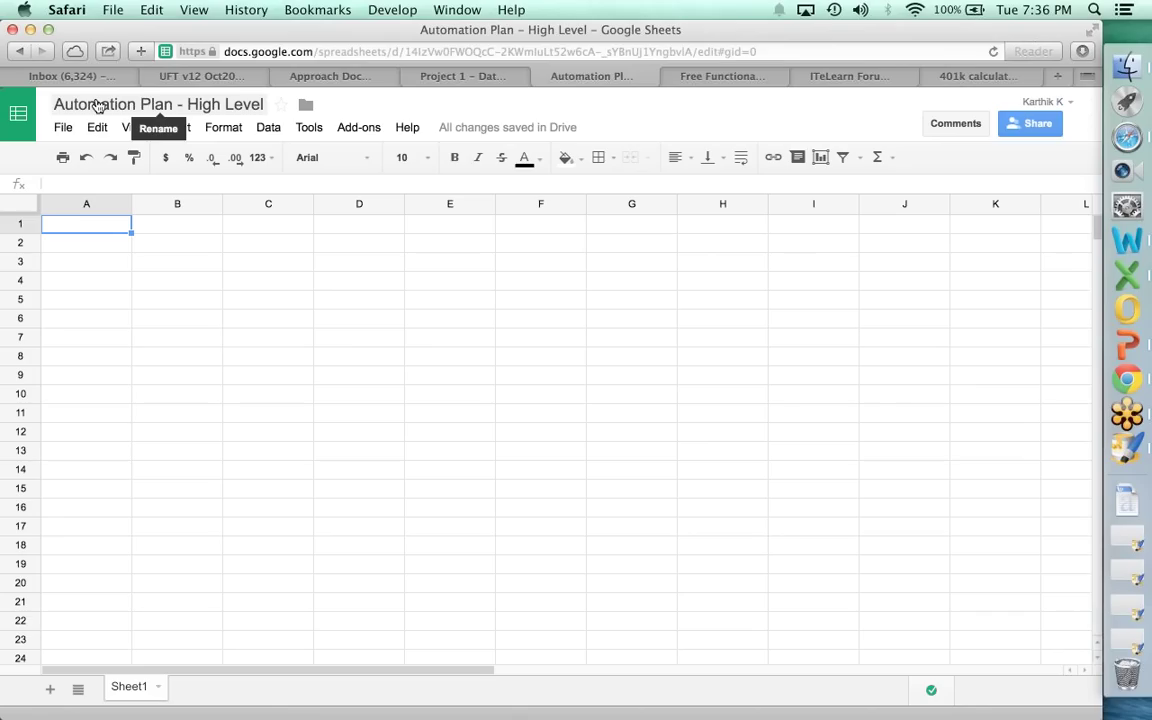
Enter "Basic info about the AUT and project scope" in cell A1 and the label "AUT" in A2.
key("Return")
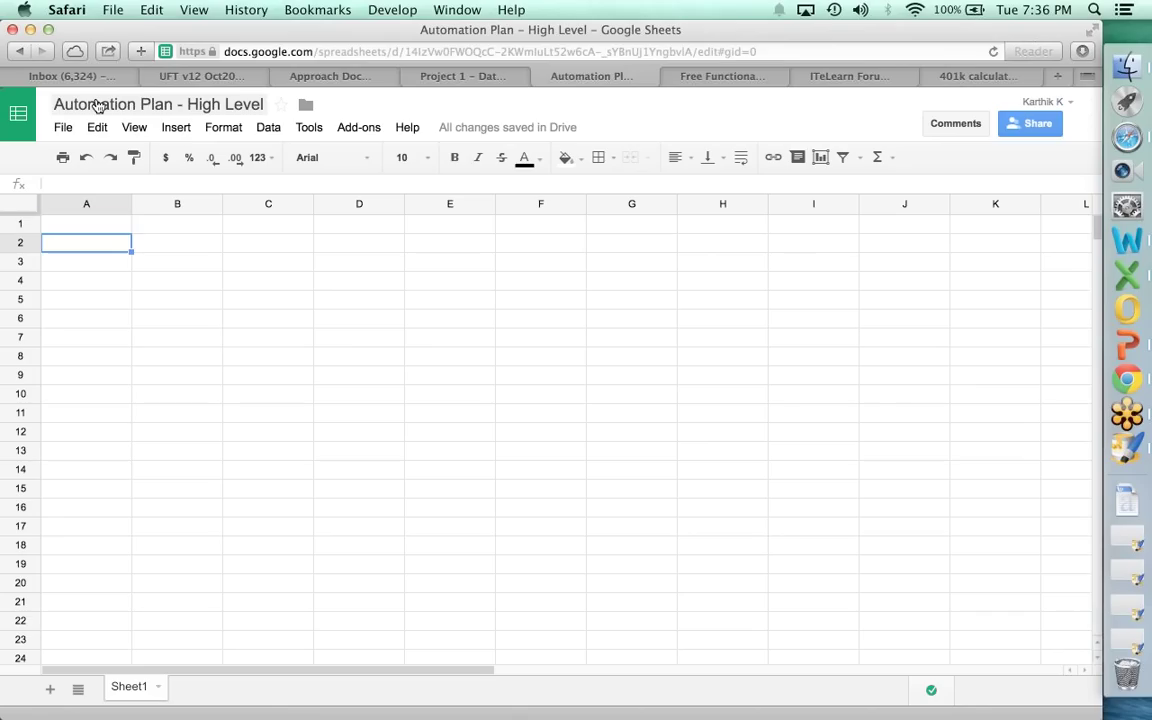
key("Escape")
type("Basic info about the AUT and project scope")
key("Return")
type("AUT")
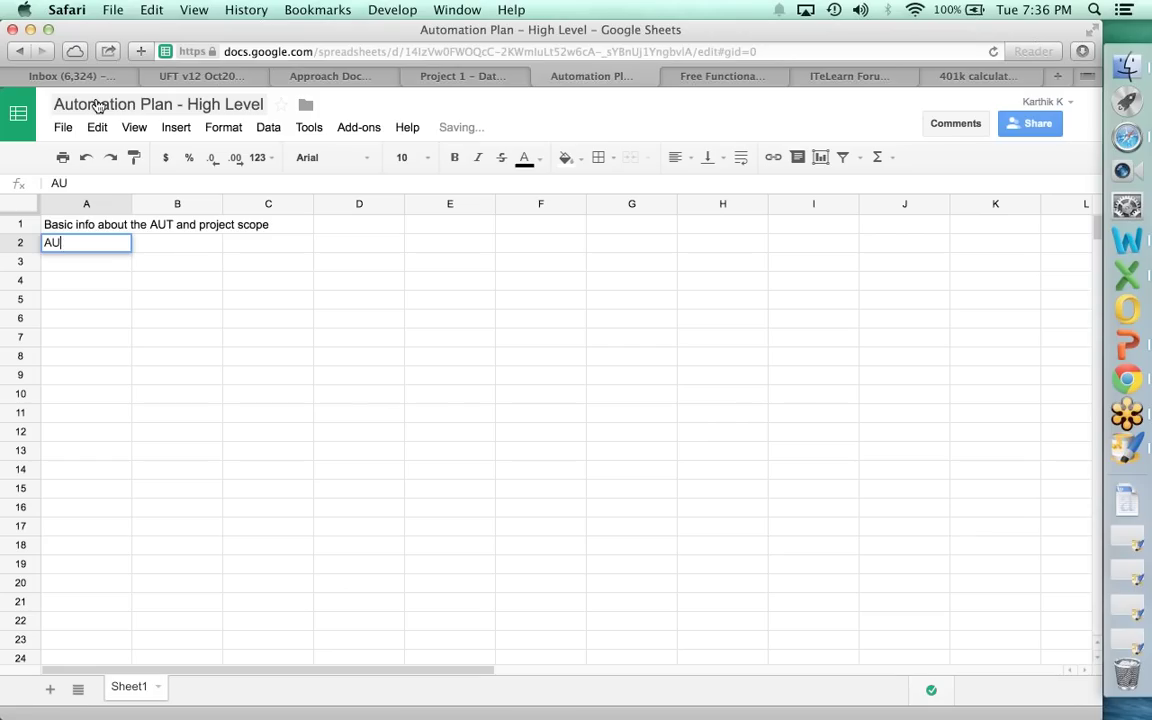
key("Tab")
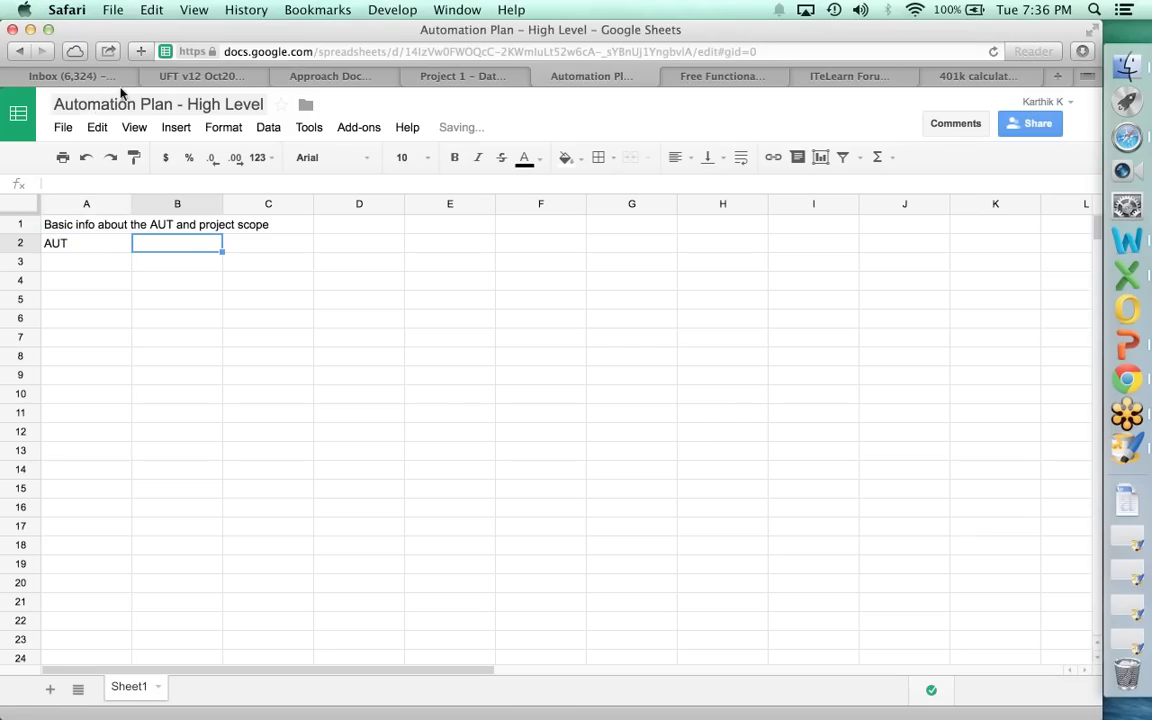
Open the 401kcalculator.org search result, copy its web address and paste it into cell B2 of the automation plan.
left_click(967, 78)
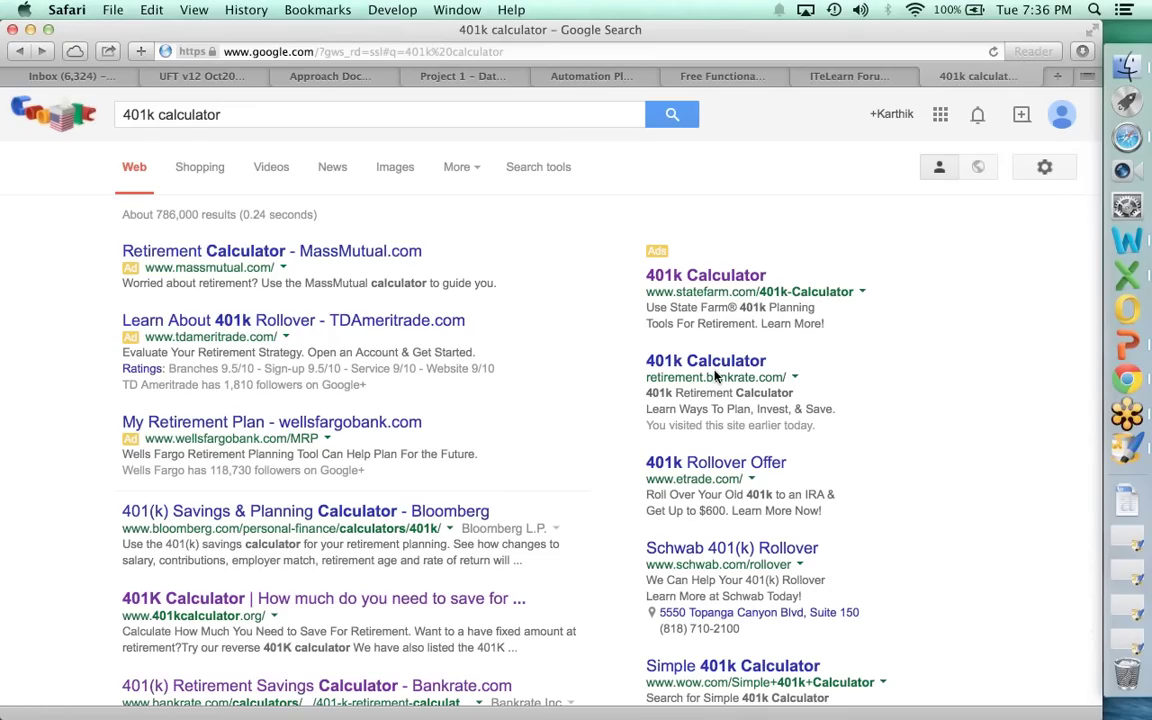
left_click(237, 602)
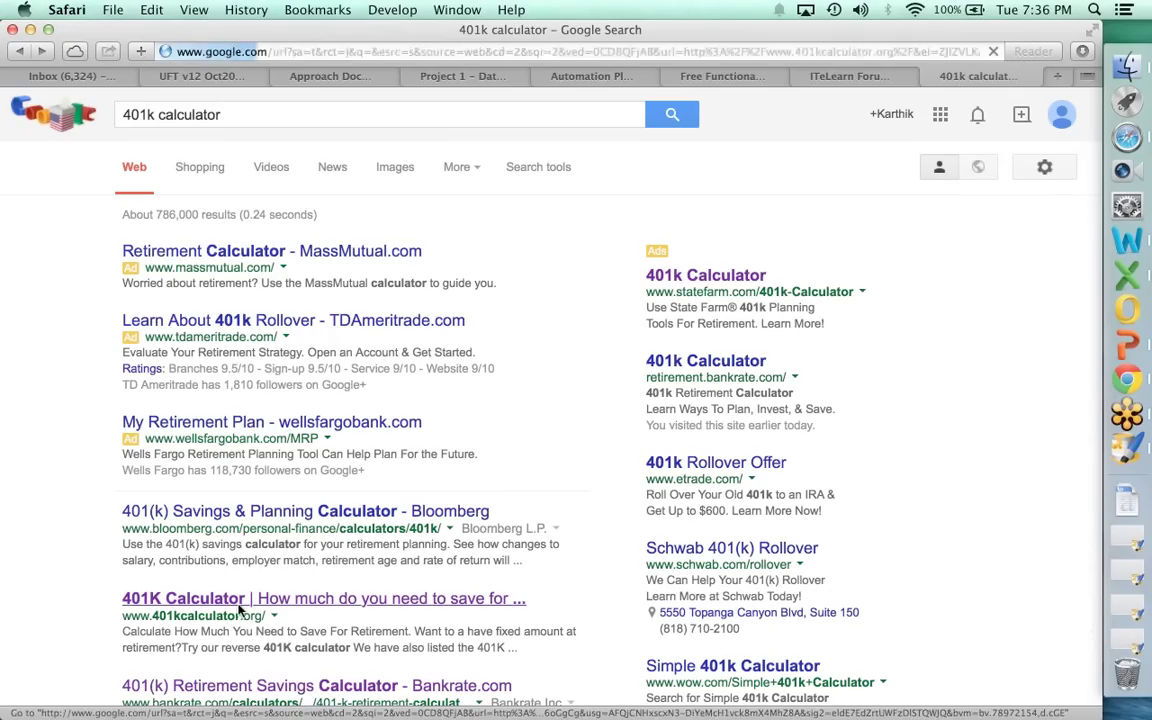
key("super+c")
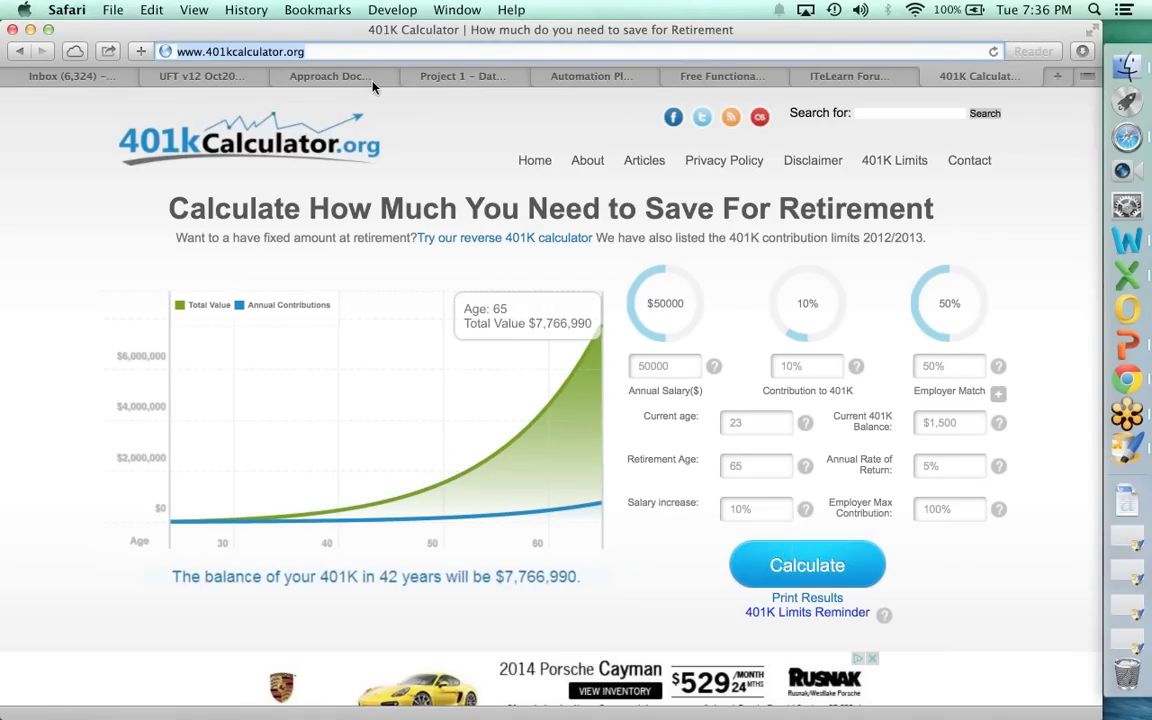
left_click(540, 70)
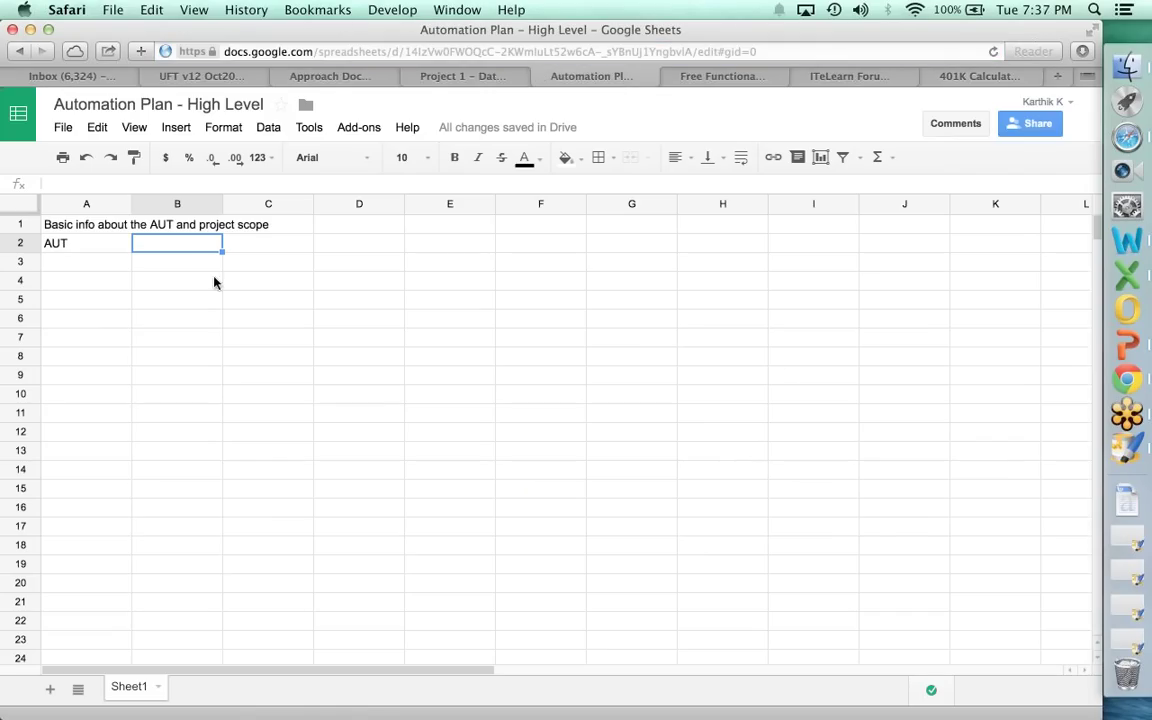
double_click(192, 241)
key("super+v")
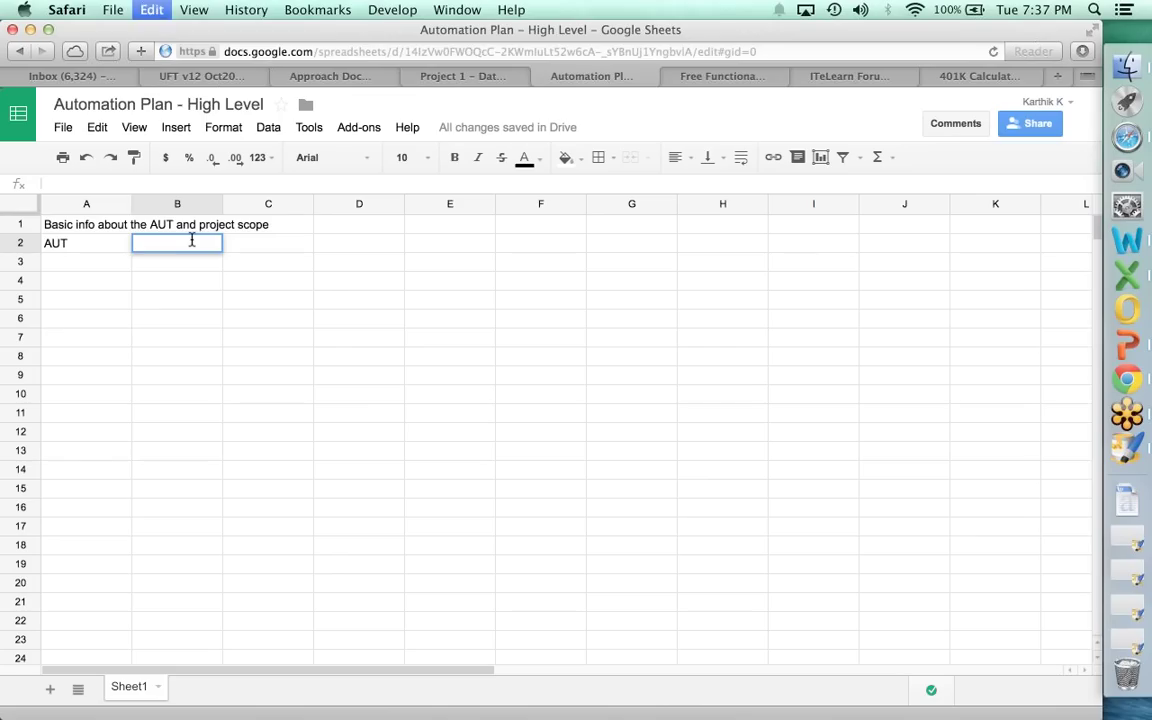
key("Return")
left_click(192, 241)
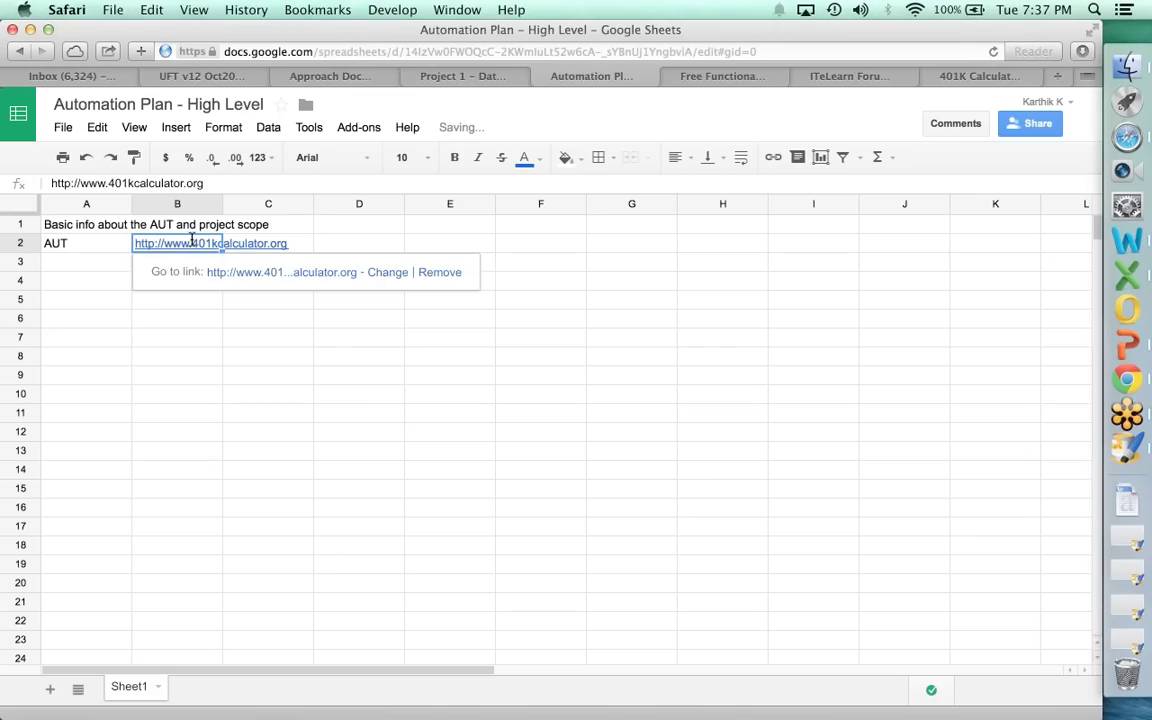
Enter the label "Domain" in cell A3 below AUT.
key("Down")
key("Left")
type("Domain/")
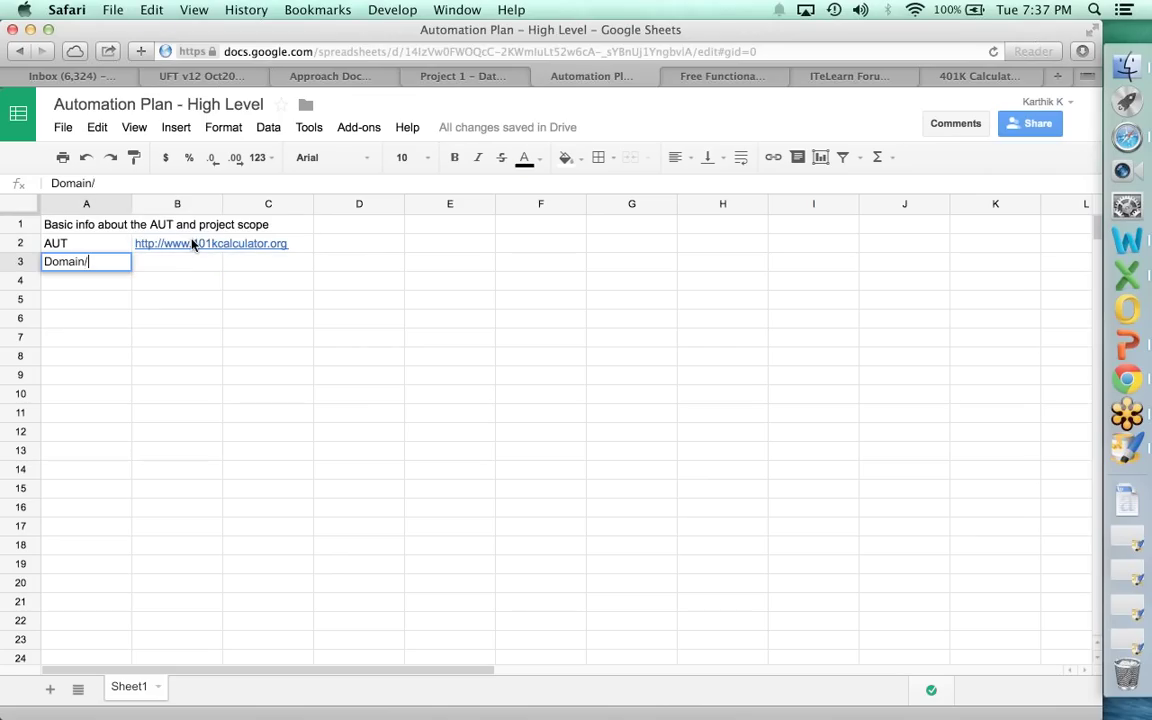
type("Functional")
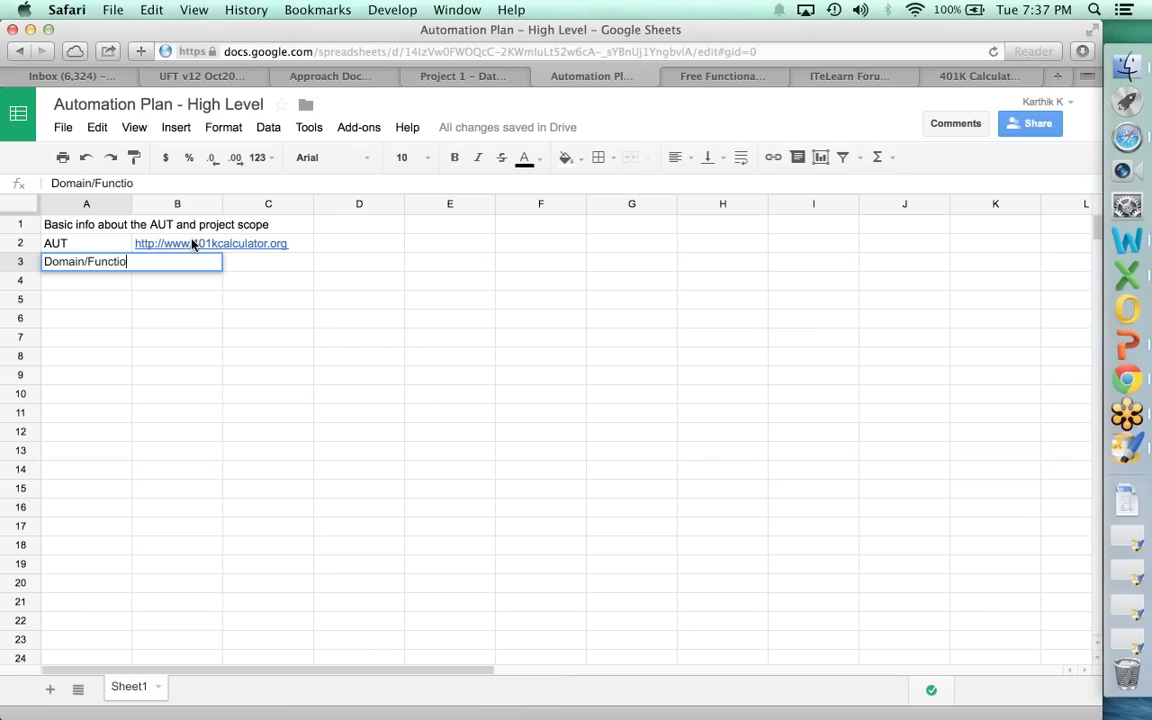
key("BackSpace")
key("BackSpace")
key("BackSpace")
key("BackSpace")
key("BackSpace")
key("BackSpace")
key("BackSpace")
key("BackSpace")
key("BackSpace")
key("BackSpace")
key("BackSpace")
Enter "Finance Industry" in cell B3 as the domain.
key("Tab")
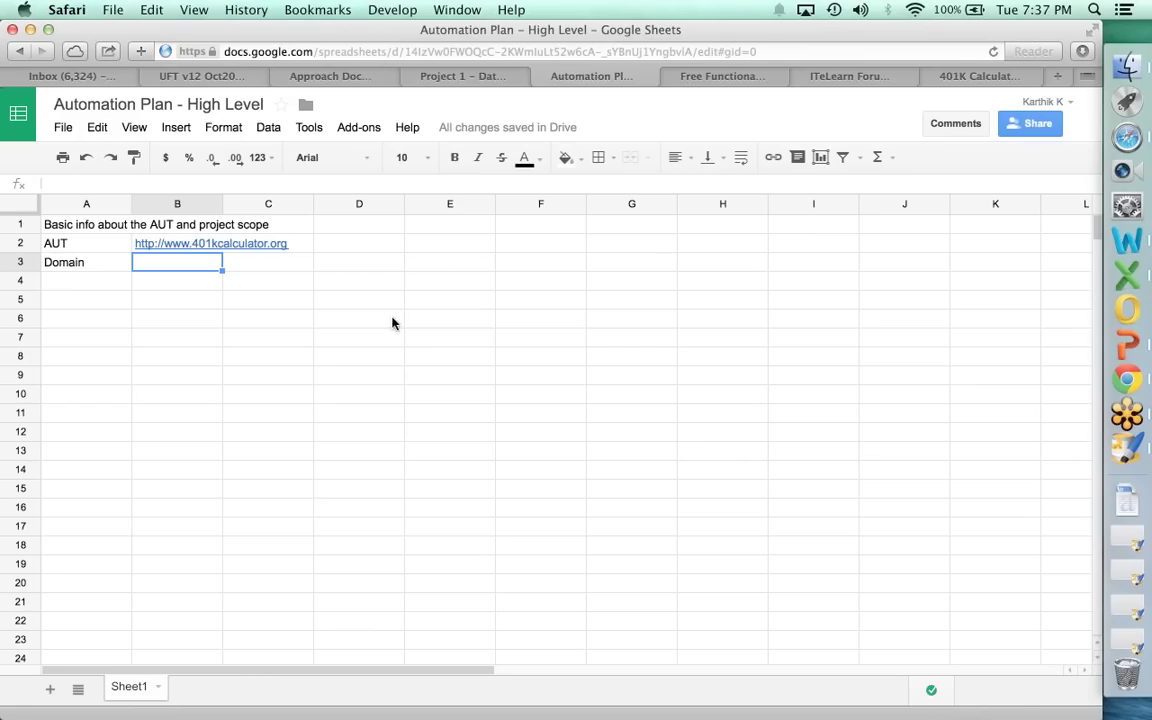
type("Finance")
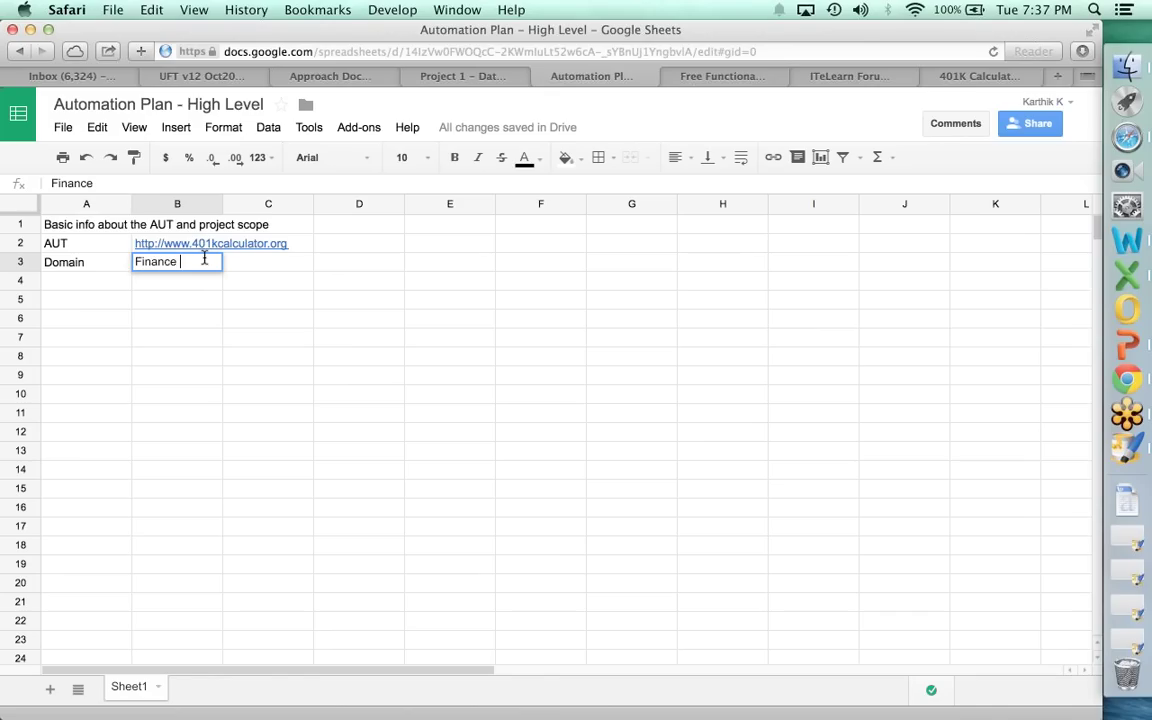
type(" Industry")
key("Return")
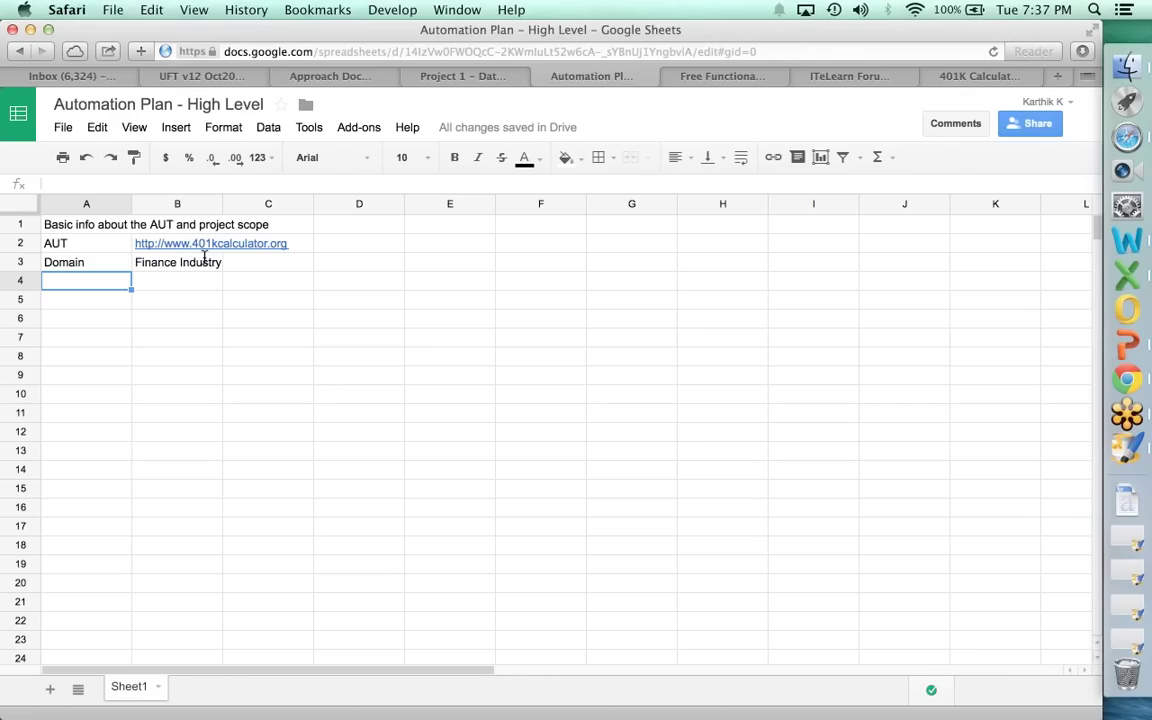
Make the AUT and Domain labels in cells A2 and A3 bold.
key("Up")
key("Up")
key("shift+Down")
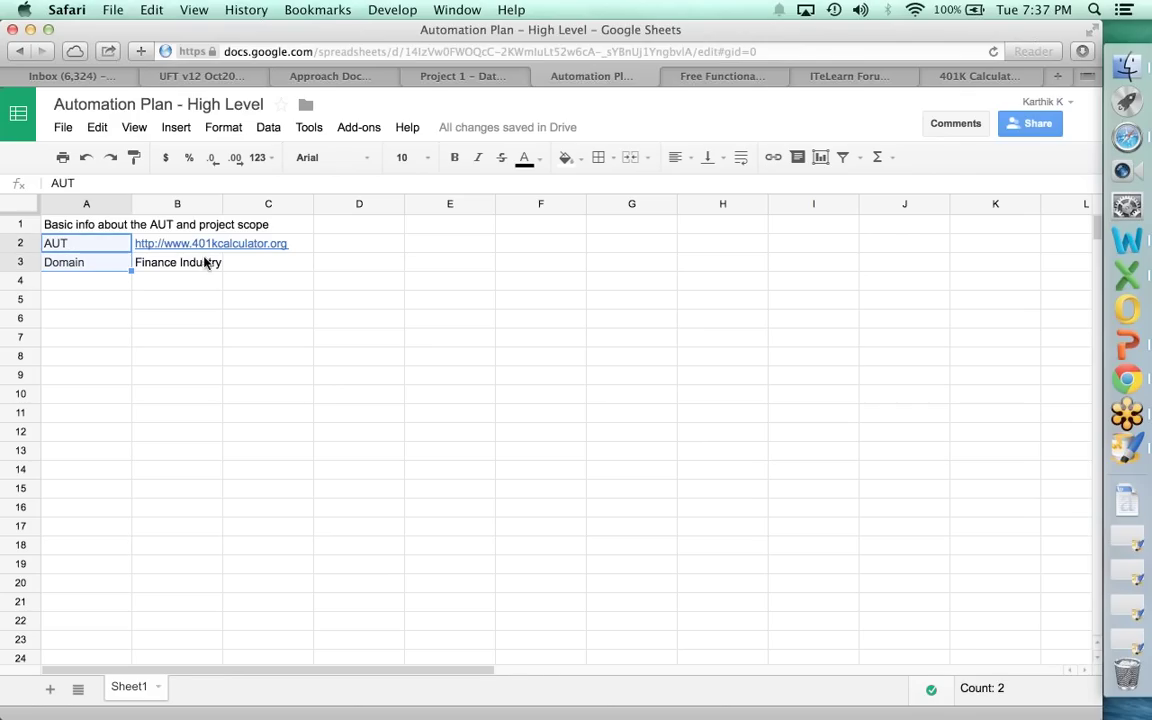
key("ctrl+b")
key("Down")
key("Down")
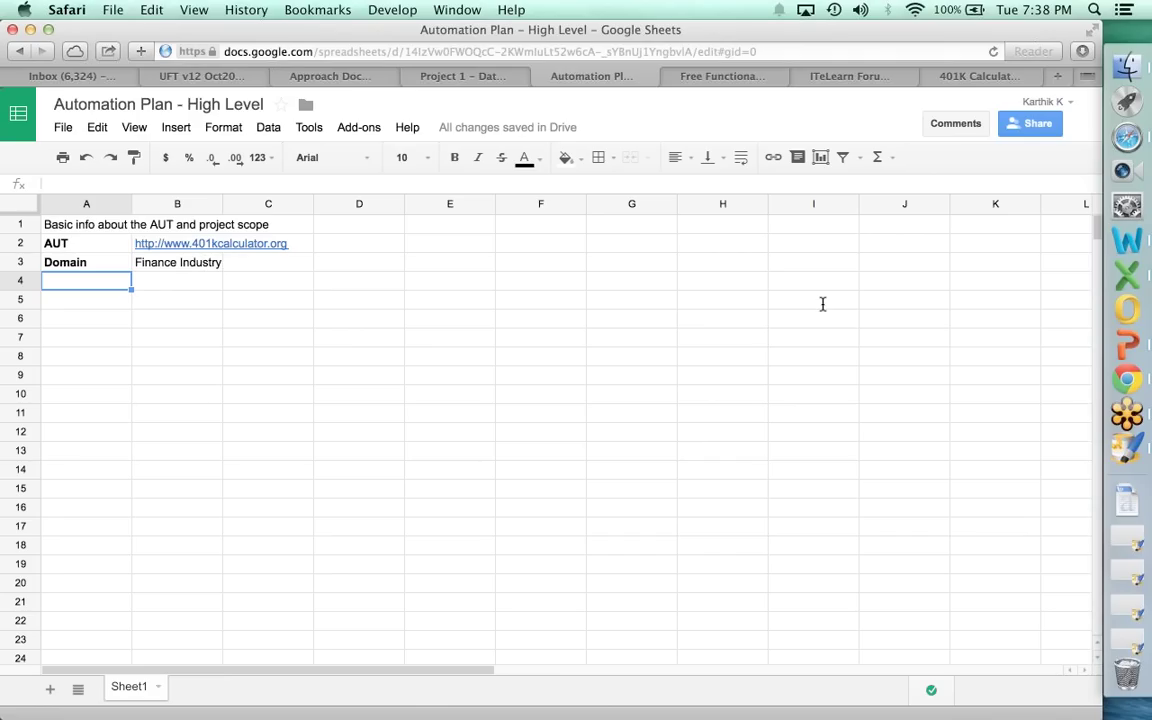
Extend the domain entry in cell B3 to "Finance Industry / Retirement / Benefits".
double_click(194, 268)
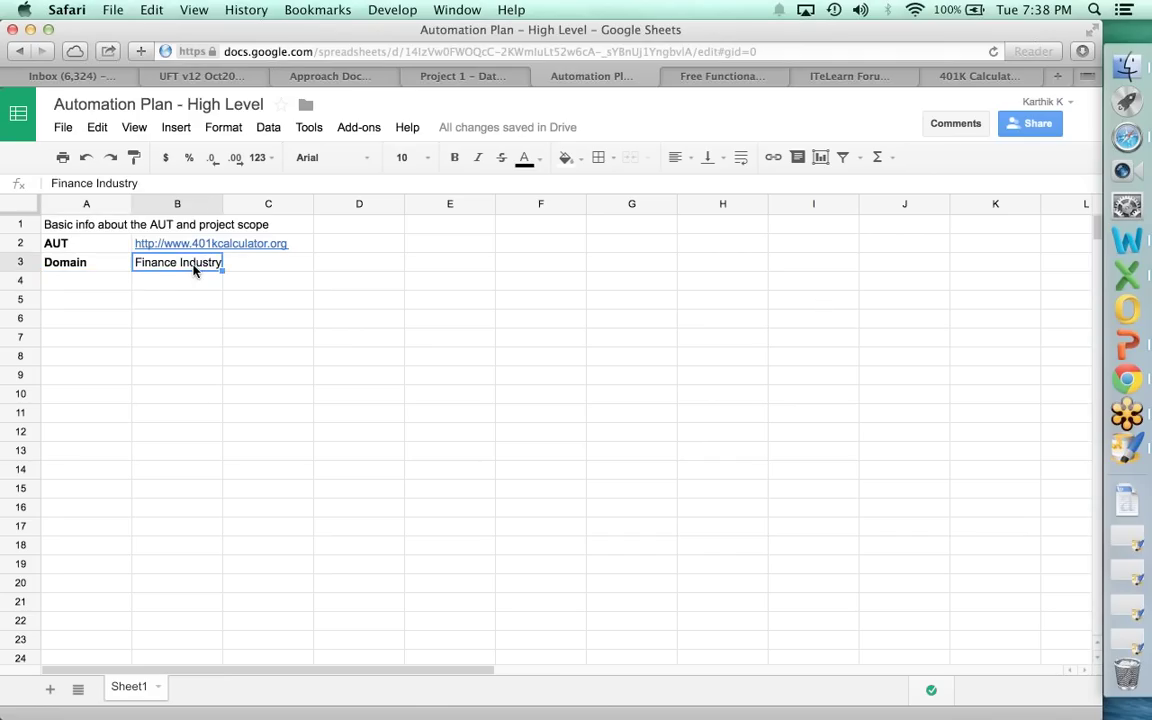
type("/ Retur")
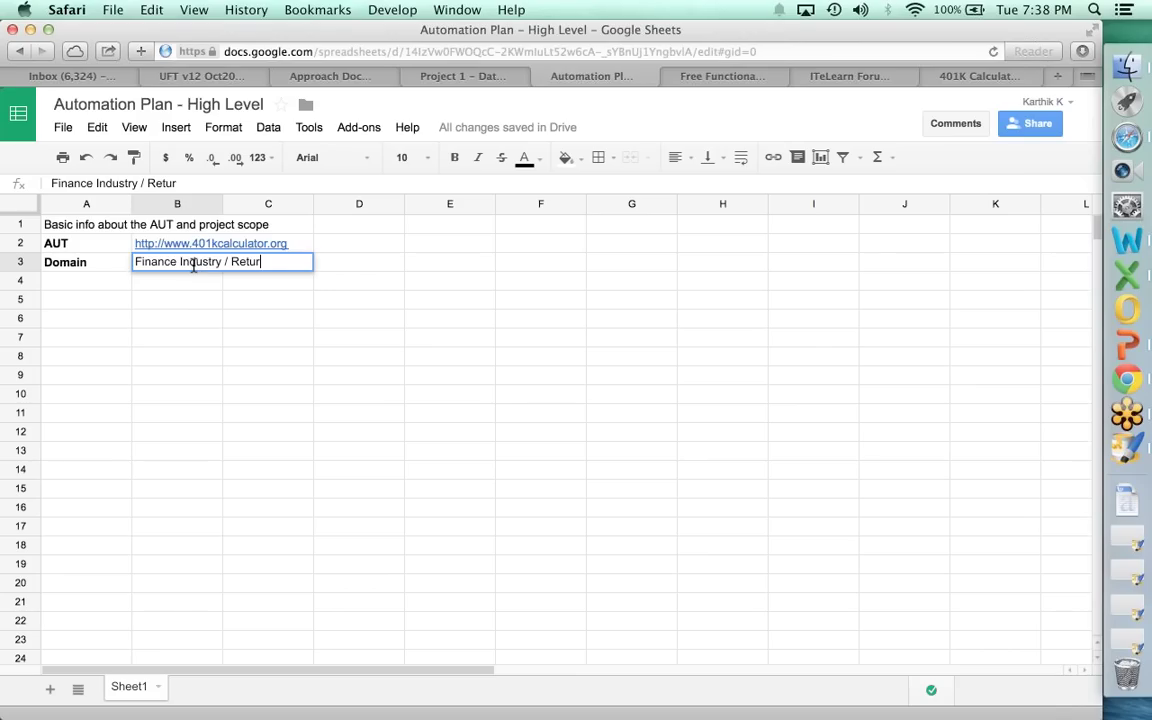
key("BackSpace")
key("BackSpace")
type("irement / Benefits")
key("Return")
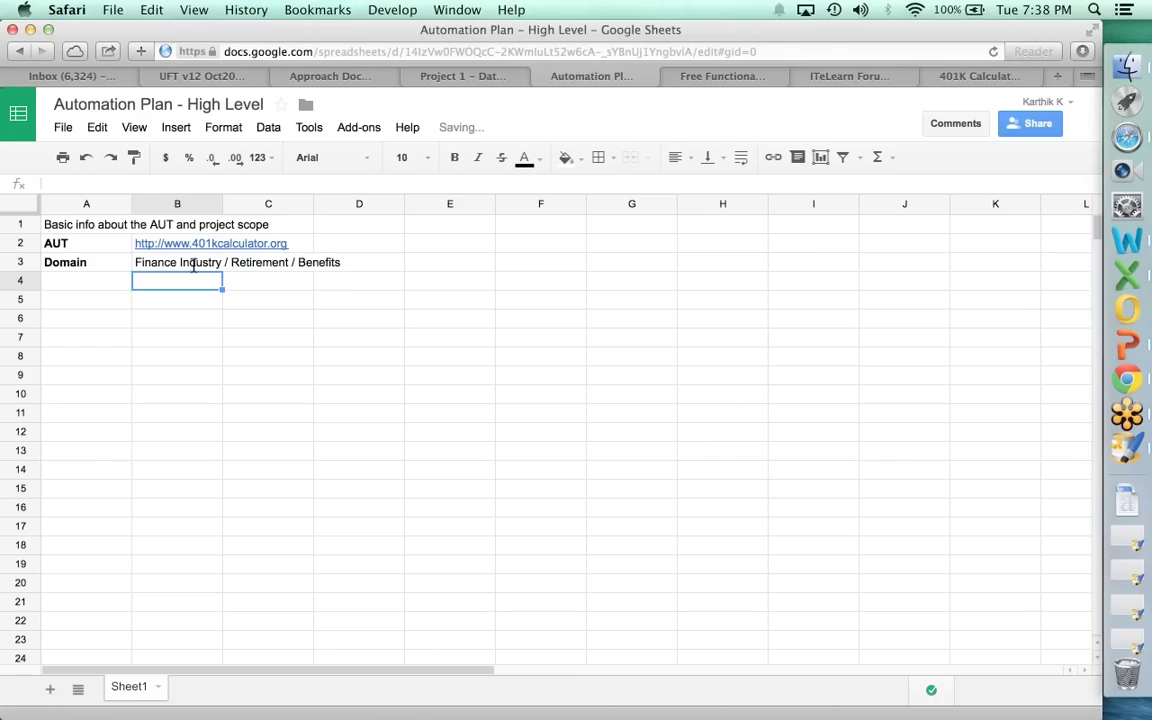
Enter the label "Scope of Testing" in cell A4 and make it bold.
key("Left")
type("Scope of ")
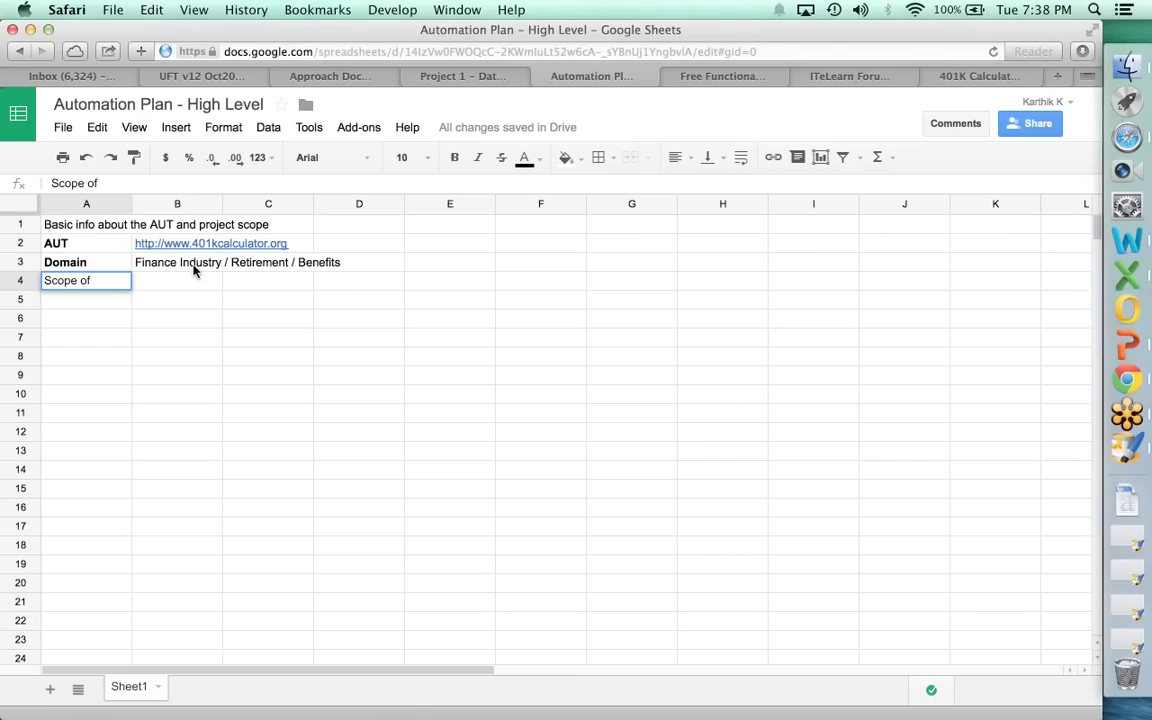
type("Testing")
key("Return")
key("super+b")
Enter "Functional Testing, Regression Testing" in cell B4 as the scope of testing.
key("Tab")
type("F")
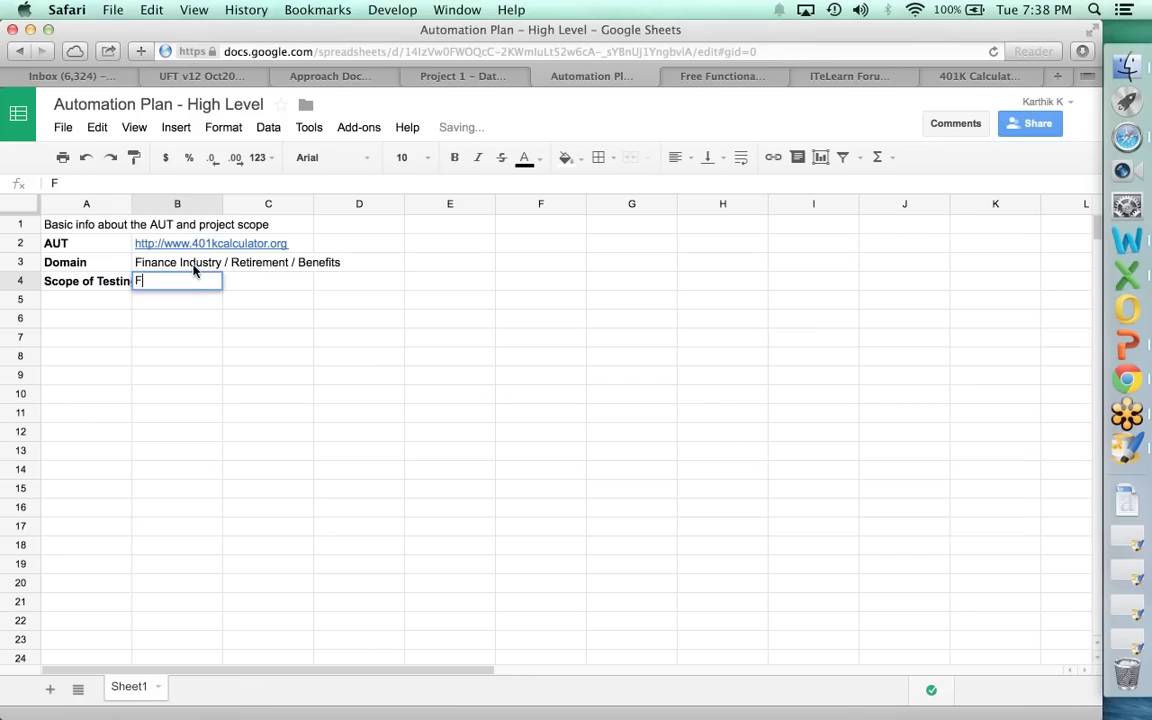
type("unctional Tes")
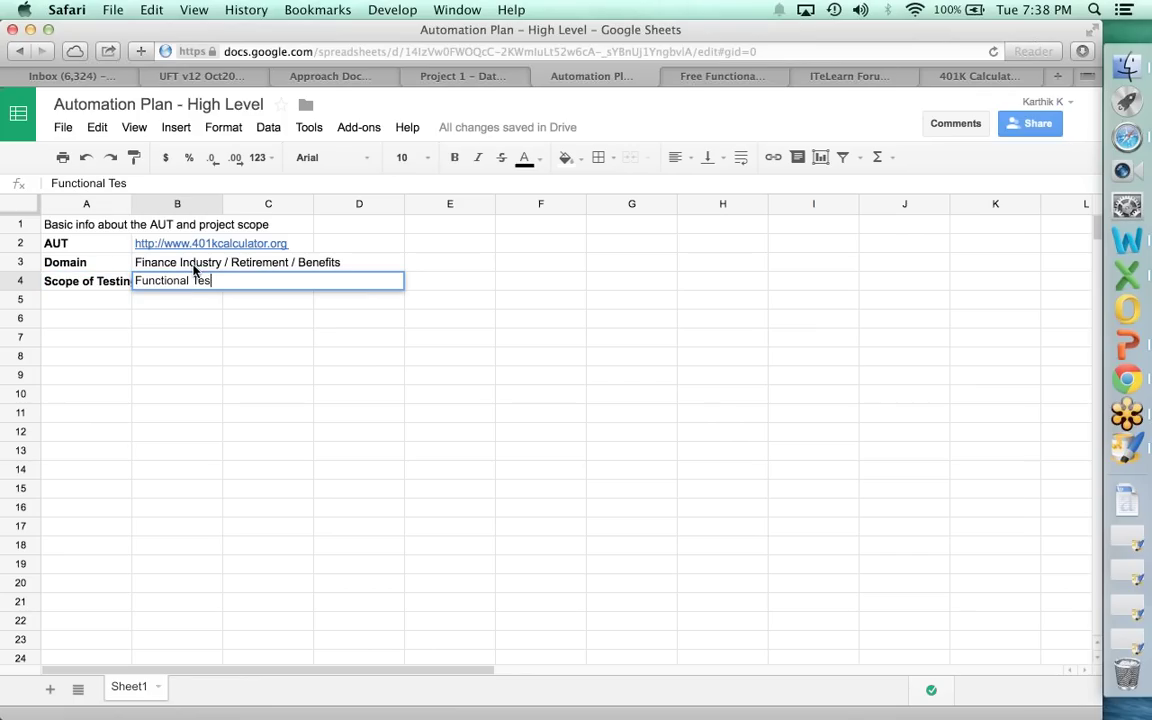
type("ting, Regress")
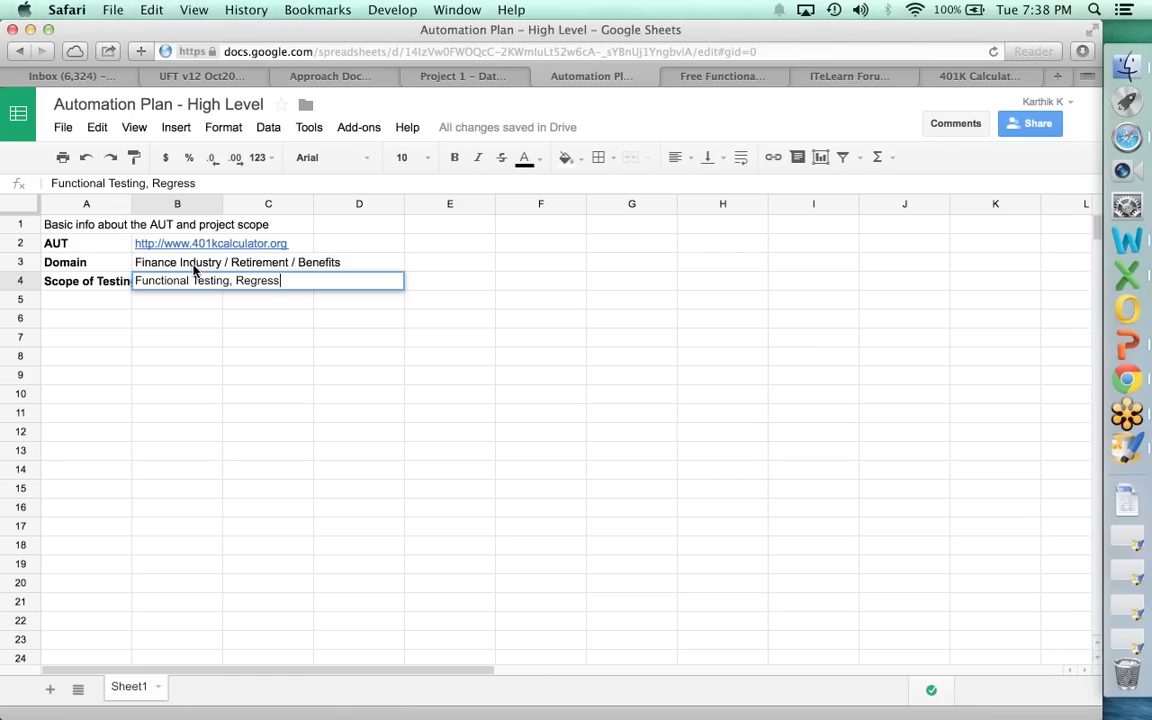
type("ion Testing,")
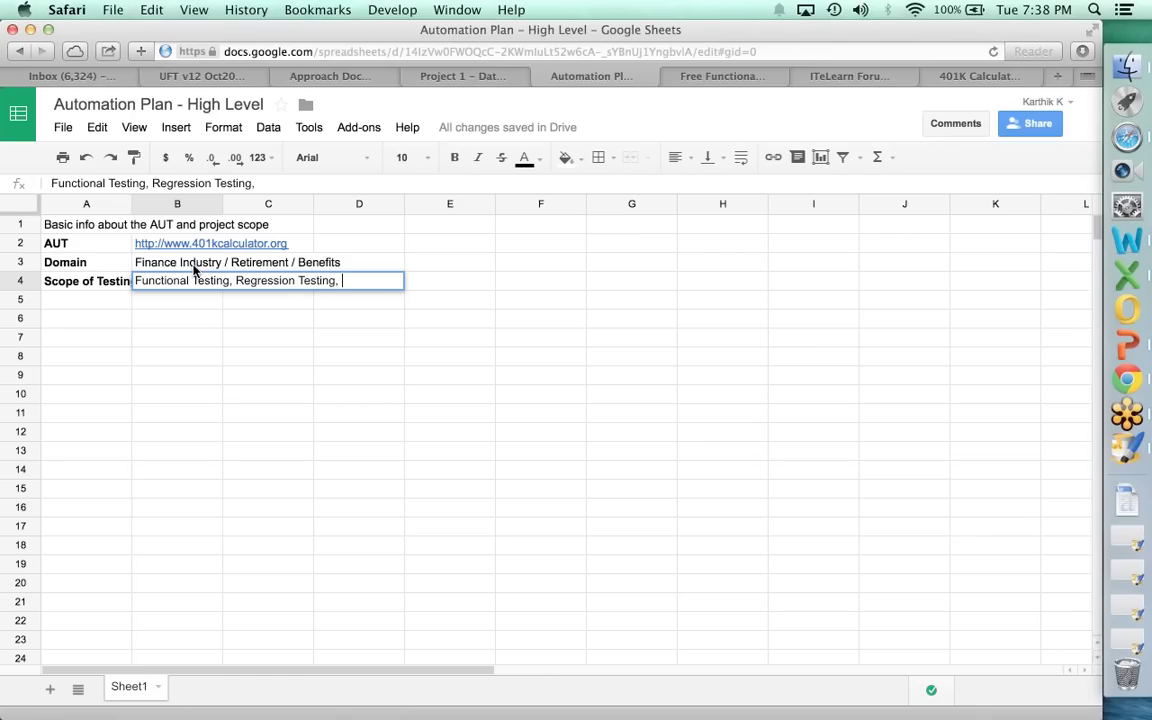
key("BackSpace")
key("BackSpace")
key("Return")
Enter the label "Out of Scope" in cell A5 and "UI, Performance, Services testing etc." in cell B5.
type("Out ")
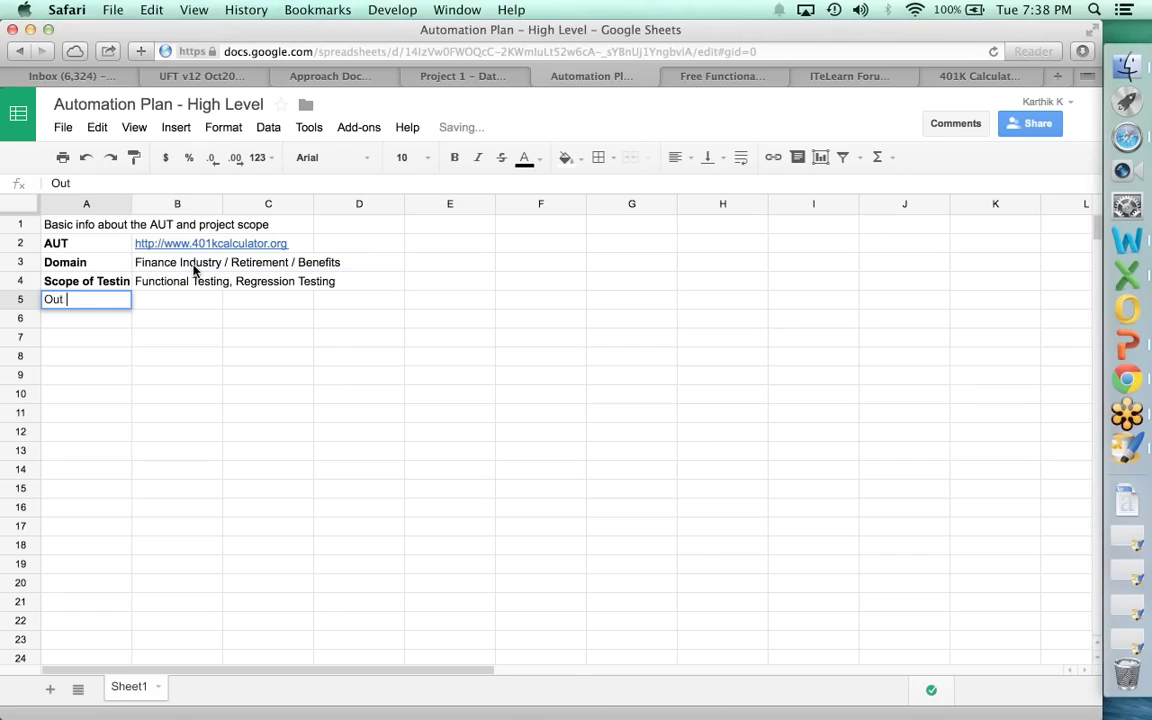
type("of Scope")
key("Tab")
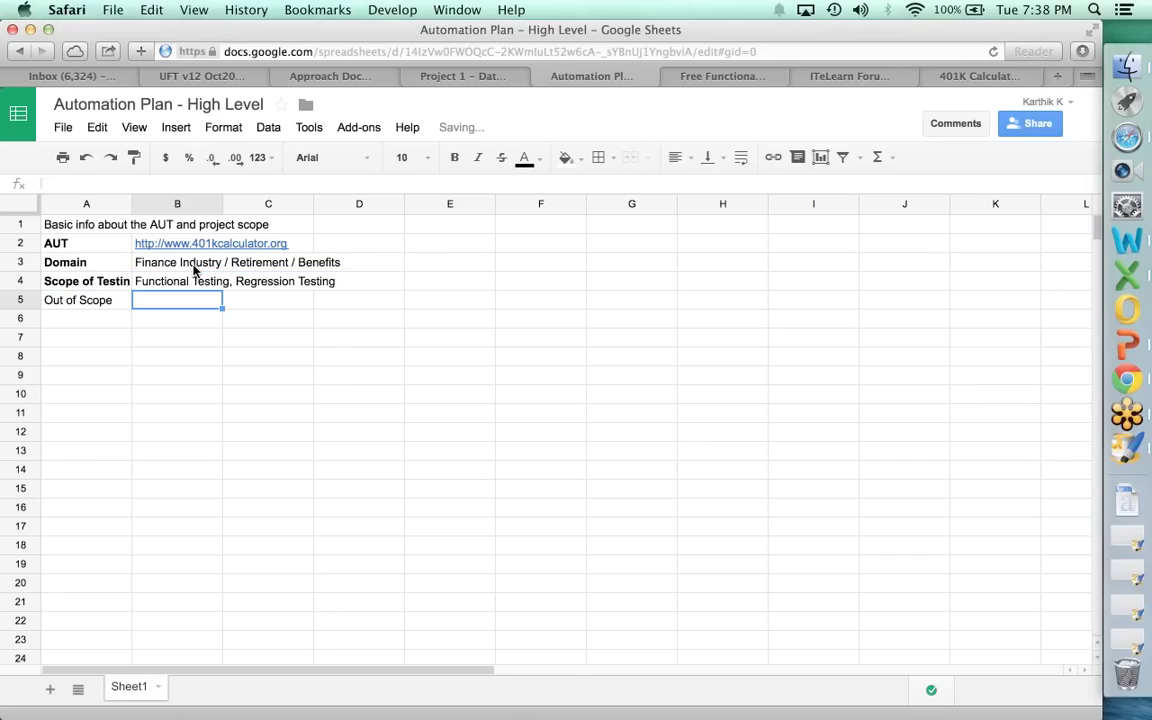
type("UI, ")
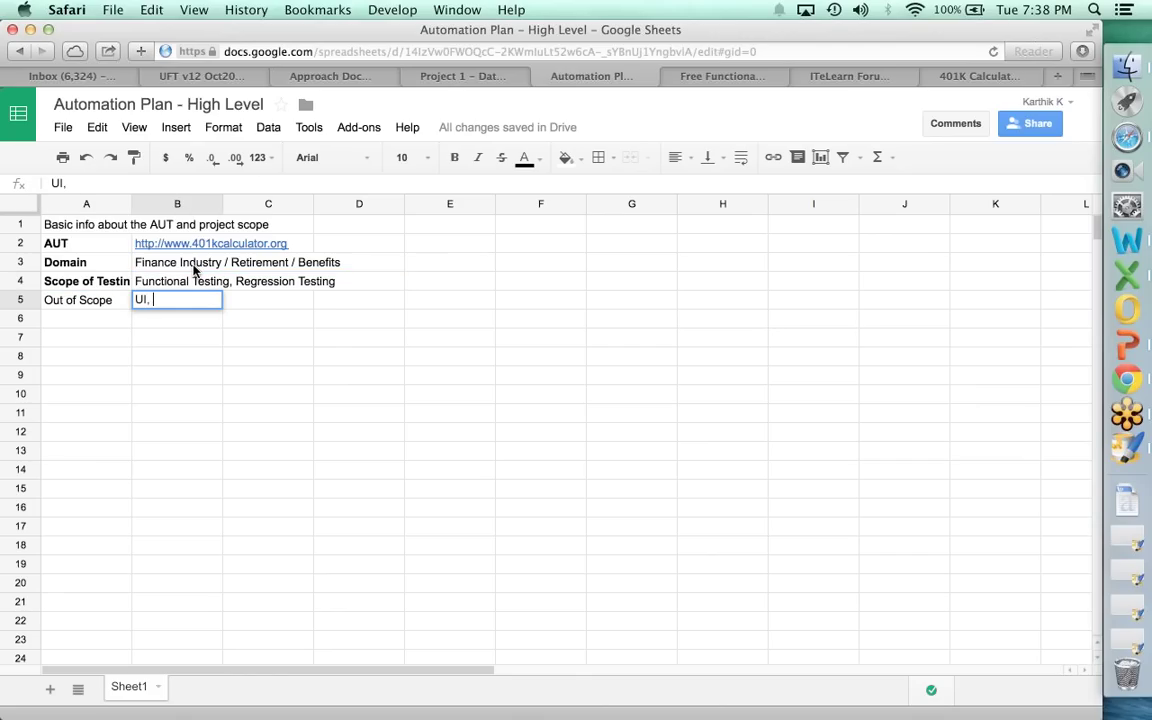
type("Performance")
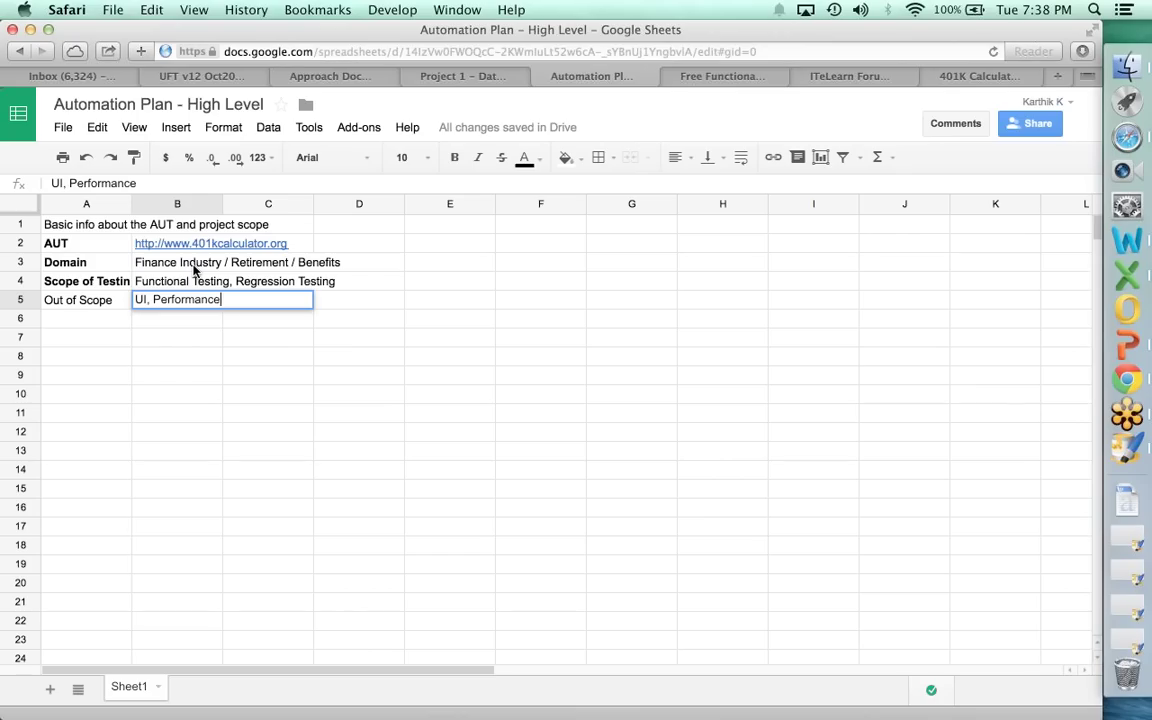
type(", Services testing ")
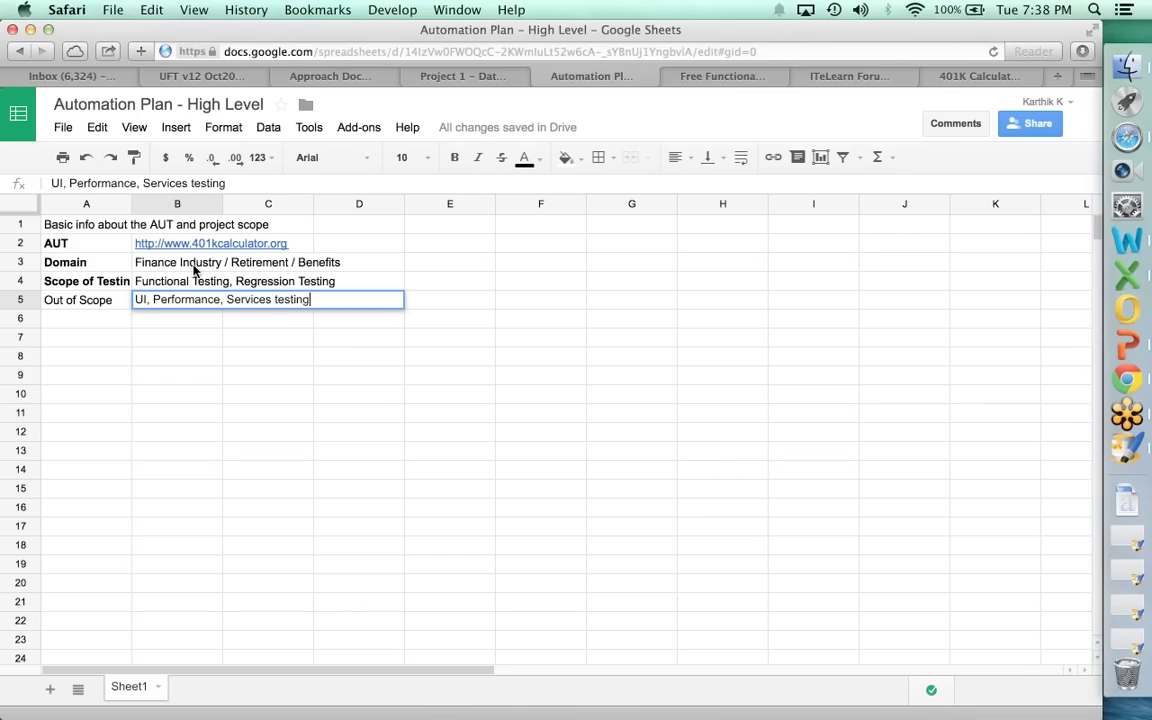
type("etc.")
key("Tab")
key("Left")
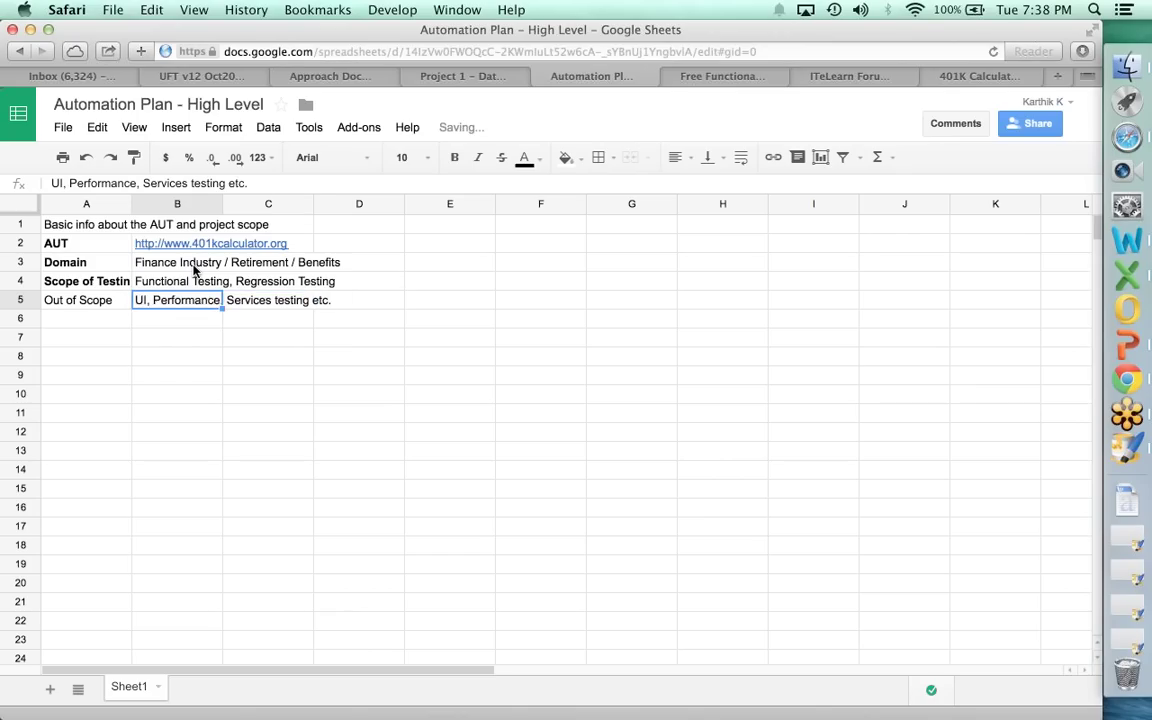
key("Up")
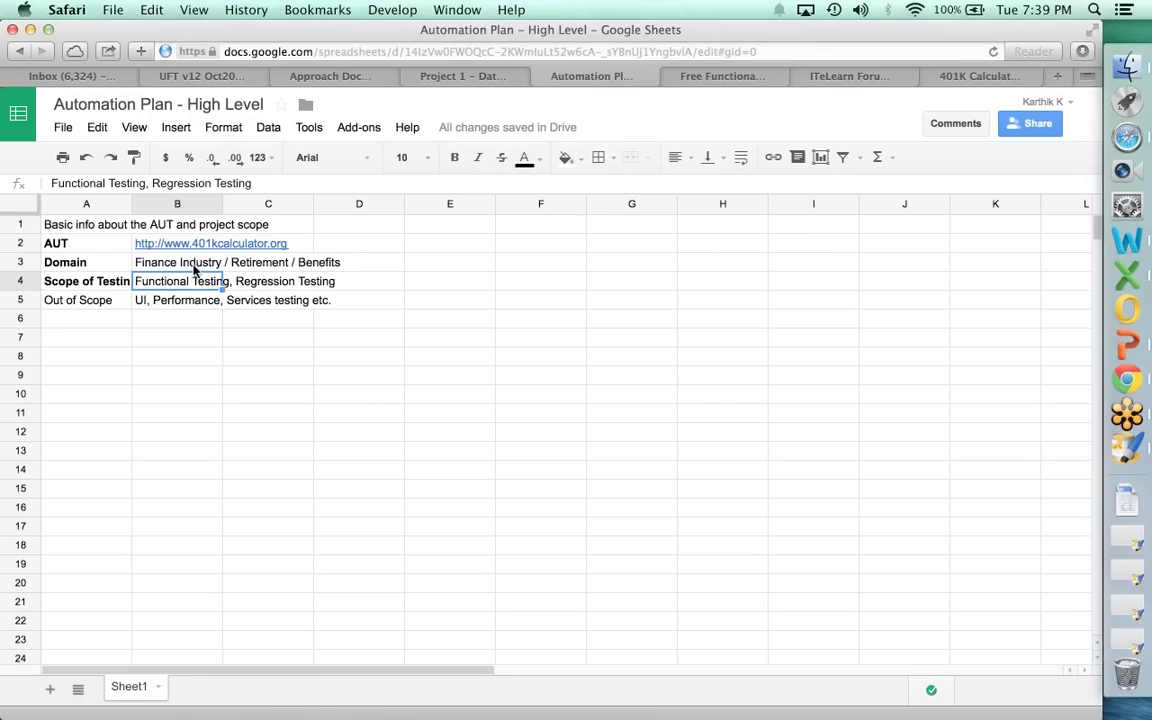
Make the "Out of Scope" label in cell A5 bold.
left_click(88, 306)
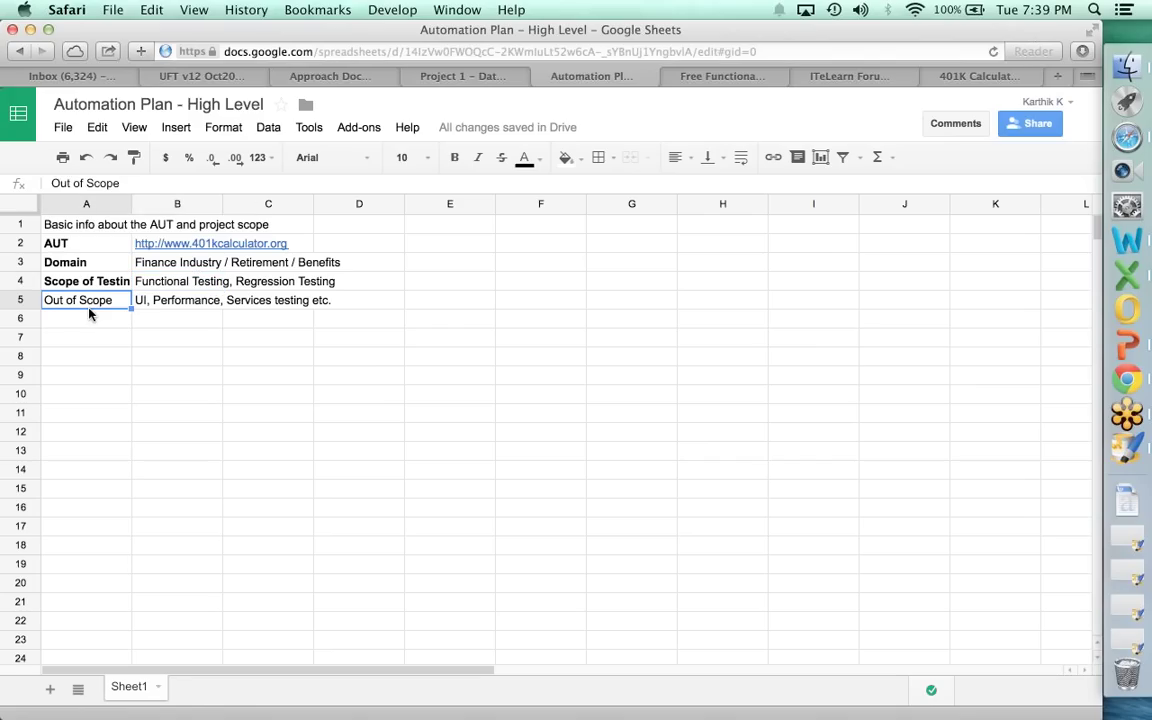
key("super+b")
key("Right")
key("Right")
key("Left")
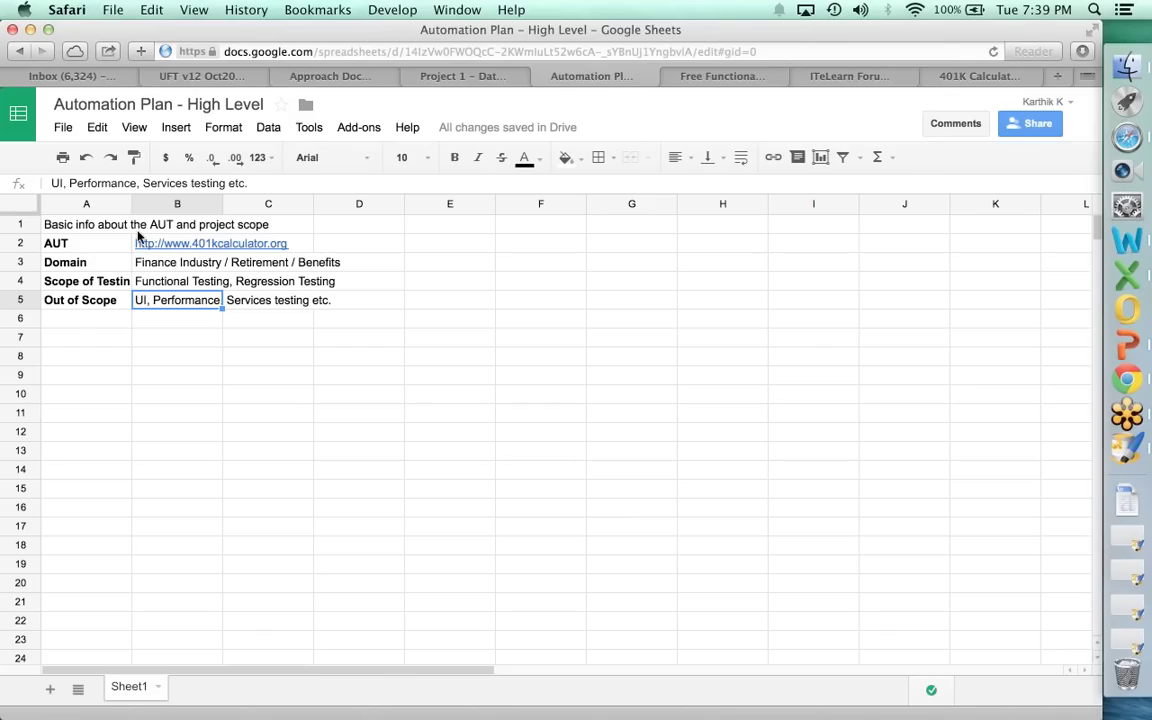
Widen column B to fit its text and increase the height of rows 1 to 5.
left_click_drag(222, 204, 342, 203)
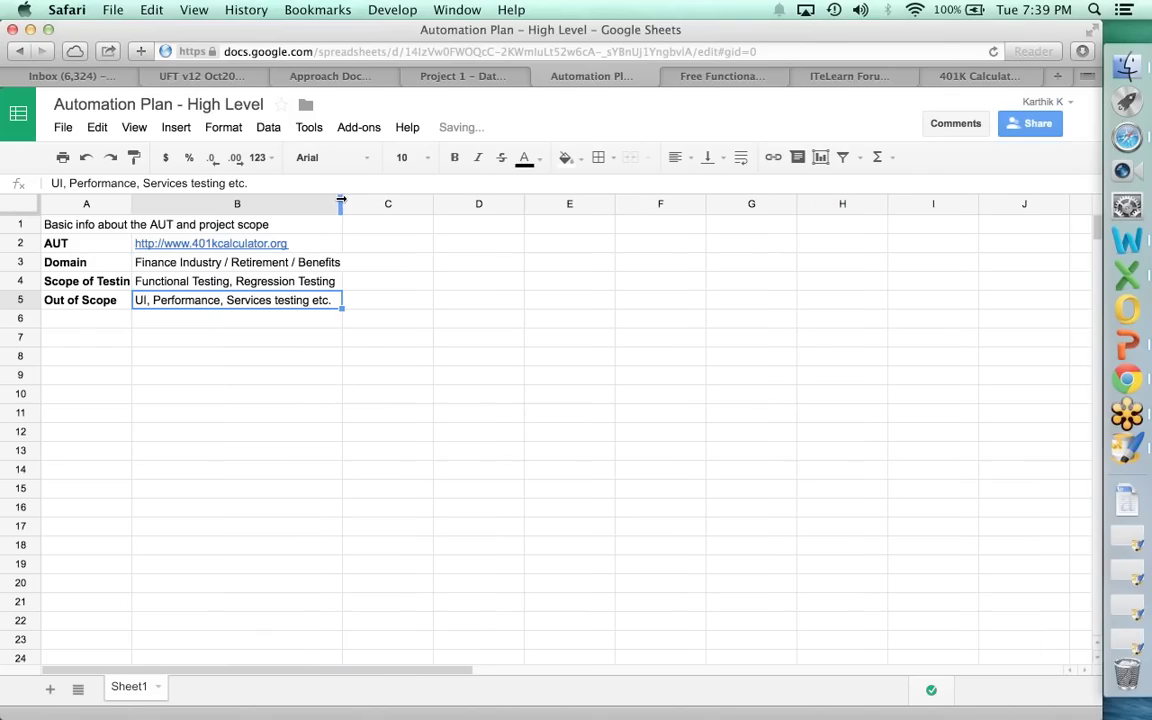
left_click_drag(34, 230, 28, 316)
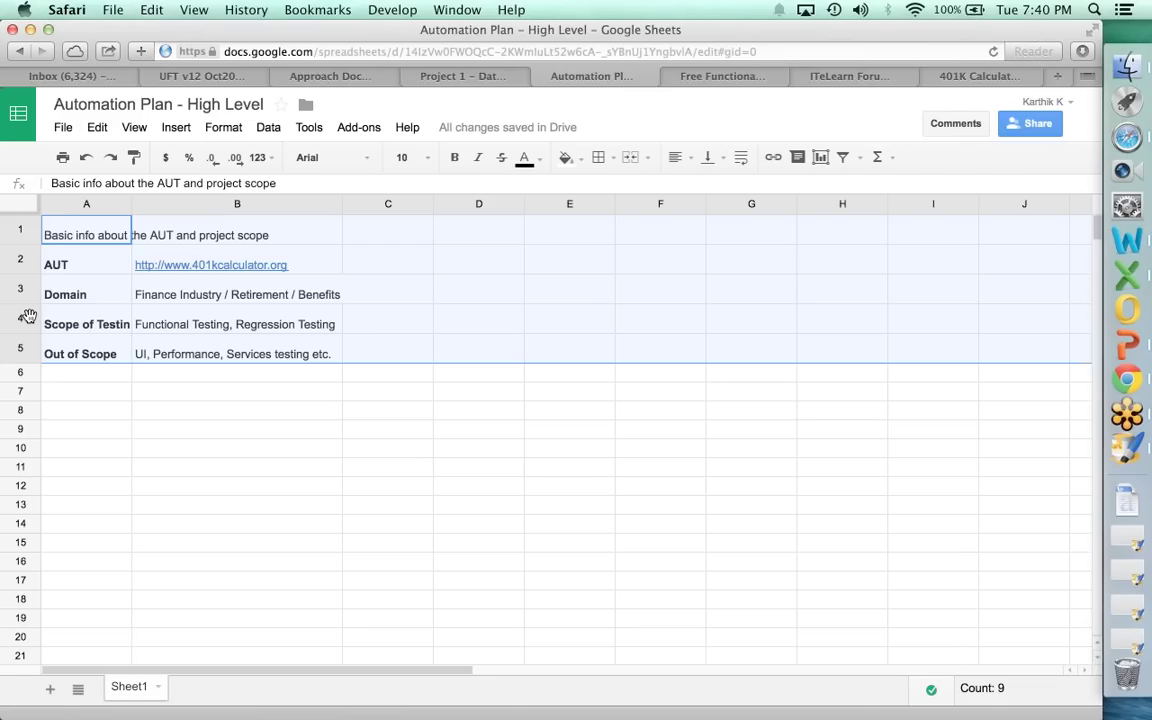
Merge cells A1 and B1 so the heading spans both columns.
key("Right")
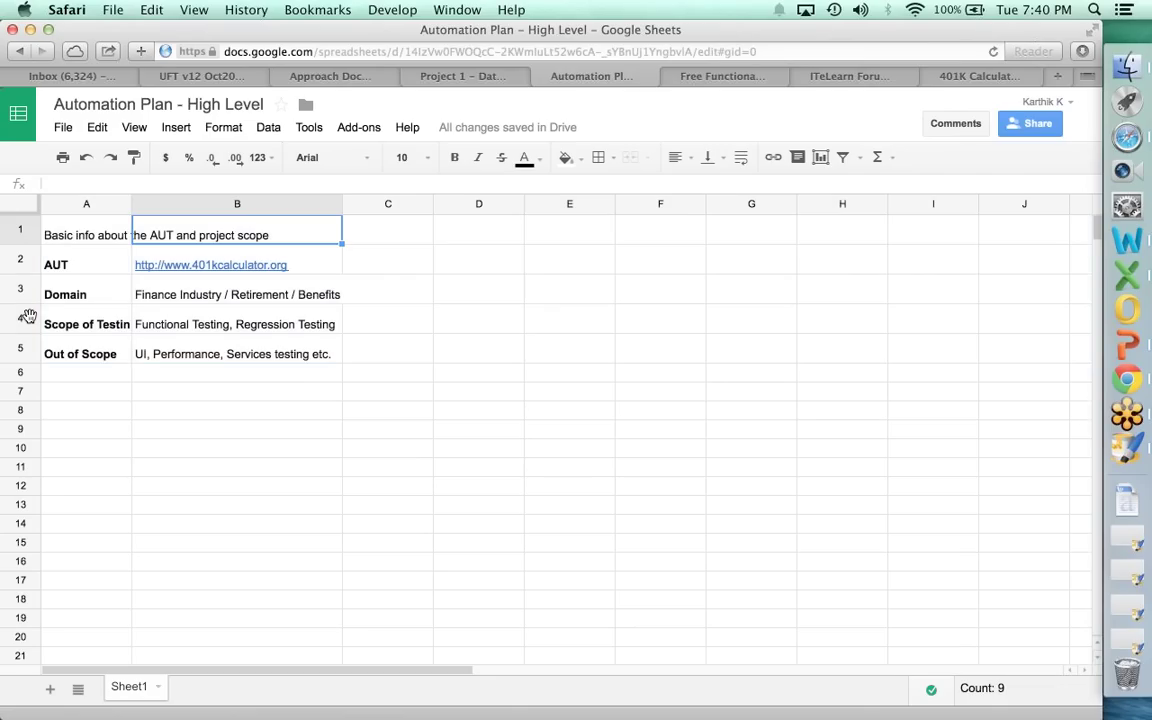
key("Left")
key("shift+Right")
key("shift+Right")
key("shift+Left")
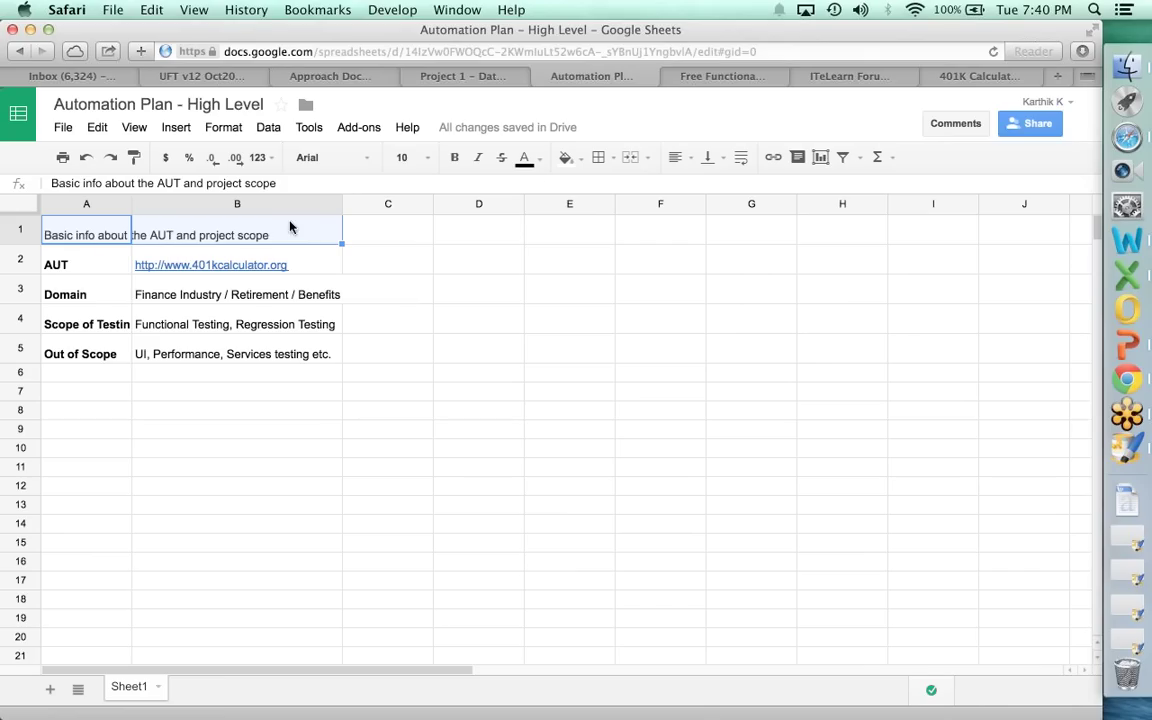
left_click(632, 158)
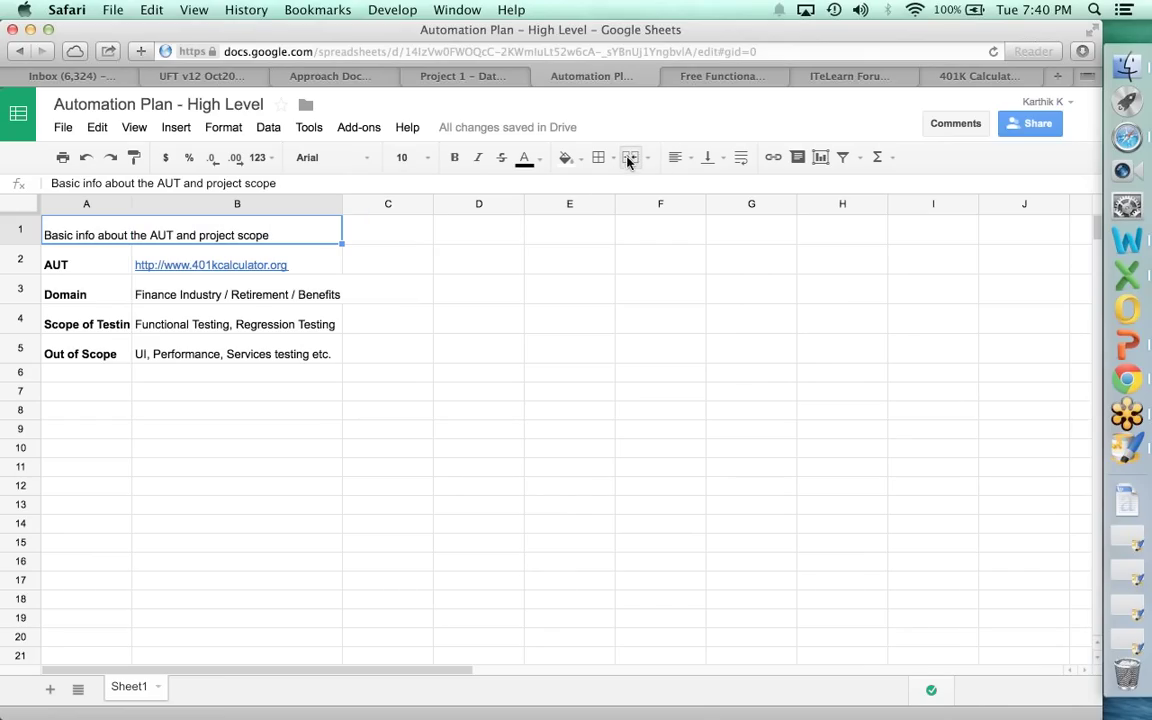
Format the merged heading in row 1 with a medium green fill, white text and font size 12.
left_click(566, 158)
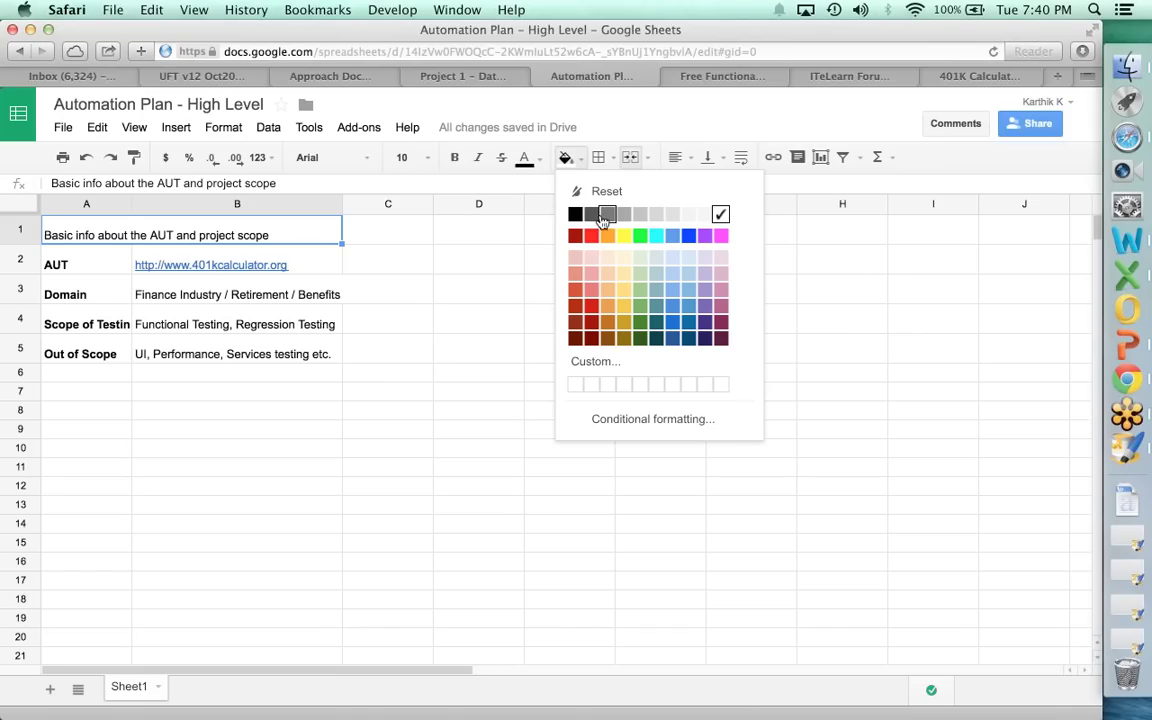
left_click(640, 306)
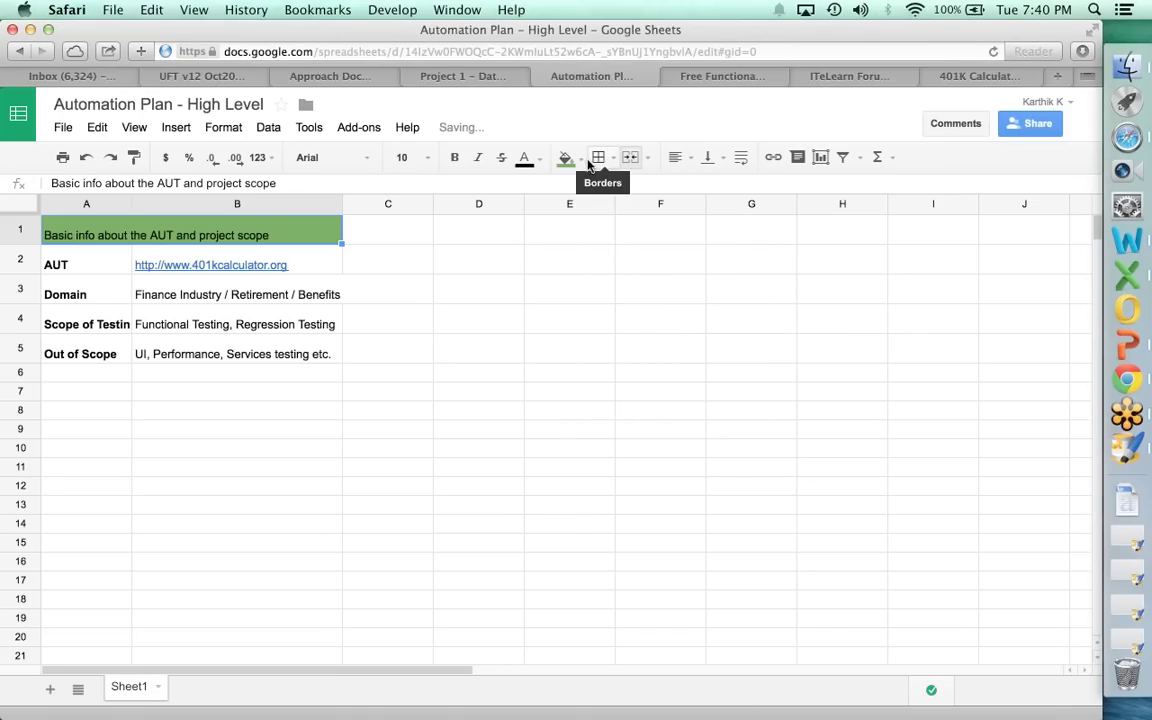
left_click(537, 160)
left_click(663, 216)
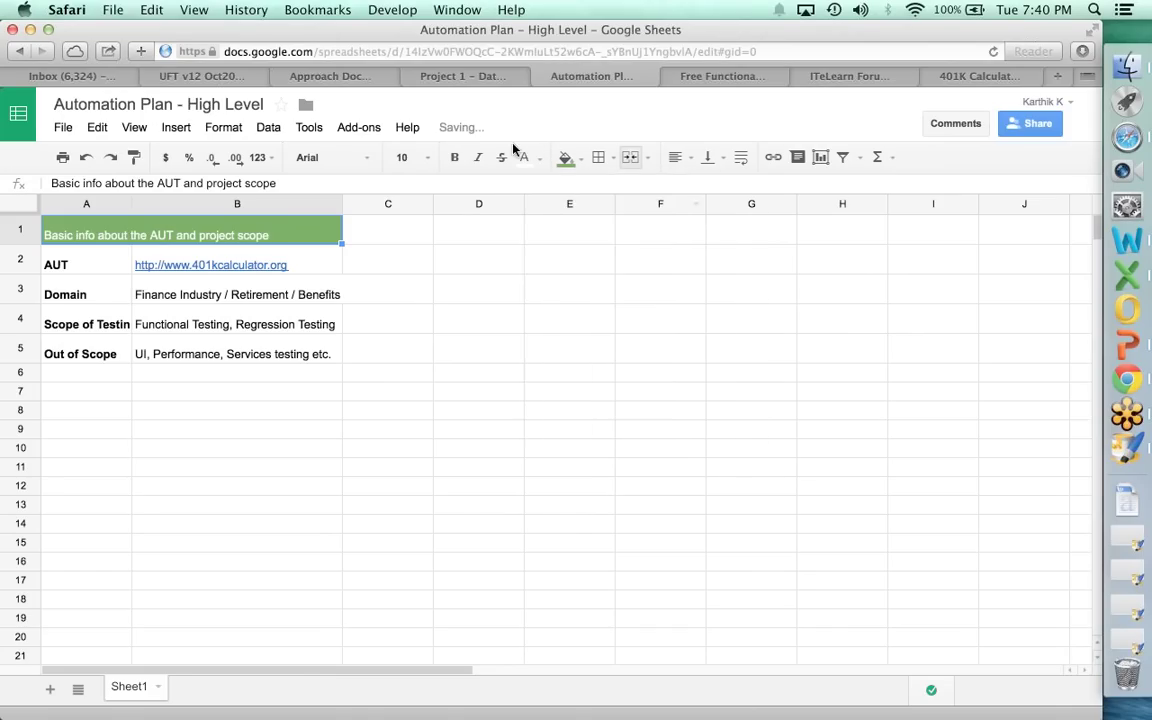
left_click(427, 157)
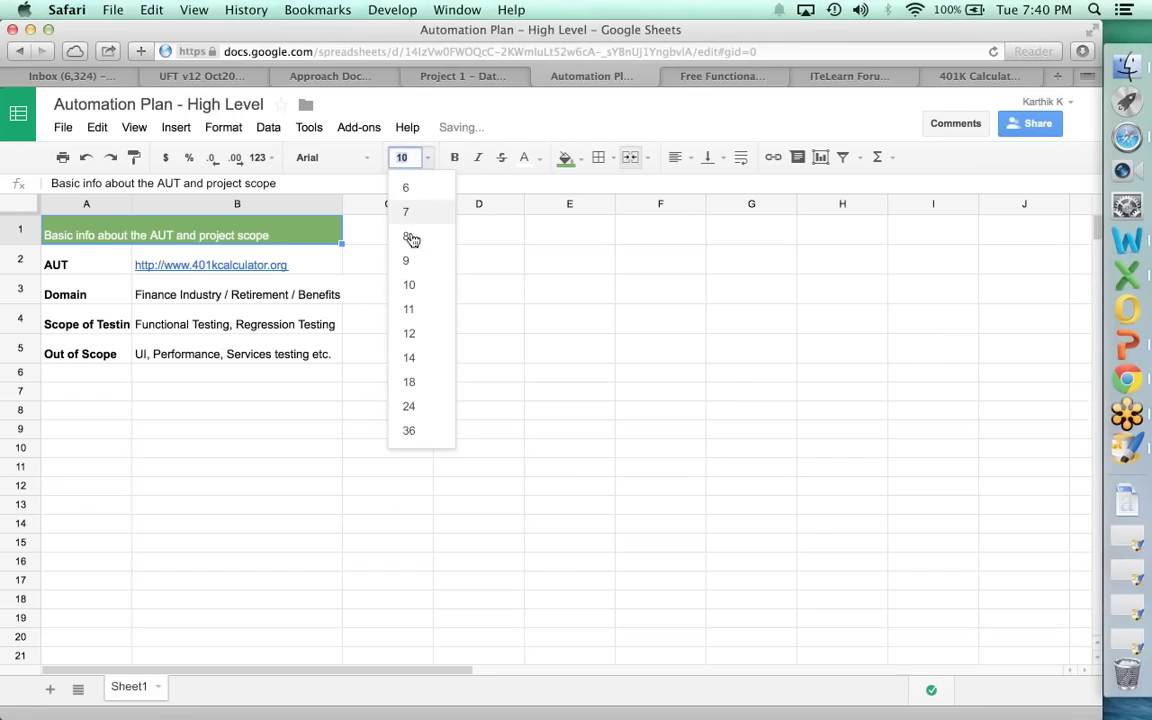
left_click(409, 332)
Apply all borders to the basic info table in cells A1 to B5.
key("Down")
key("shift+Down")
key("shift+Down")
key("shift+Down")
key("Up")
key("shift+Down")
key("shift+Down")
key("shift+Down")
key("shift+Down")
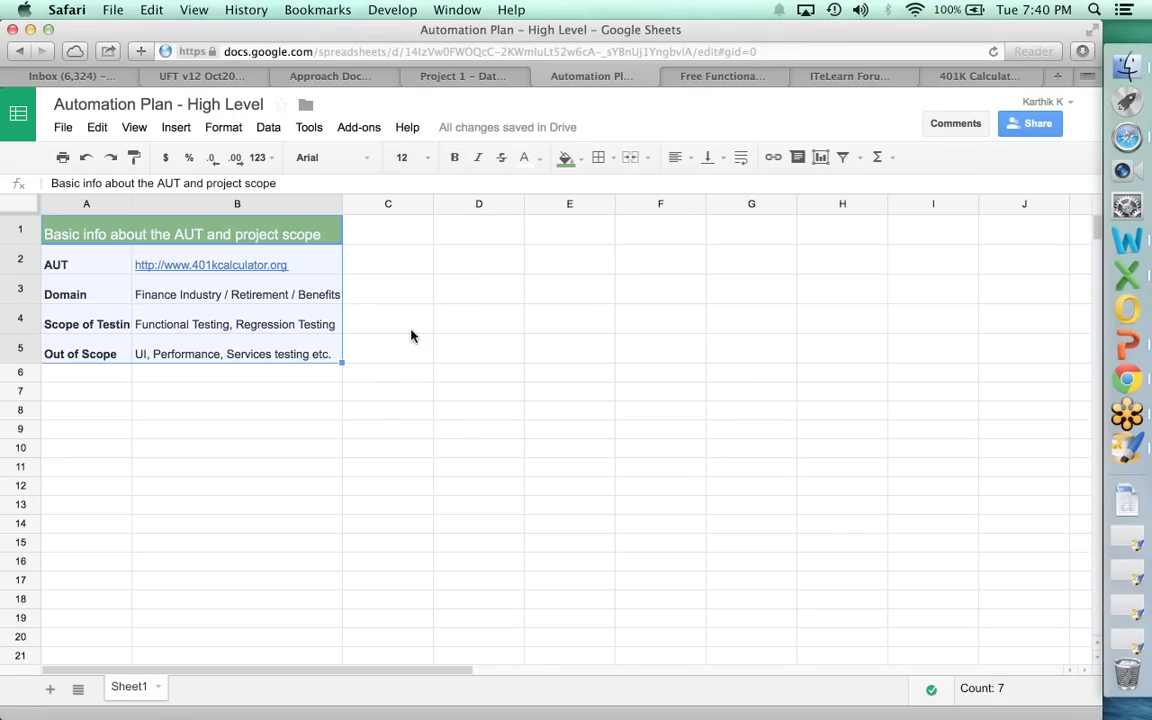
left_click(597, 159)
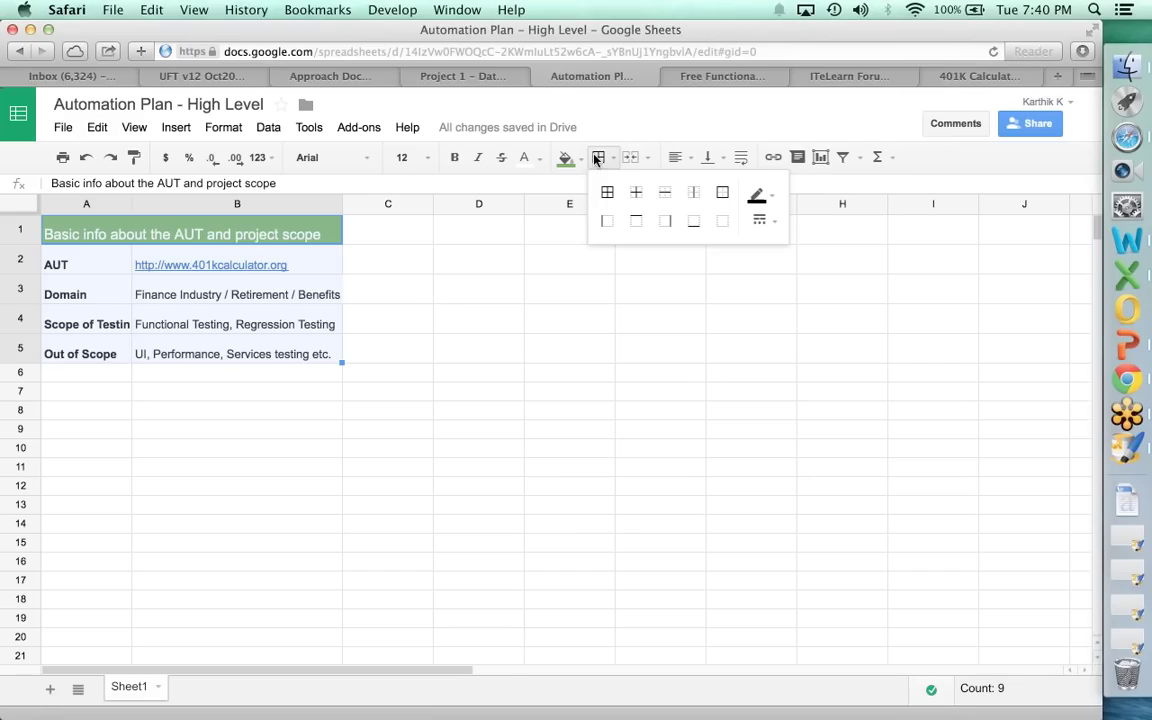
left_click(607, 192)
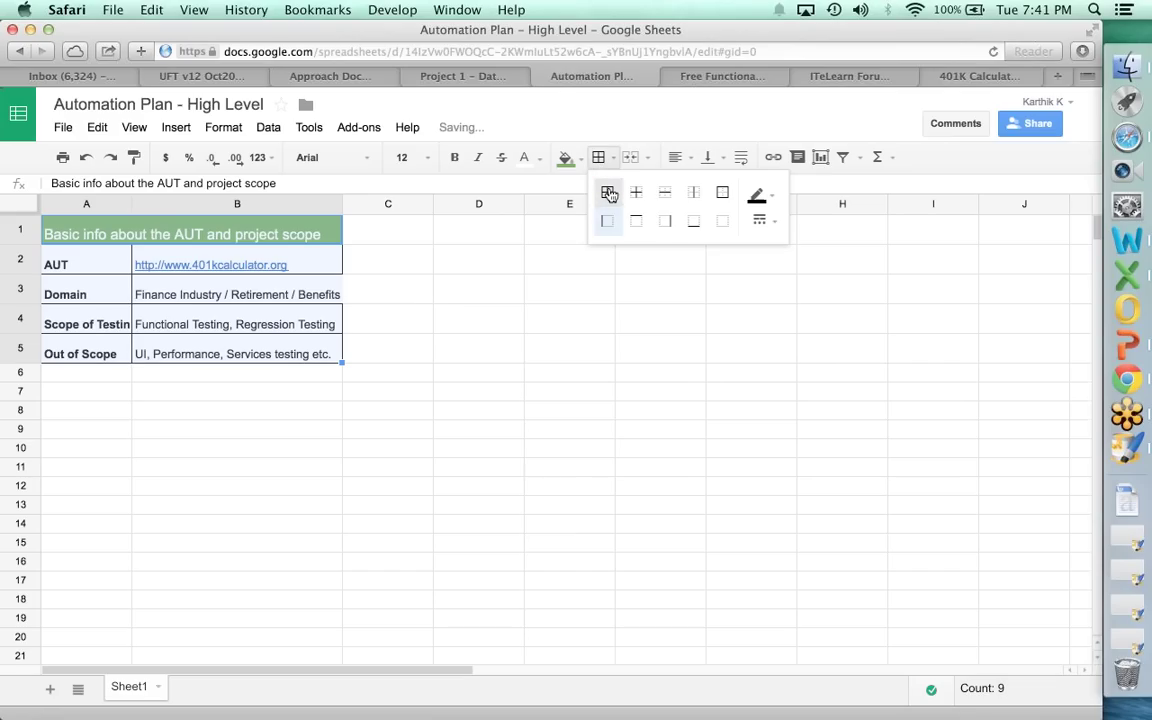
left_click(370, 261)
Enter the label "Project Details" in cell A7 below the table.
key("Down")
key("Down")
key("Down")
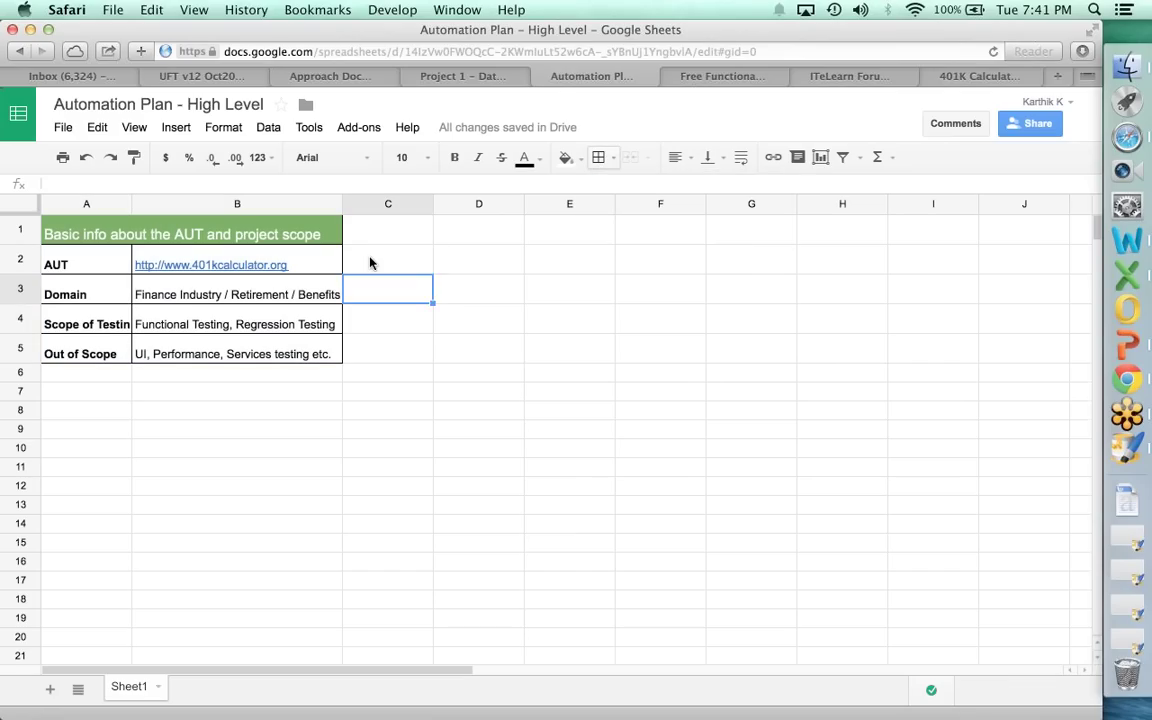
key("Down")
key("Down")
key("Left")
key("Left")
type("Project De")
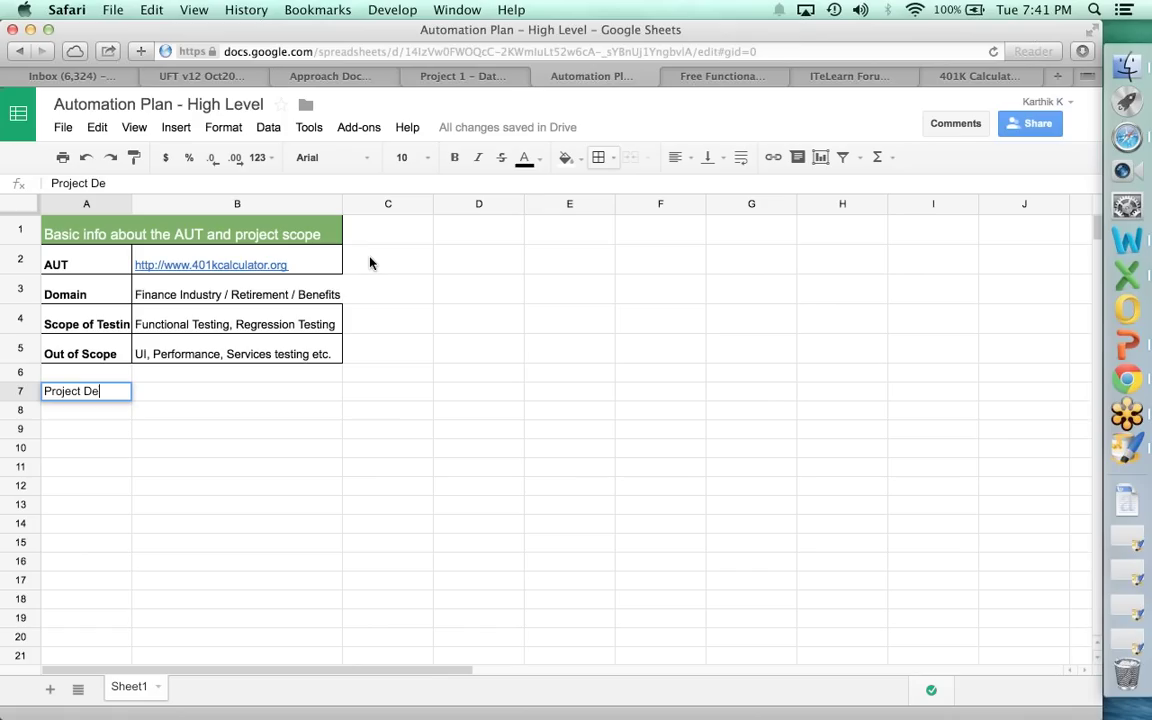
type("tails")
key("Tab")
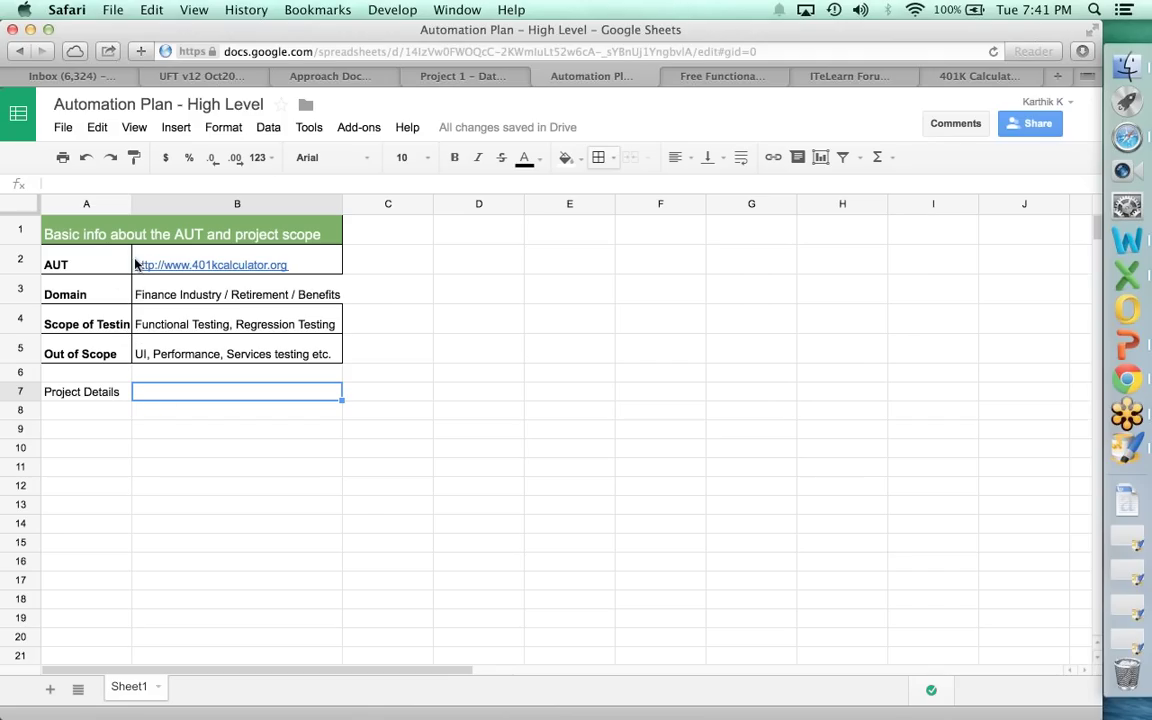
Copy the basic info table in A1 to B5 and paste it starting at cell A7.
left_click(113, 233)
key("shift+Down")
key("shift+Down")
key("shift+Down")
key("shift+Down")
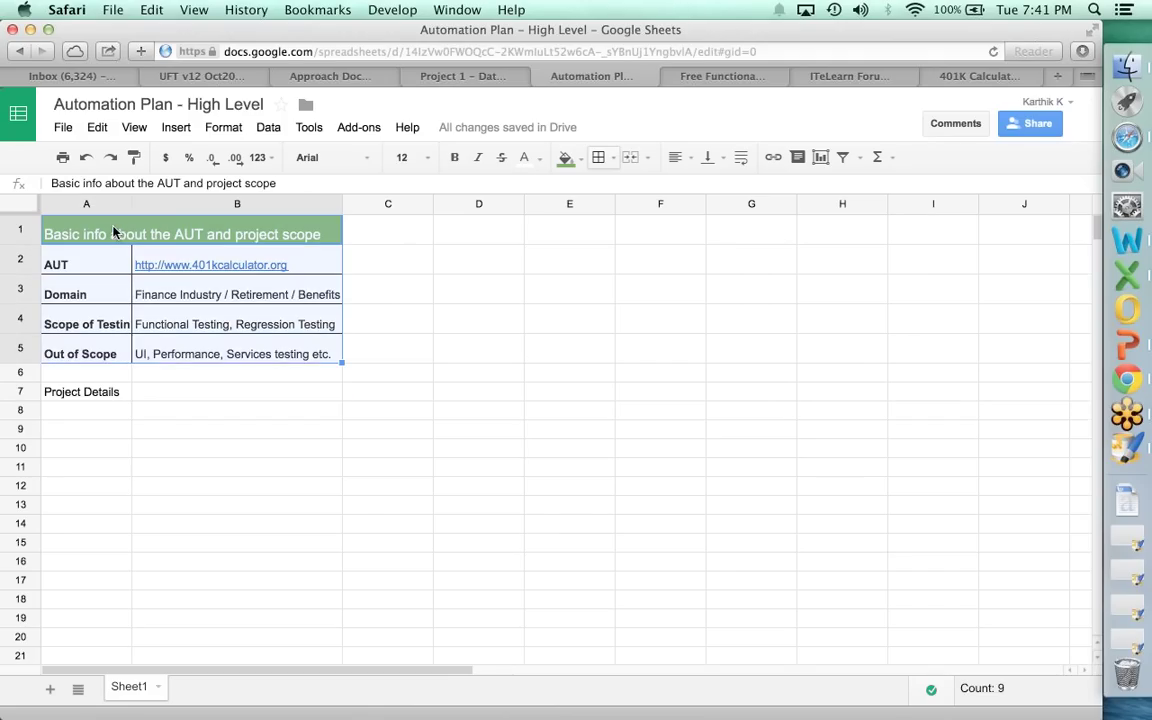
key("super+c")
key("Down")
key("Down")
key("Down")
key("Down")
key("Down")
key("Down")
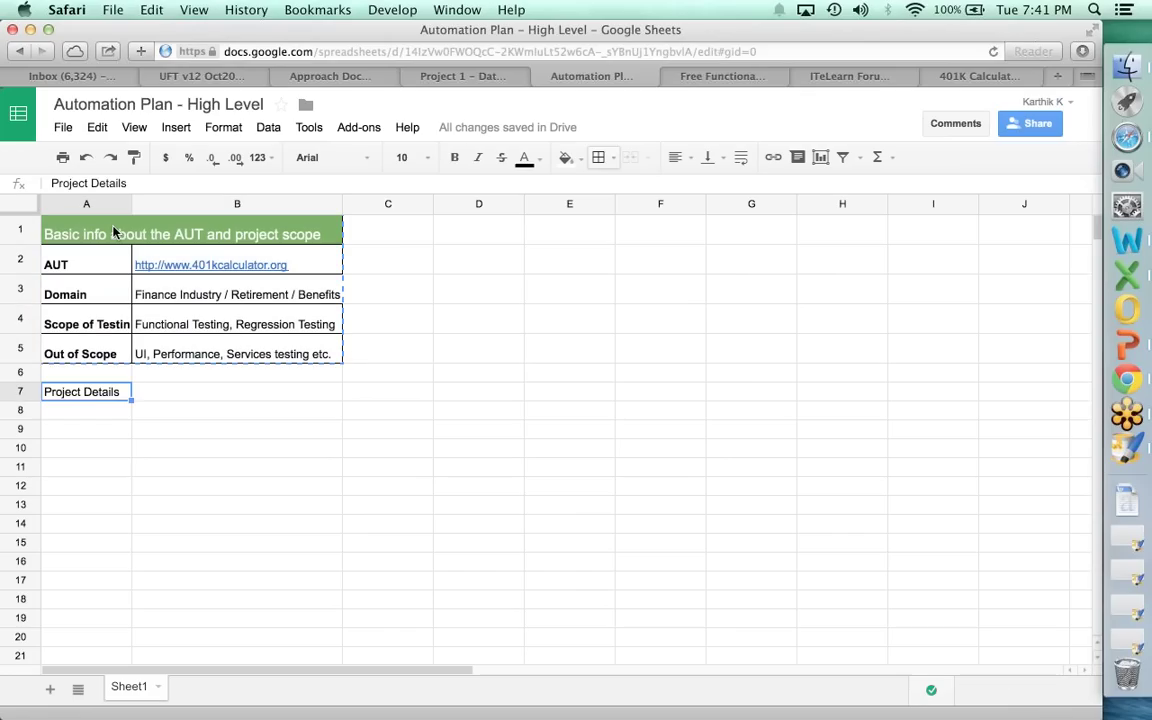
key("super+v")
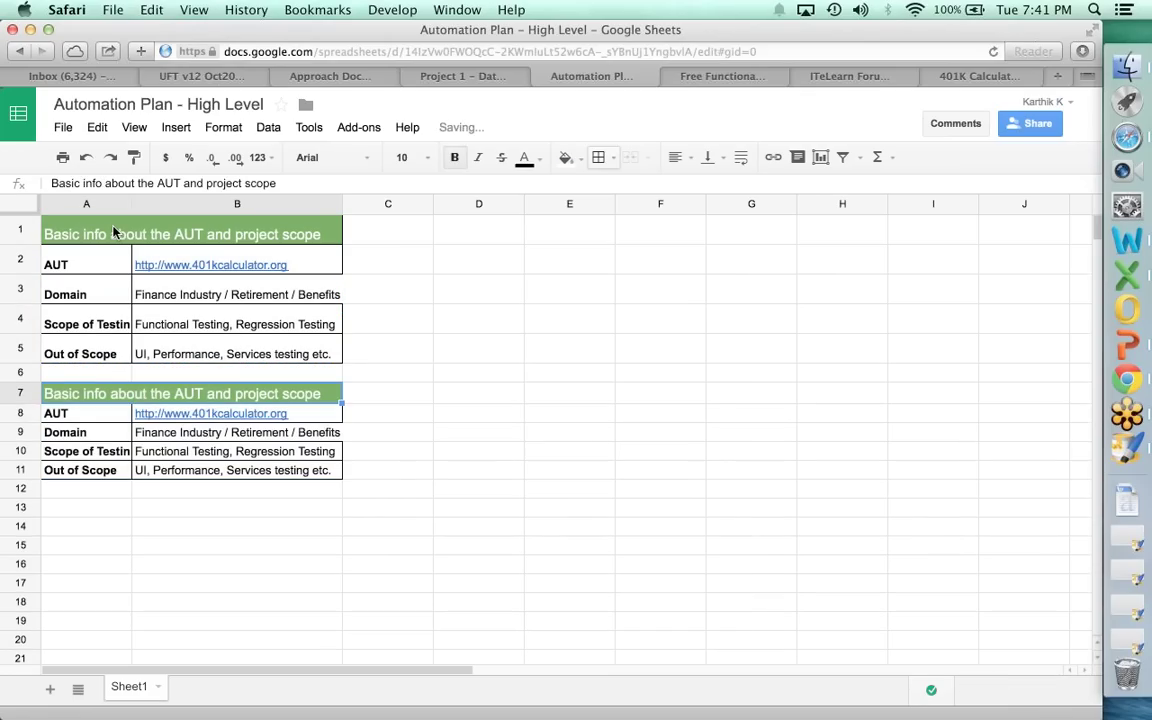
Replace the heading of the copied table in row 7 with "Project Details".
type("Pr")
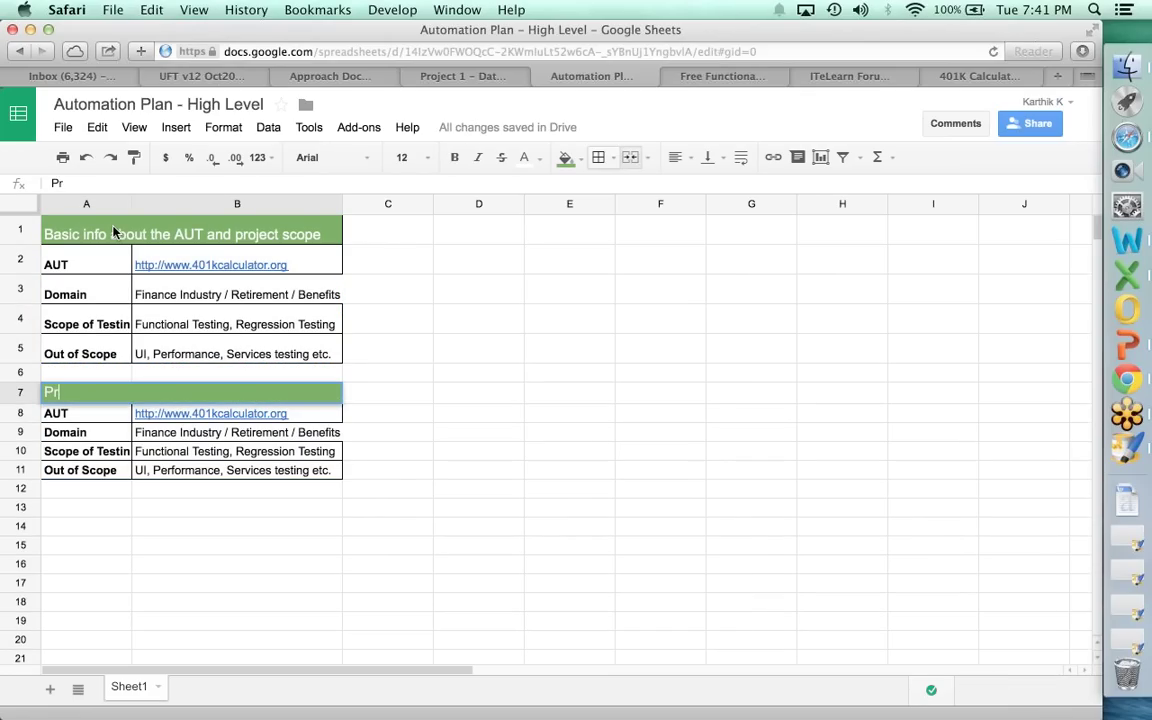
type("oject Details")
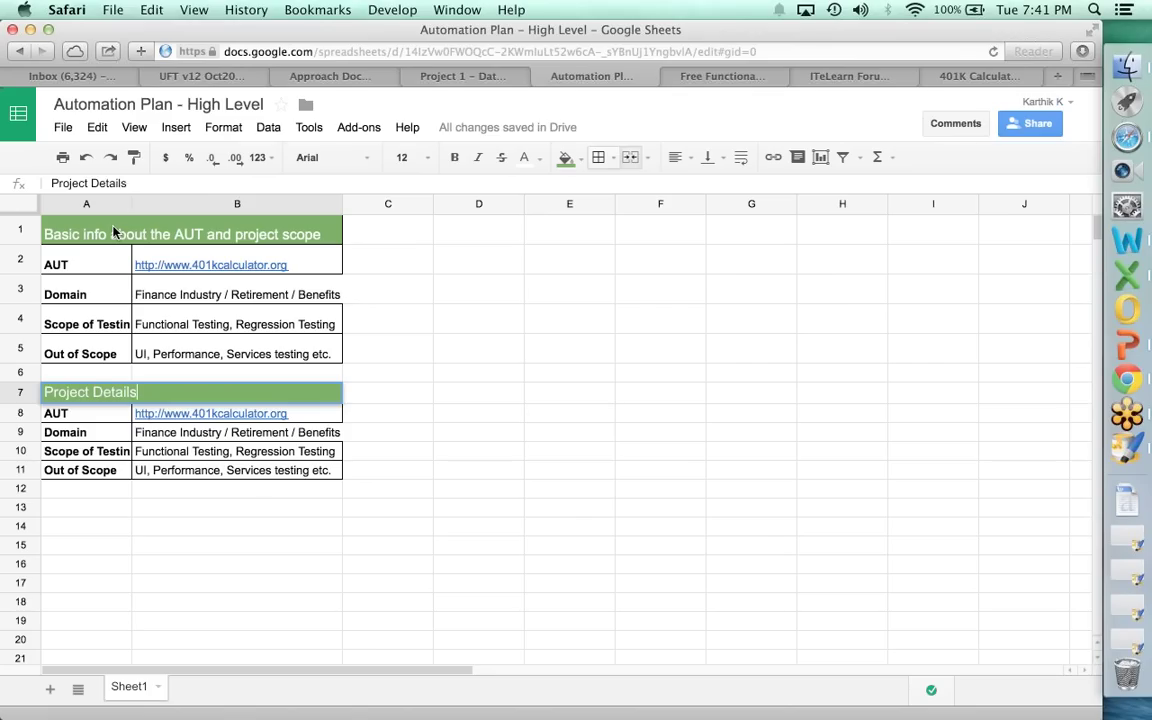
key("Return")
Fill rows 8 and 9 of the Project Details table with Start Date "4th Nove" and End Date "30th Nov".
type("Start Date")
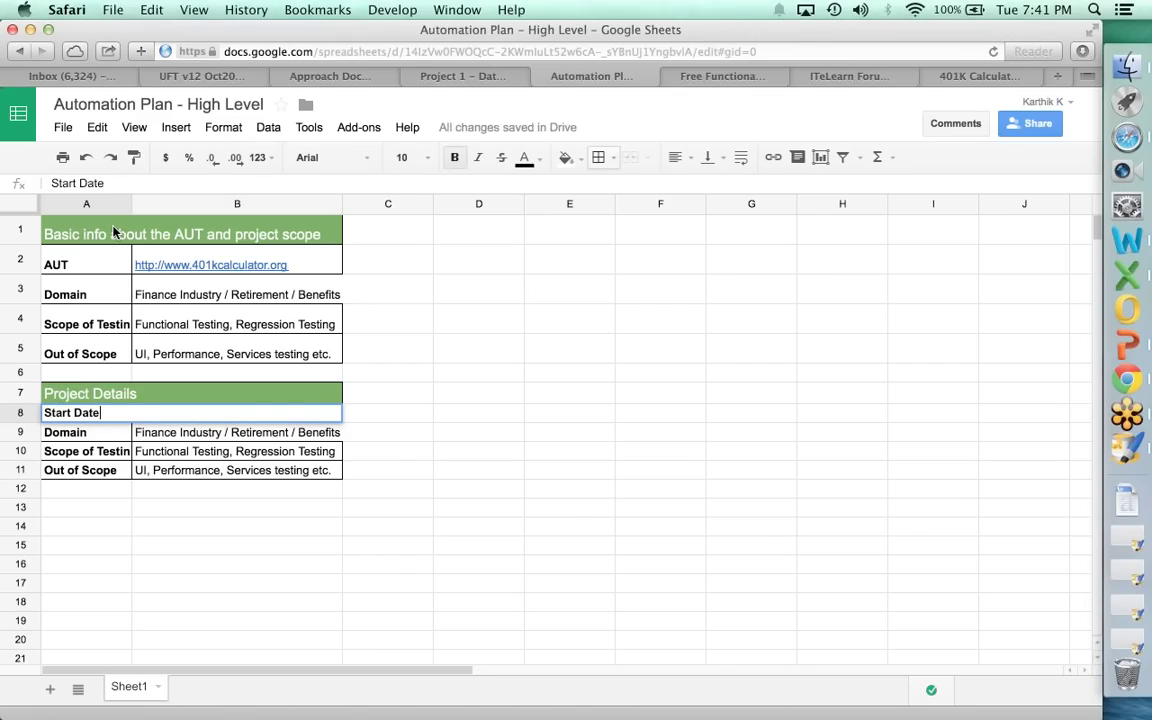
key("Tab")
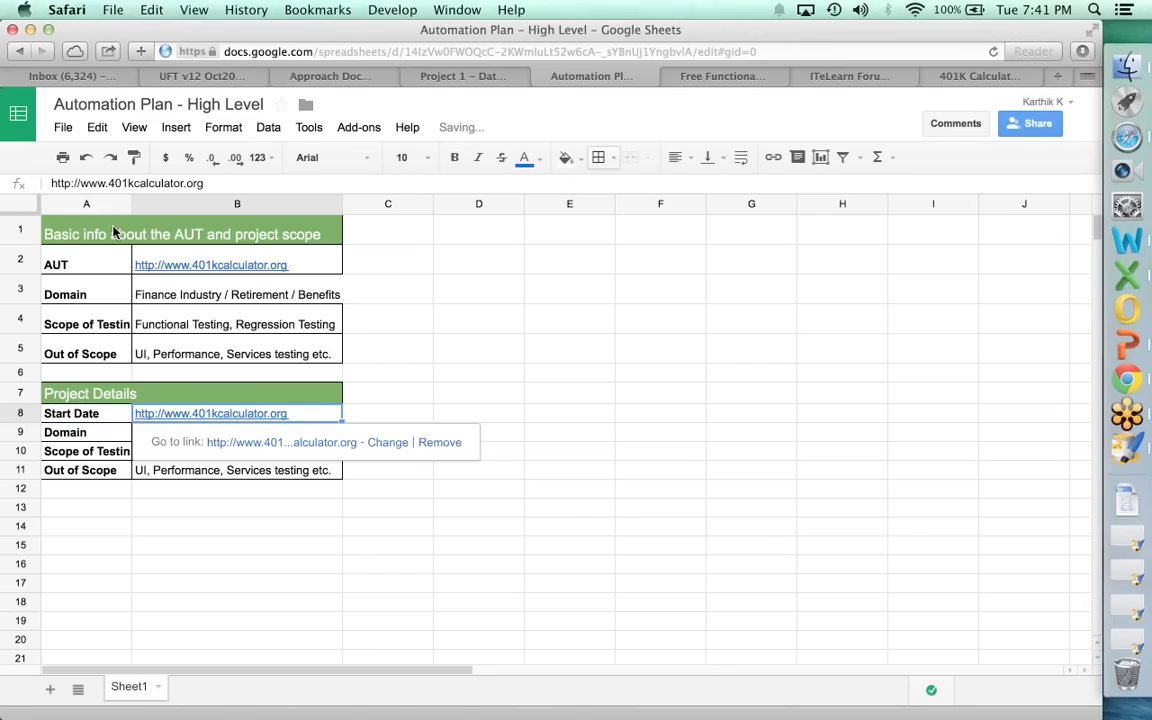
type("4th Nove")
key("Return")
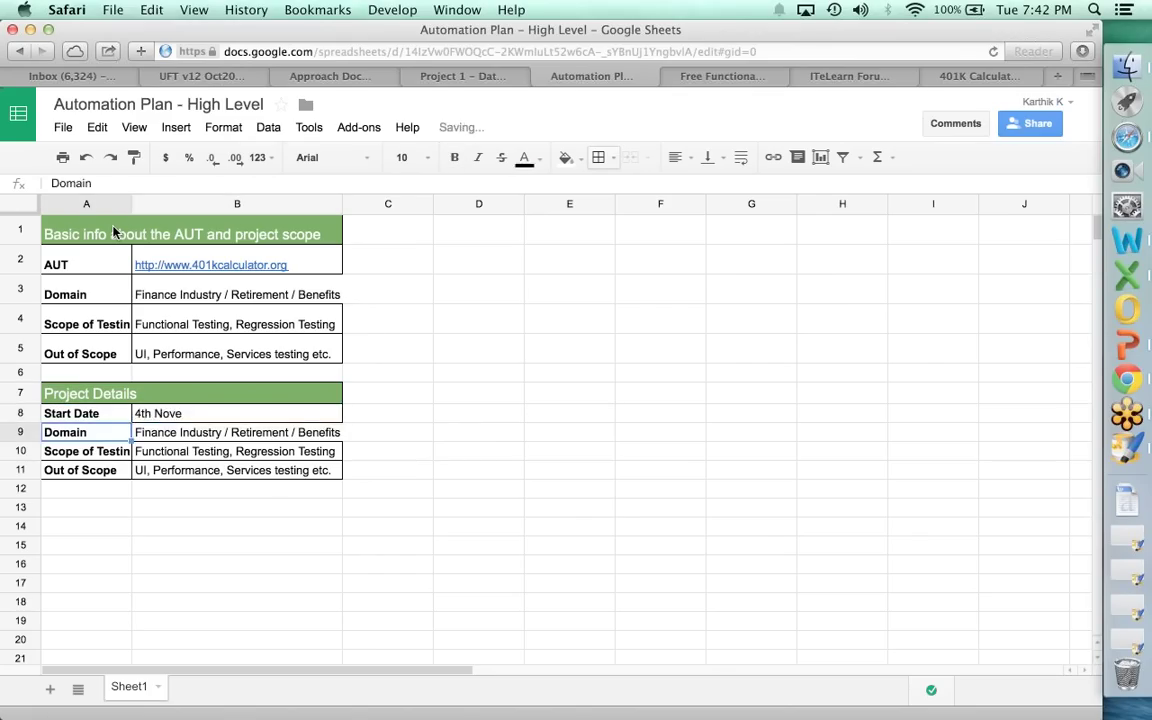
type("End ")
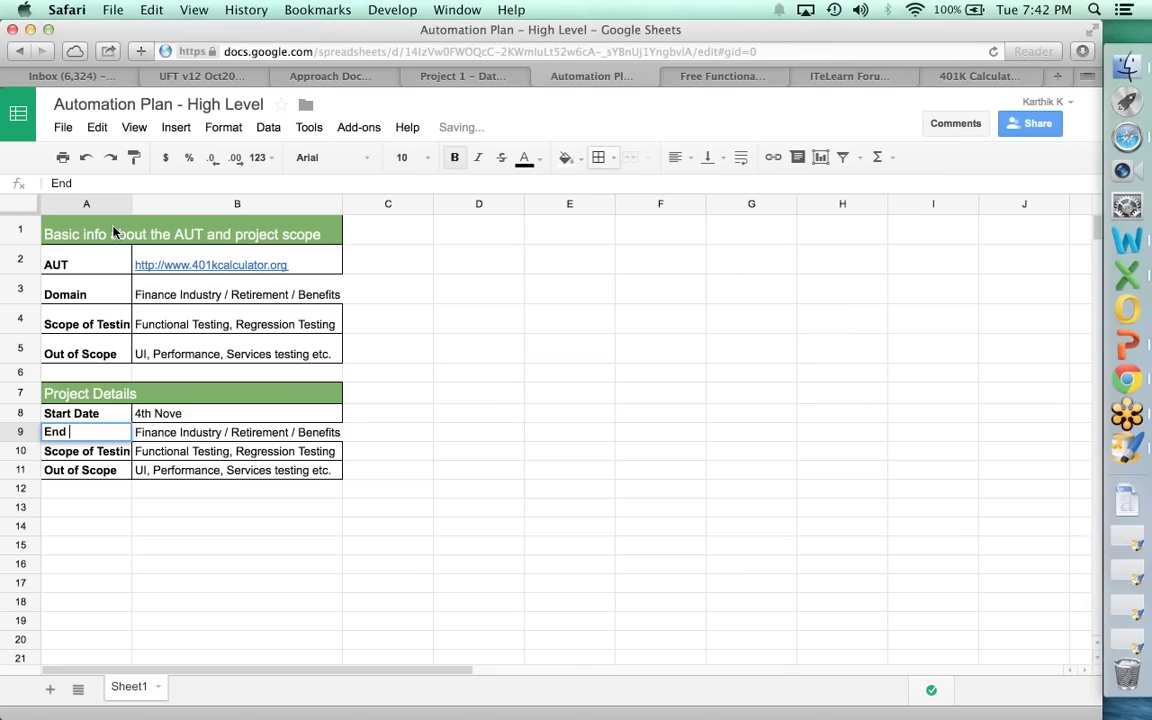
type("Date")
key("Tab")
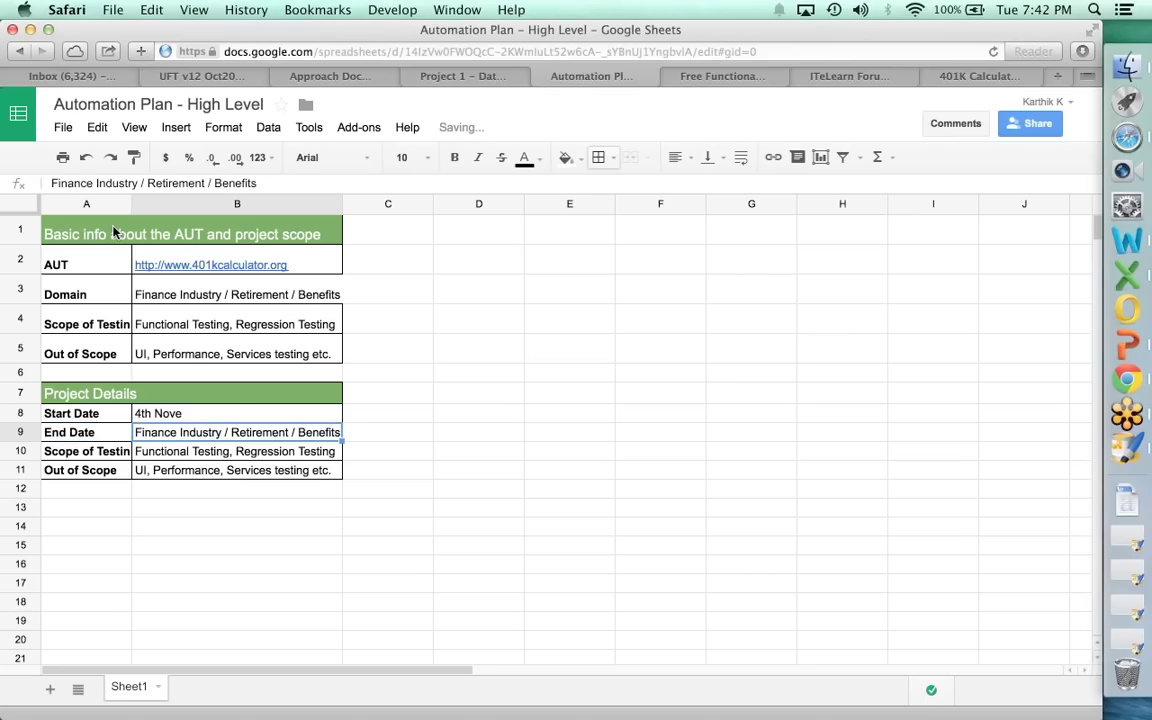
type("30th")
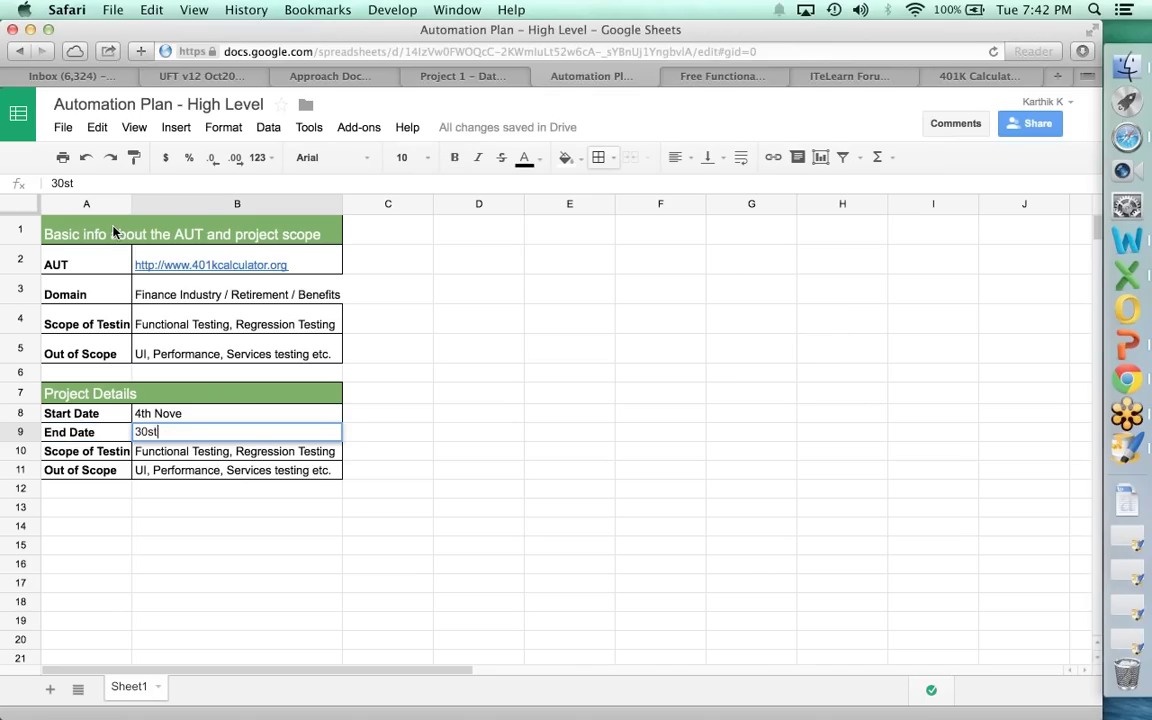
type(" Nov")
key("Return")
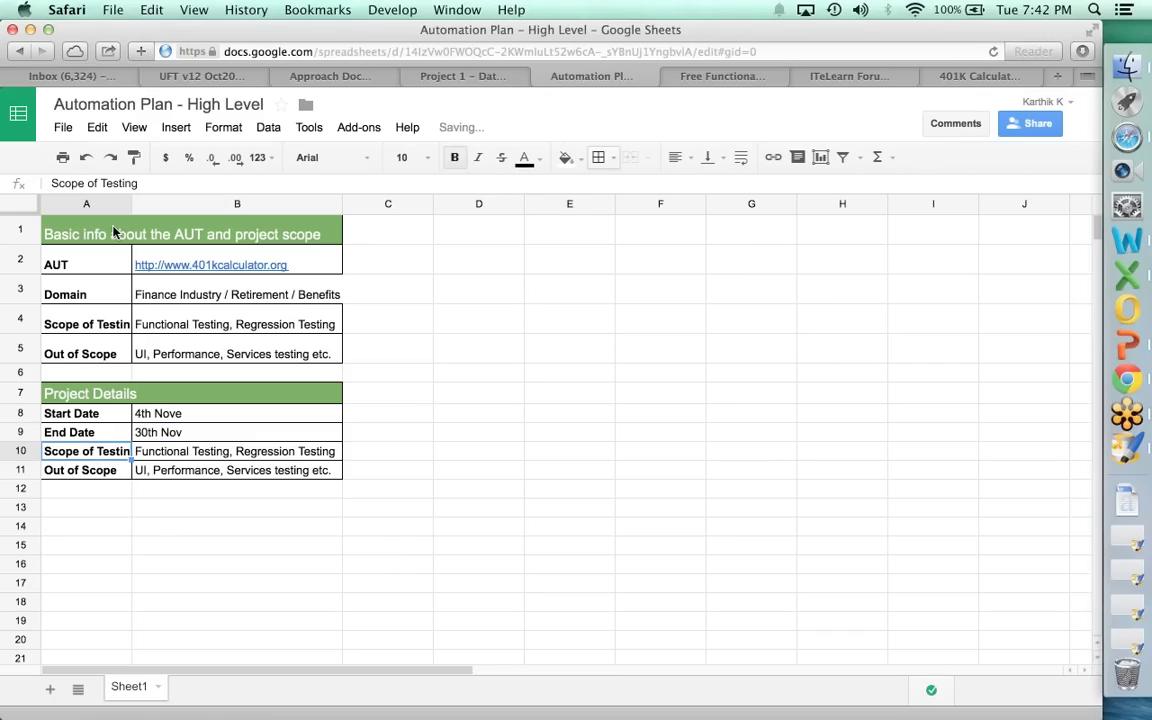
Change row 10 of the Project Details table to the label "Automation" with the value "Data Driven Framework".
type("Auto")
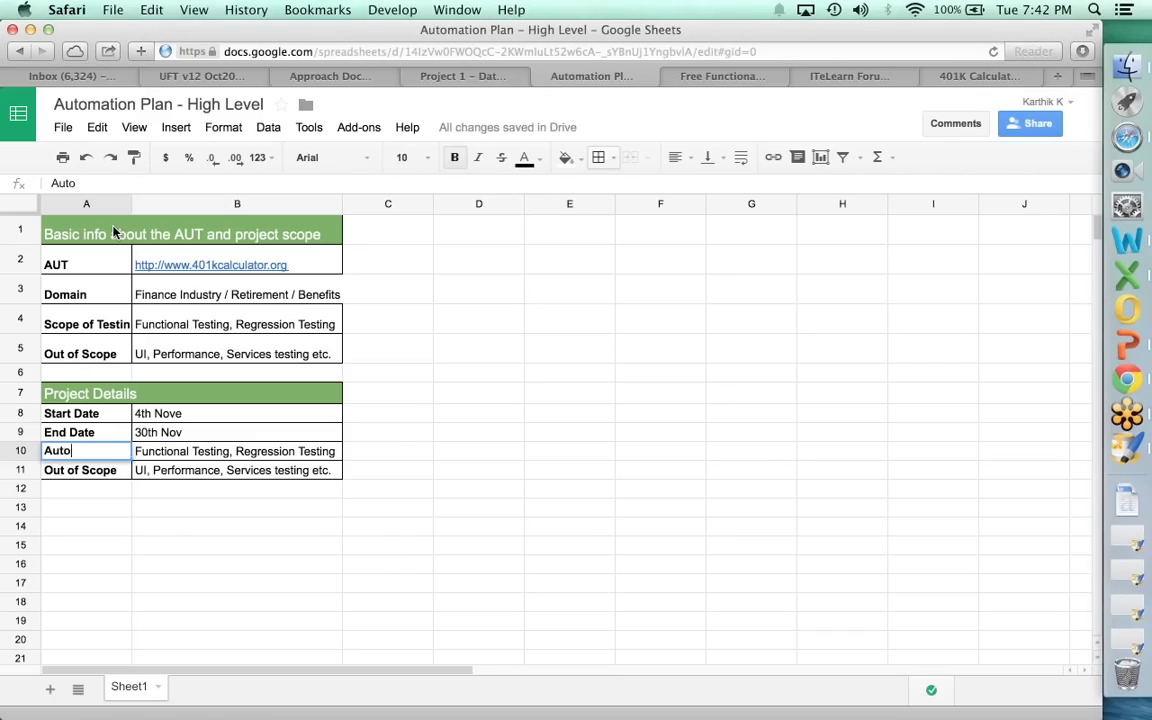
type("mation")
key("Tab")
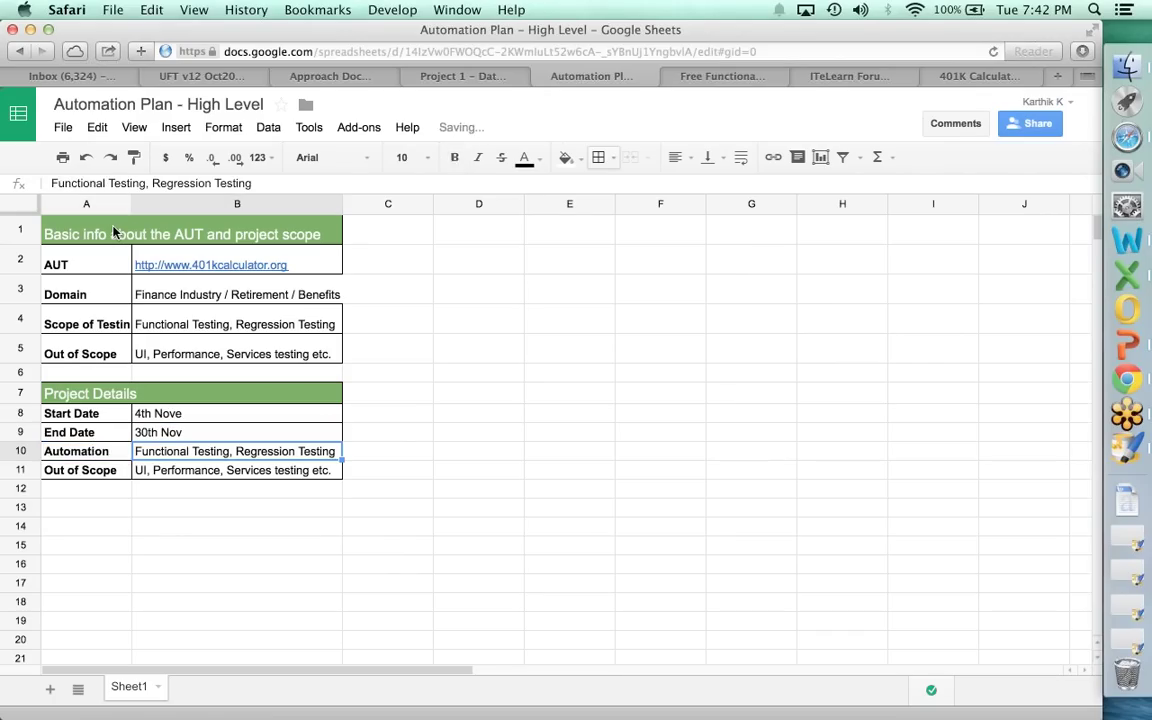
type("Dadat")
key("BackSpace")
key("BackSpace")
key("BackSpace")
key("BackSpace")
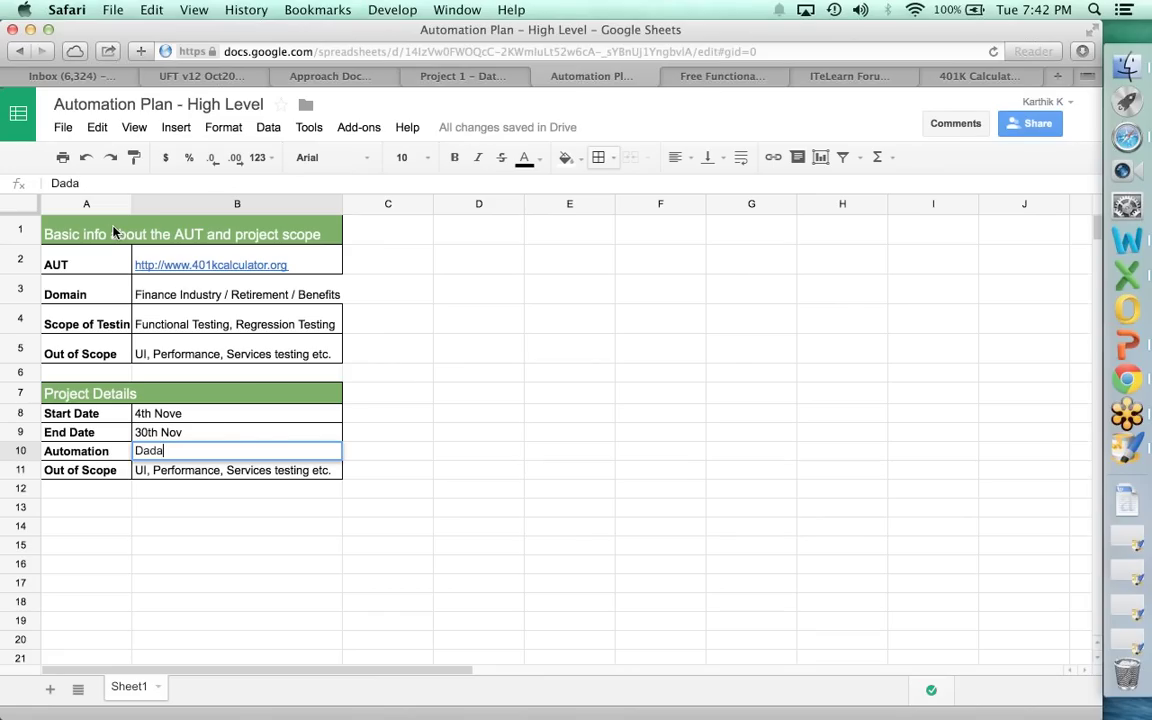
type("ta Driove")
key("BackSpace")
key("BackSpace")
key("BackSpace")
type("ven Framework")
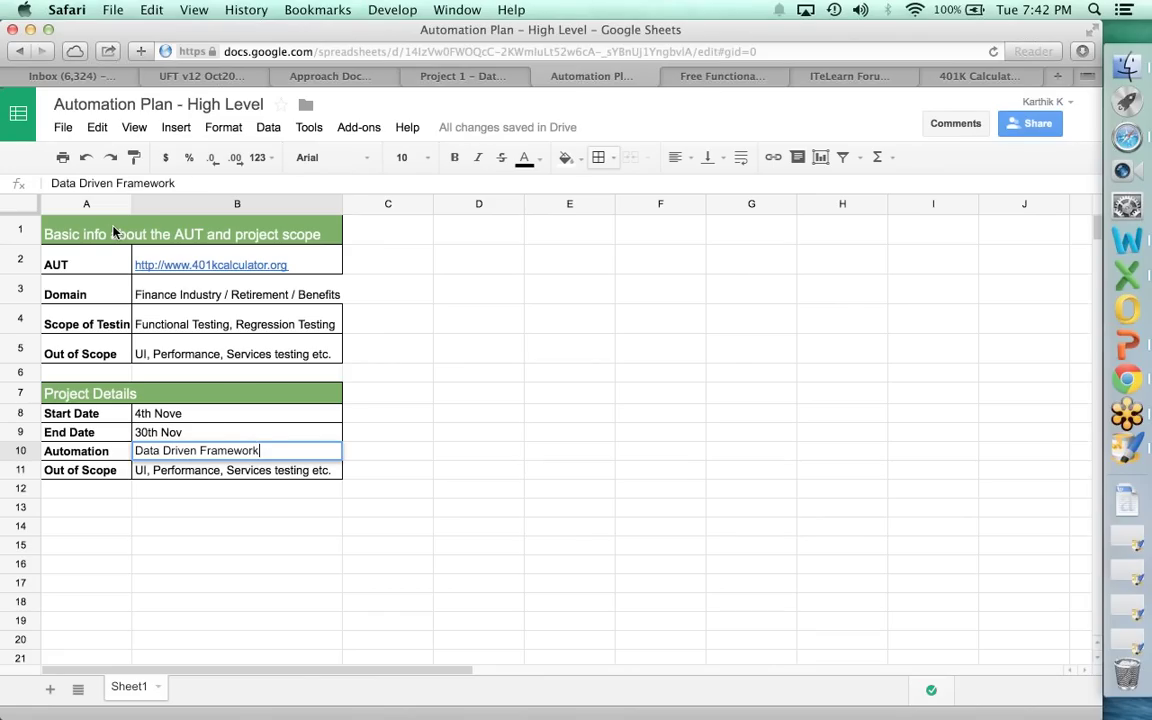
key("Return")
Change row 11 of the Project Details table to the label "Team" with the value "ITeLearn team".
type("Team")
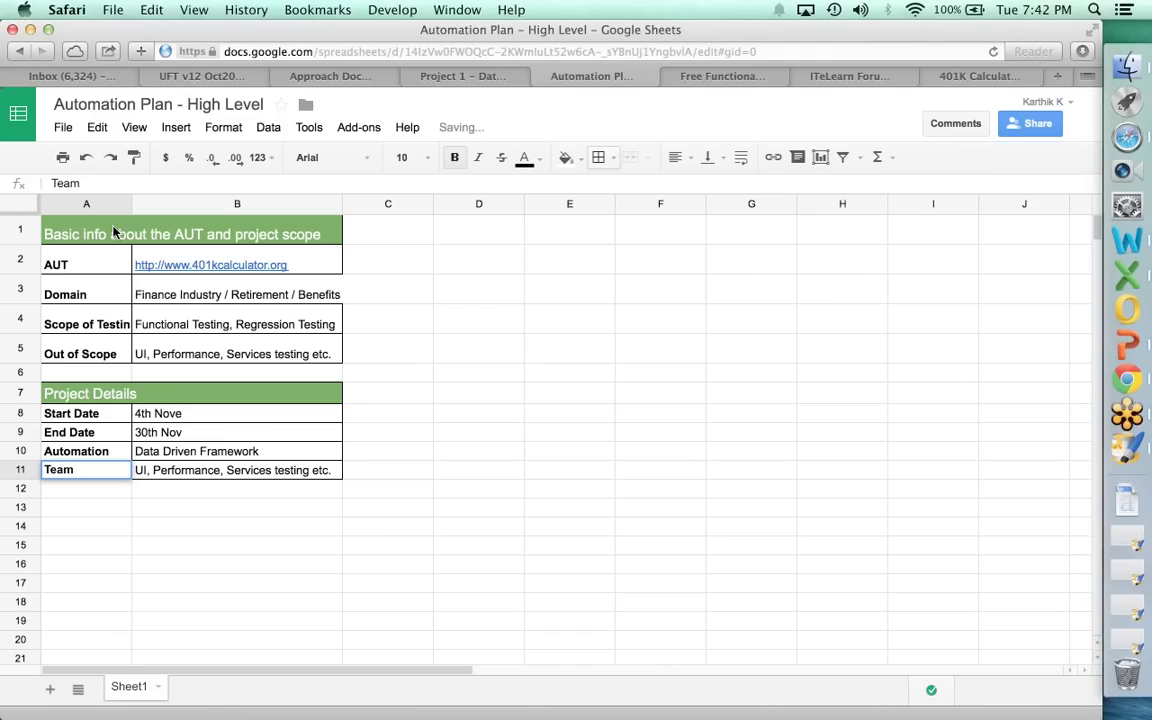
key("Tab")
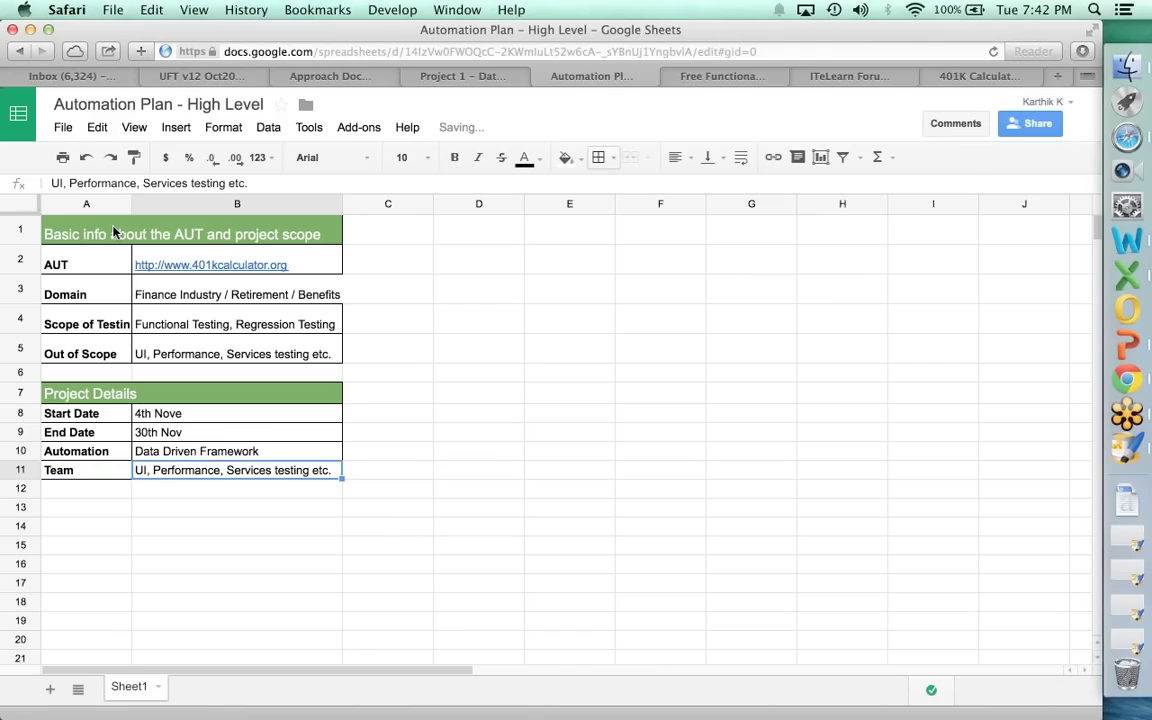
type("ITeLearn ")
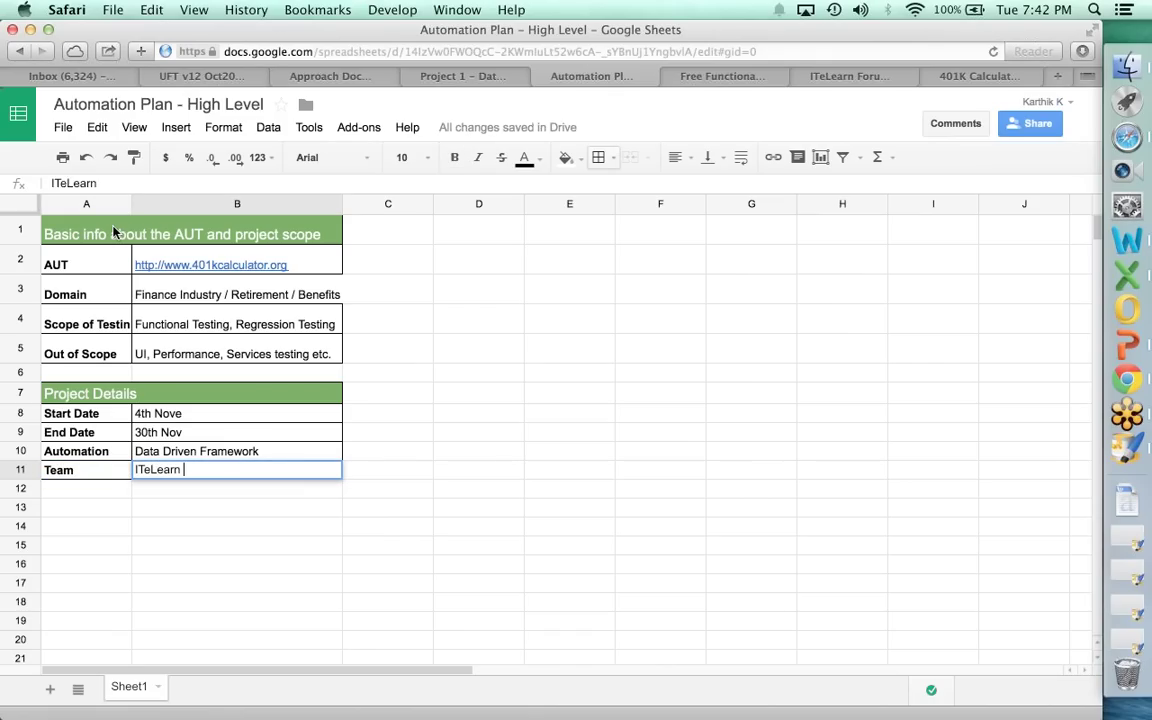
type("team")
key("Return")
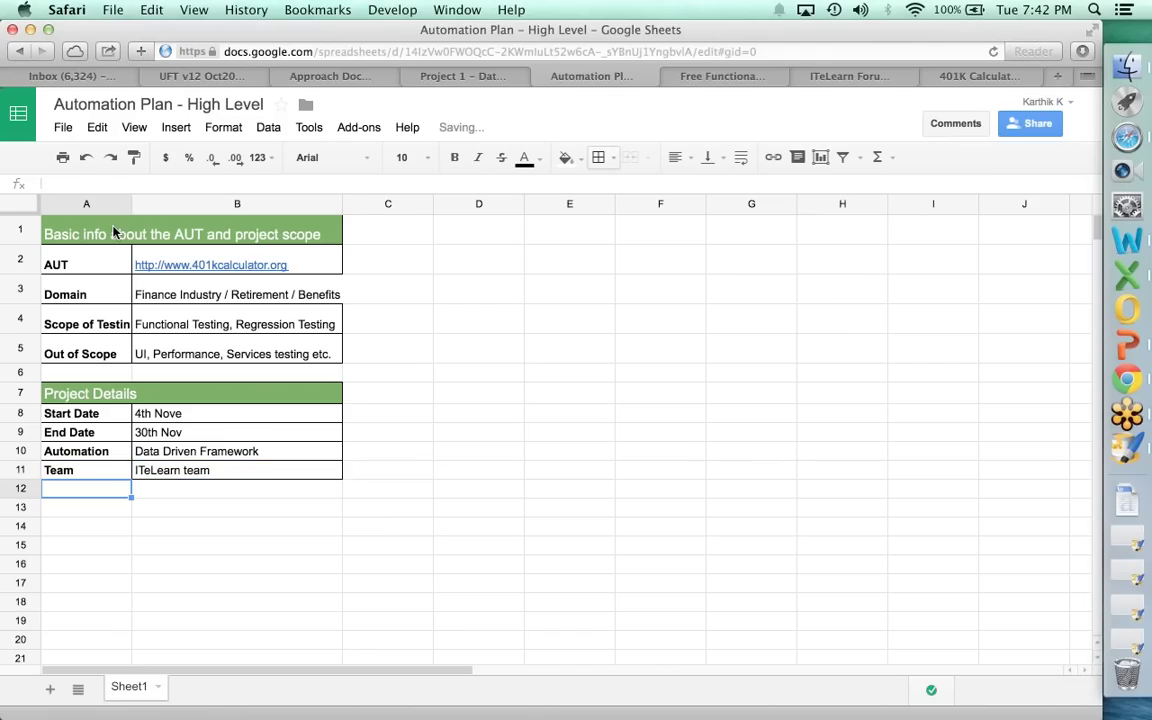
Rename the sheet Sheet1 to "Plan".
right_click(129, 687)
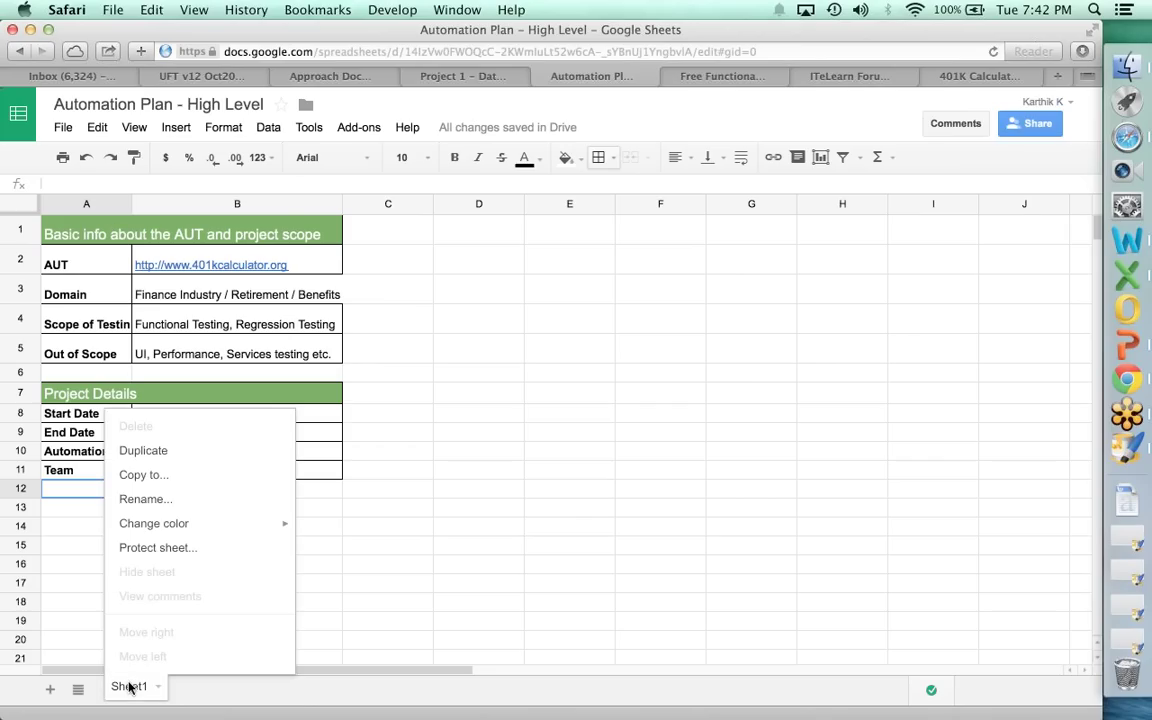
left_click(162, 508)
type("Plan")
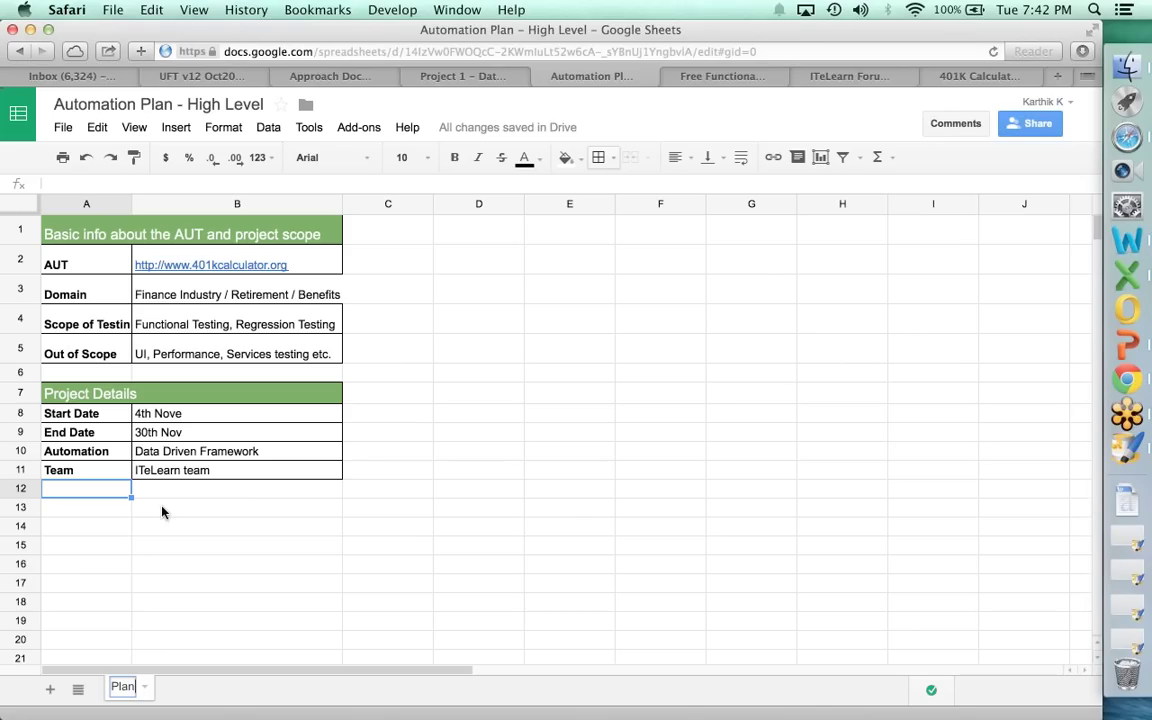
key("Return")
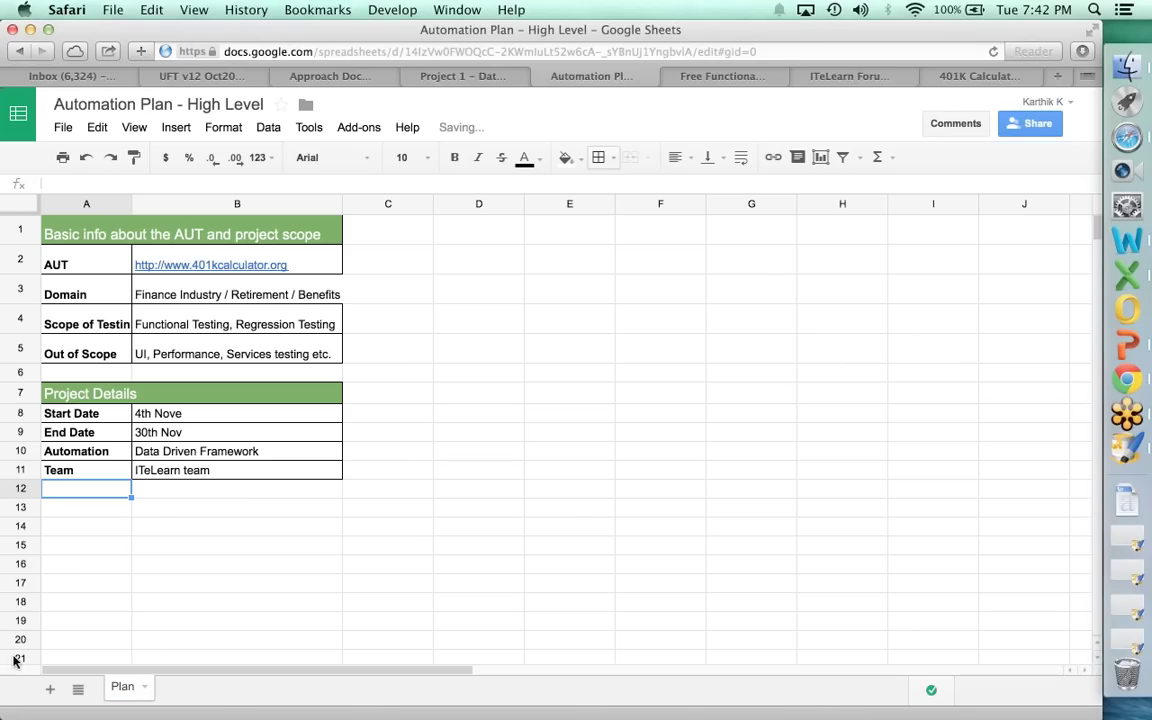
Add a second sheet named "DDF Plan" to the spreadsheet and leave it open.
left_click(49, 692)
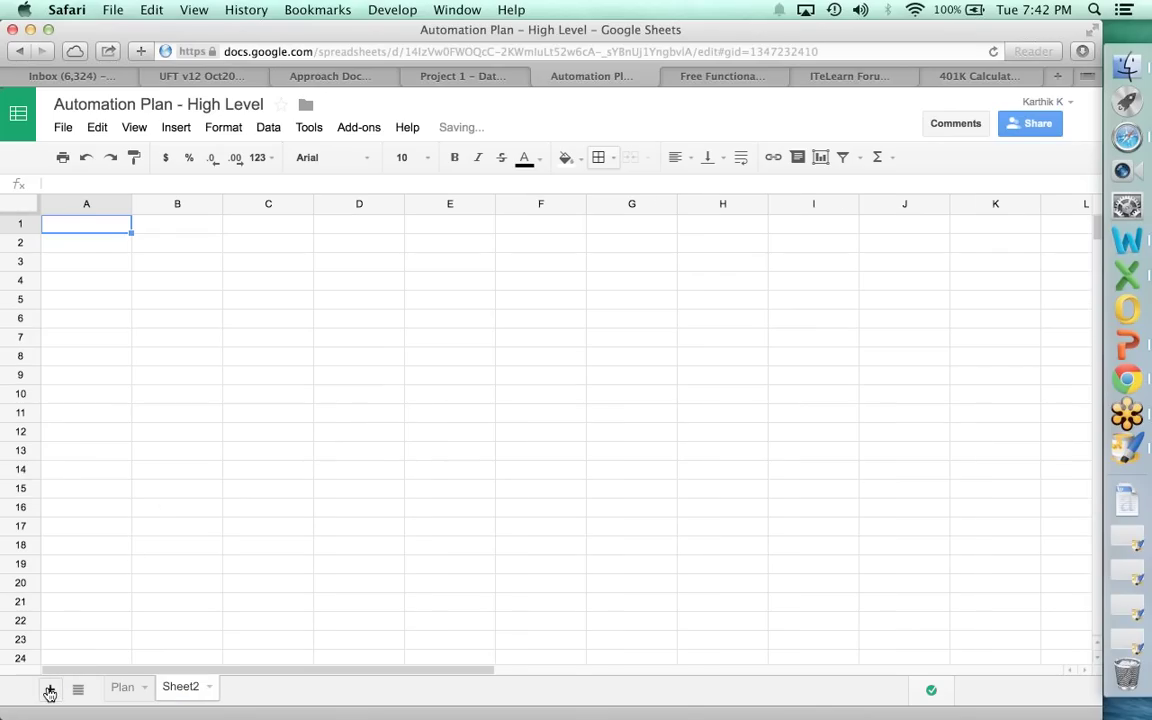
right_click(178, 687)
left_click(219, 496)
type("DDF Plan")
key("Return")
left_click(122, 689)
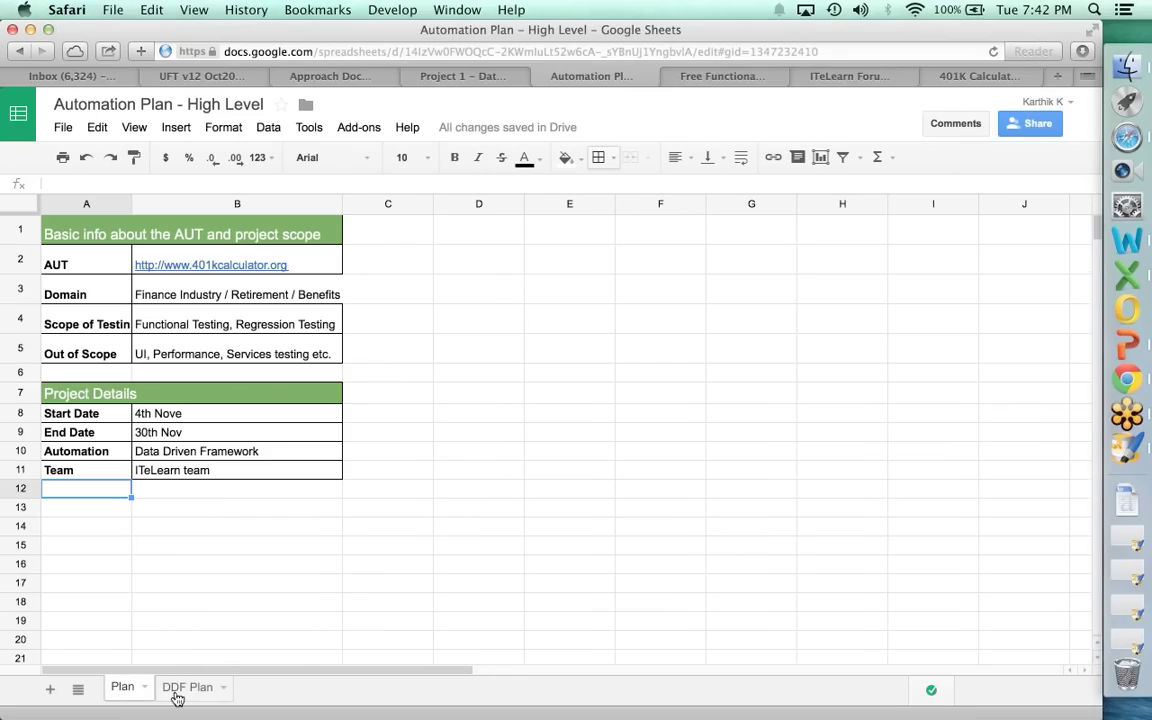
left_click(175, 692)
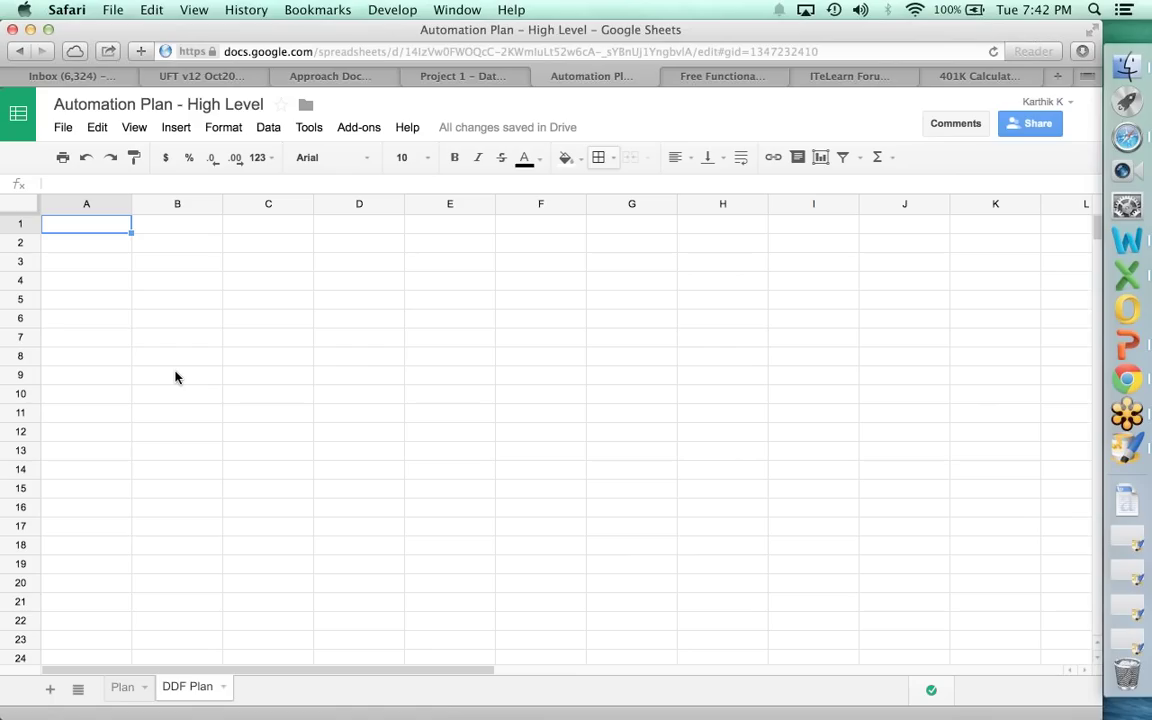
Enter the headers Step, Description and Status in cells A1 to C1 and widen the Description column to about double.
type("Step")
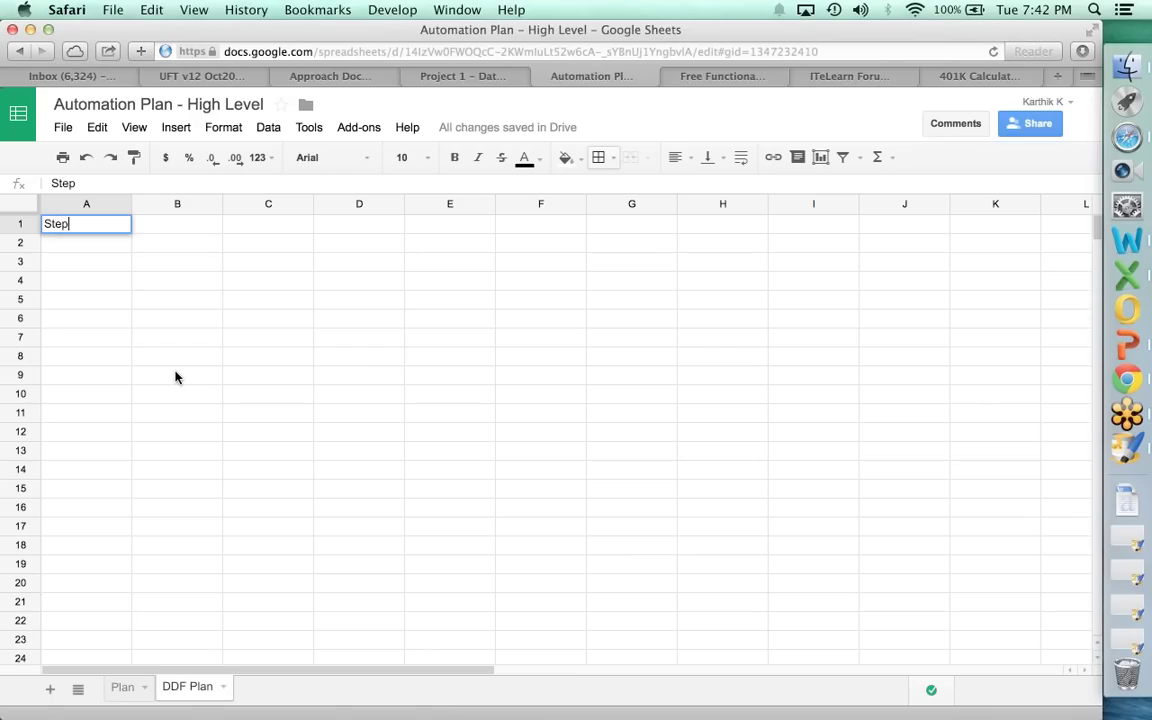
key("Tab")
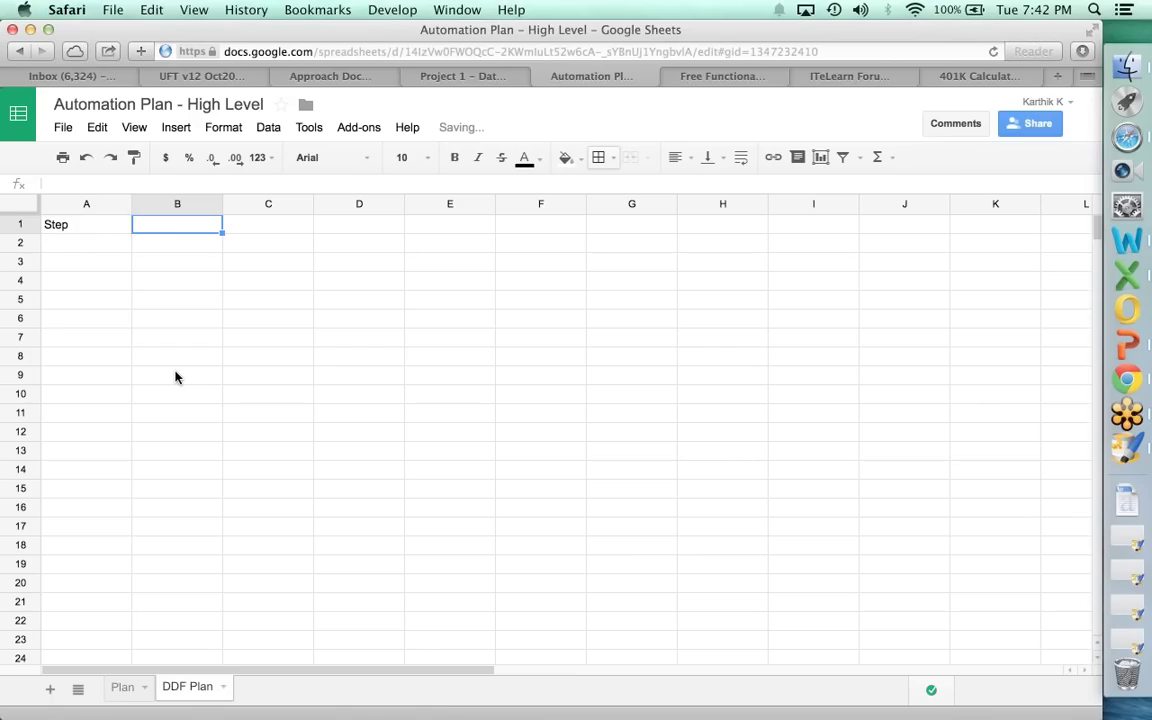
type("Desce")
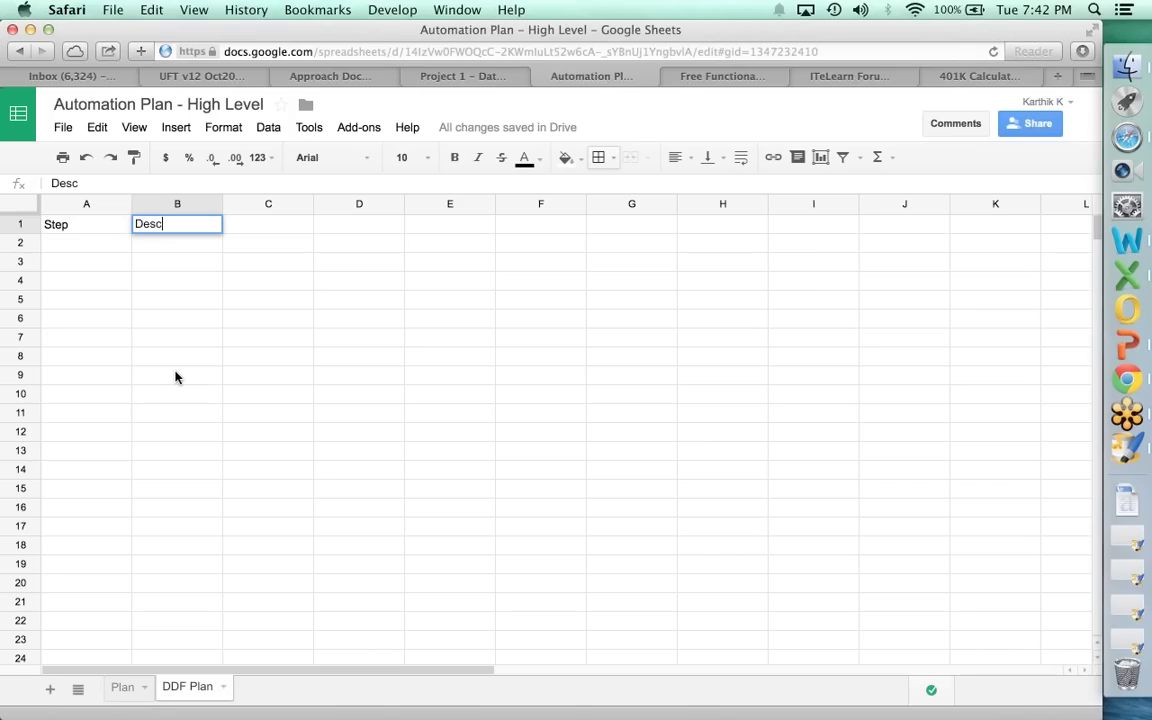
key("BackSpace")
type("ription")
key("Tab")
type("Status")
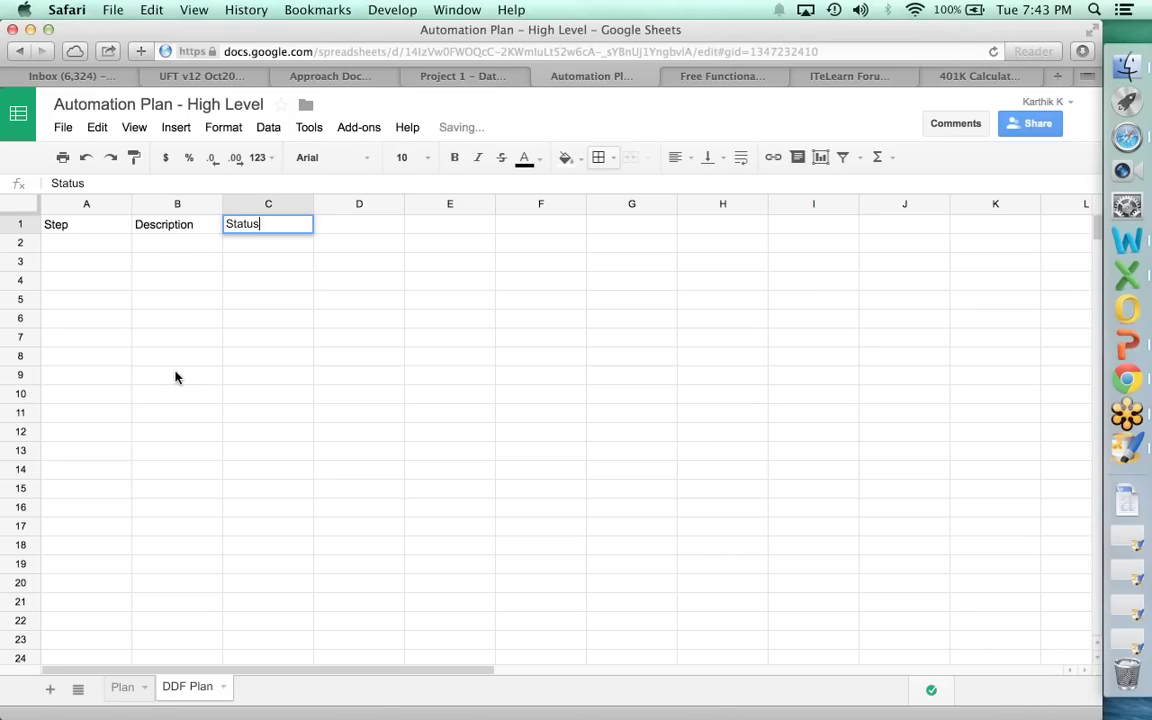
key("Return")
key("Up")
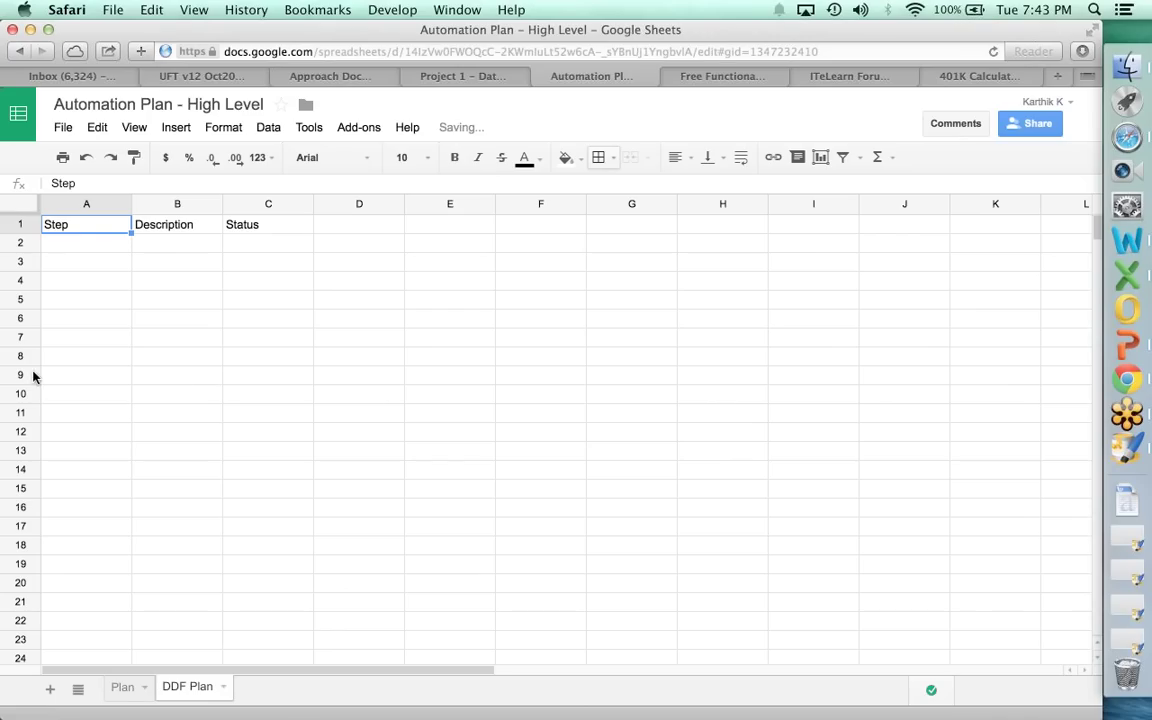
left_click_drag(222, 205, 325, 208)
Format the header cells A1 to C1 with a medium blue fill, white text and font size 12.
left_click(345, 226)
key("shift+Left")
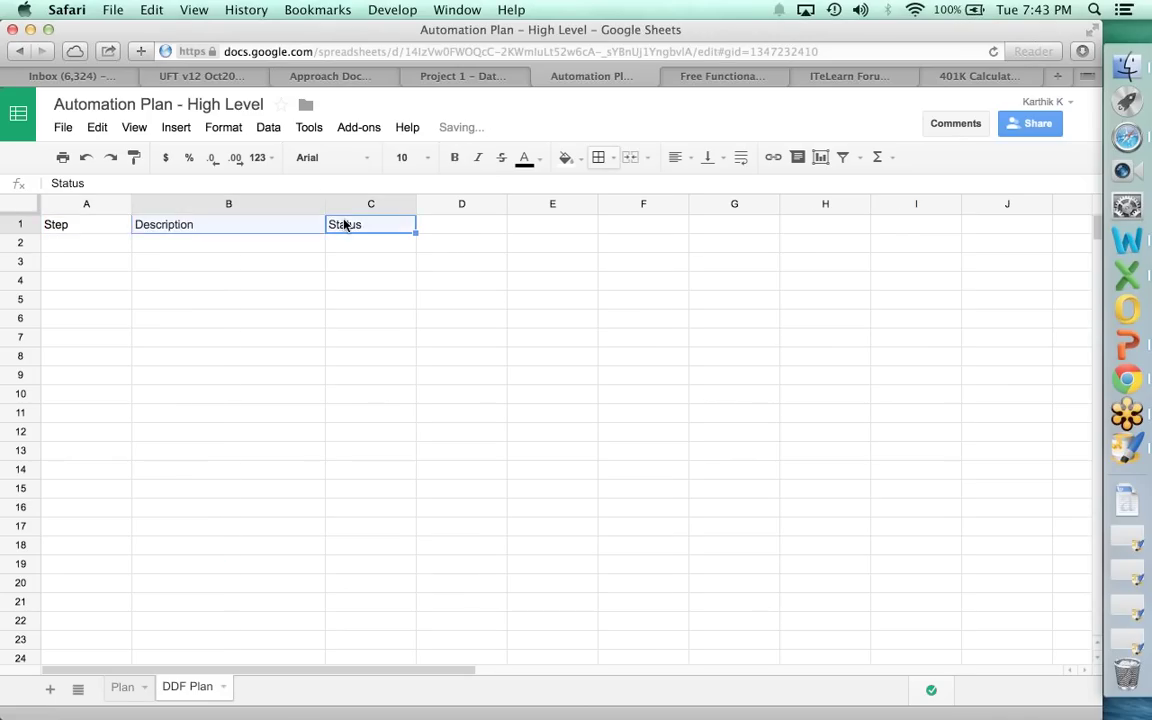
key("shift+Left")
left_click(565, 157)
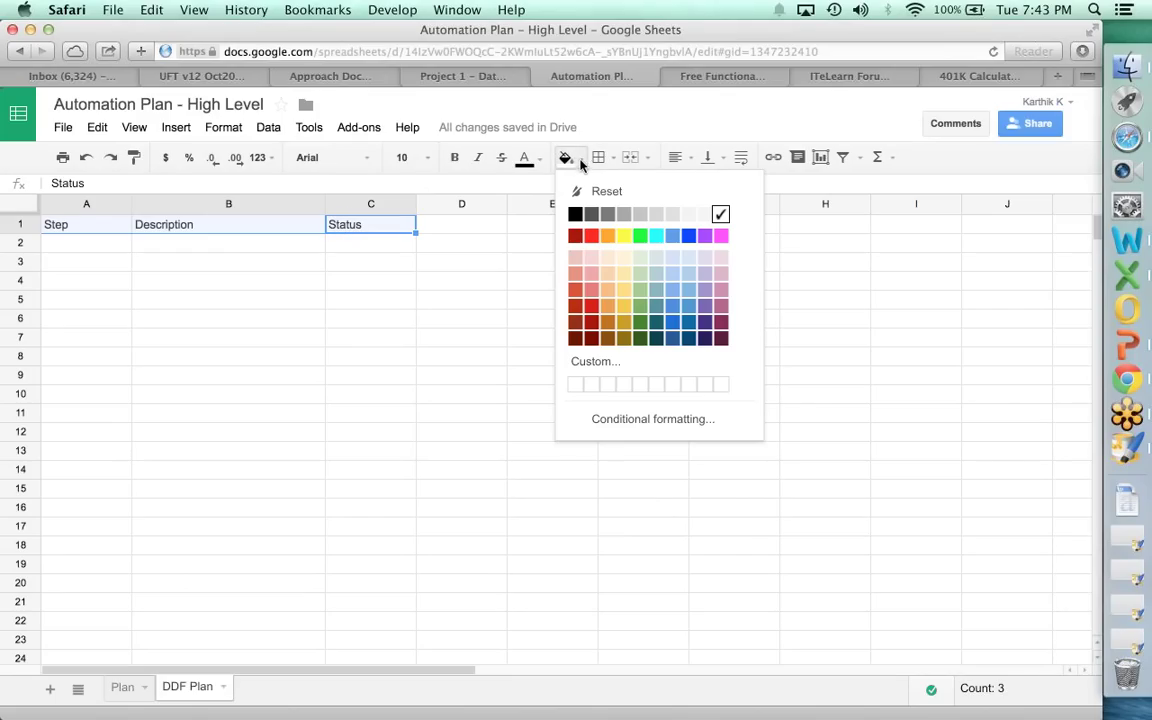
left_click(672, 313)
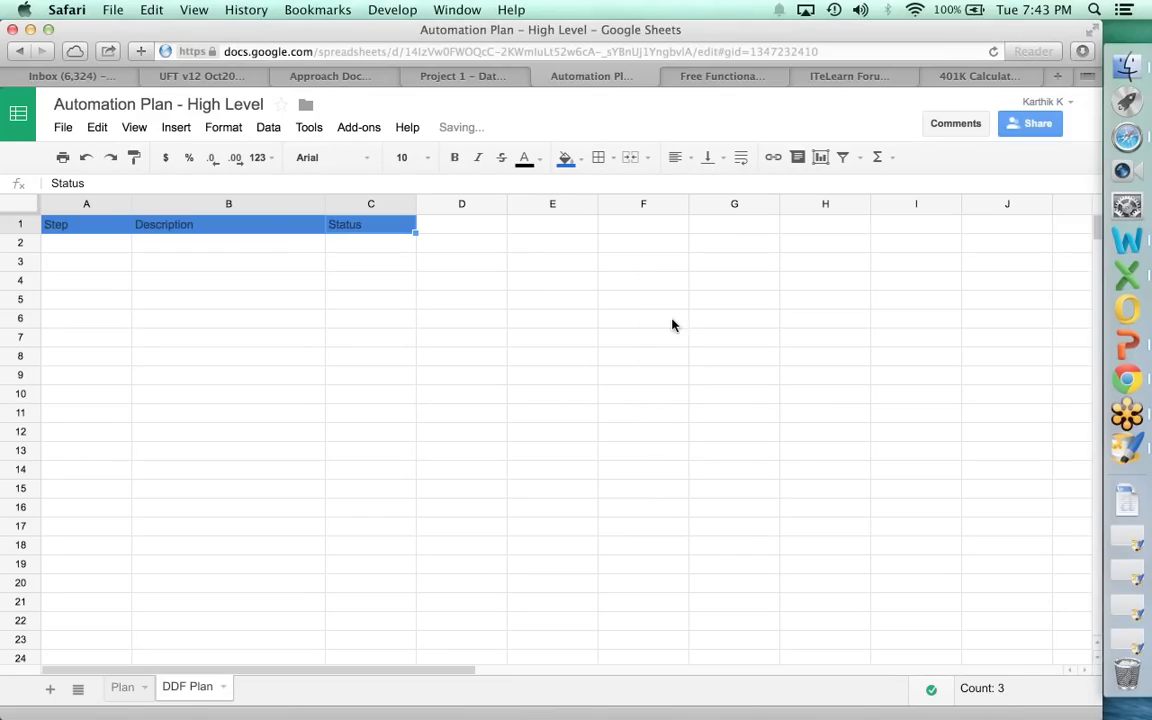
left_click(537, 165)
left_click(674, 216)
left_click(428, 157)
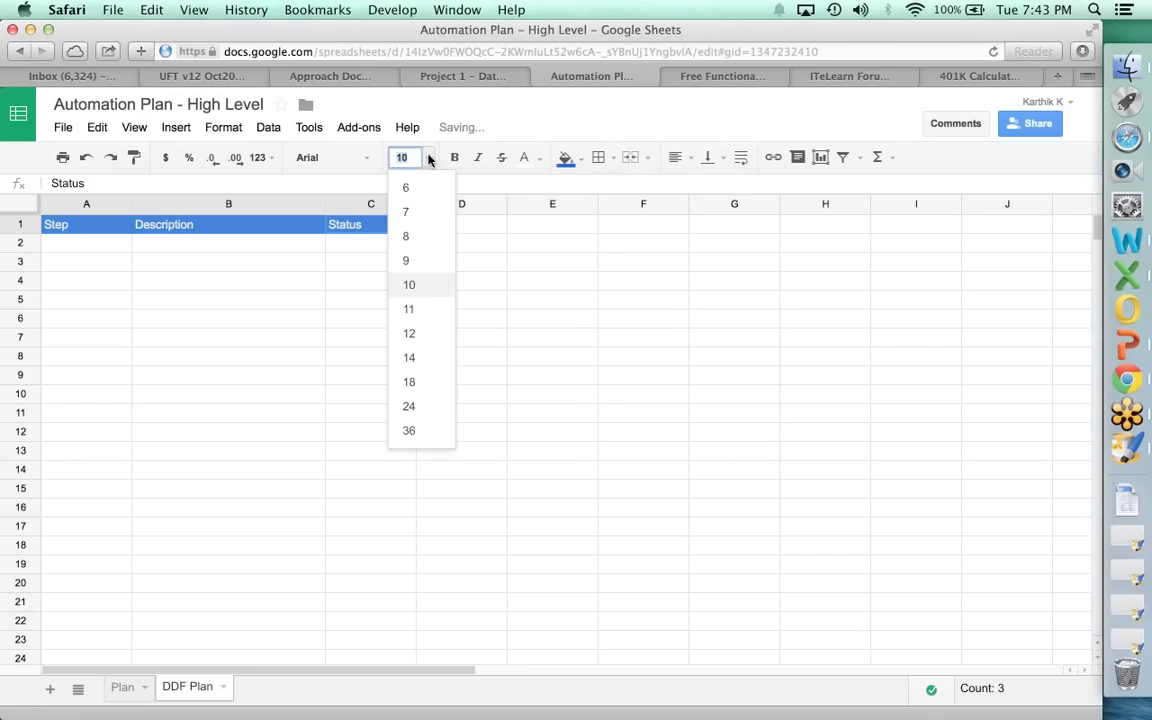
left_click(425, 331)
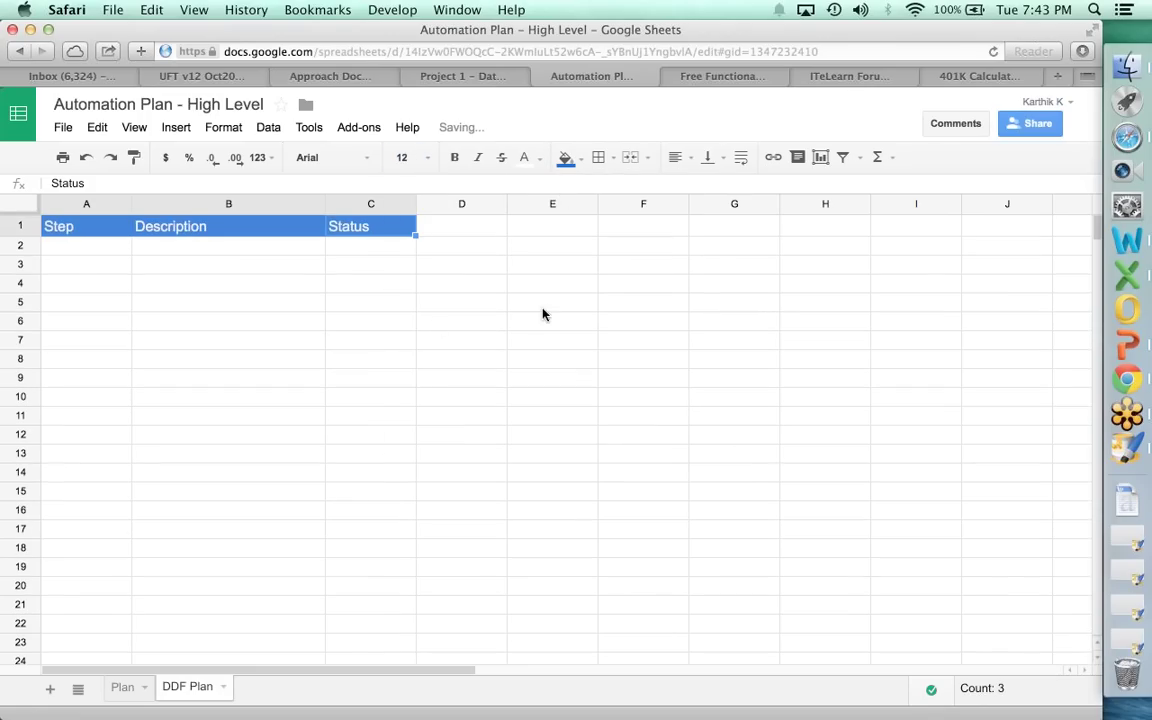
left_click(373, 300)
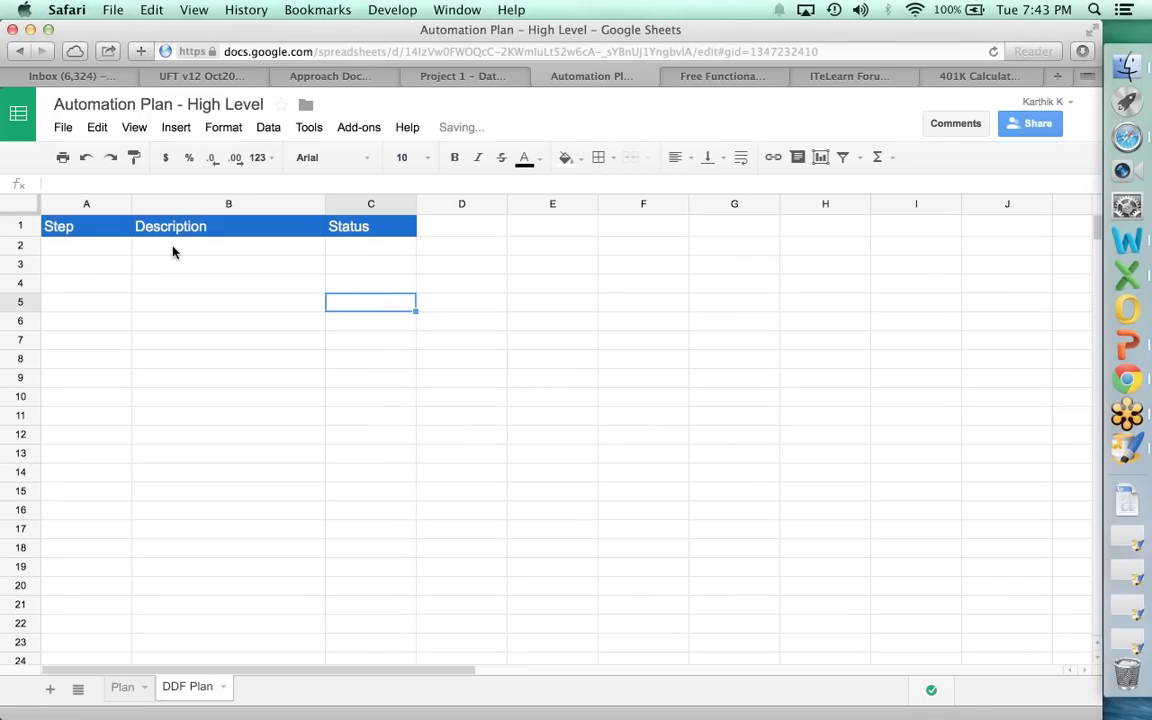
left_click(89, 244)
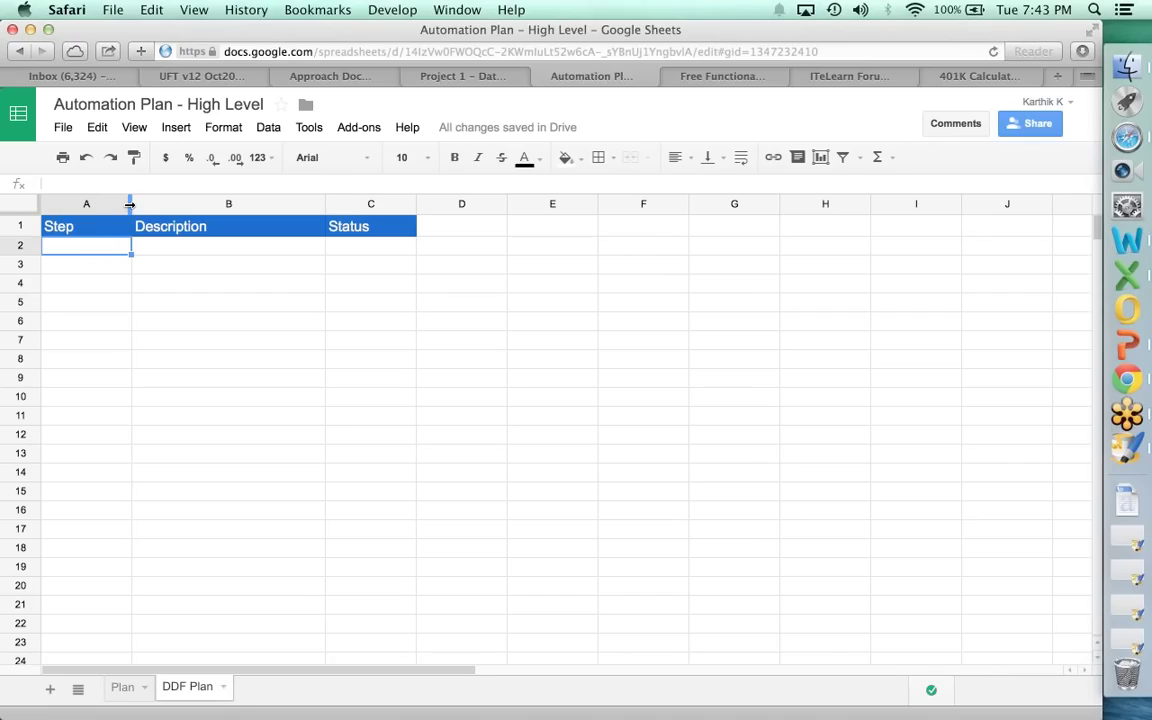
Narrow the Step column to about half and fill row 2 with step 1, description AUT Overview and status YES.
left_click_drag(130, 204, 89, 208)
type("1")
key("Tab")
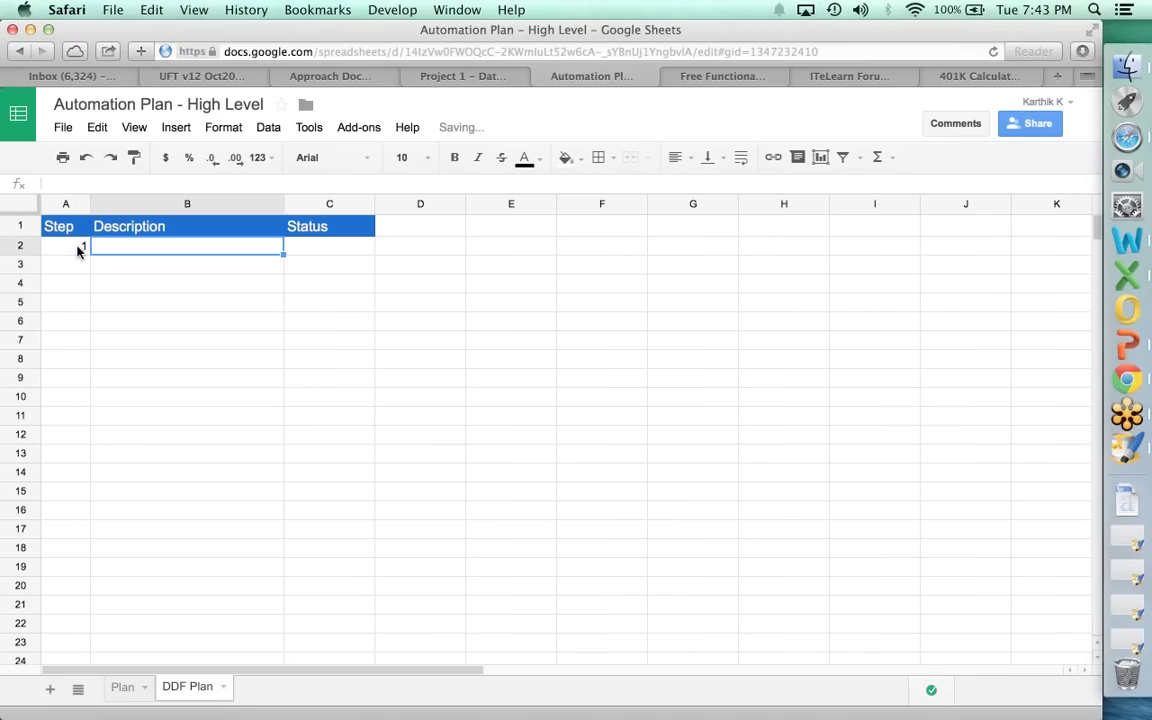
type("AUT")
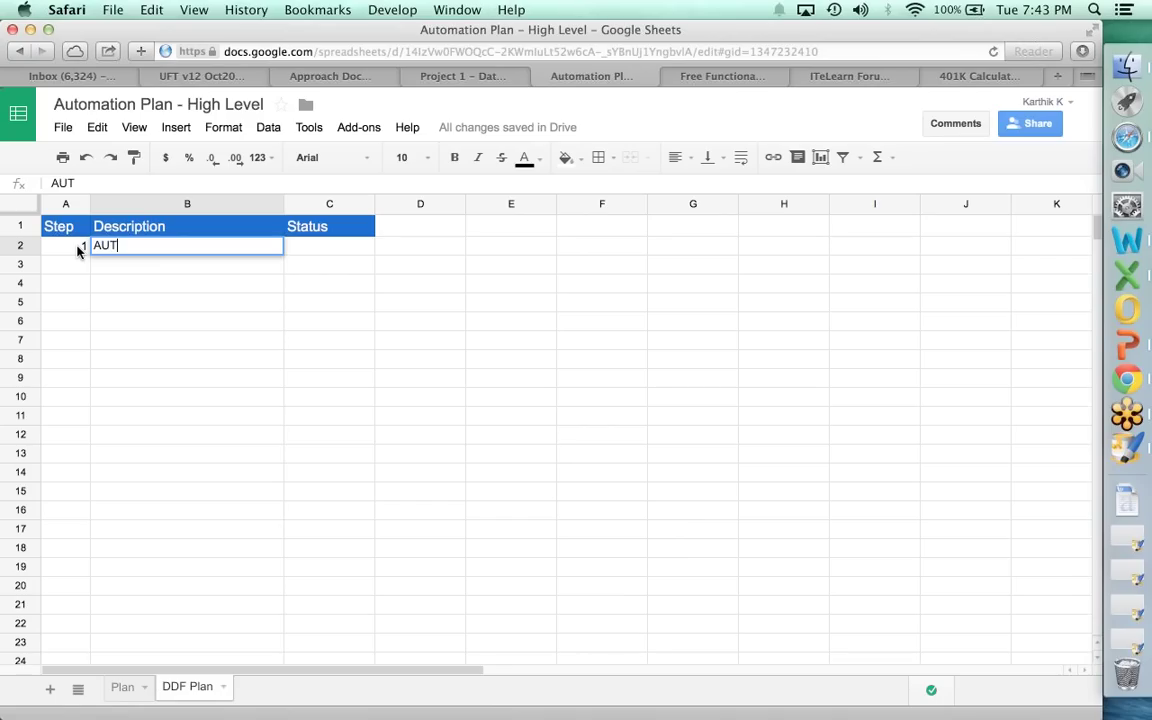
type(" Overview")
key("Tab")
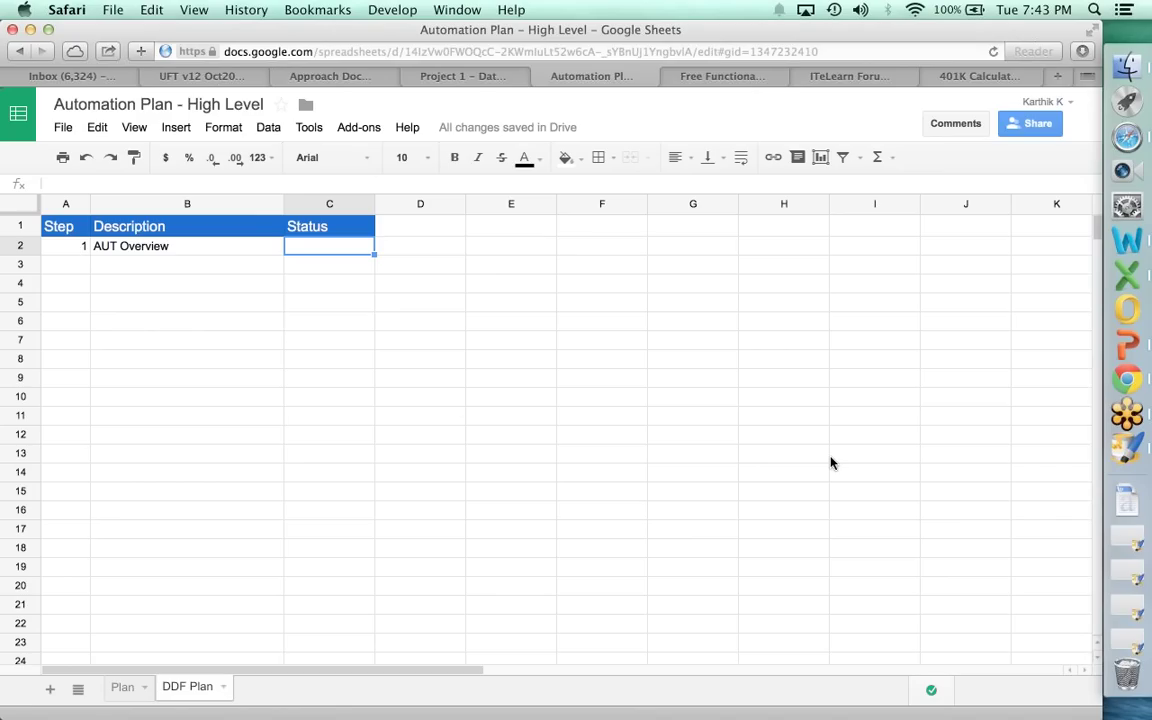
type("YES")
key("Return")
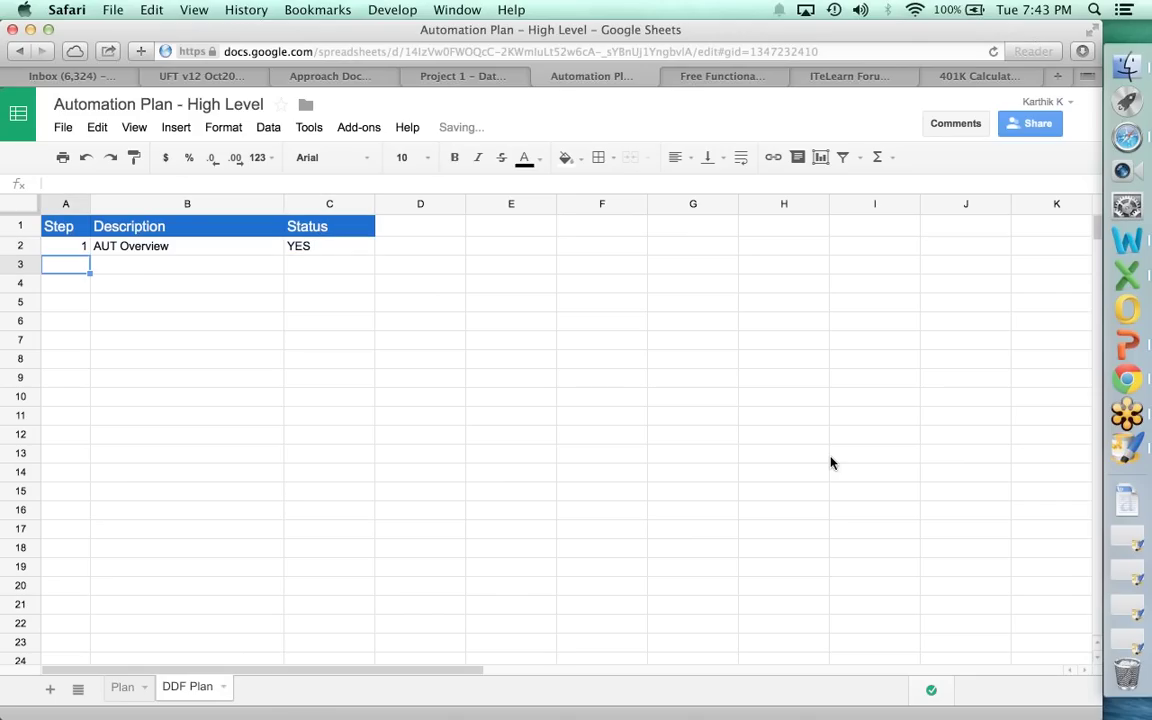
Glance at the 401K calculator page, return to the spreadsheet, and enter step 2 with description Scope of Test in row 3.
left_click(990, 76)
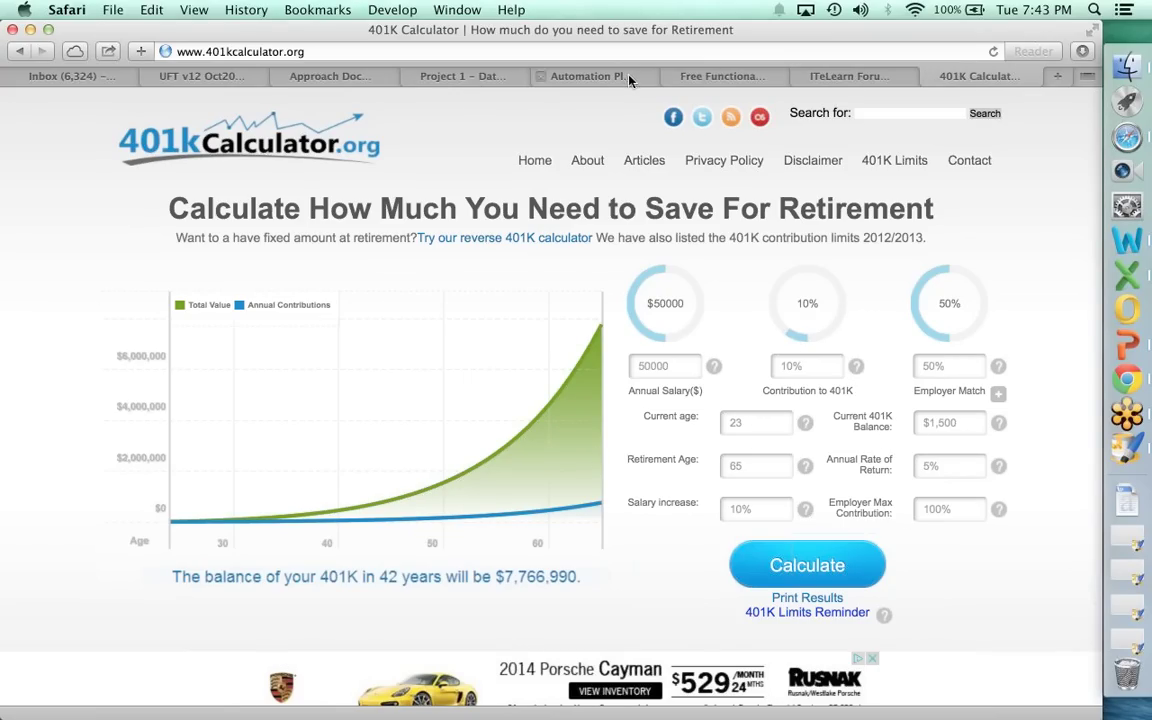
left_click(565, 70)
type("1")
key("Tab")
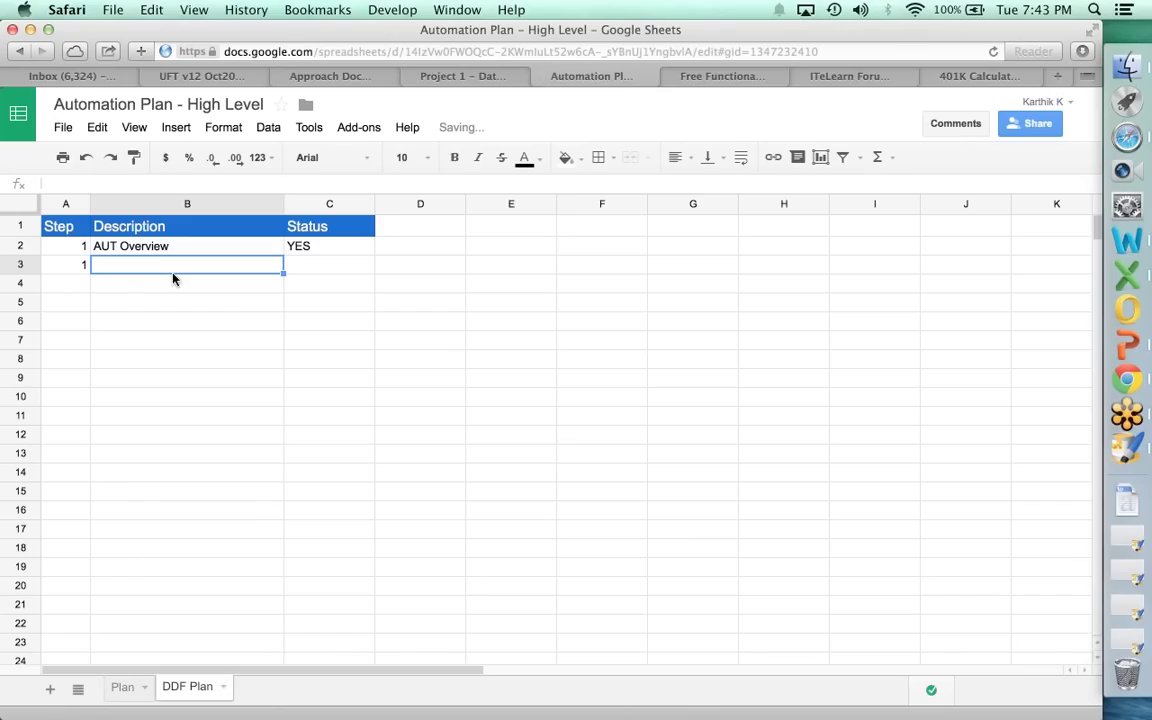
key("Left")
type("2")
key("Tab")
type("Scope of Test")
key("Tab")
Replace the description of step 2 with Test Scenario and set its status to 50%.
key("Left")
type("Test Scenario")
key("Tab")
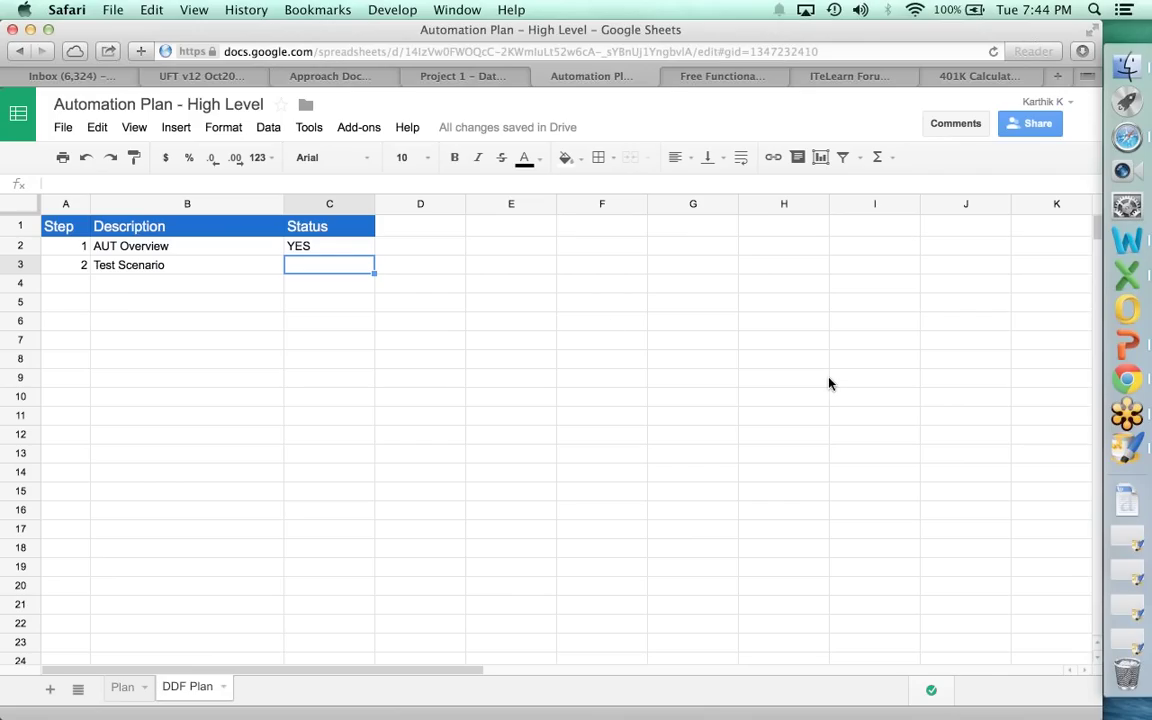
type("50%")
key("Tab")
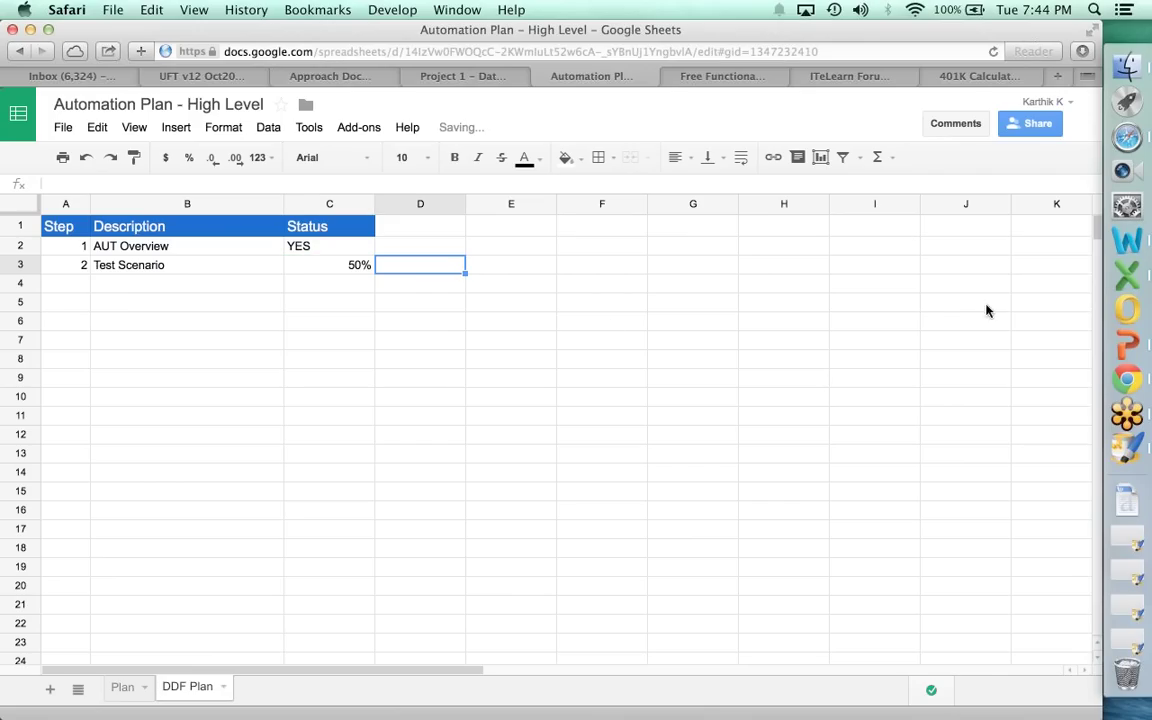
Switch to the 401K calculator page and set the annual salary to $64000 with its dial.
left_click(970, 78)
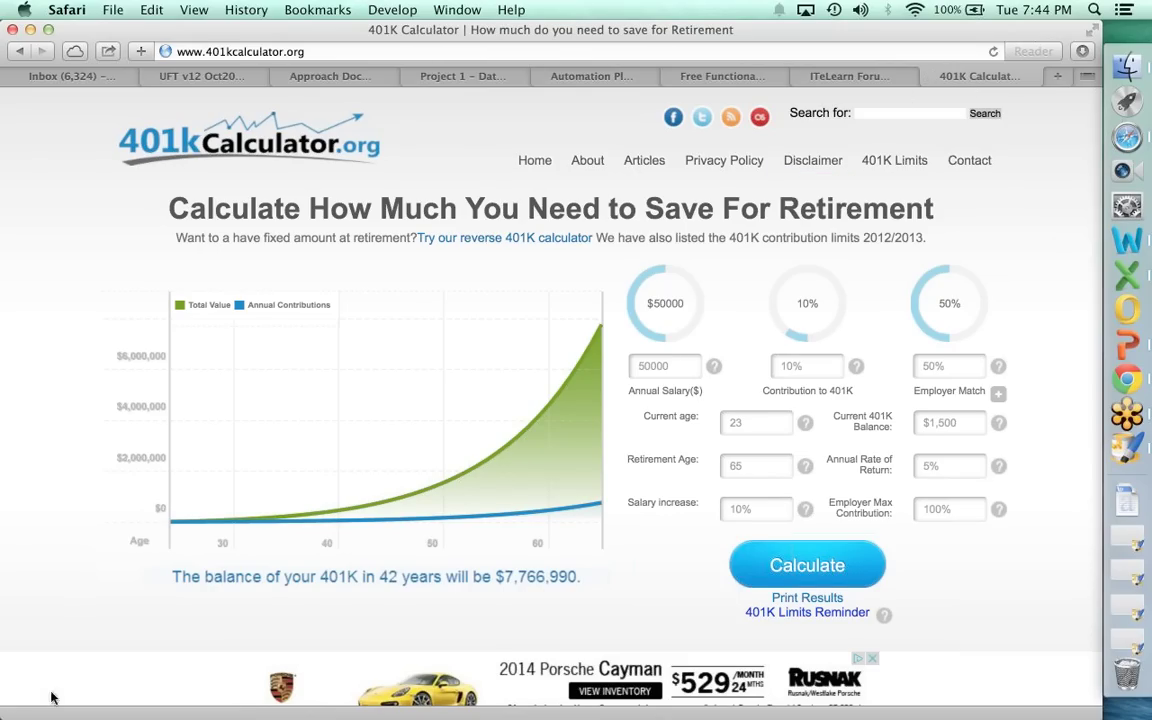
scroll(123, 656, "down", 2)
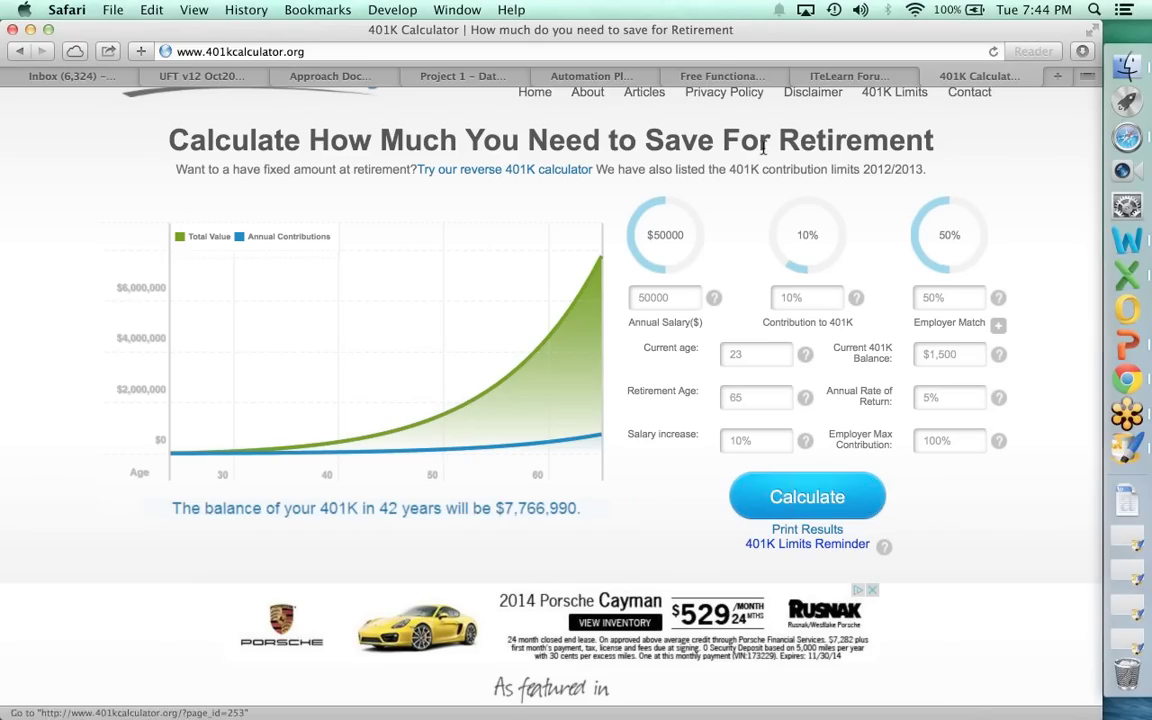
left_click(655, 265)
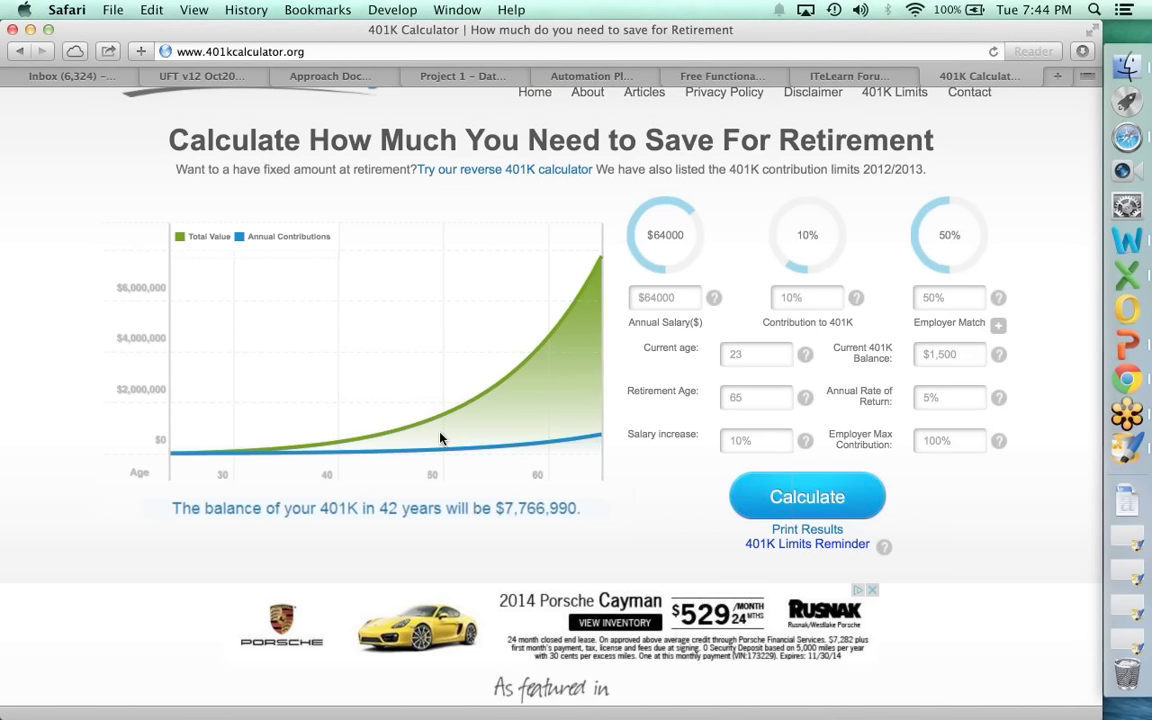
Return to the Automation Plan spreadsheet, add a third sheet and rename it Test Case.
left_click(818, 76)
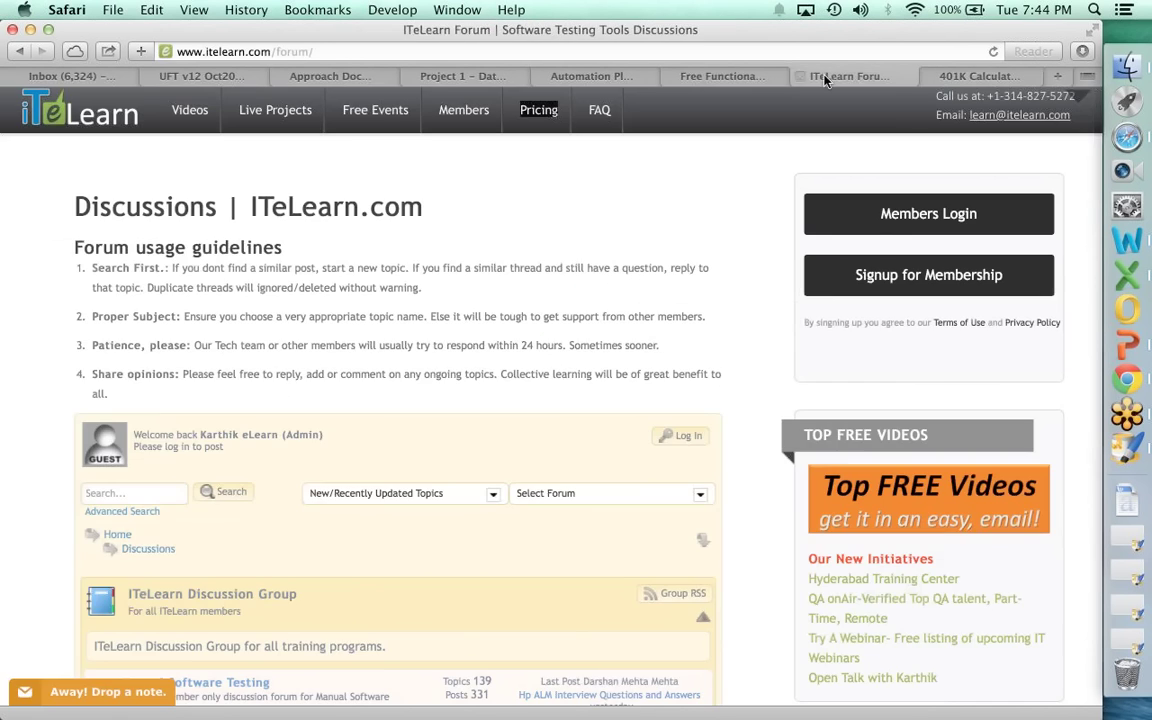
left_click(591, 76)
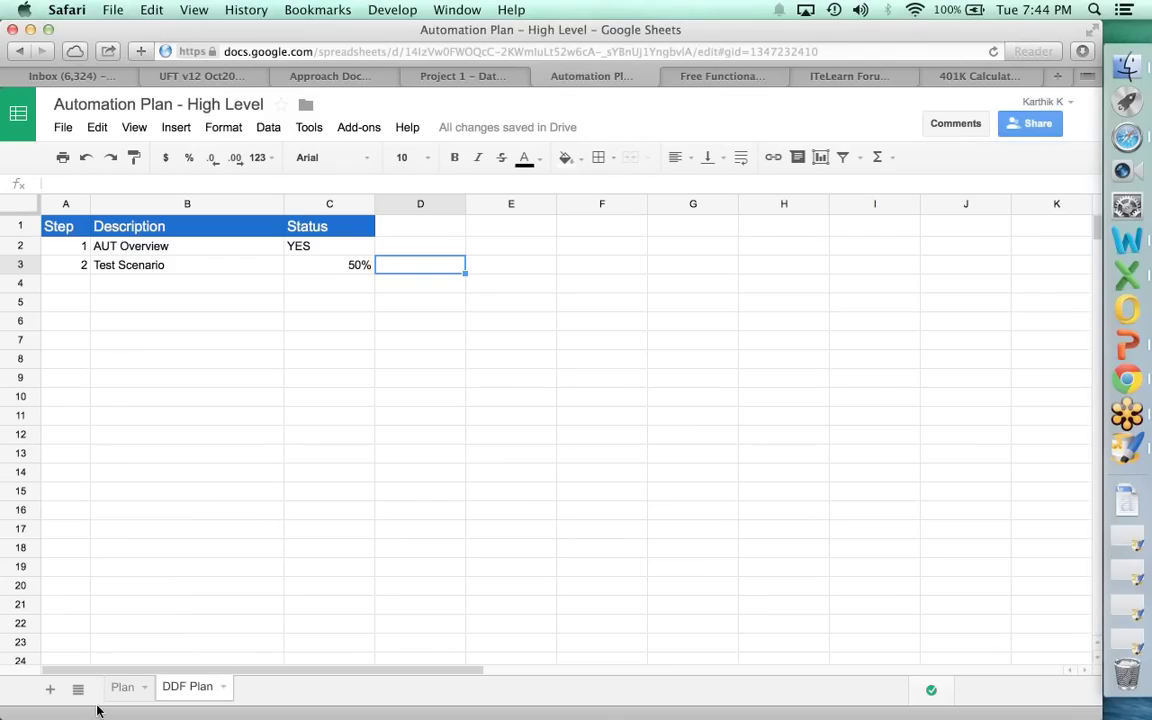
left_click(51, 690)
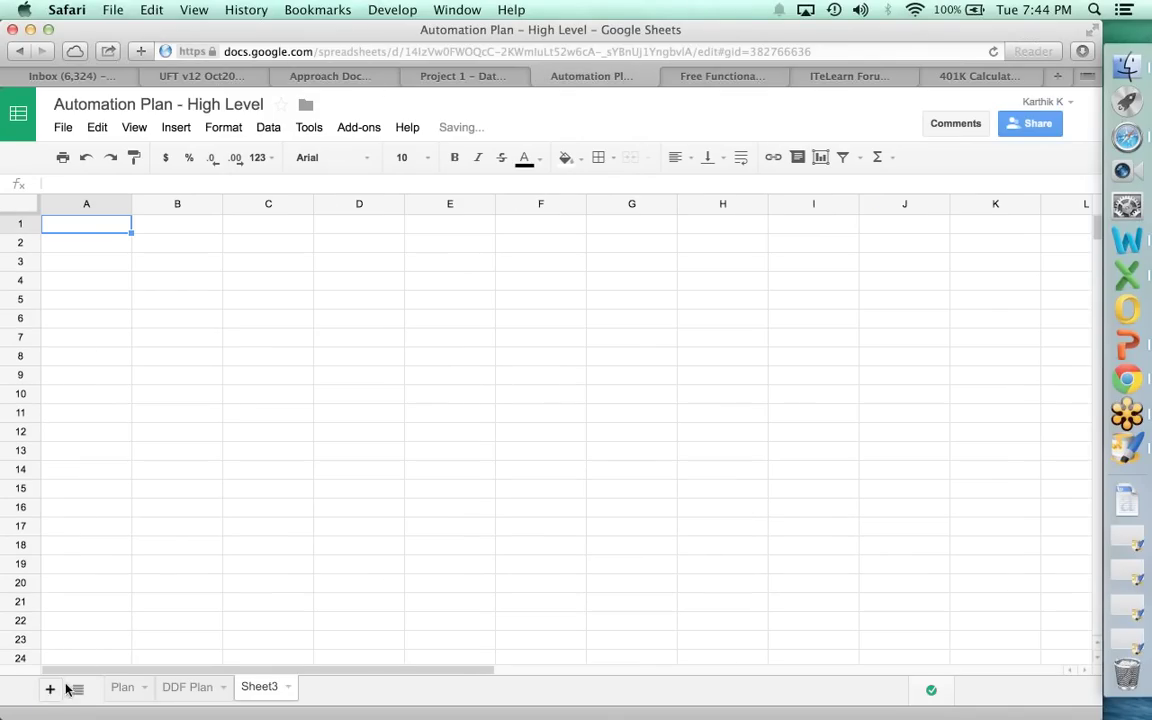
right_click(269, 690)
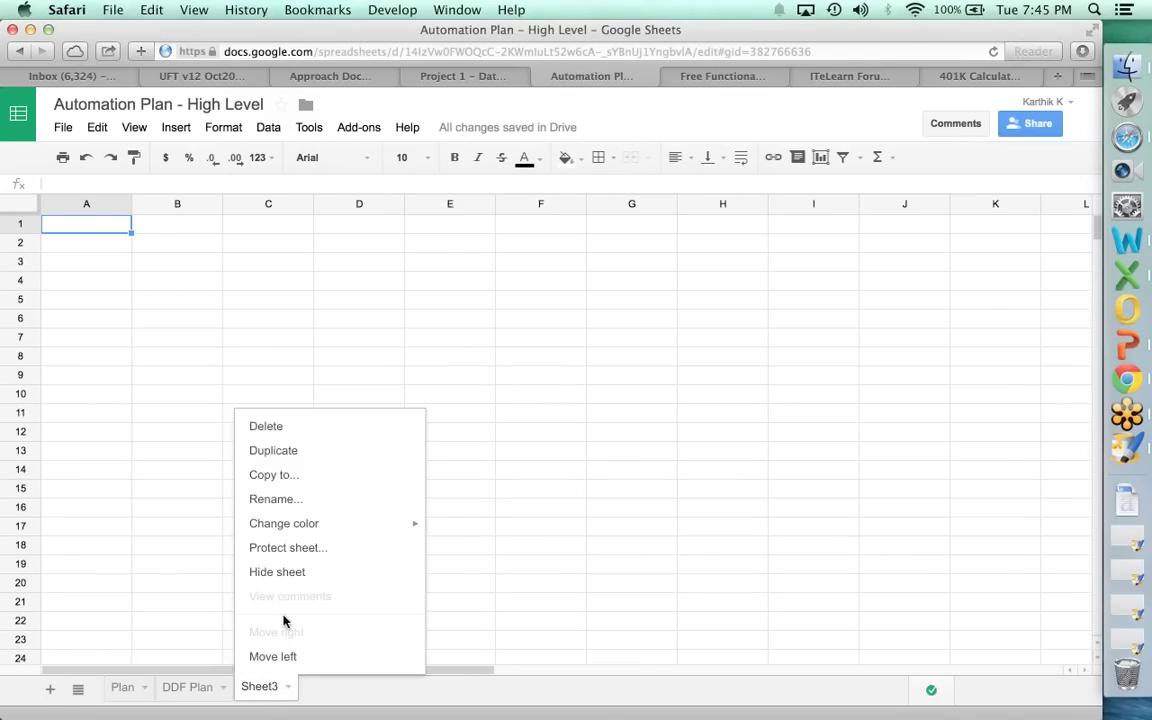
left_click(272, 497)
type("Test Case")
key("Return")
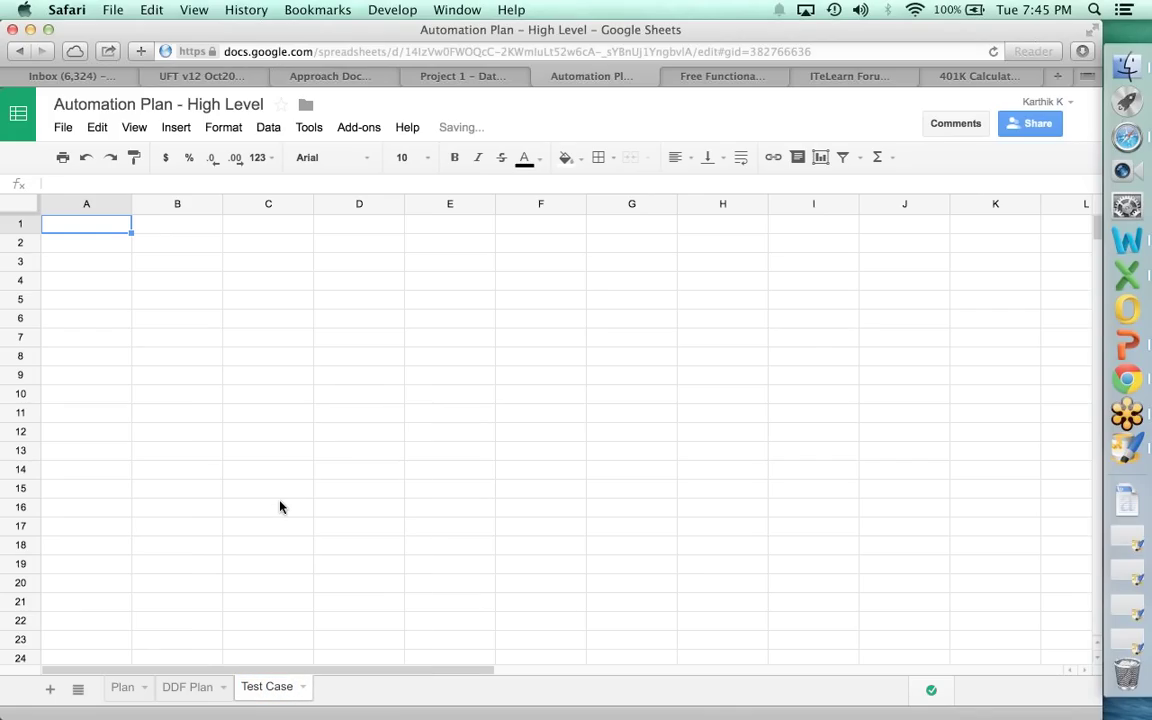
Enter the headers Step and Description in cells A1 and B1 of the Test Case sheet.
type("S")
key("BackSpace")
type("Step")
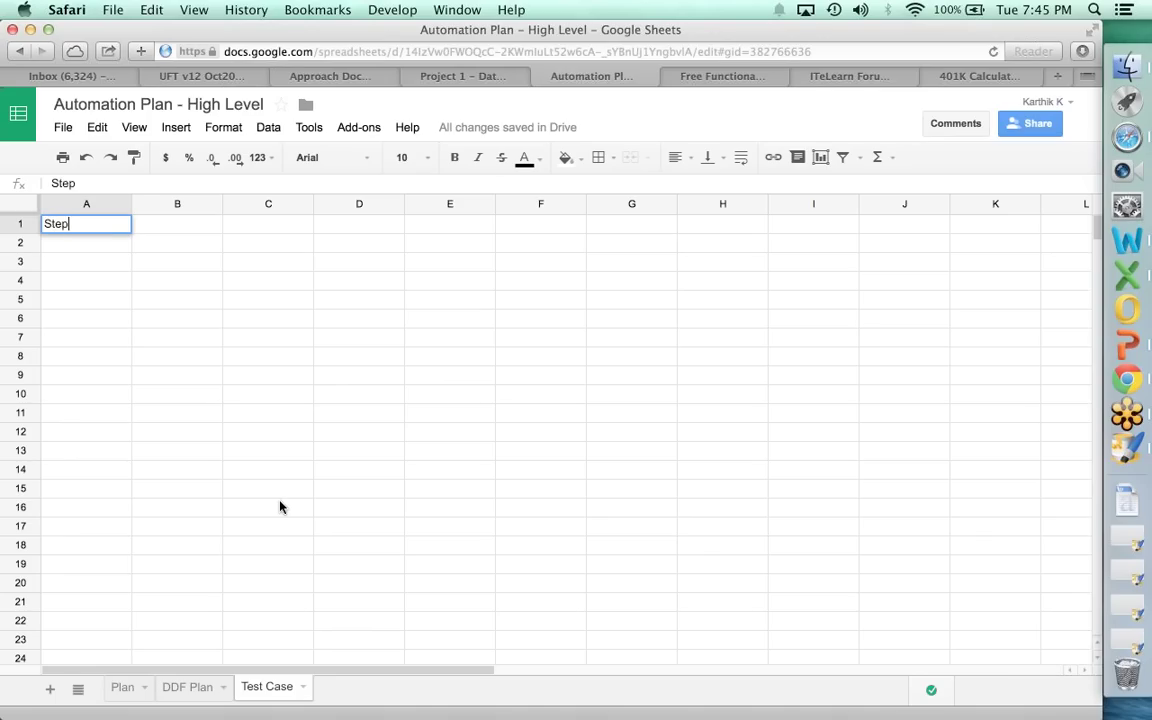
key("Tab")
type("Descr")
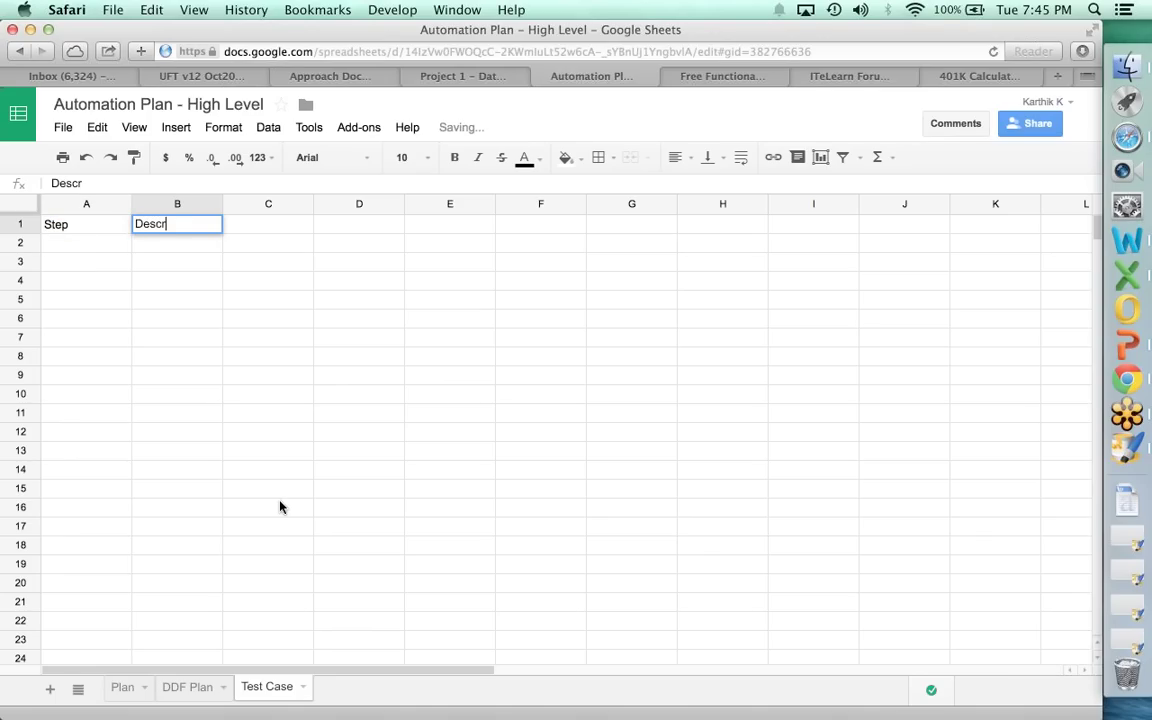
type("iption")
key("Return")
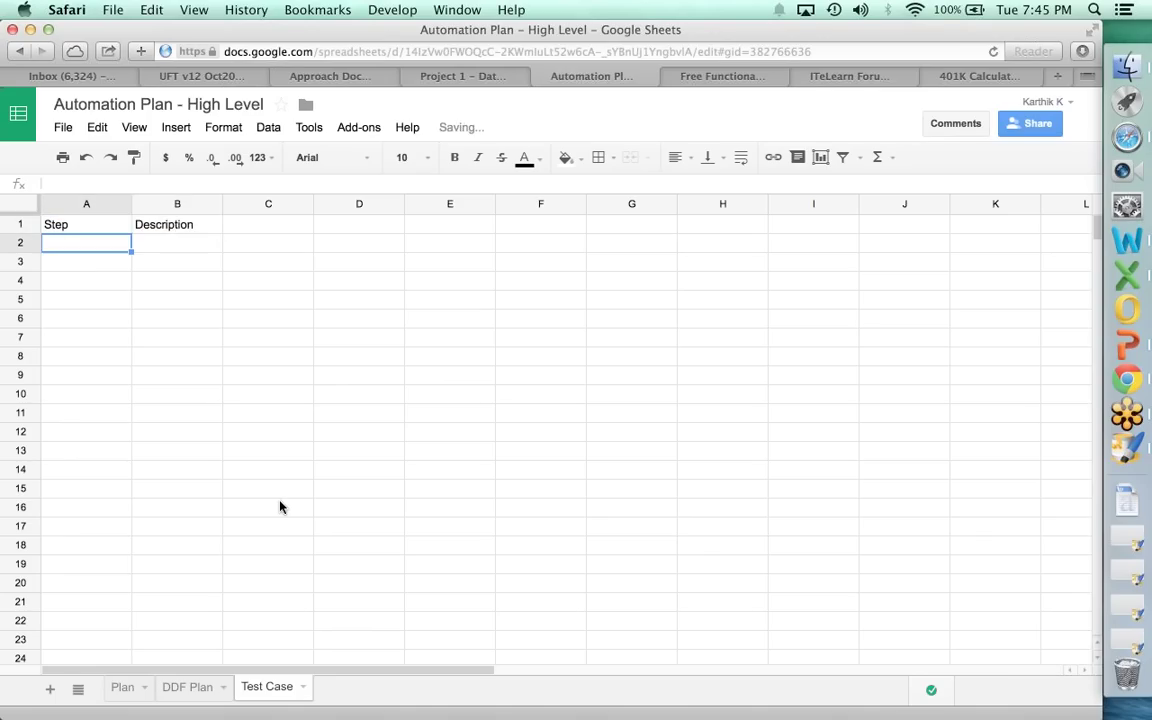
Enter step number 1 in cell A2, narrow the Step column to about half and widen the Description column to nearly triple.
type("1")
key("Return")
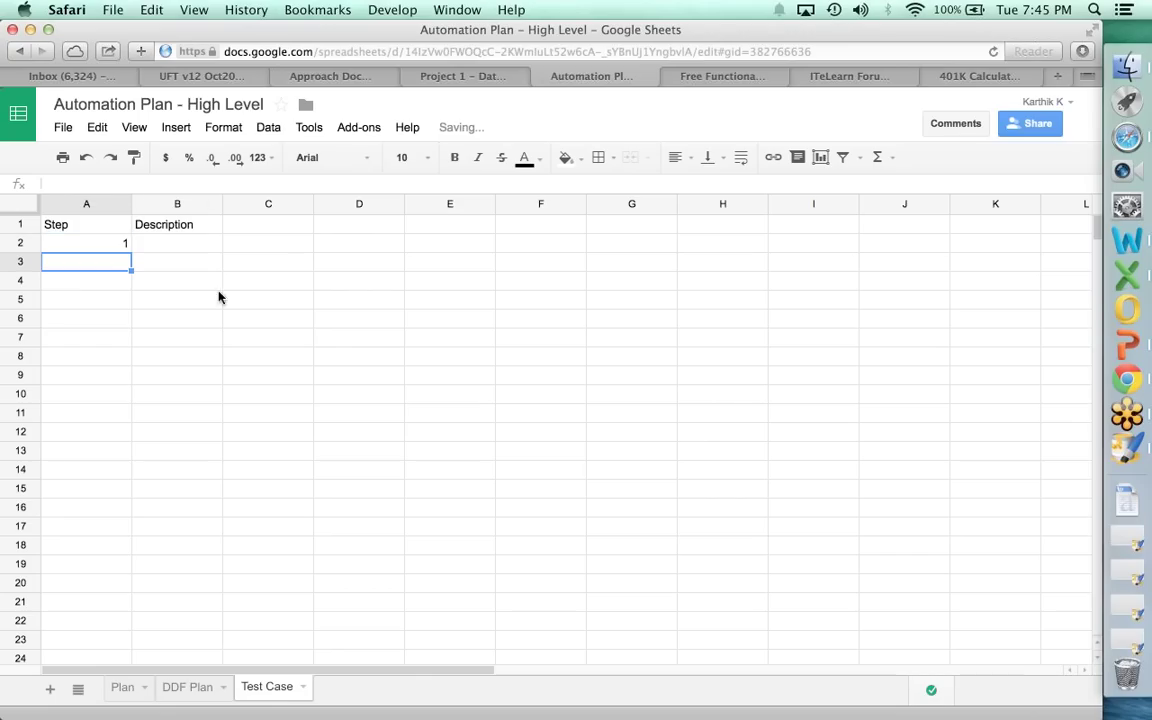
left_click_drag(131, 204, 91, 205)
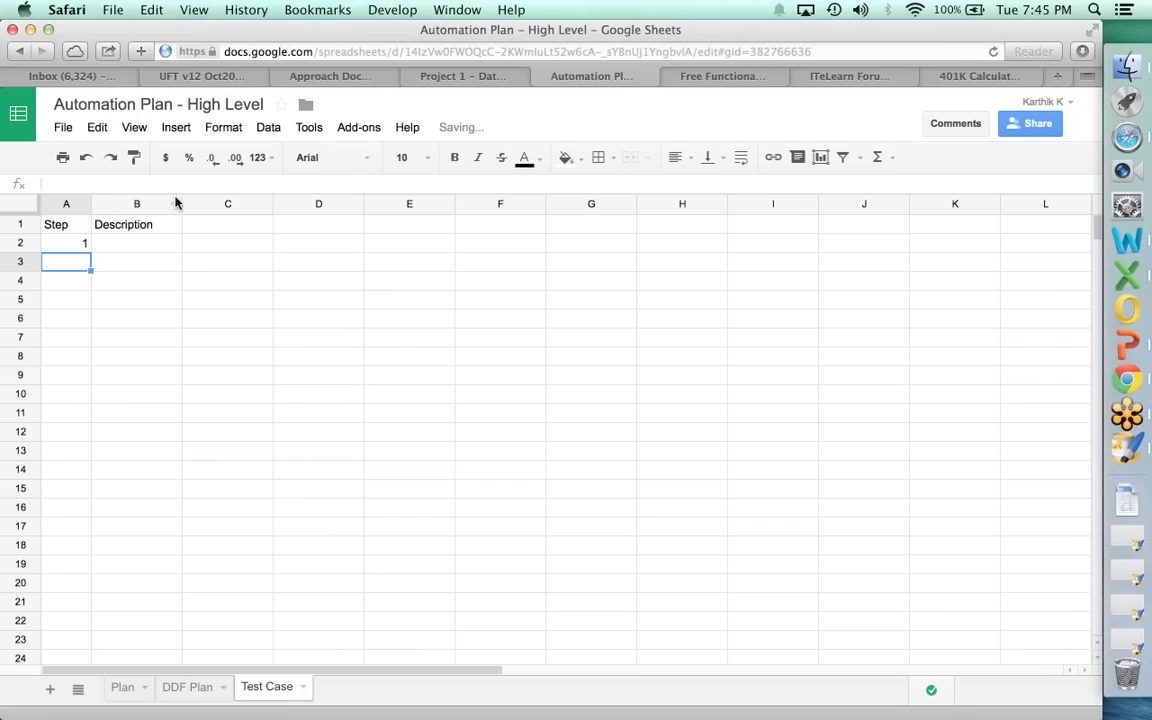
left_click_drag(177, 204, 343, 197)
key("Up")
key("Right")
type("User voisi")
key("BackSpace")
key("BackSpace")
key("BackSpace")
key("BackSpace")
type("isits")
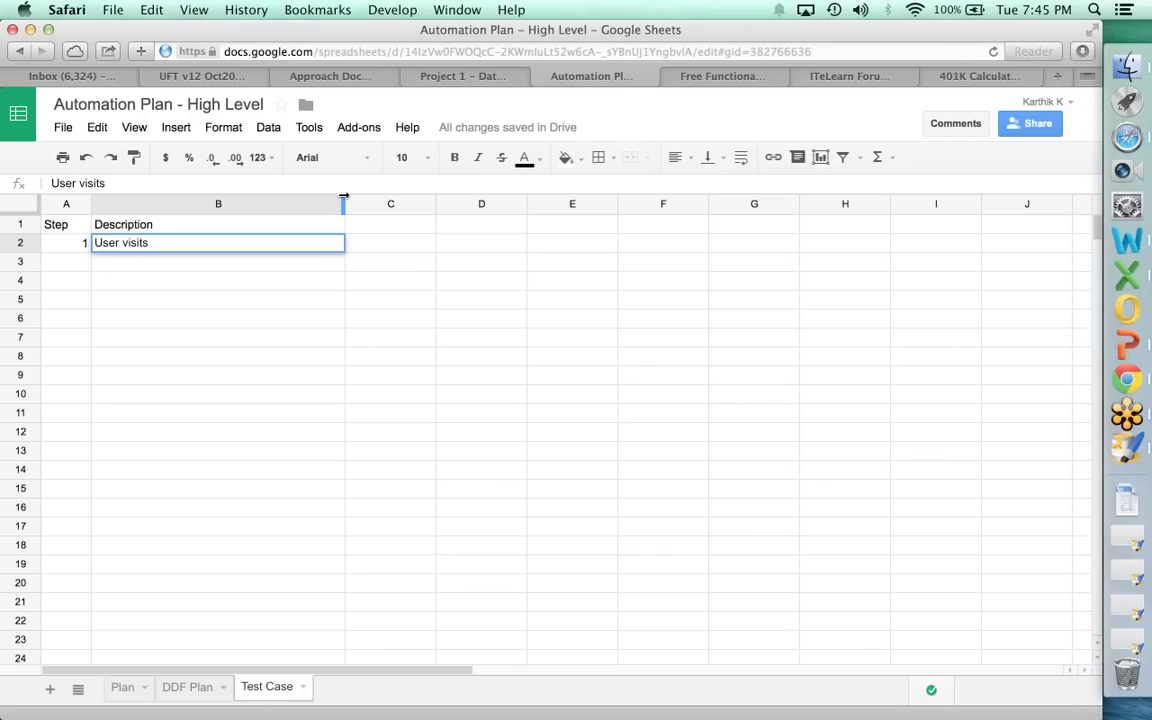
left_click(990, 77)
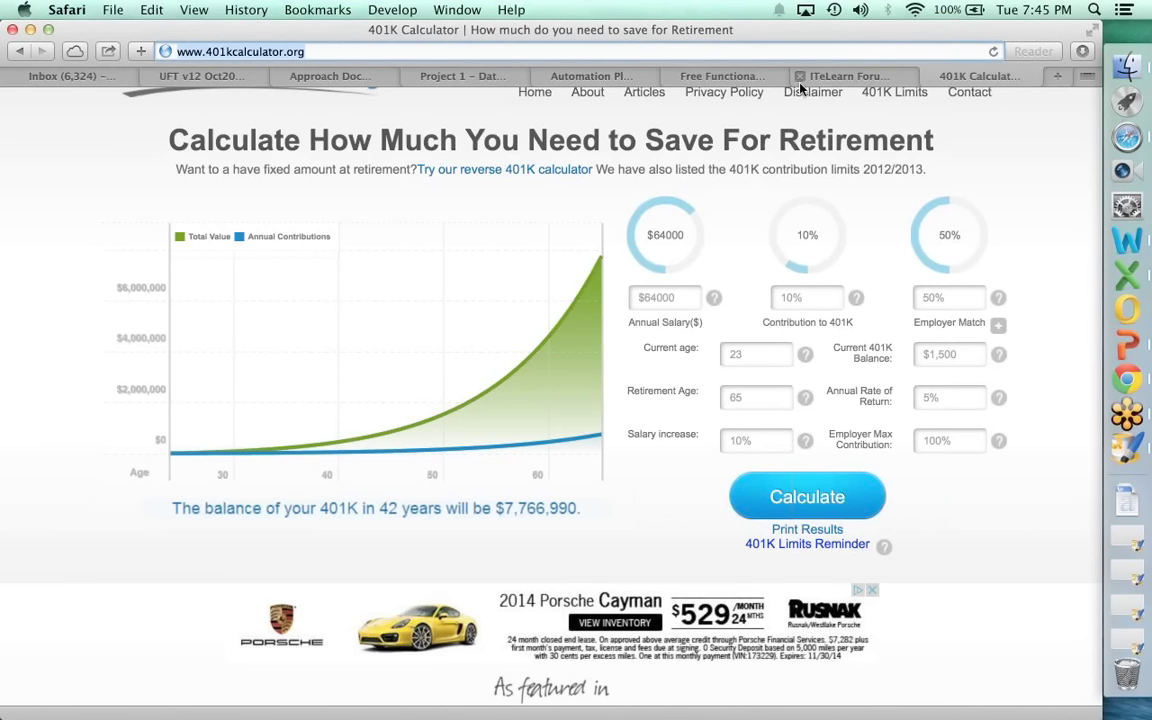
left_click(722, 76)
left_click(529, 74)
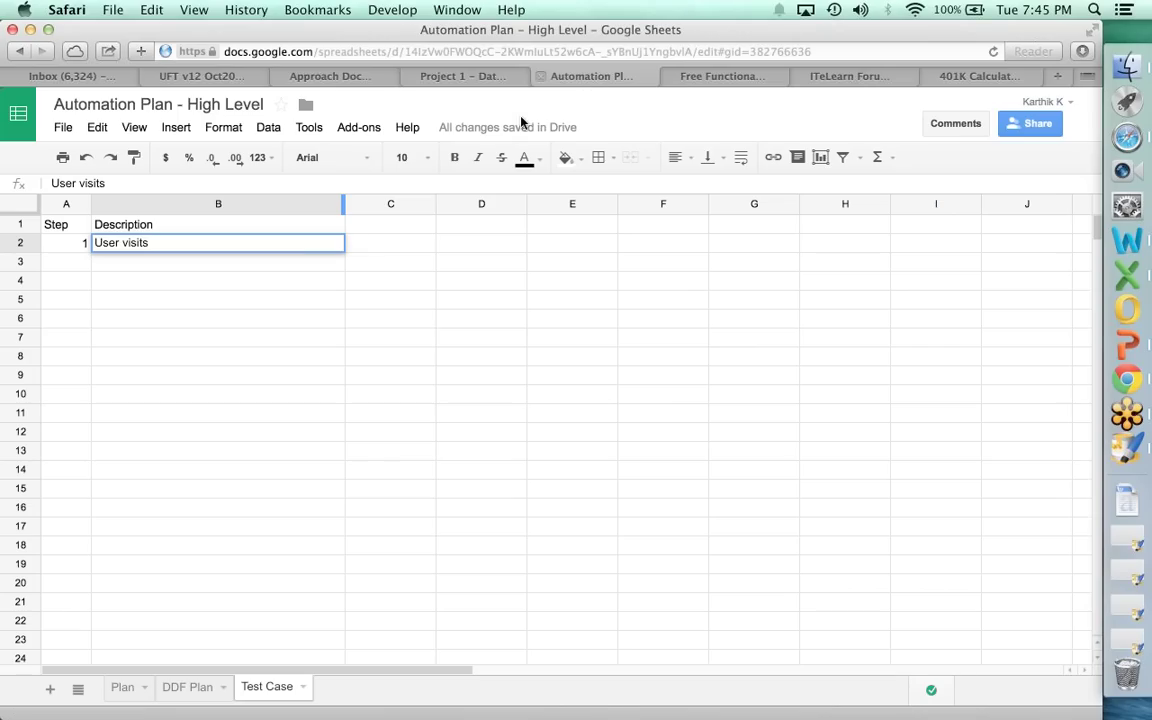
key("Return")
type("http://www.401kcalculator.org")
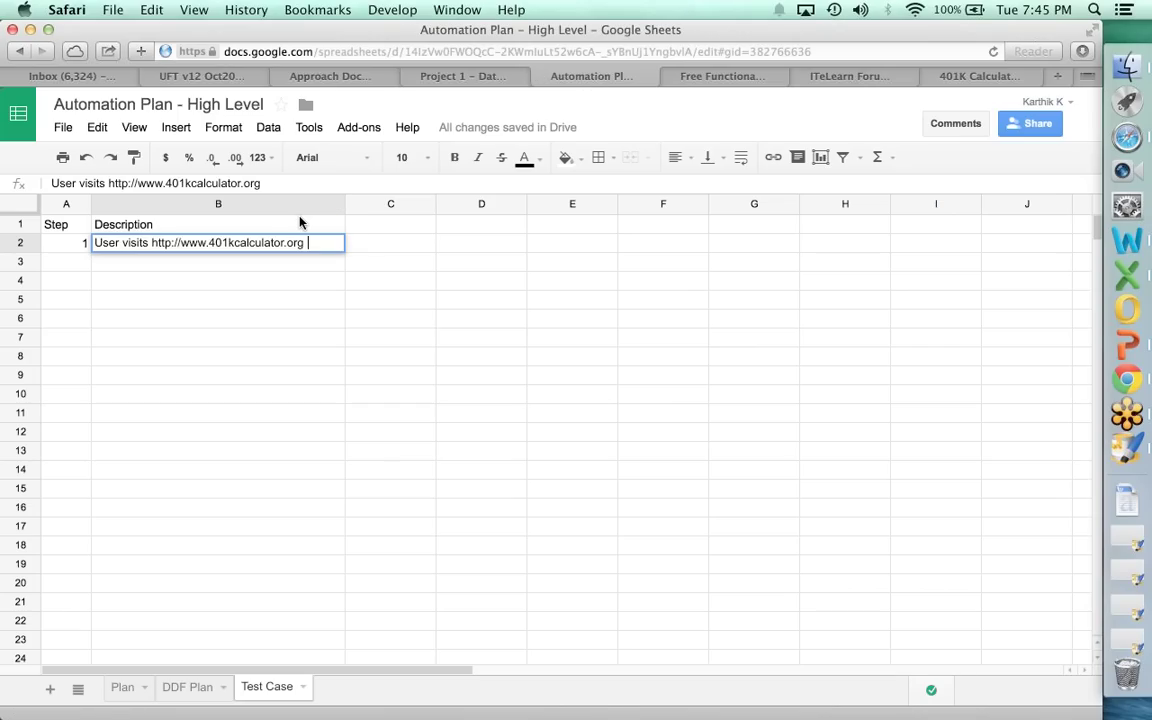
key("Return")
Add step 2 in row 3 with the description "Enter Annual Salary", checking the field name on the calculator page.
key("Left")
type("2")
key("Tab")
type("USer")
key("BackSpace")
key("BackSpace")
key("BackSpace")
key("BackSpace")
type("Enters")
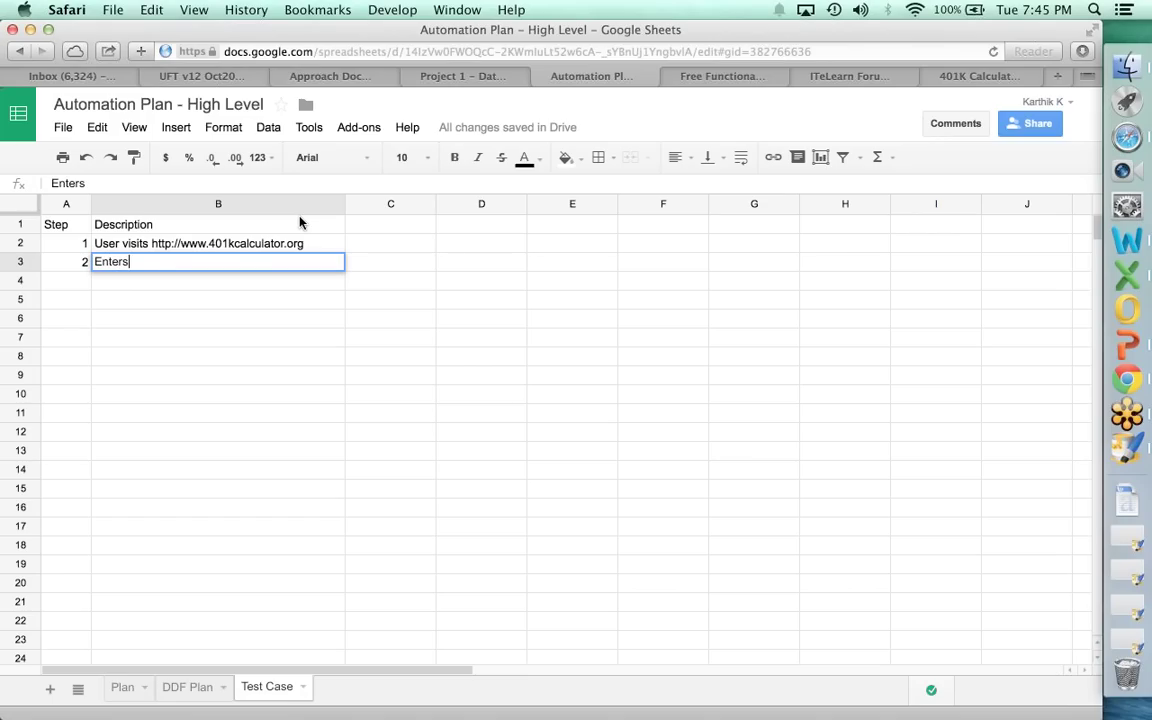
key("BackSpace")
left_click(962, 78)
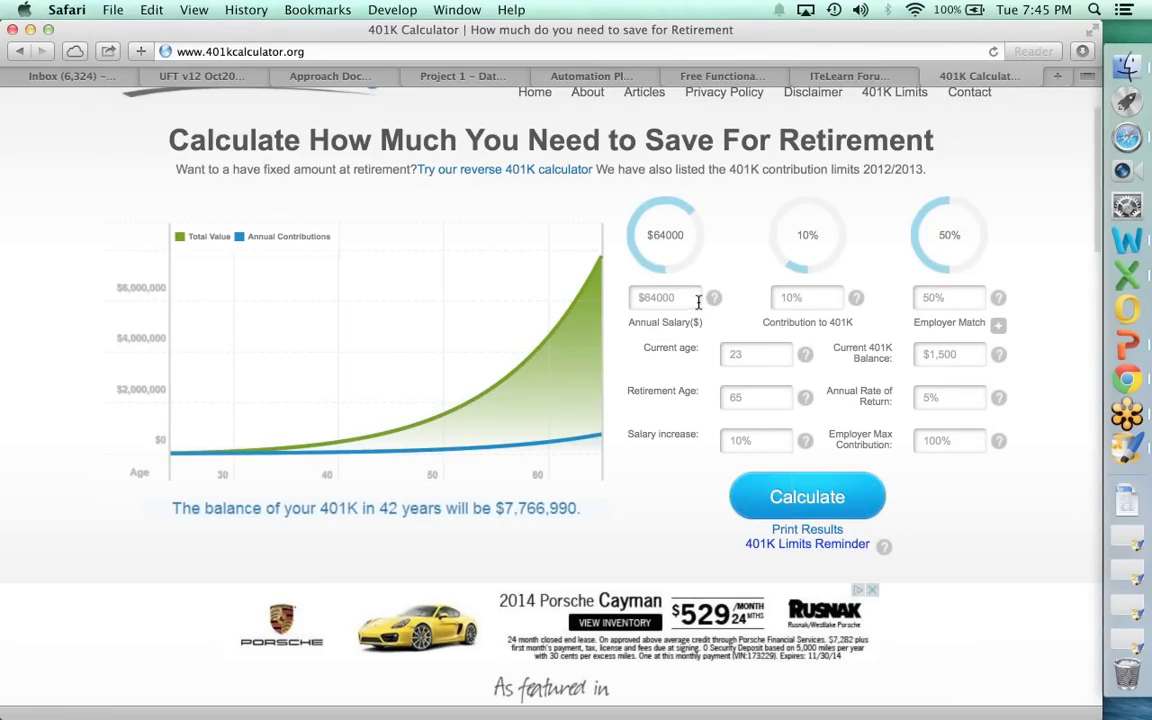
left_click(425, 70)
left_click(617, 80)
type("Annual Salary")
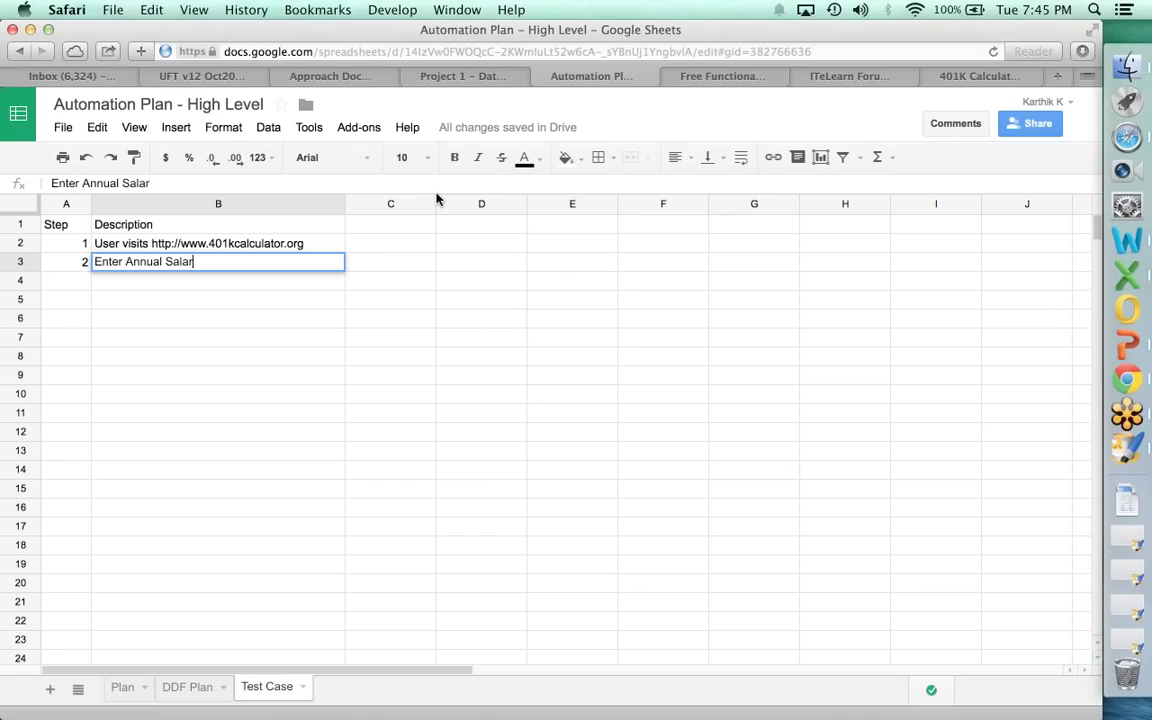
key("Return")
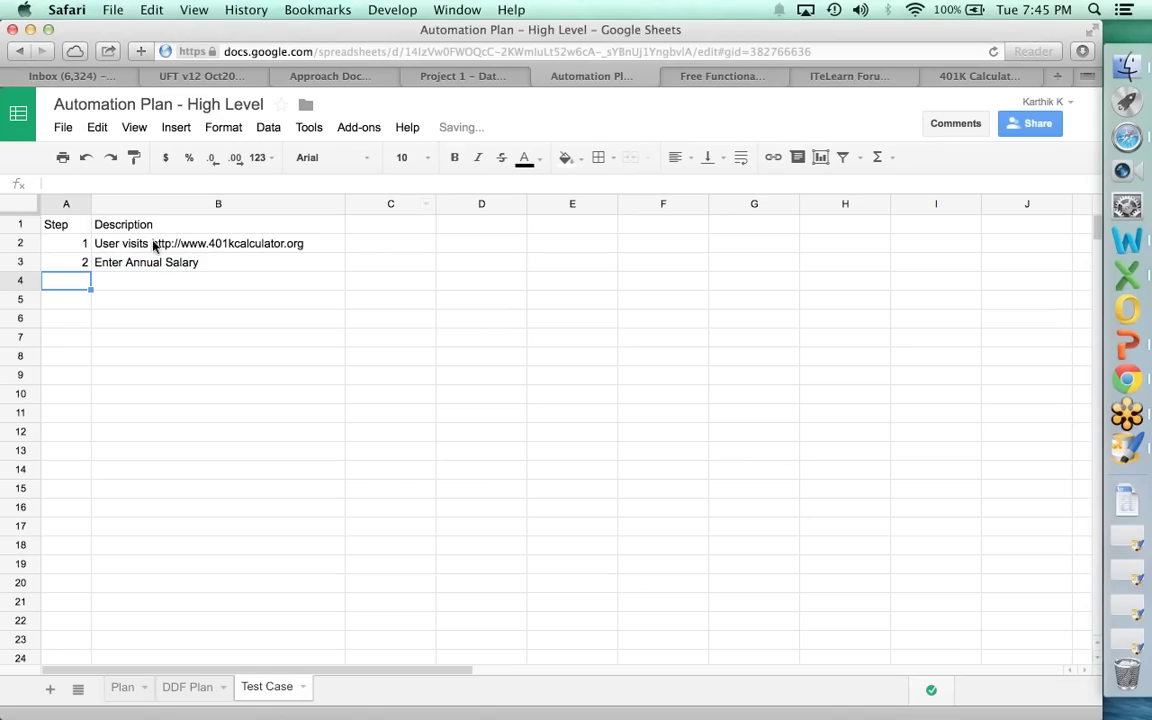
Insert a blank column before the Step column and delete it again.
left_click(68, 204)
right_click(66, 204)
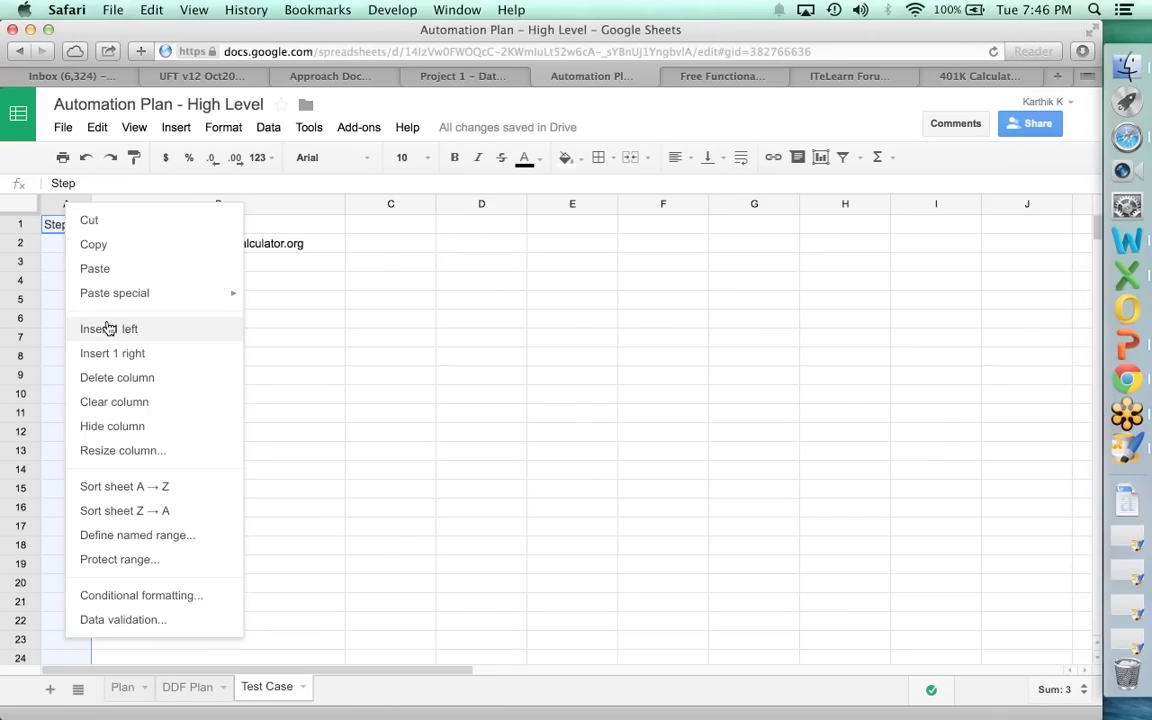
left_click(108, 329)
left_click(63, 228)
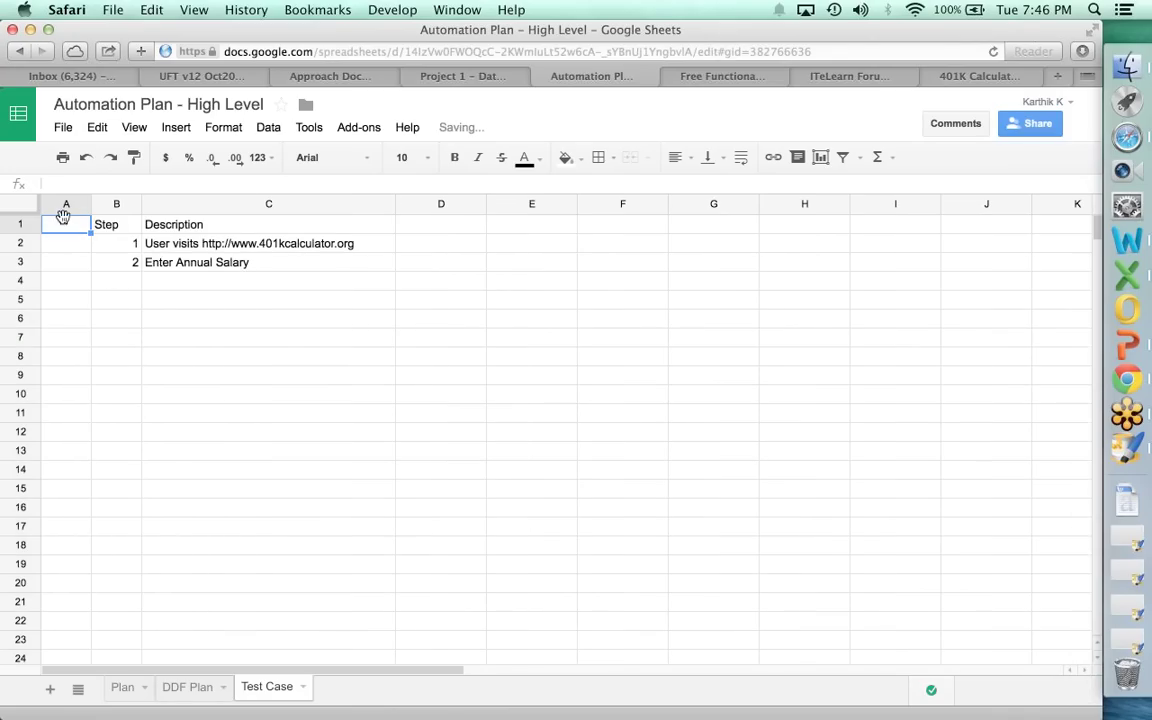
left_click(66, 204)
right_click(66, 204)
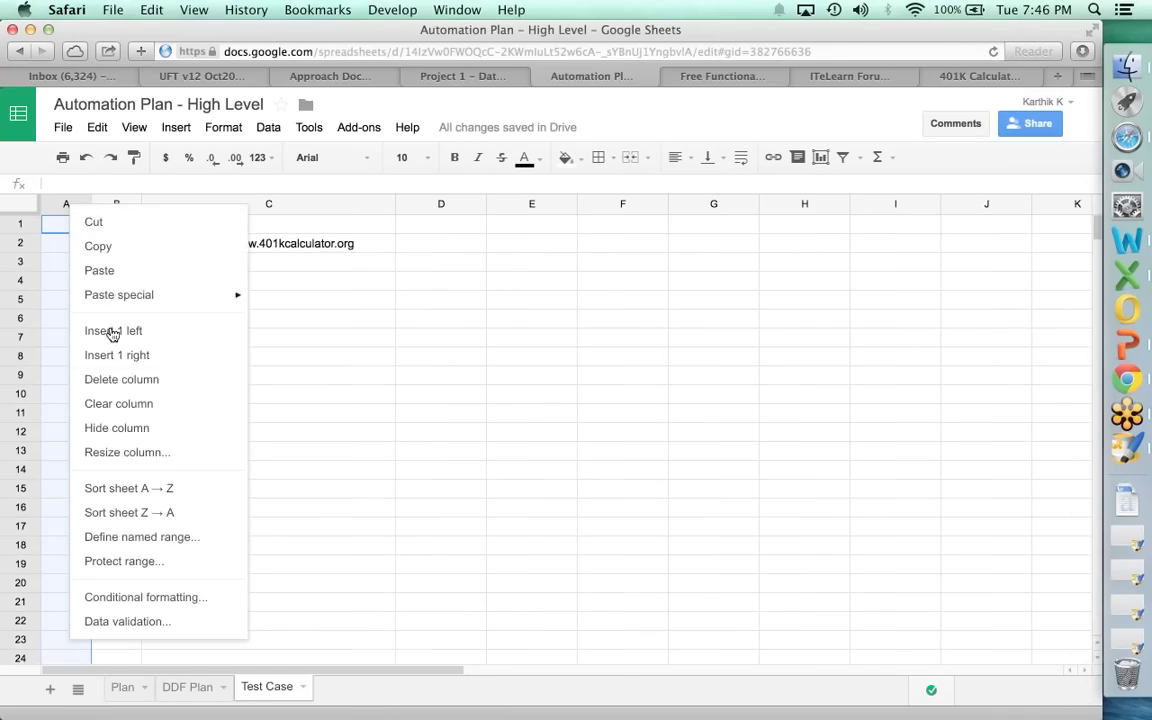
left_click(117, 379)
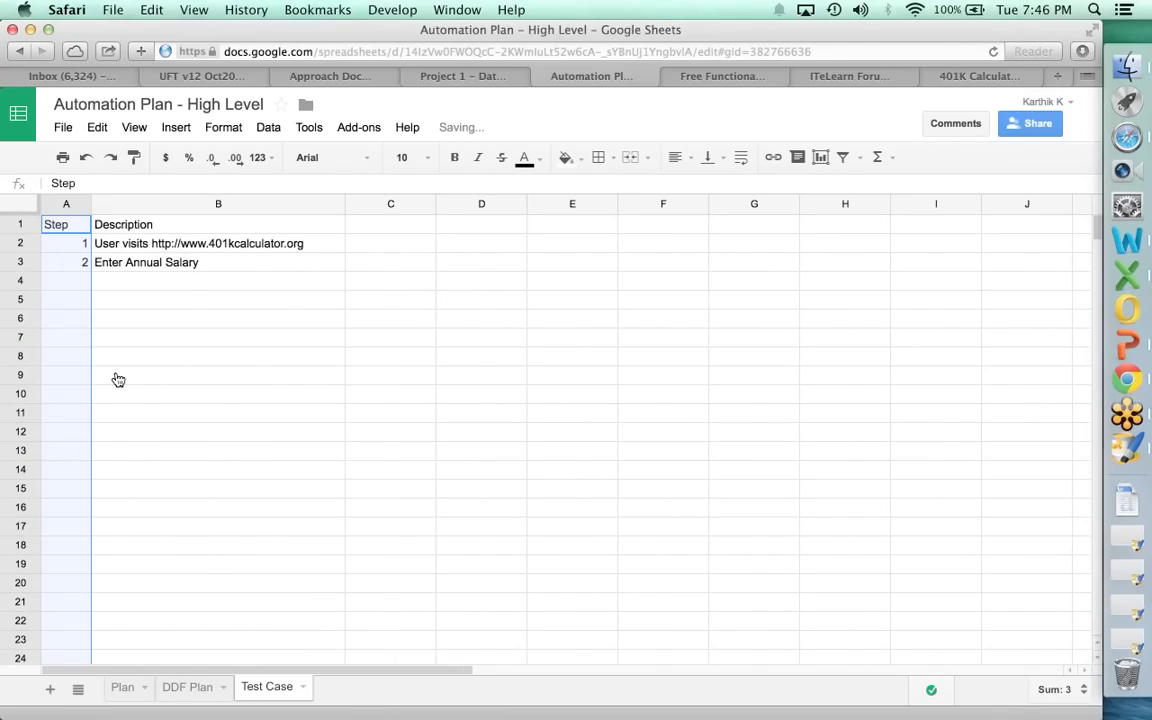
Examine the input fields on the 401K calculator page and return to the Test Case sheet.
left_click(1019, 79)
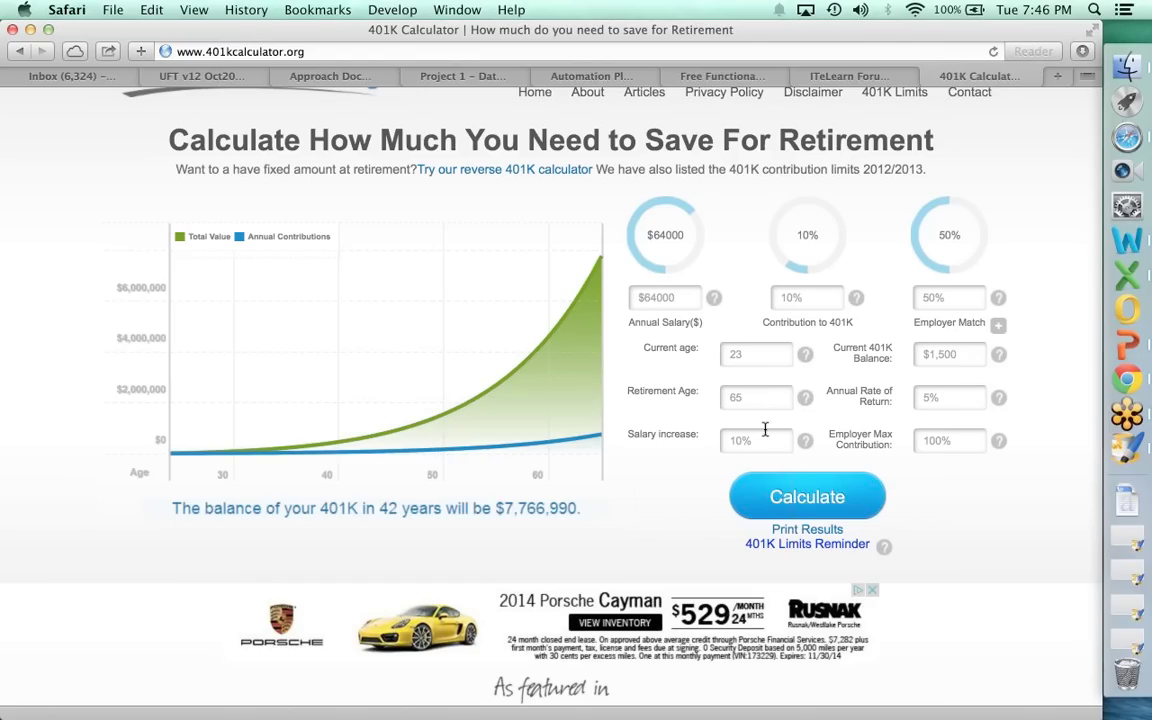
mouse_move(894, 92)
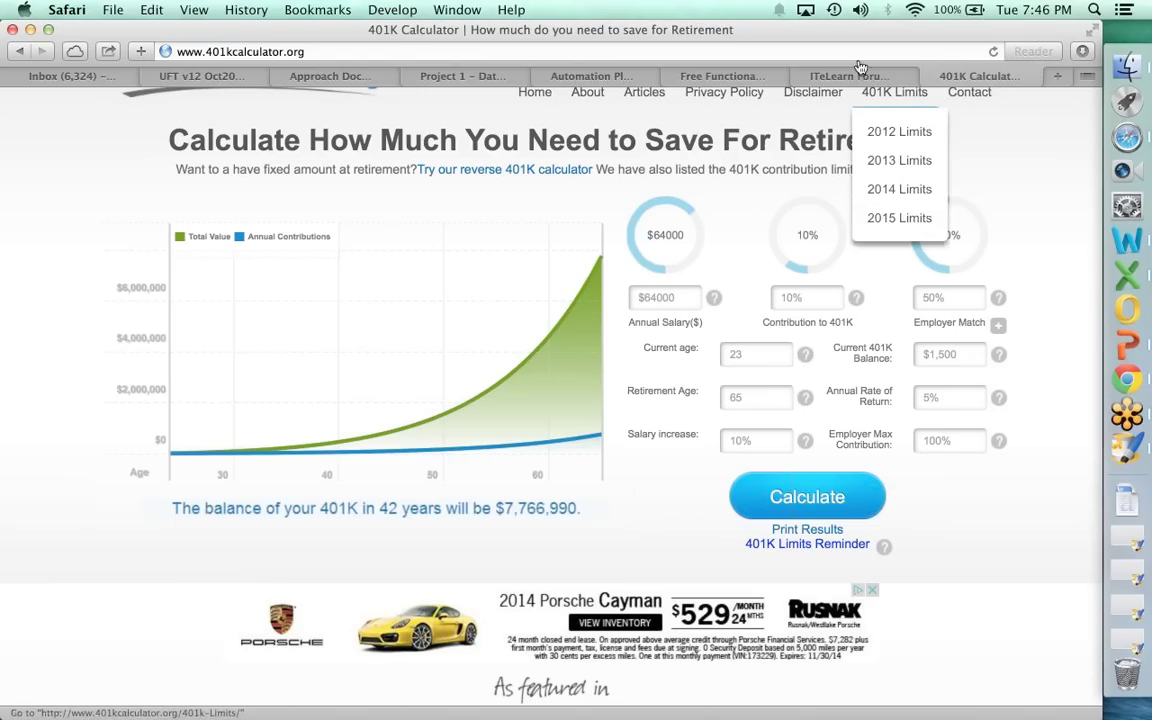
left_click(838, 78)
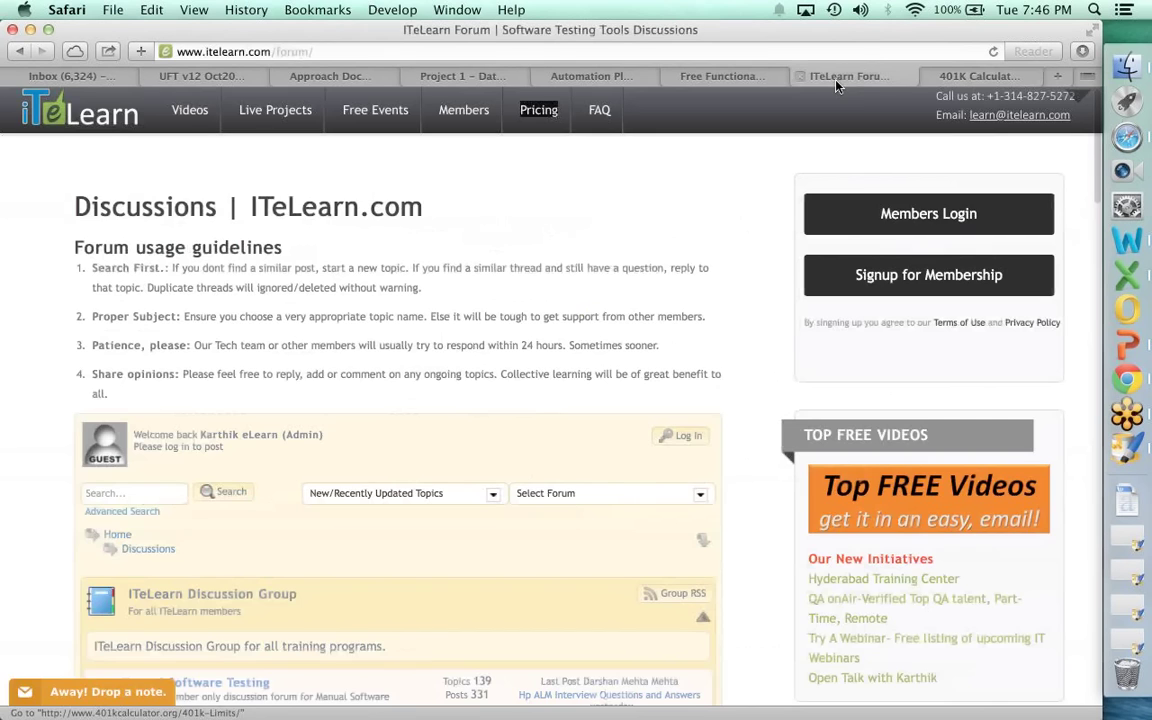
left_click(752, 77)
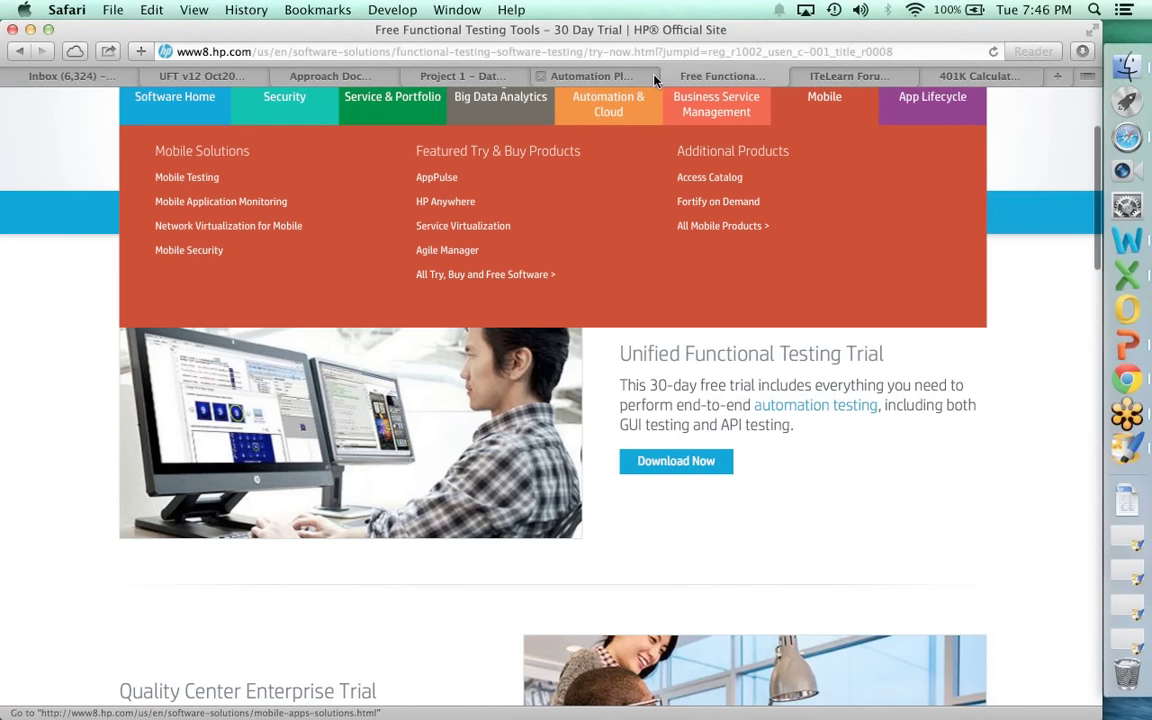
left_click(598, 77)
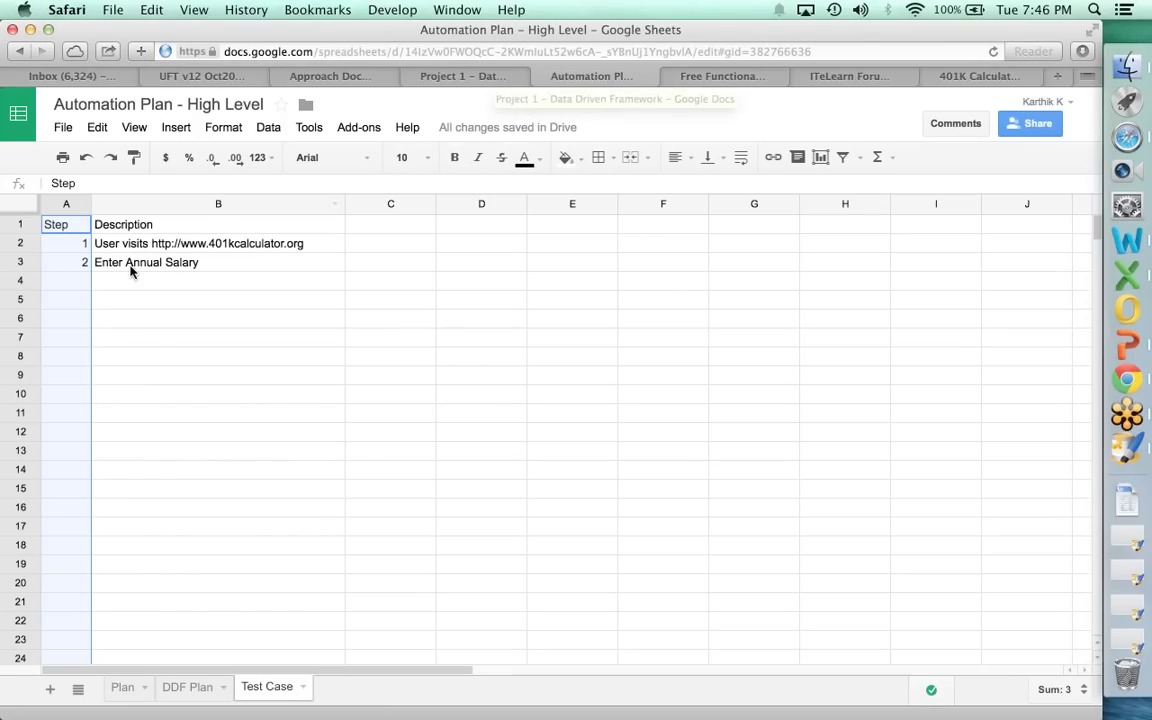
Enter the description "Enter Contribution to 401K" in cell B4, checking the field name on the calculator page.
left_click(960, 77)
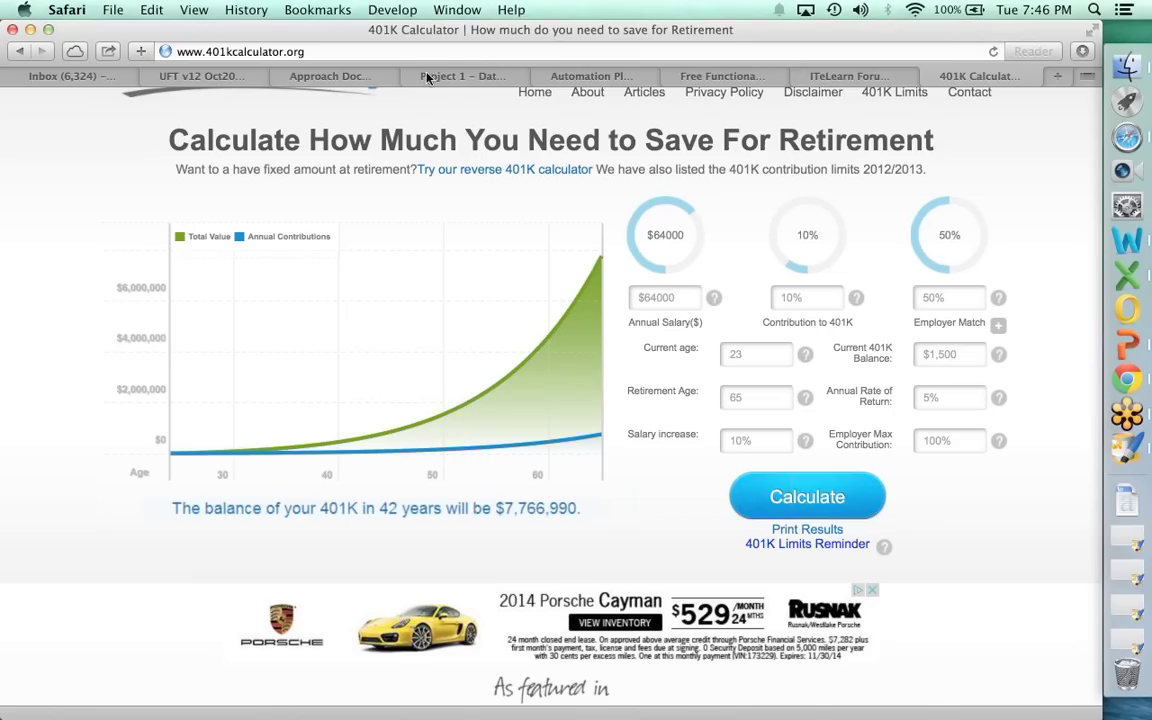
left_click(605, 76)
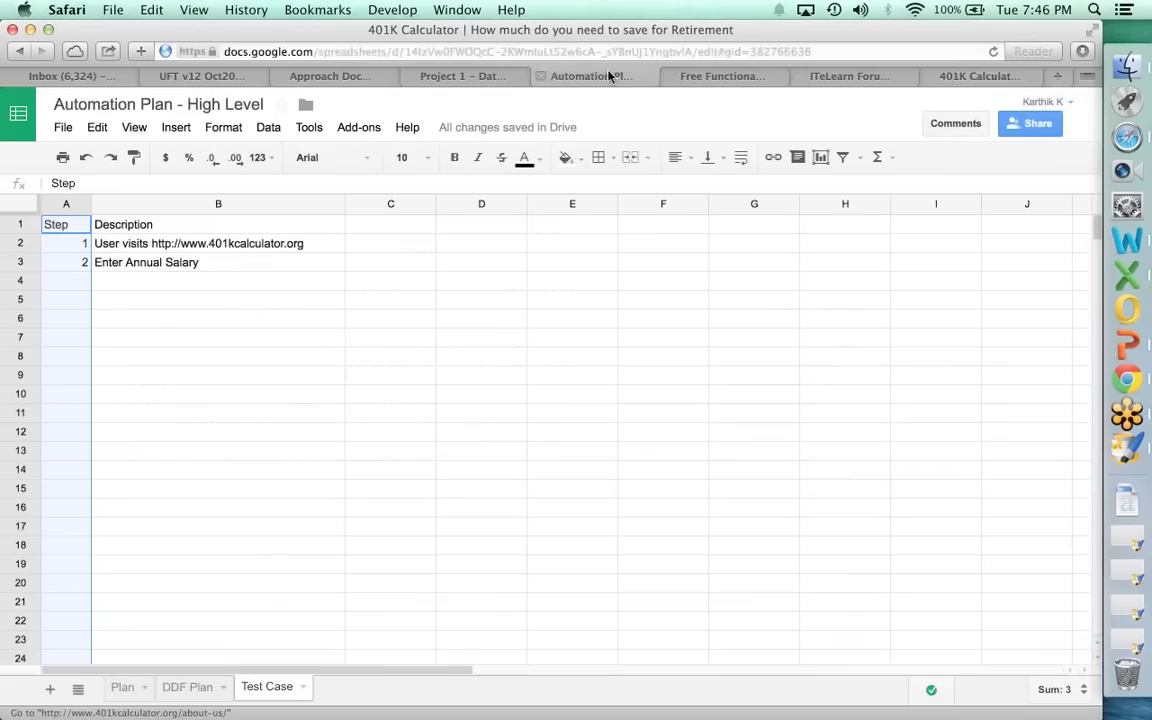
left_click(179, 286)
type("Enter")
key("BackSpace")
key("BackSpace")
key("BackSpace")
key("BackSpace")
type("b")
key("BackSpace")
type("nter Contro")
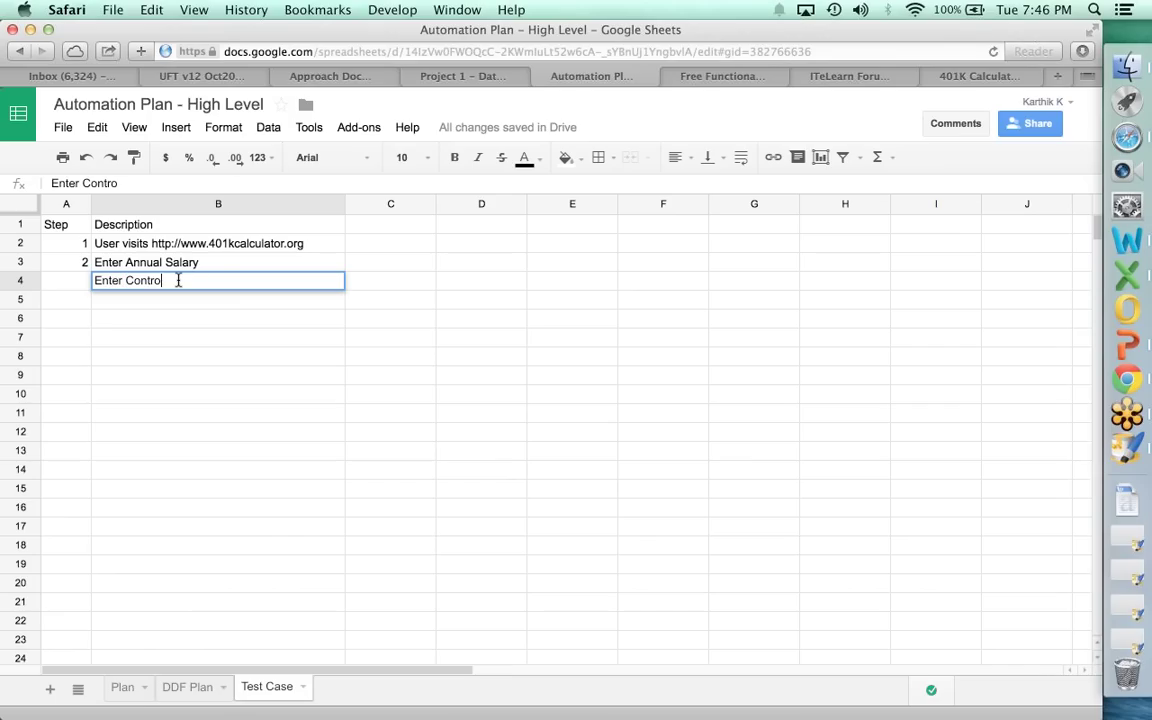
key("BackSpace")
type("ibution to 401K")
key("Return")
Enter the description "Enter Current Age" in cell B5.
type("Enter Curent")
key("BackSpace")
key("BackSpace")
key("BackSpace")
type("rent Age")
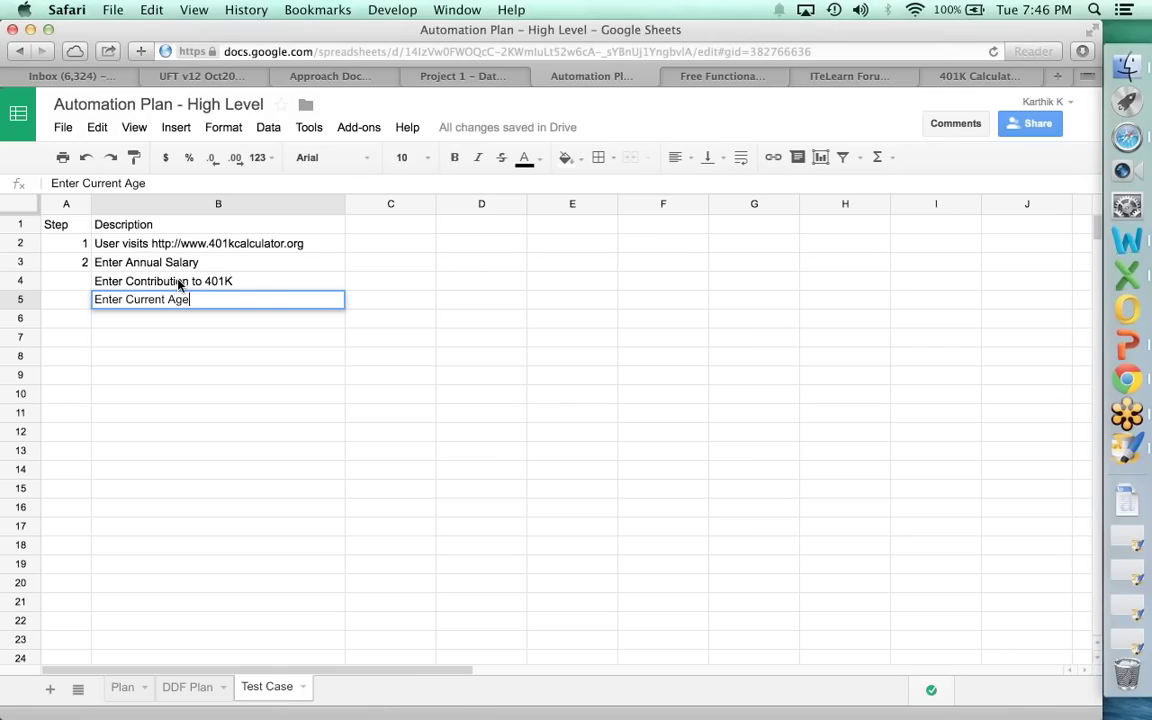
key("Return")
Enter the descriptions "Enter Retirement Age" in cell B6 and "Click Calculate" in cell B7.
type("Enter Retirem")
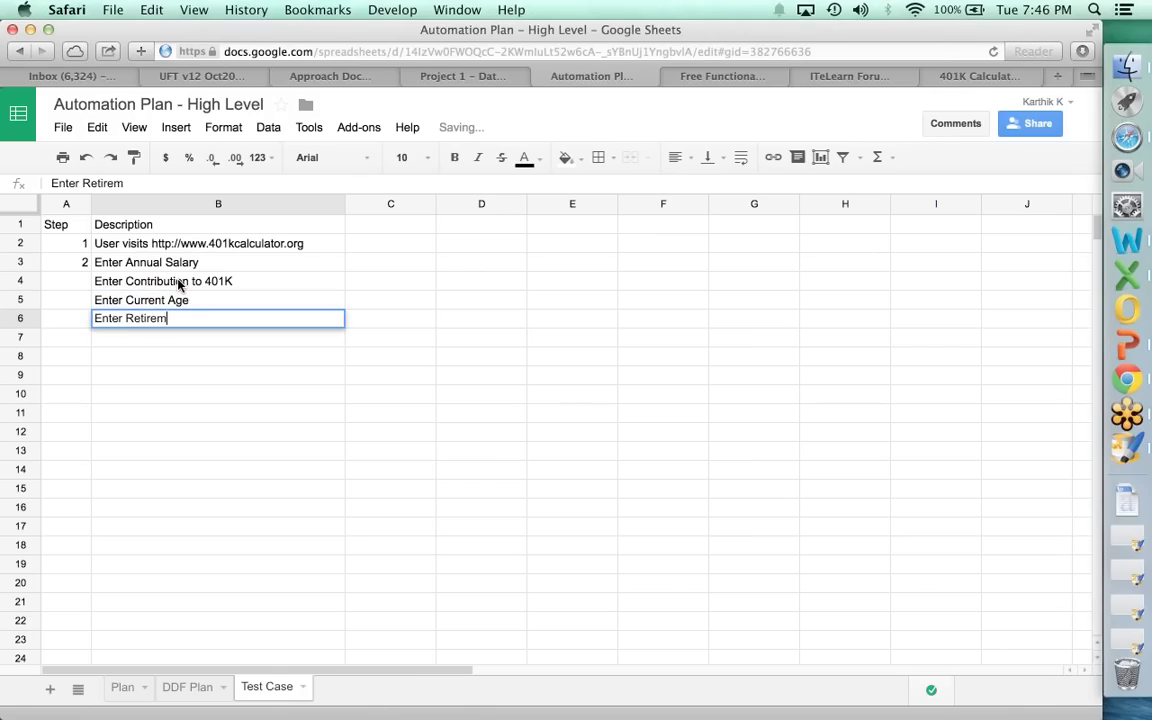
type("ent Age")
key("Return")
type("Cli")
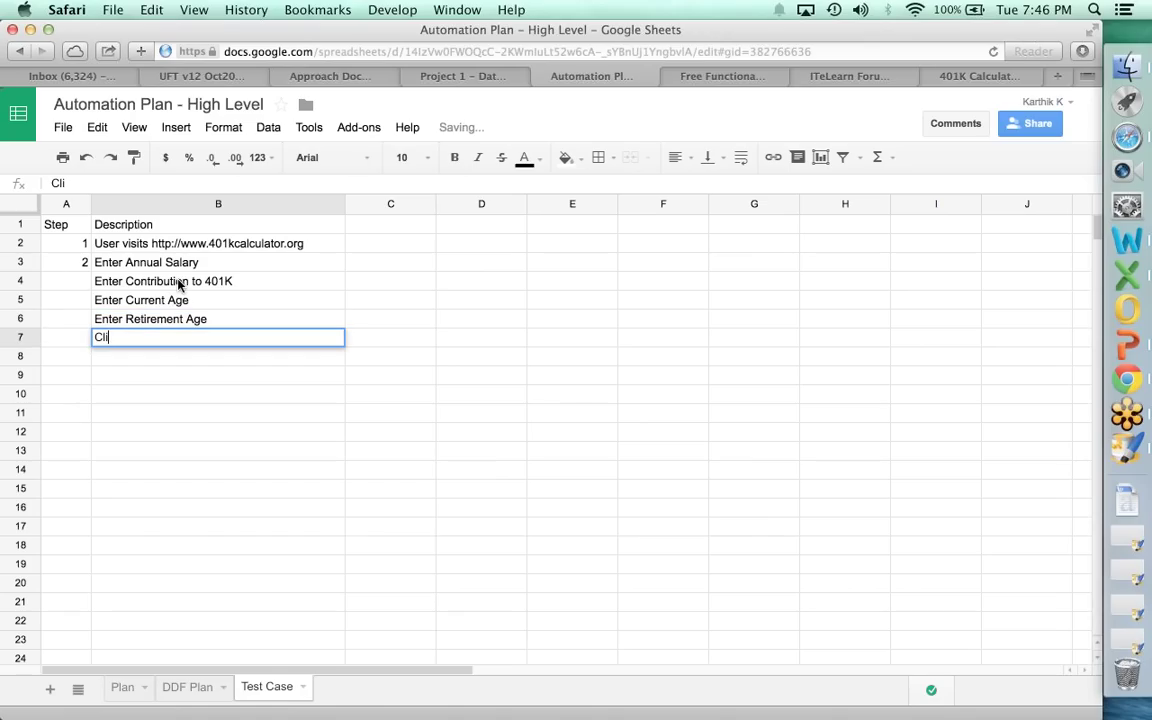
type("ck Calculate")
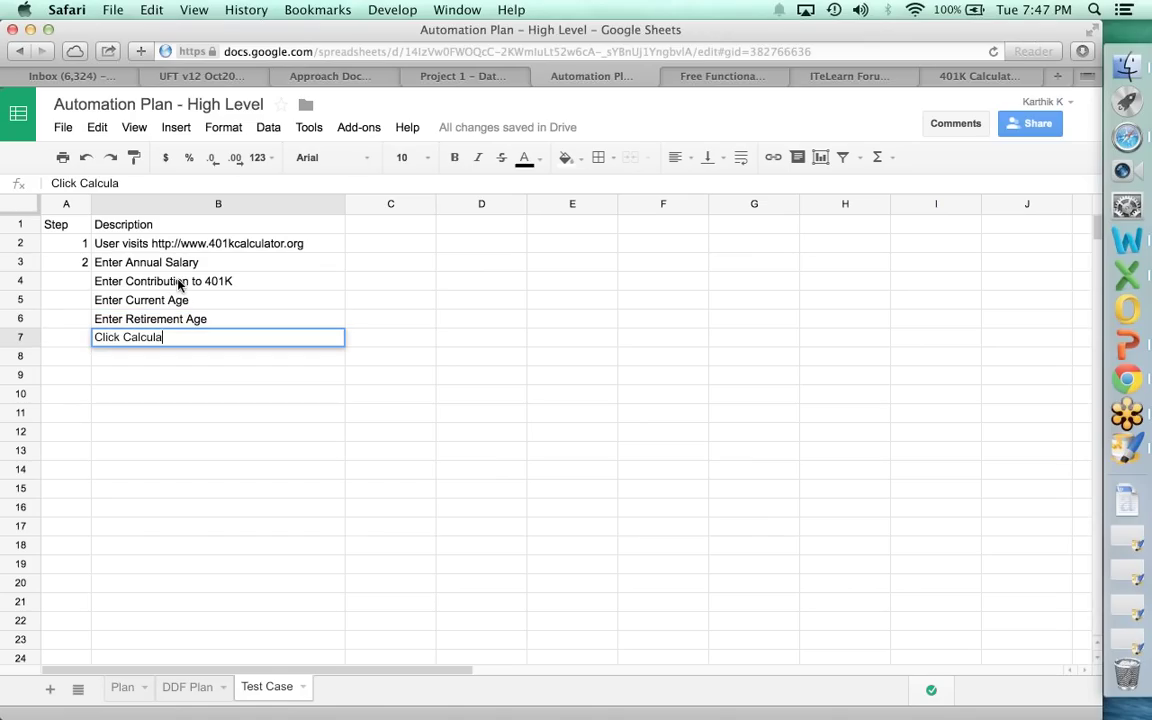
key("Tab")
Number the steps 3 to 6 in cells A4 to A7 of the Step column.
key("Left")
key("Left")
key("Up")
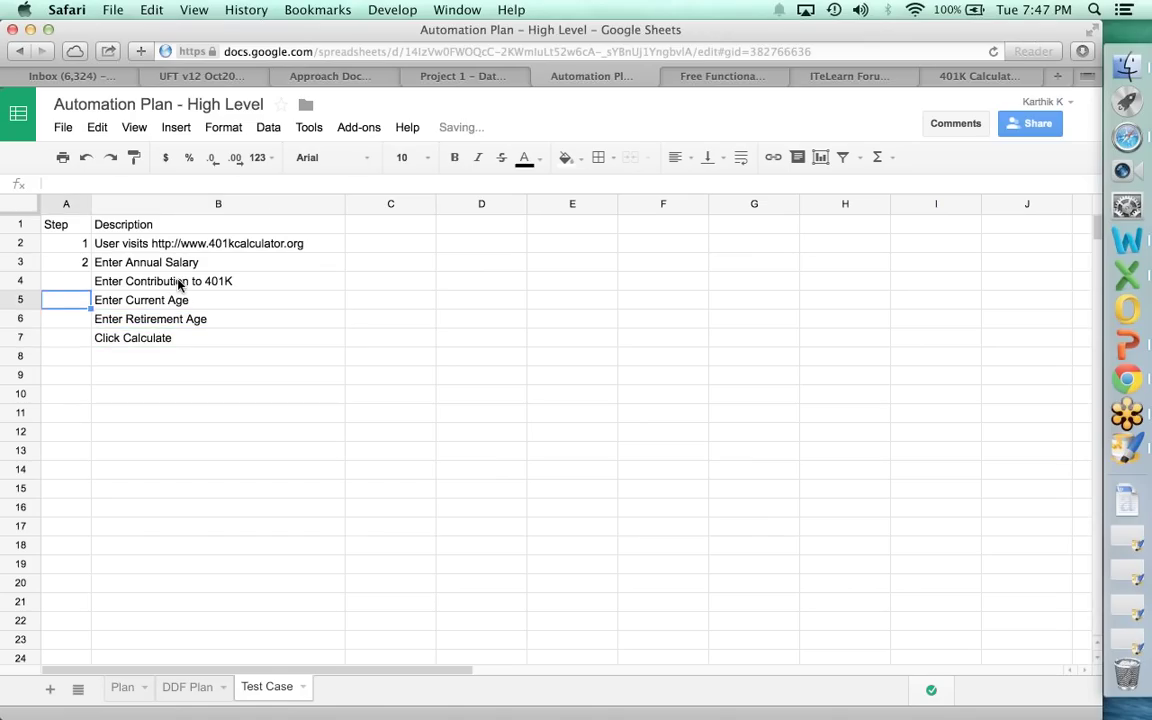
key("Up")
key("Up")
type("3")
key("Return")
type("4")
key("Return")
type("5")
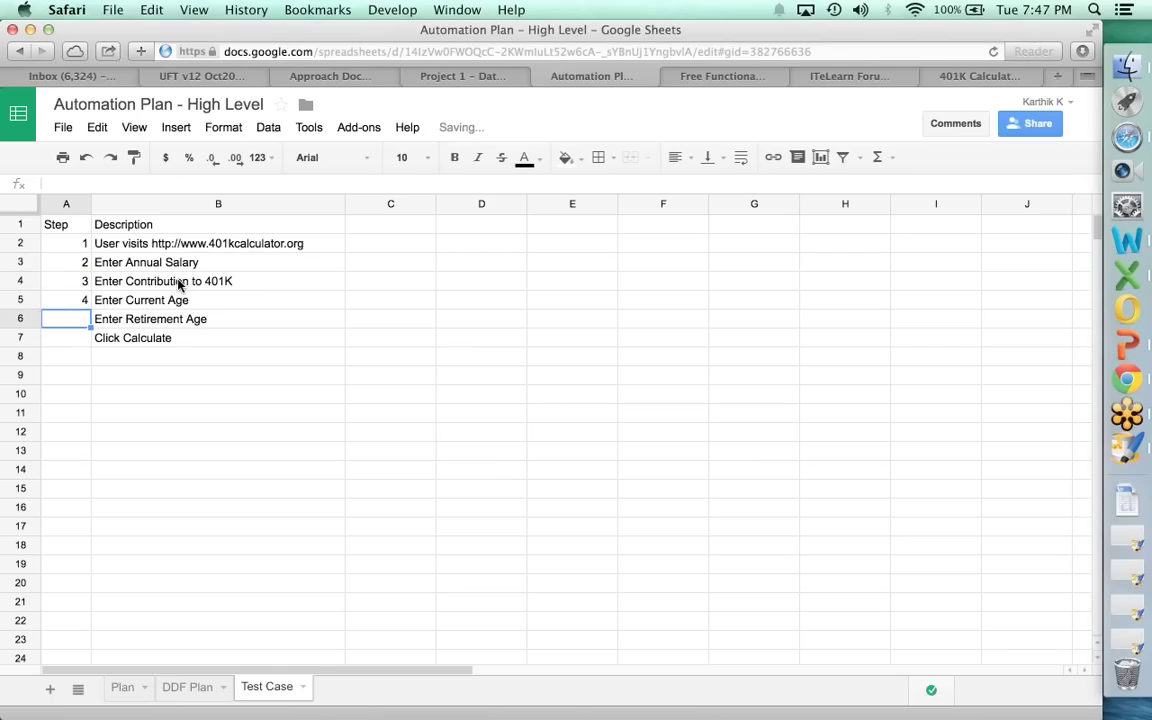
key("Return")
type("6")
key("Return")
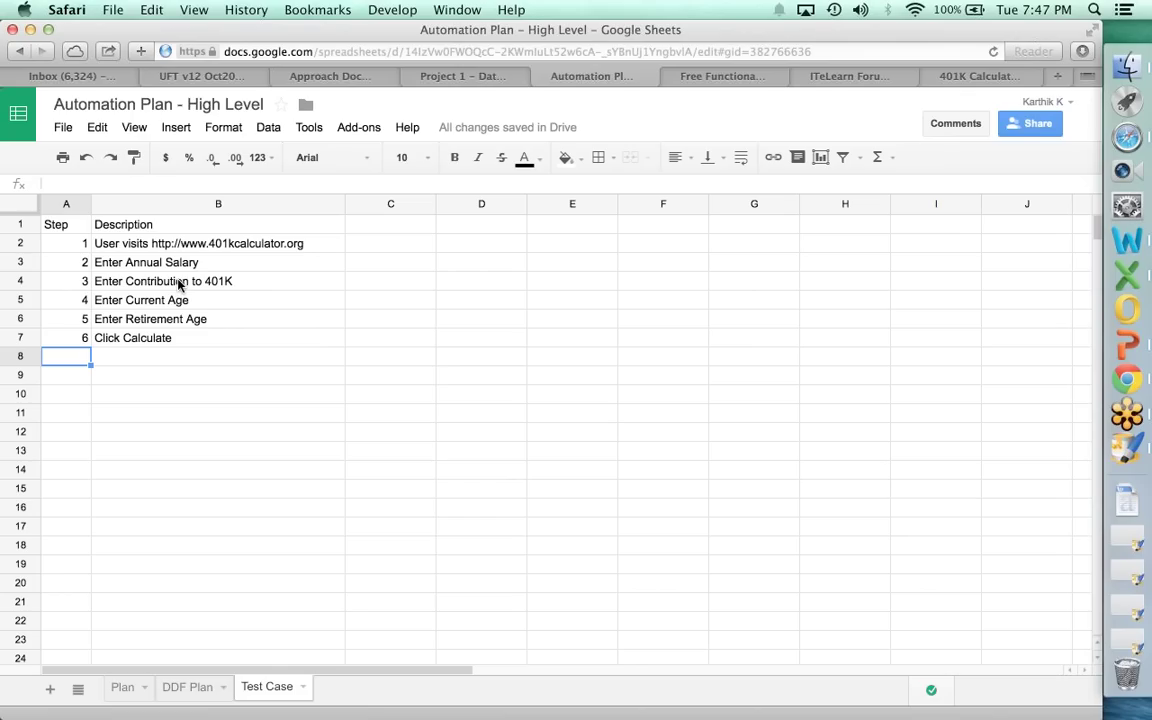
Star the spreadsheet and add step 7 in row 8 with the description "Verify the result".
left_click(283, 106)
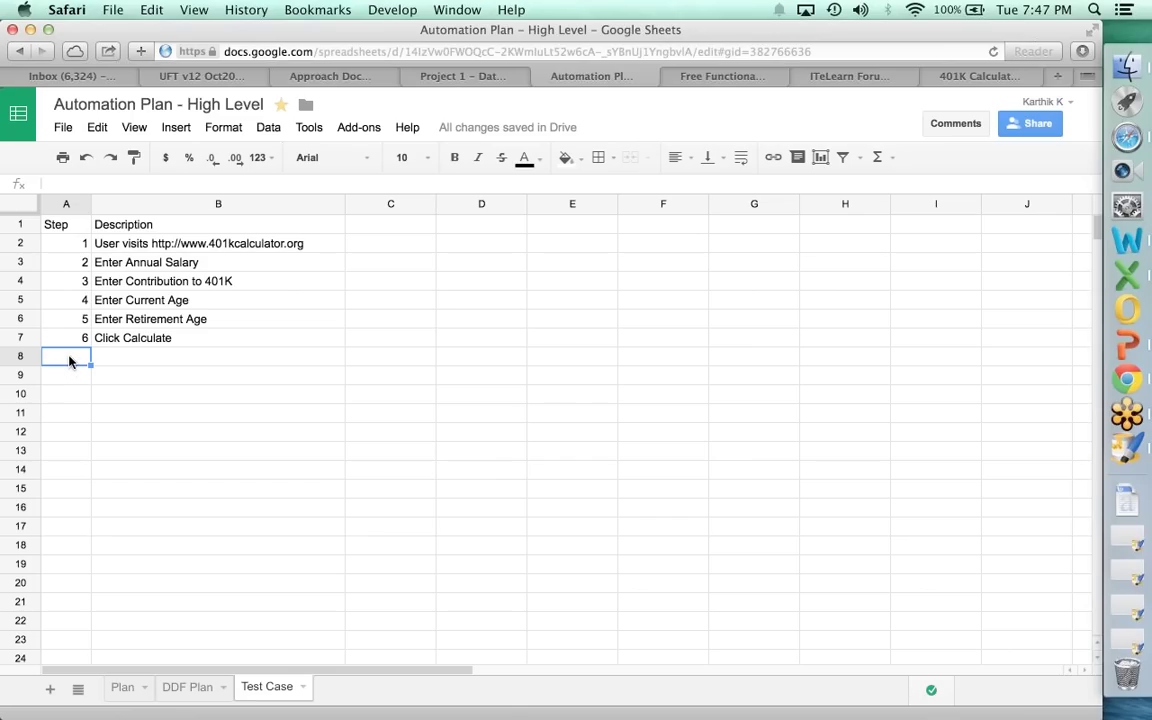
type("7")
key("Tab")
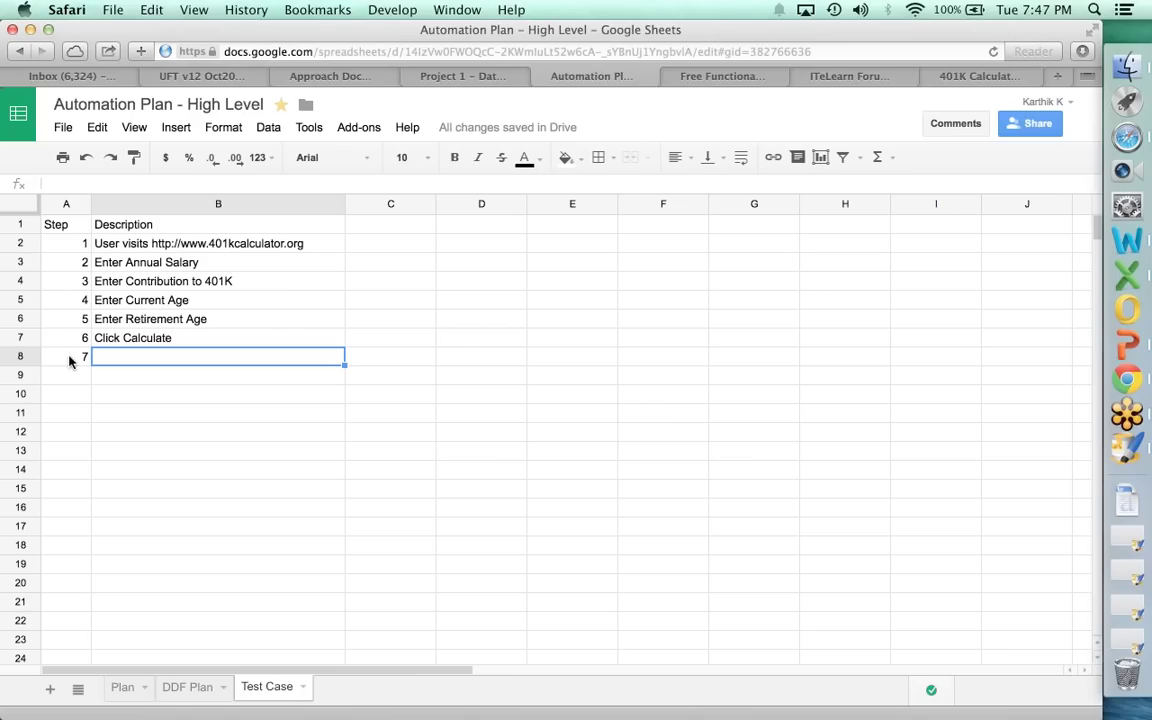
type("Verify")
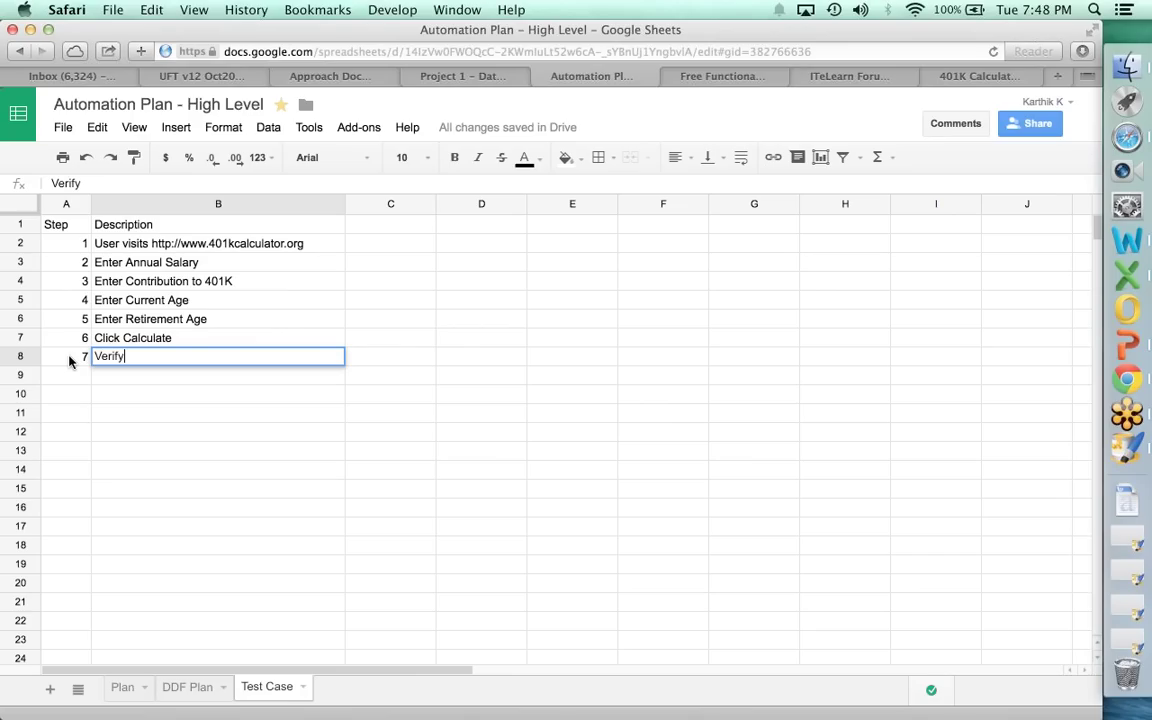
type(" the result")
key("Return")
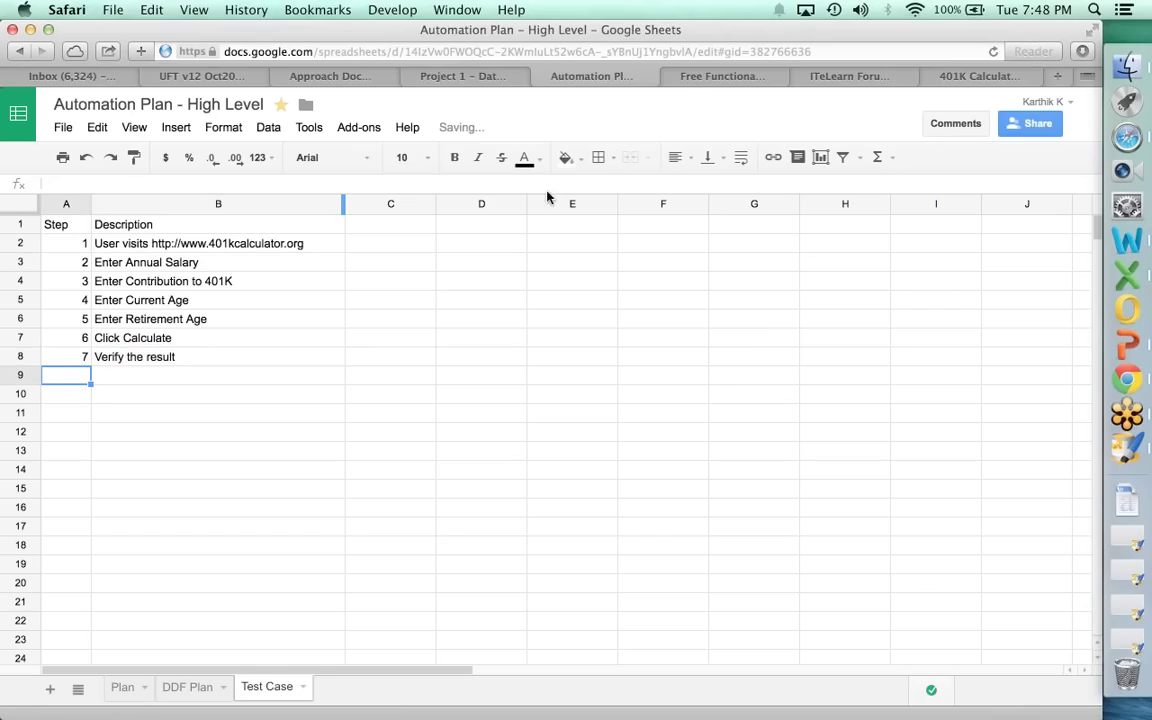
Check the result text on the calculator page and replace step 7's description with "Verify the correct year difference".
left_click(992, 75)
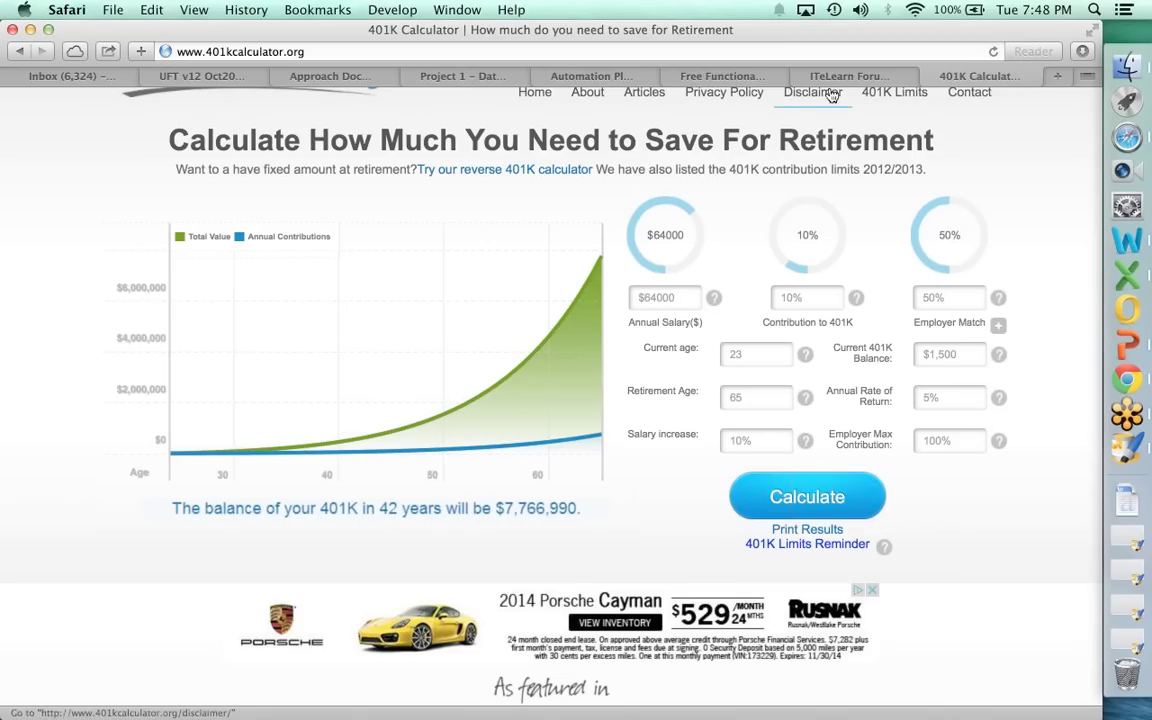
left_click(580, 77)
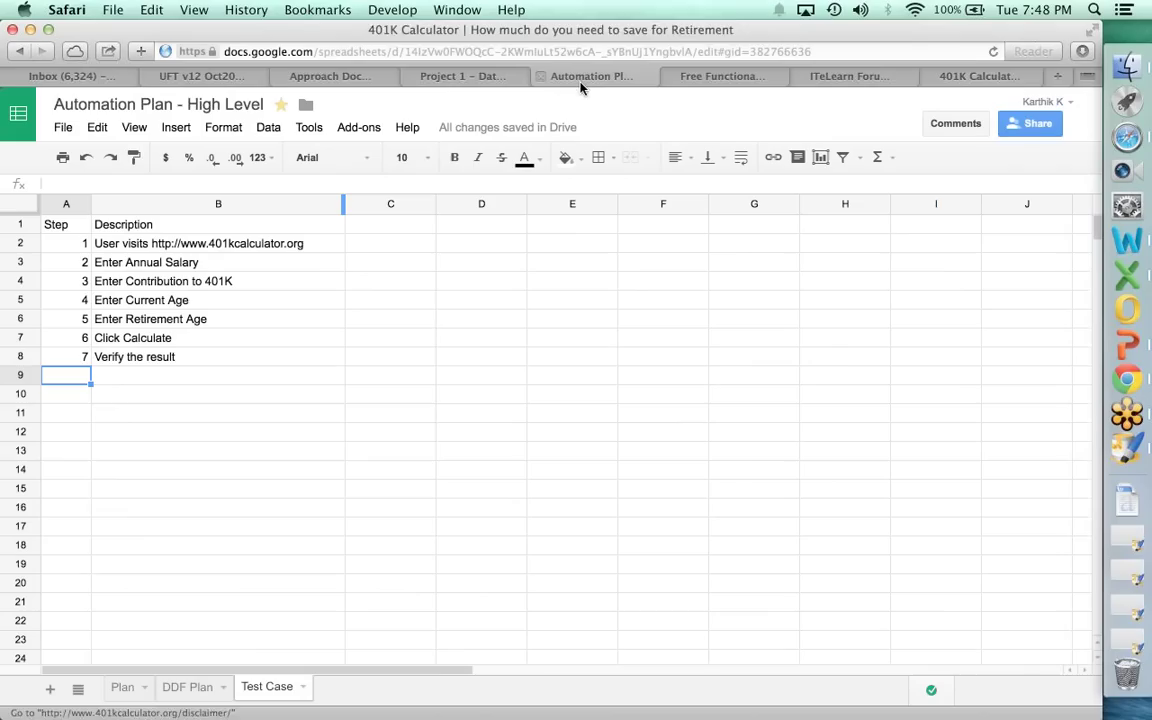
key("Up")
type("Ver")
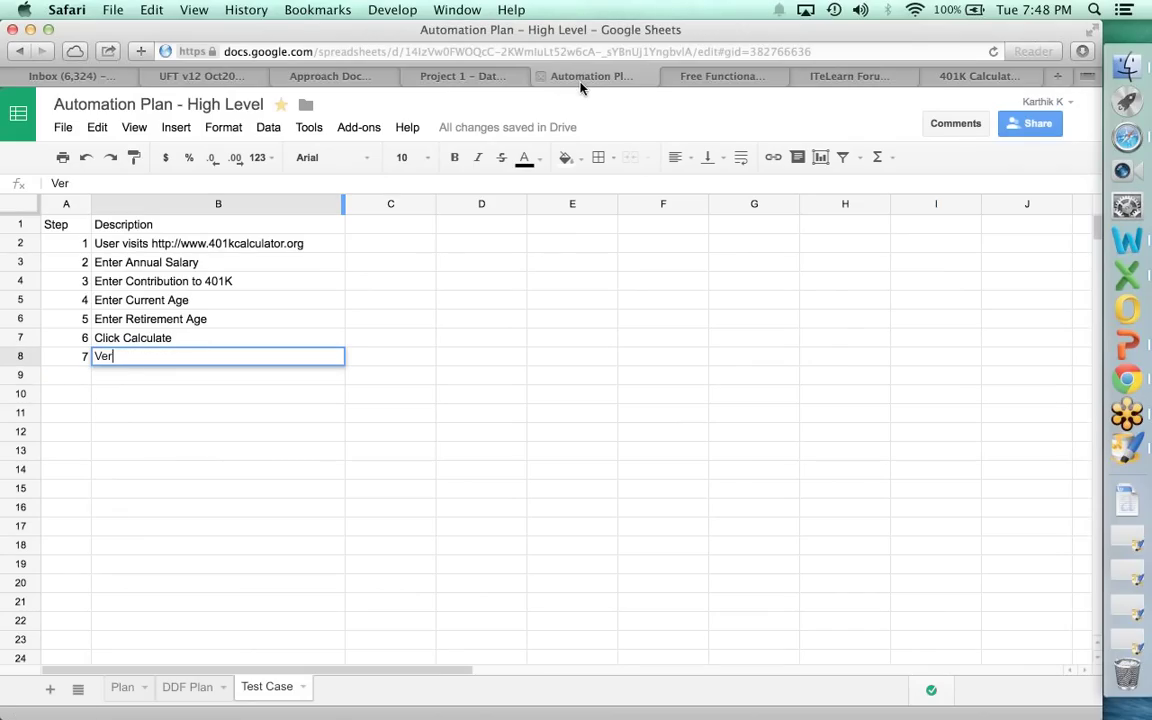
type("ify the correct")
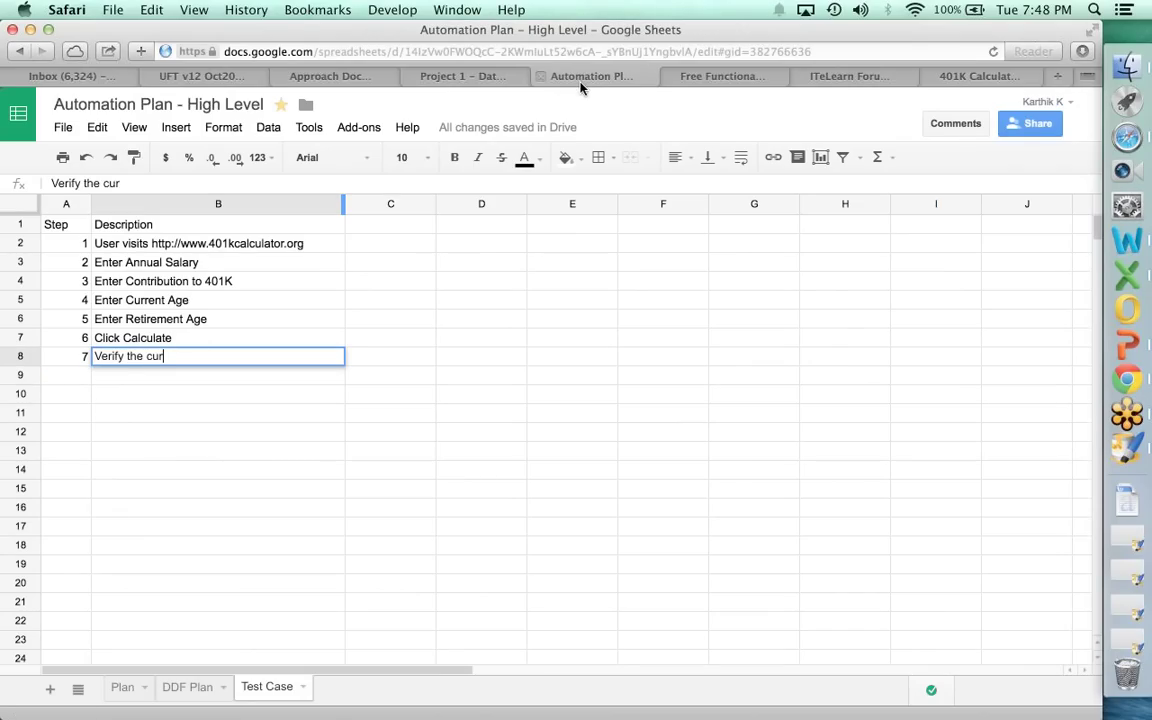
type(" year difference")
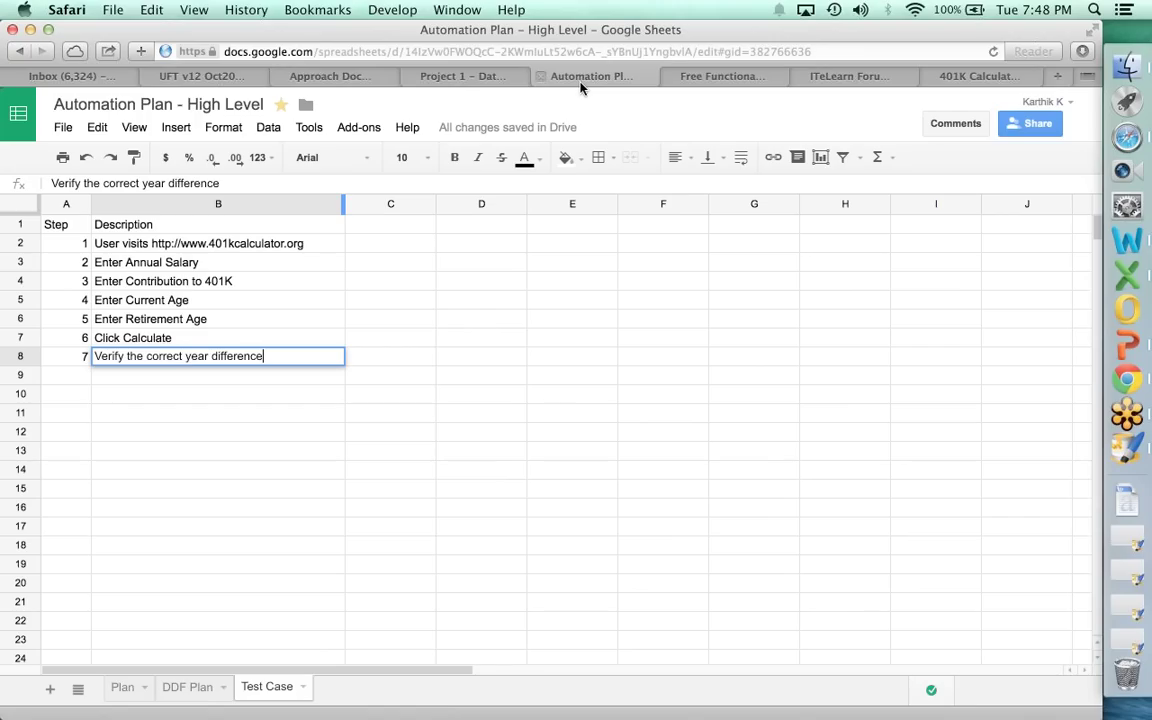
key("Return")
Add step 8 in row 9 with the description "Verify the correct 401K balance".
key("Left")
type("8")
key("Tab")
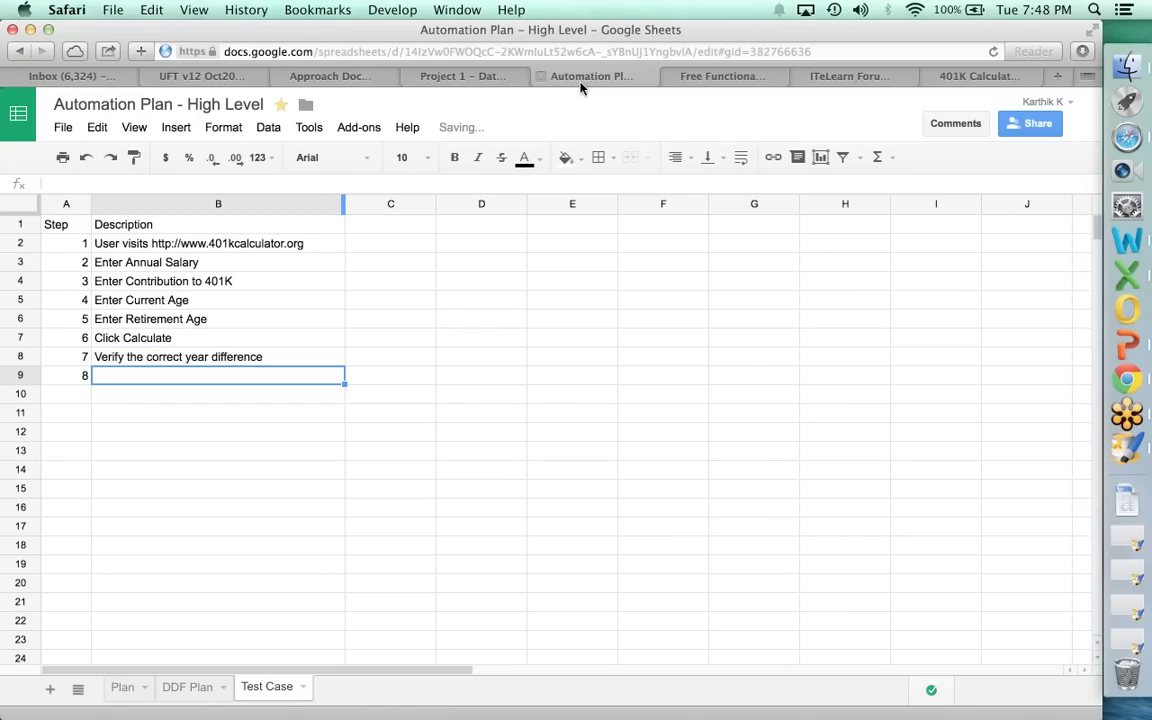
type("Verify the ")
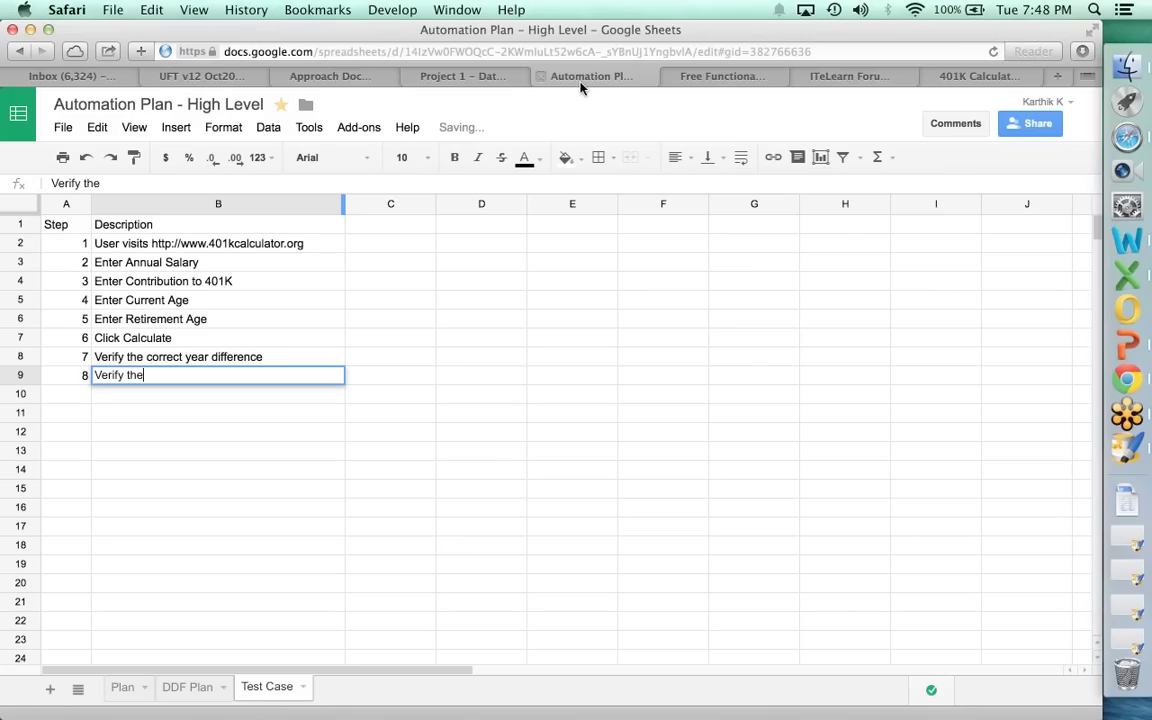
type("correct ")
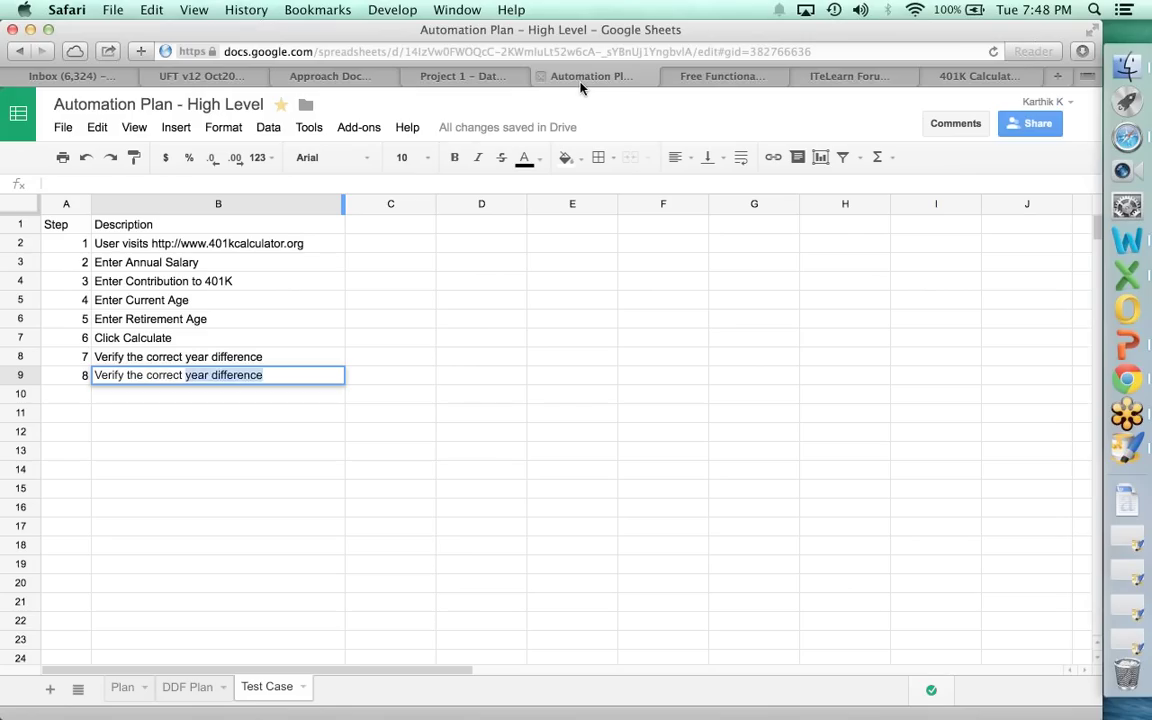
type("401K bala")
key("BackSpace")
key("BackSpace")
type("alance")
key("Tab")
key("Left")
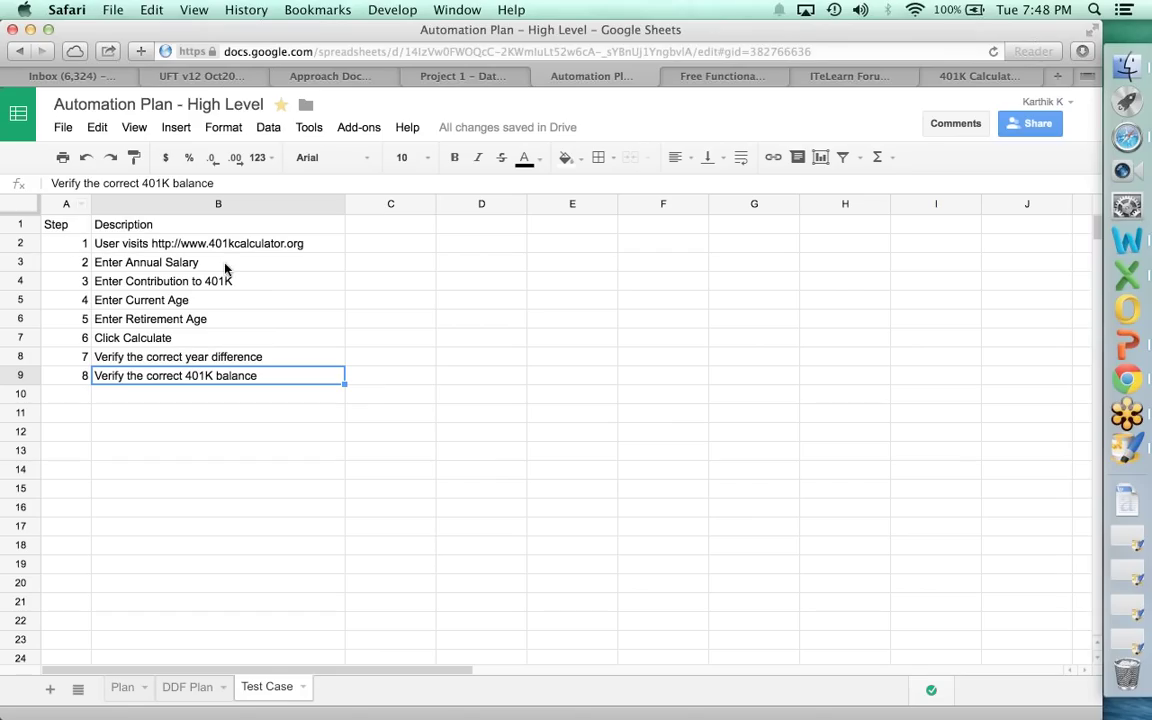
Insert a column before the Step column and give it the header "TCID".
left_click(1003, 78)
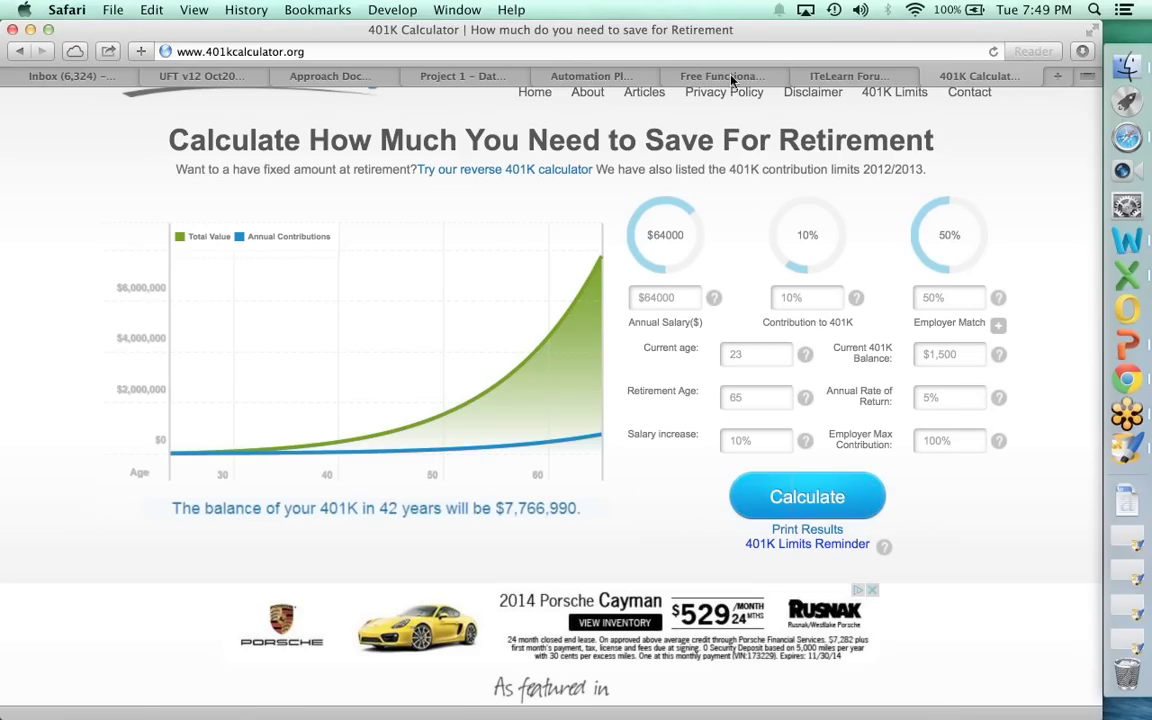
left_click(591, 76)
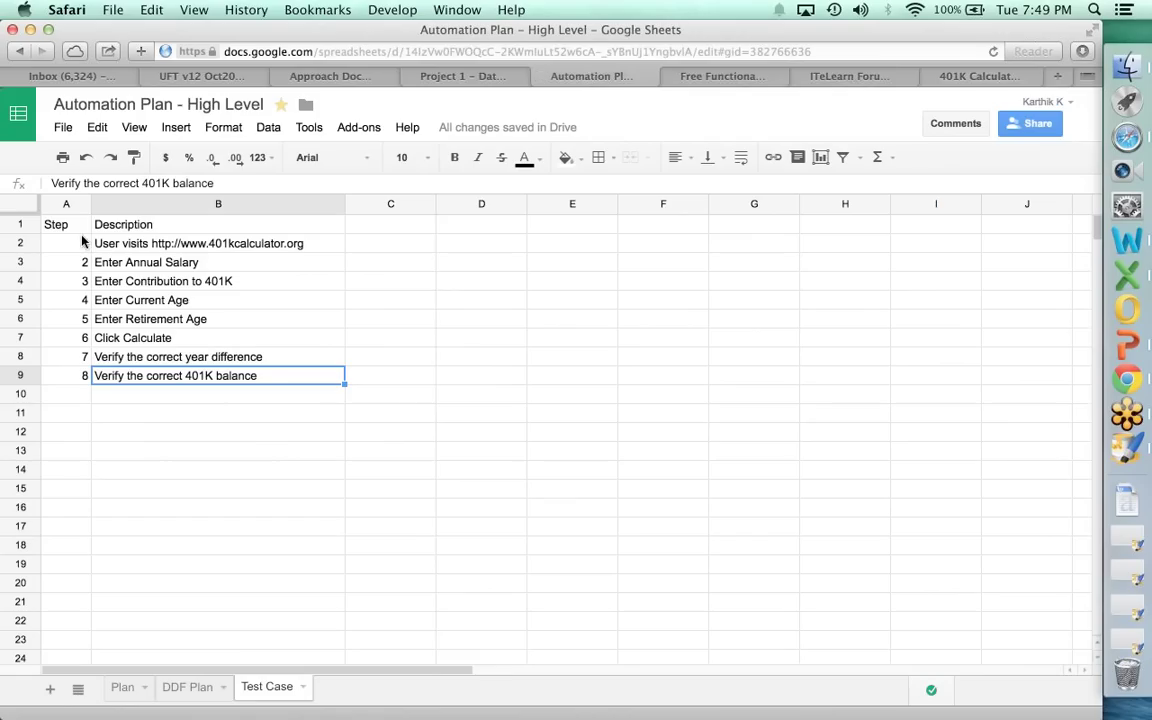
left_click(63, 204)
right_click(64, 204)
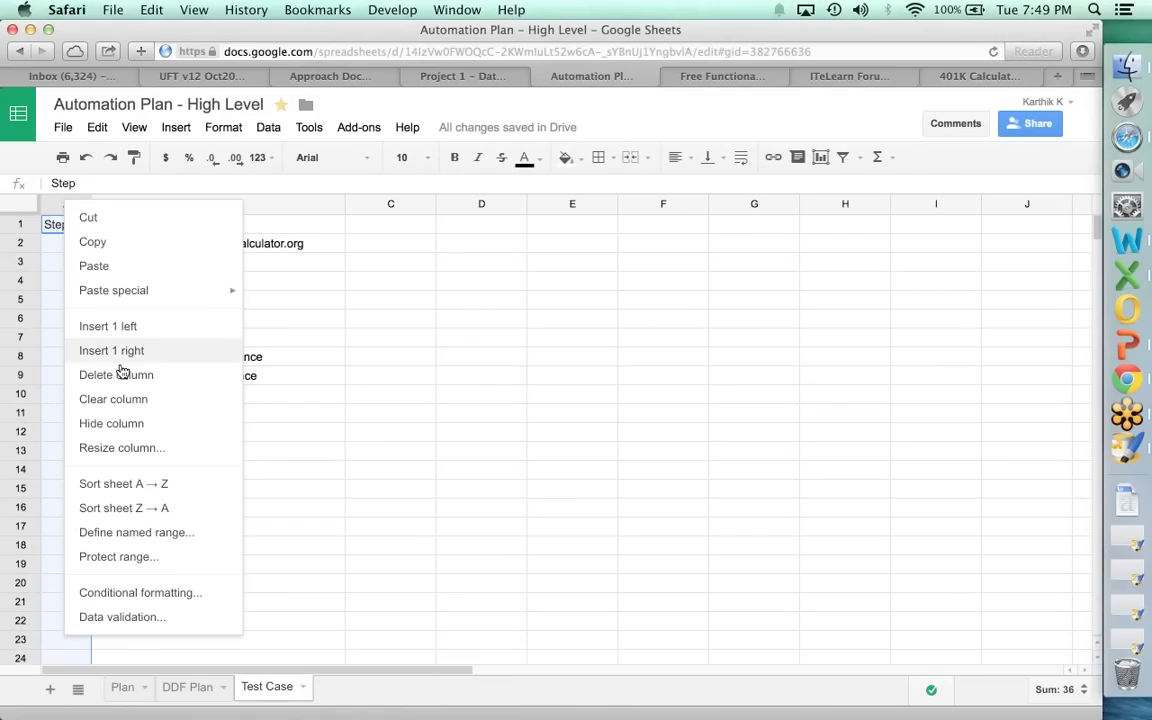
left_click(110, 327)
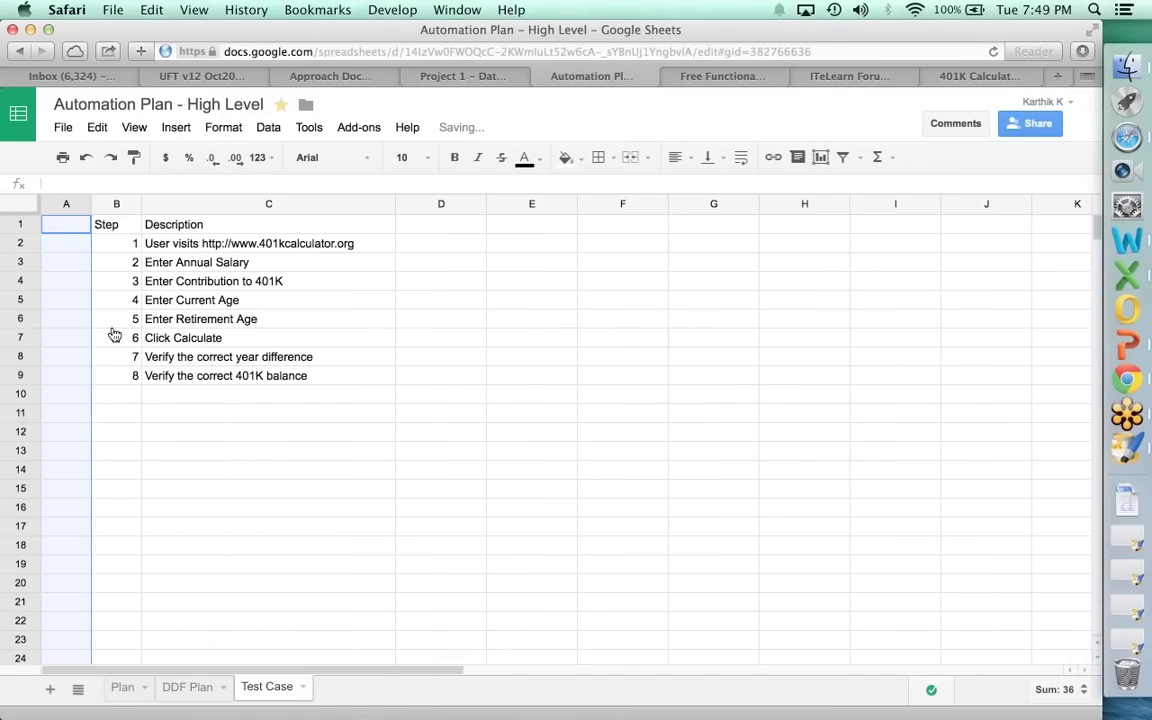
type("TCID")
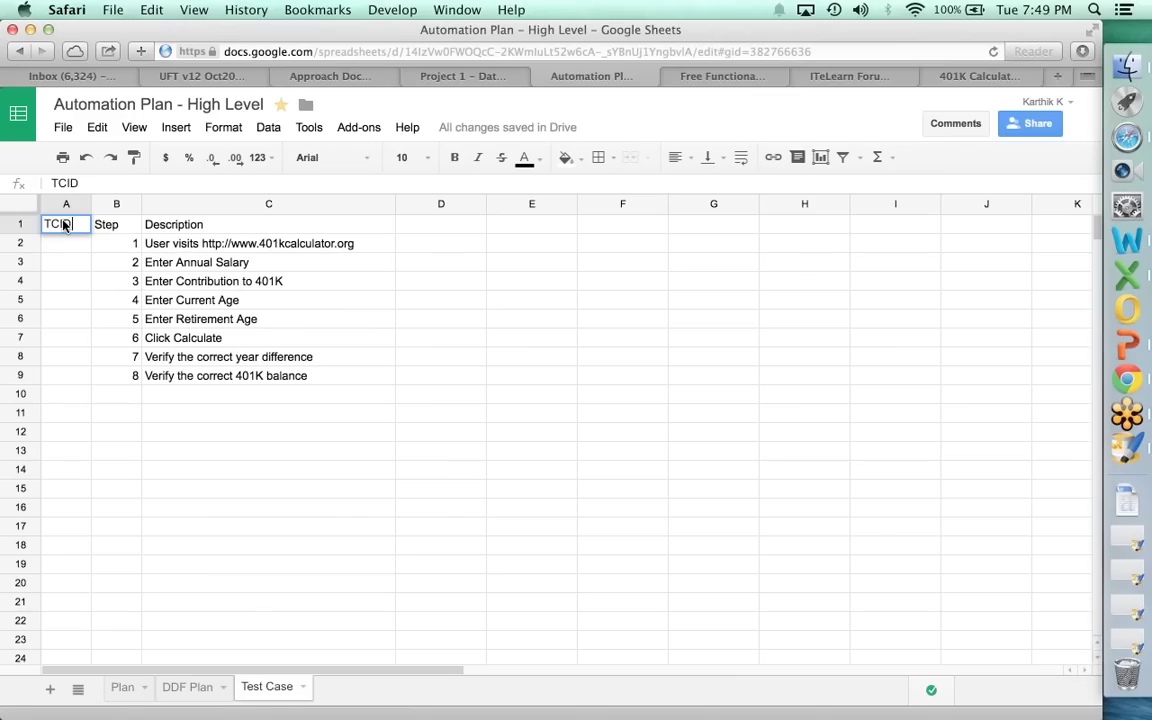
key("Return")
Enter the test case ID TC001 in A2 and copy it down to row 9 for all eight steps.
type("TC001")
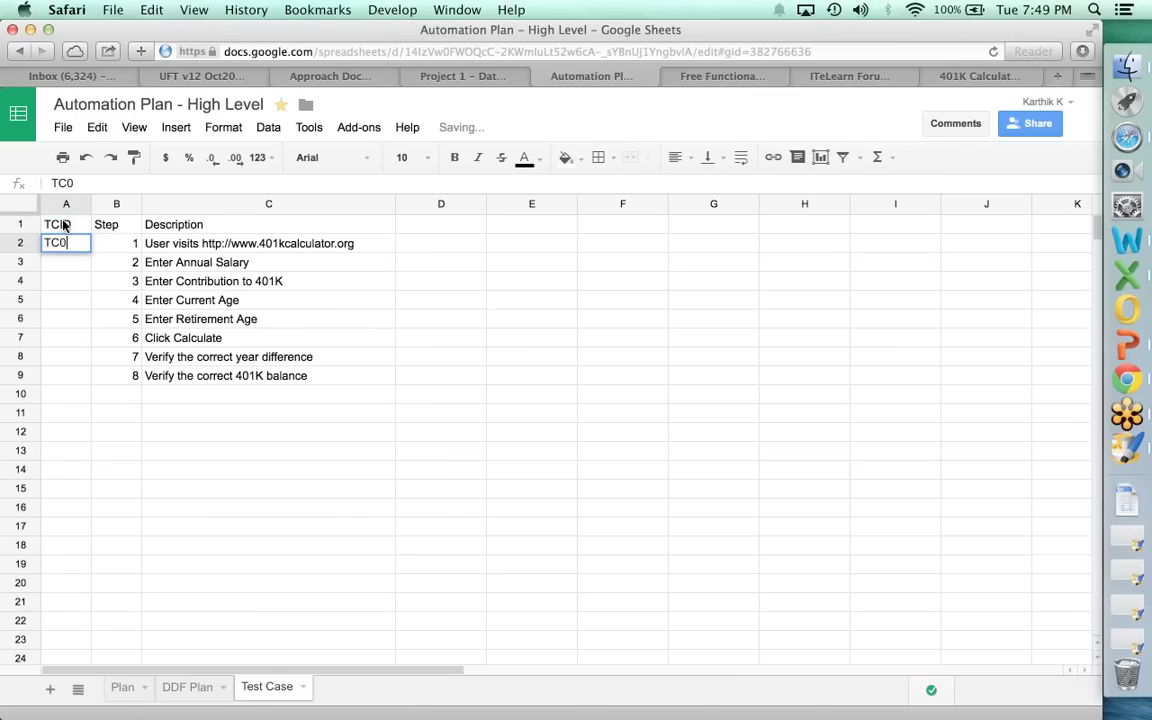
key("Return")
key("Up")
key("super+c")
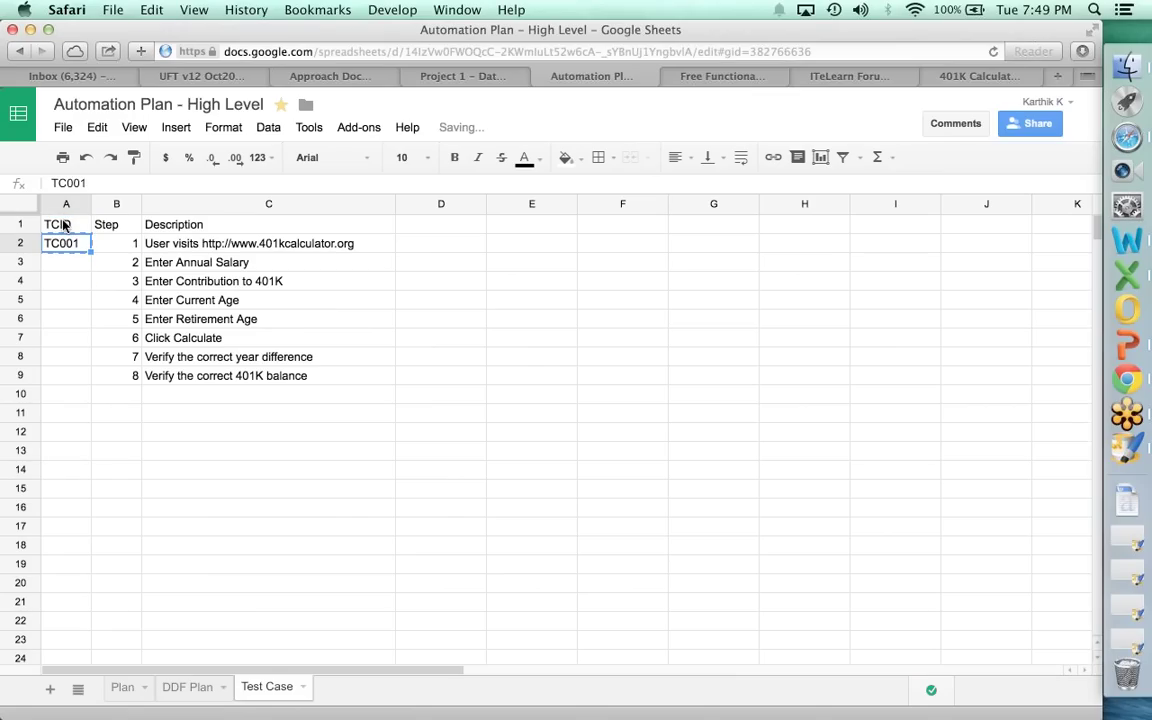
key("Down")
key("shift+Down")
key("shift+Down")
key("shift+Down")
key("shift+Down")
key("shift+Down")
key("shift+Down")
key("super+v")
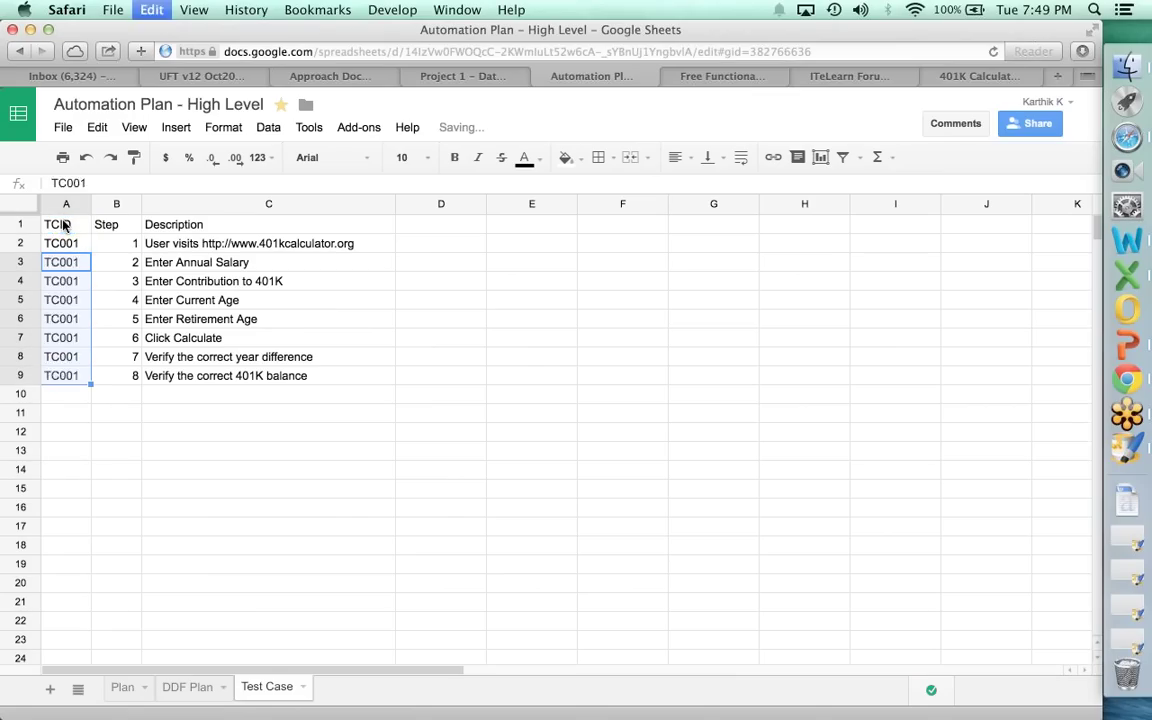
Enter the test case ID TC002 in A10, directly below the TC001 rows.
key("Up")
key("Down")
key("Down")
key("Down")
key("Down")
key("Down")
key("Down")
key("Down")
key("Down")
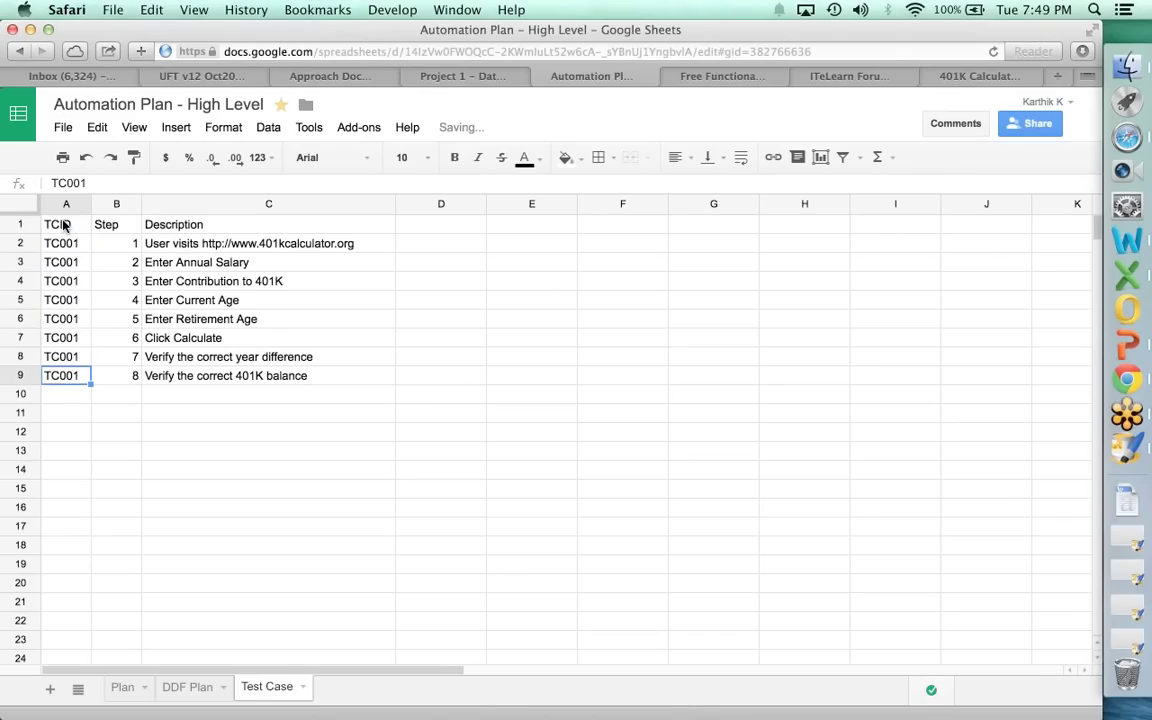
type("TC002")
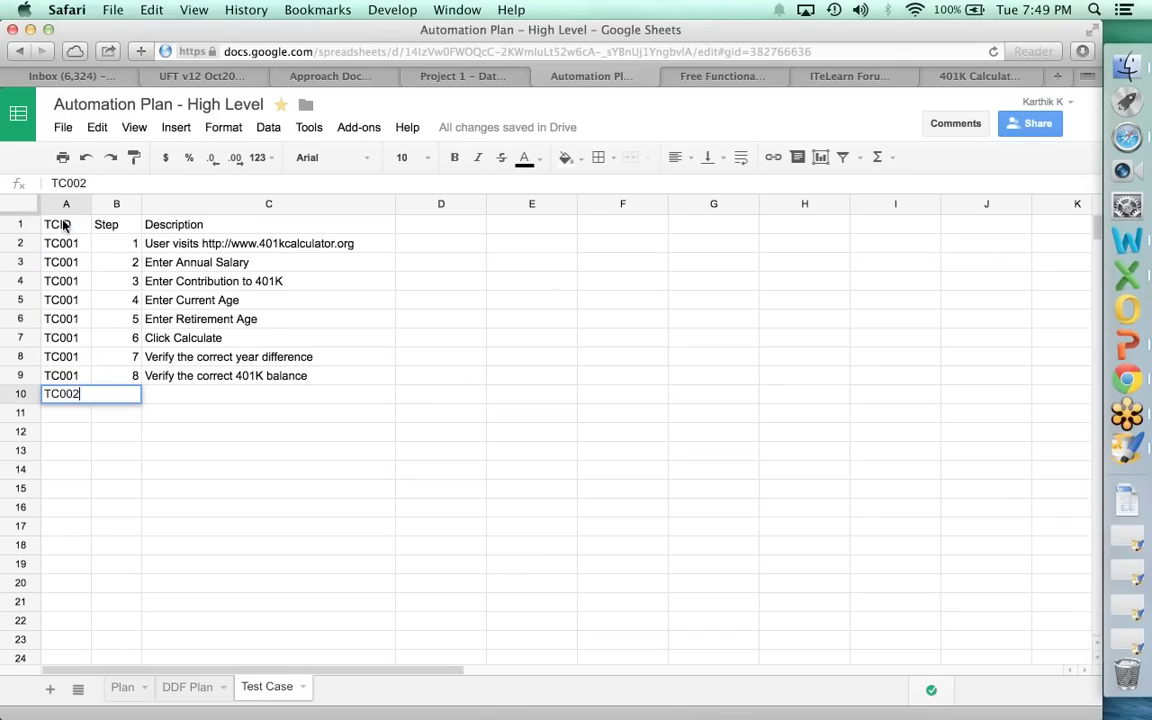
key("Tab")
Copy the TC001 step numbers and descriptions from B2:C9 into the TC002 block starting at B10.
key("Up")
key("shift+Right")
key("shift+Up")
key("shift+Up")
key("shift+Up")
key("shift+Up")
key("shift+Up")
key("shift+Up")
key("shift+Up")
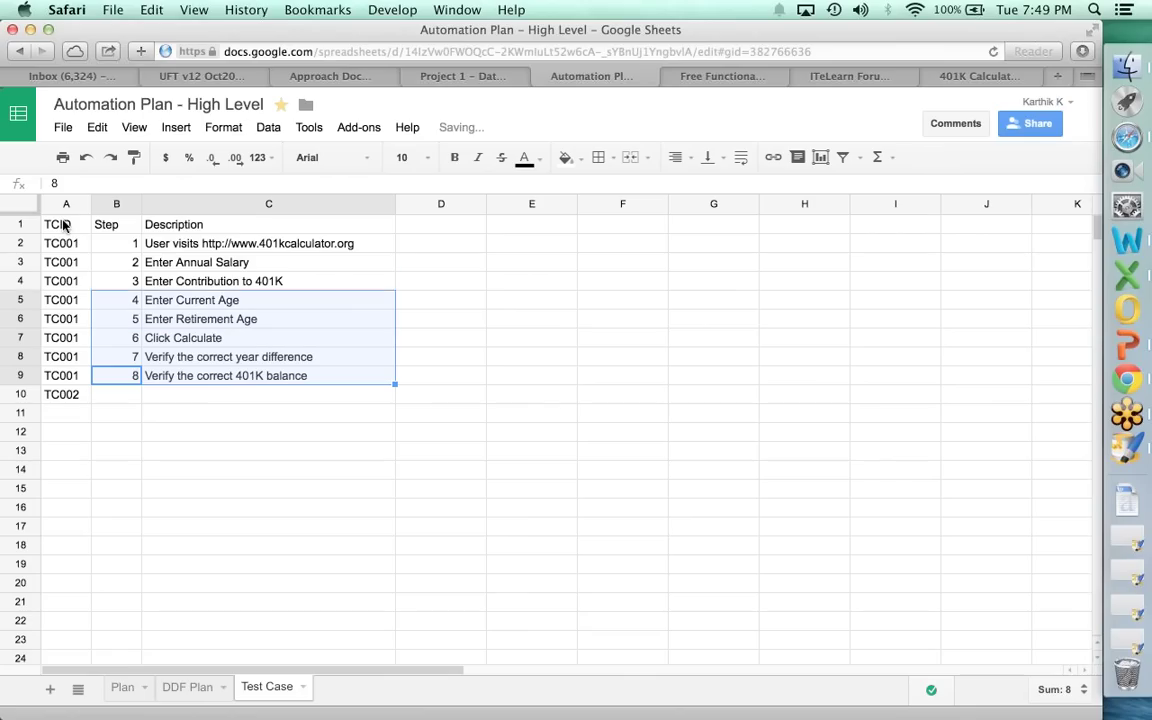
key("super+c")
key("Down")
key("Down")
key("Up")
key("super+v")
key("Down")
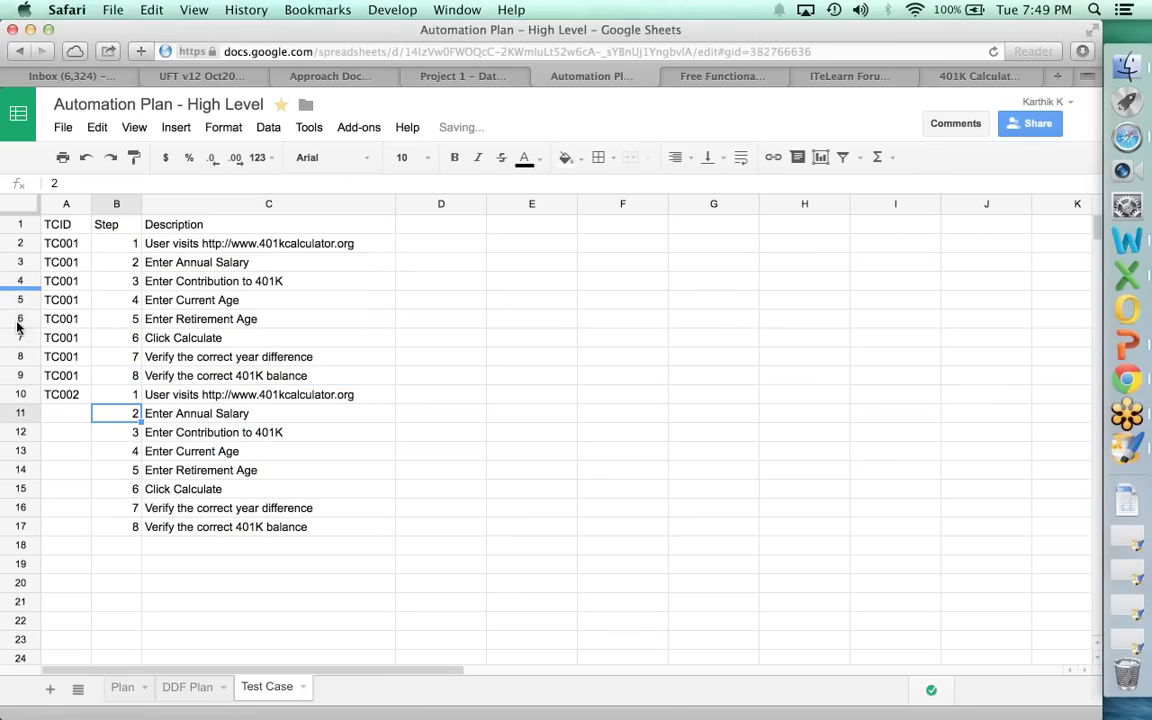
Delete rows 12–13, holding the Enter Contribution to 401K and Enter Current Age steps of the second test case.
left_click(25, 470)
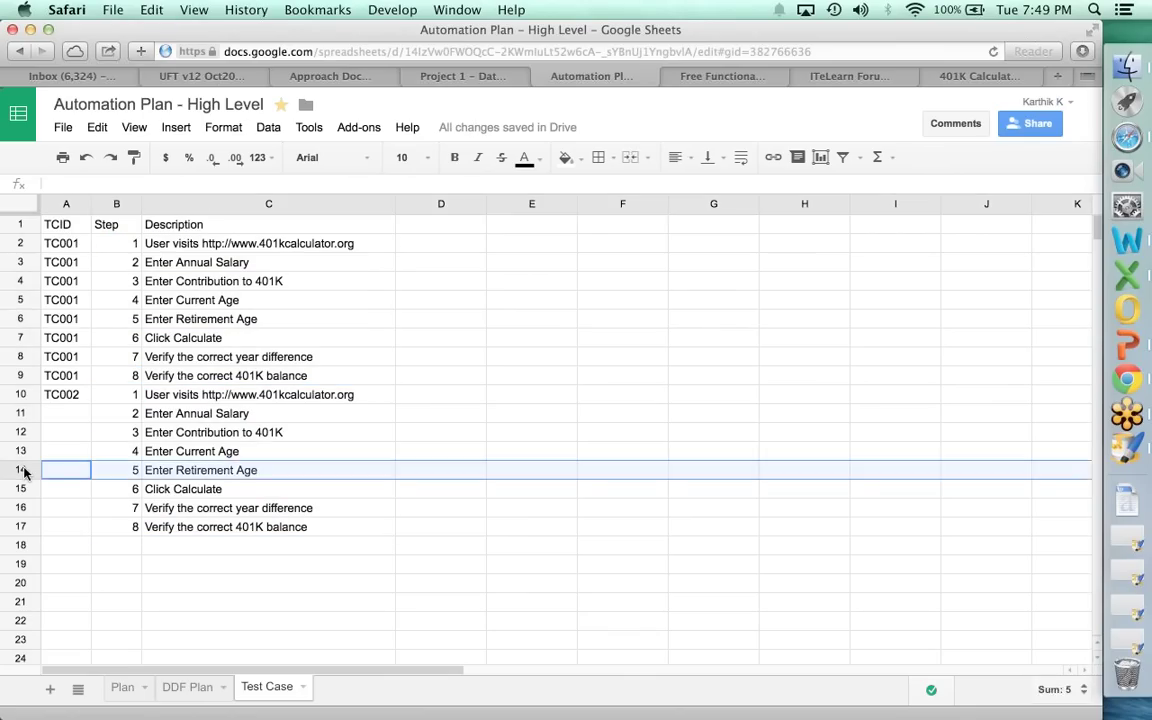
left_click_drag(21, 430, 21, 443)
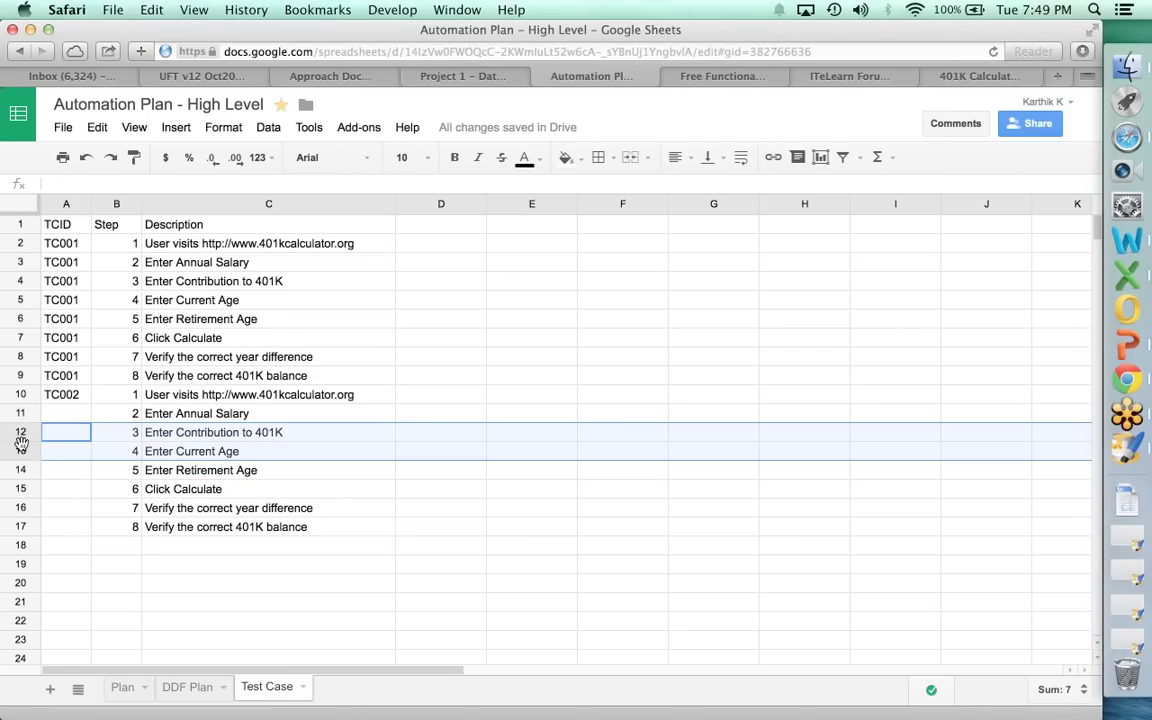
right_click(21, 443)
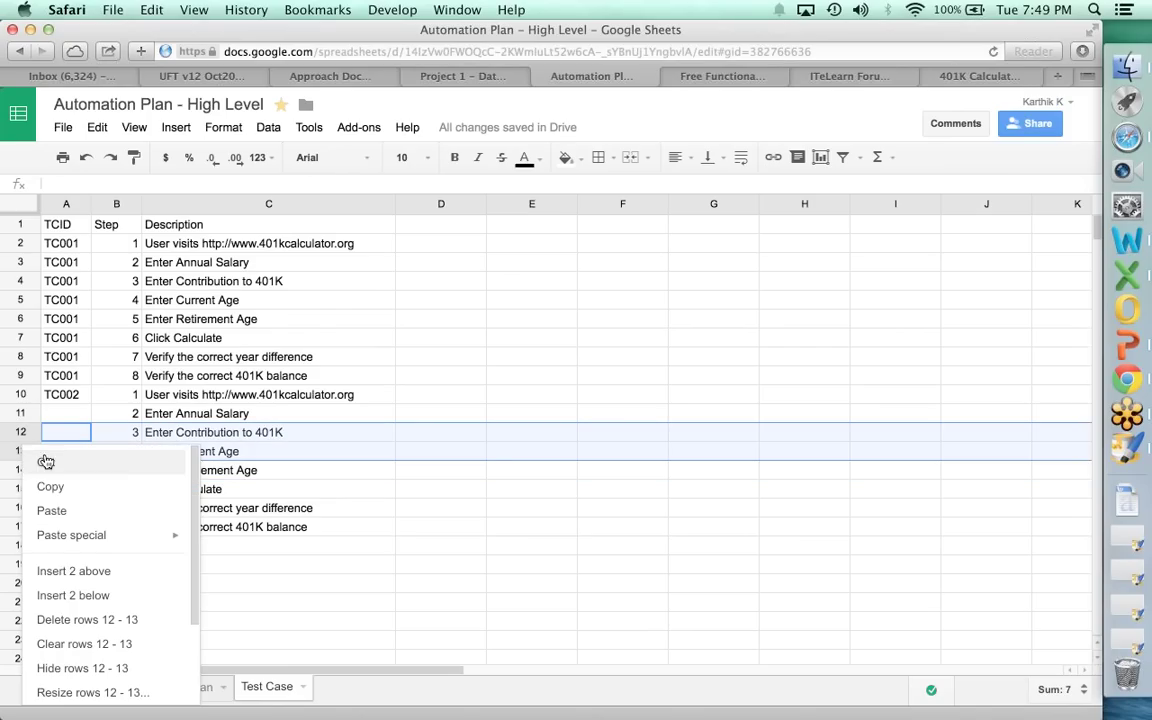
left_click(84, 620)
Copy the TC002 ID down column A to the remaining rows of the second test case, A11:A15.
left_click(75, 419)
key("Up")
key("ctrl+c")
key("Down")
key("shift+Down")
key("shift+Down")
key("shift+Down")
key("shift+Down")
key("ctrl+v")
Fill the TC002 block, A10:C15, with light green.
key("Up")
key("shift+Down")
key("shift+Down")
key("shift+Down")
key("shift+Down")
key("shift+Down")
key("shift+Right")
key("shift+Right")
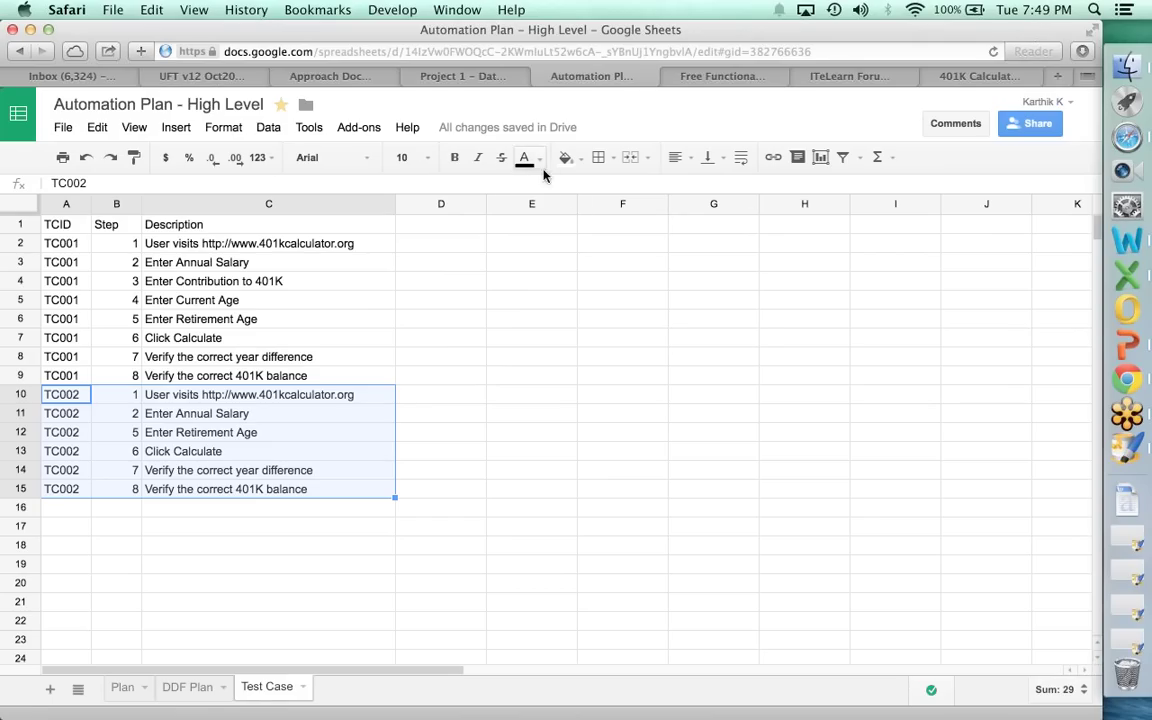
left_click(580, 160)
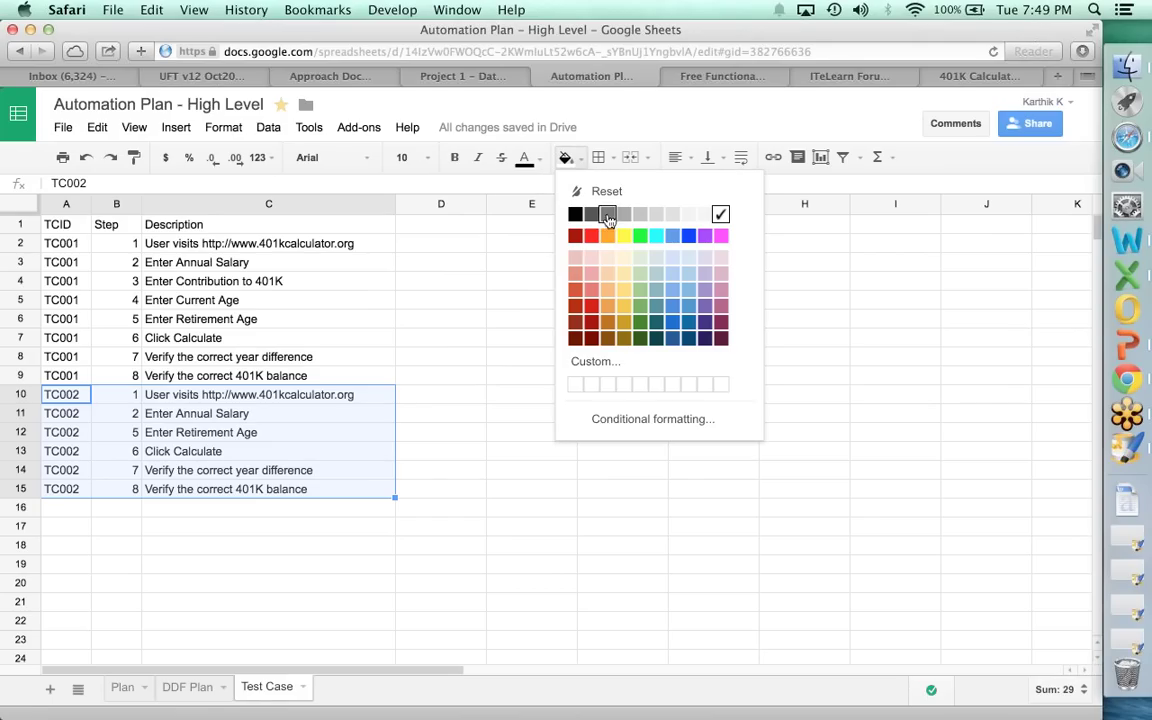
left_click(639, 275)
Fill the TC001 block, A2:C9, with light yellow.
key("Up")
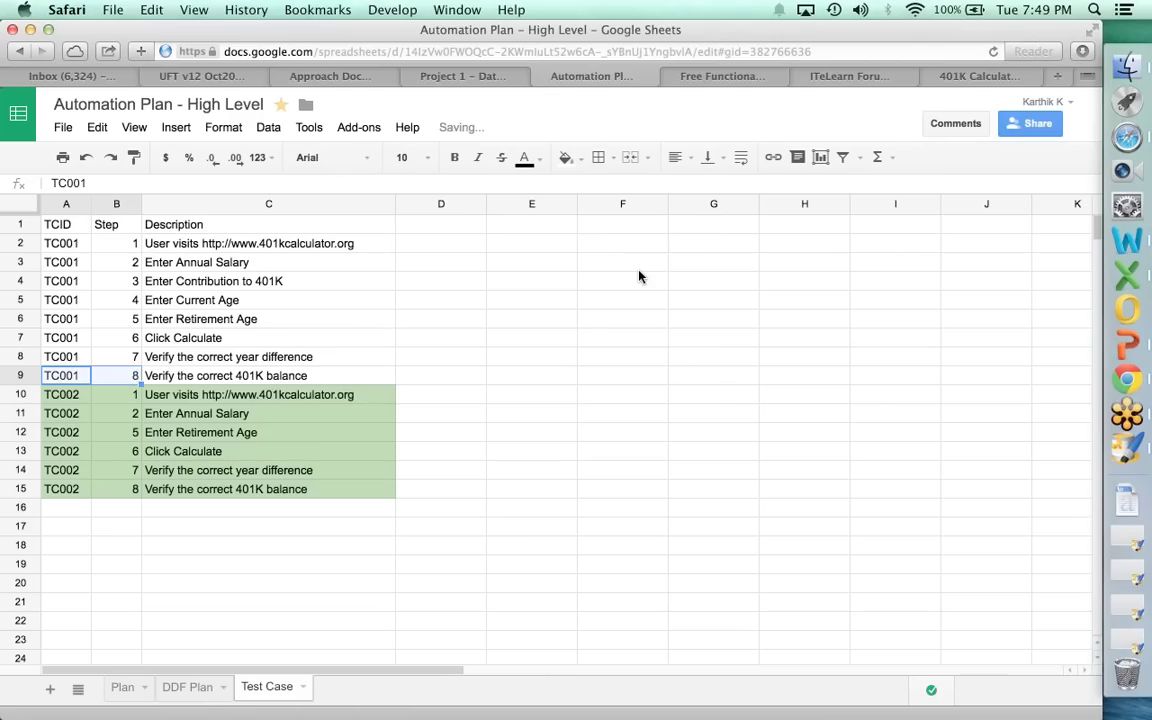
key("shift+Right")
key("shift+Up")
key("shift+Up")
key("shift+Up")
key("shift+Up")
key("shift+Up")
key("shift+Up")
key("shift+Up")
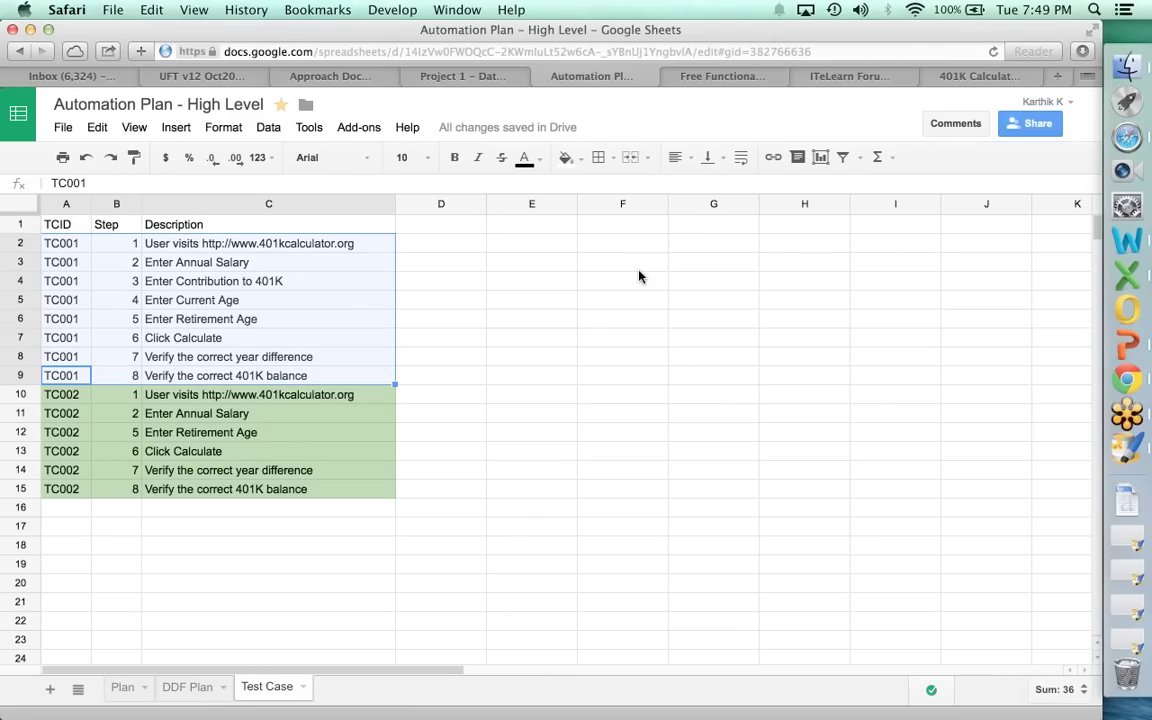
left_click(566, 157)
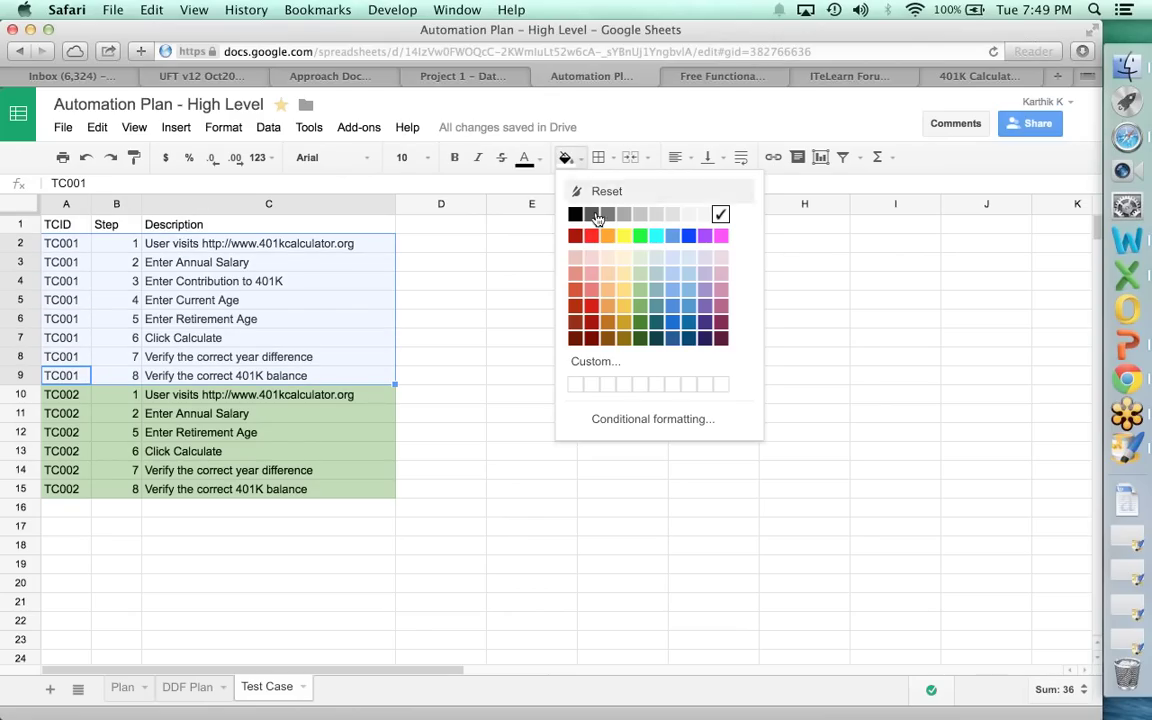
left_click(623, 257)
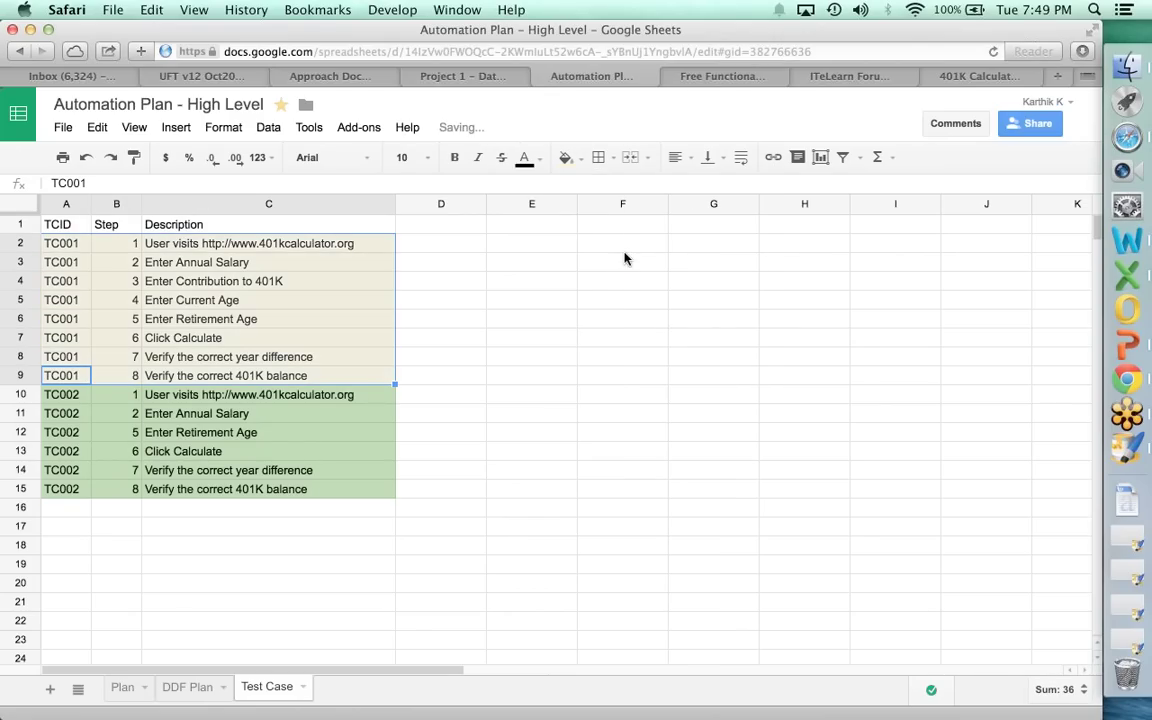
Format the header cells A1:C1 with a dark grey fill and white text.
key("Up")
key("Up")
key("Up")
key("Up")
key("Up")
key("Up")
key("Up")
key("Up")
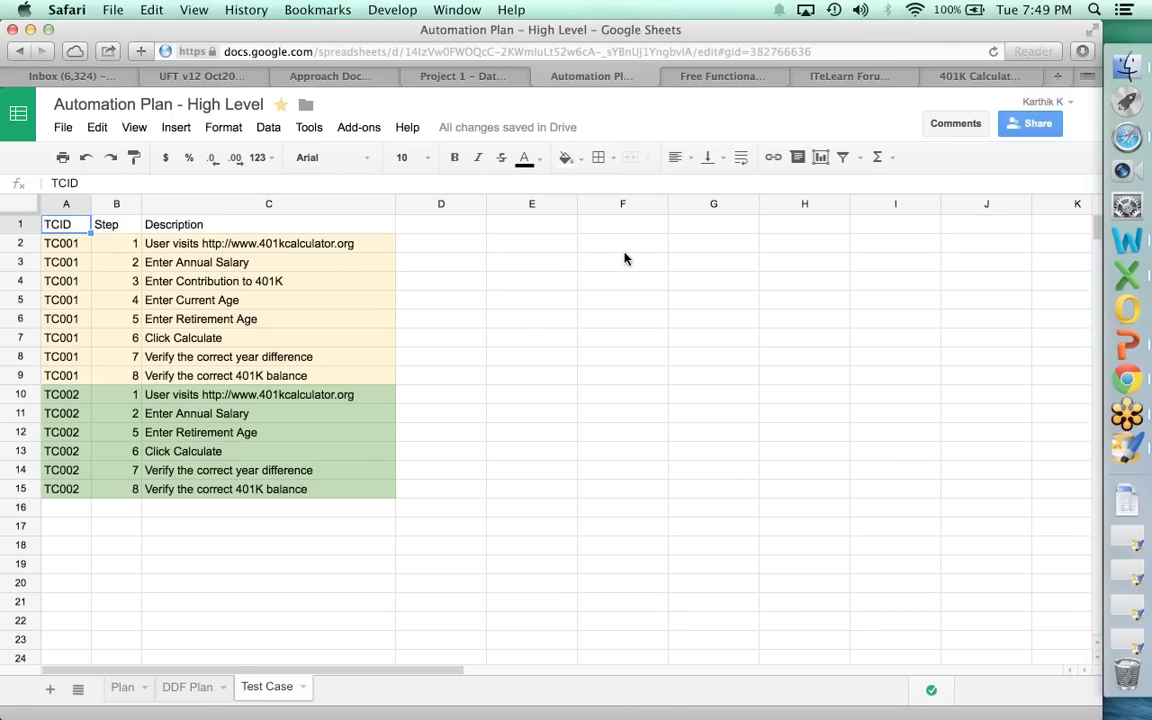
key("shift+Right")
key("shift+Right")
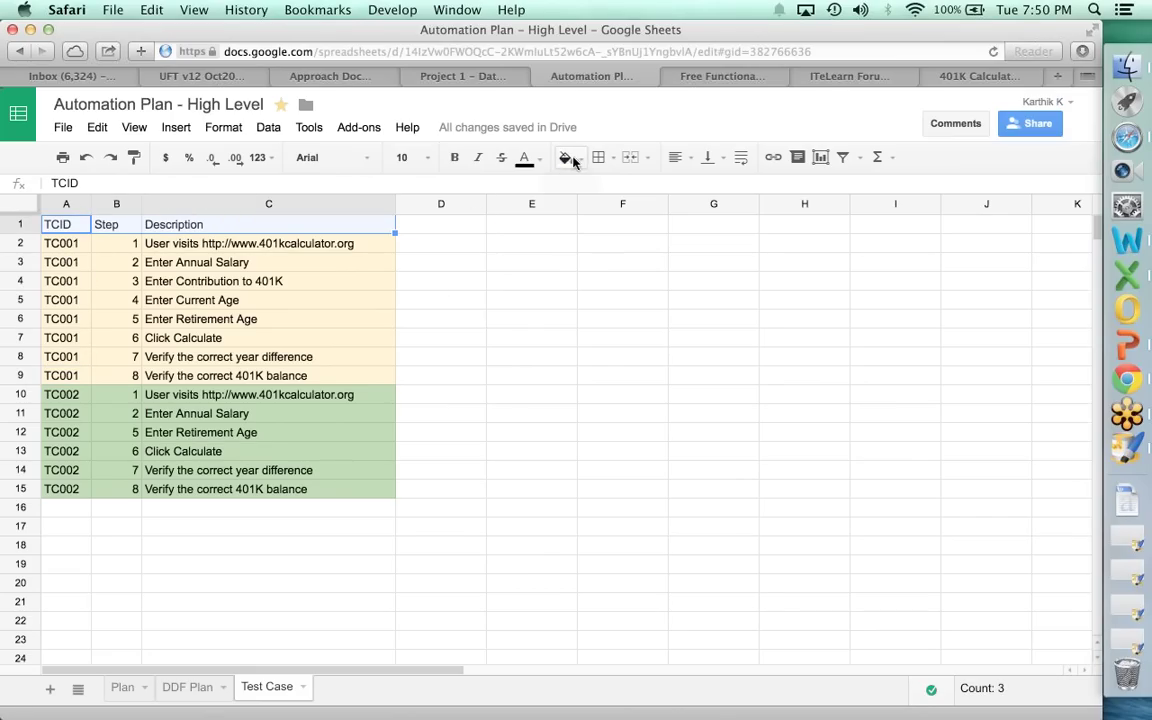
left_click(567, 159)
left_click(588, 208)
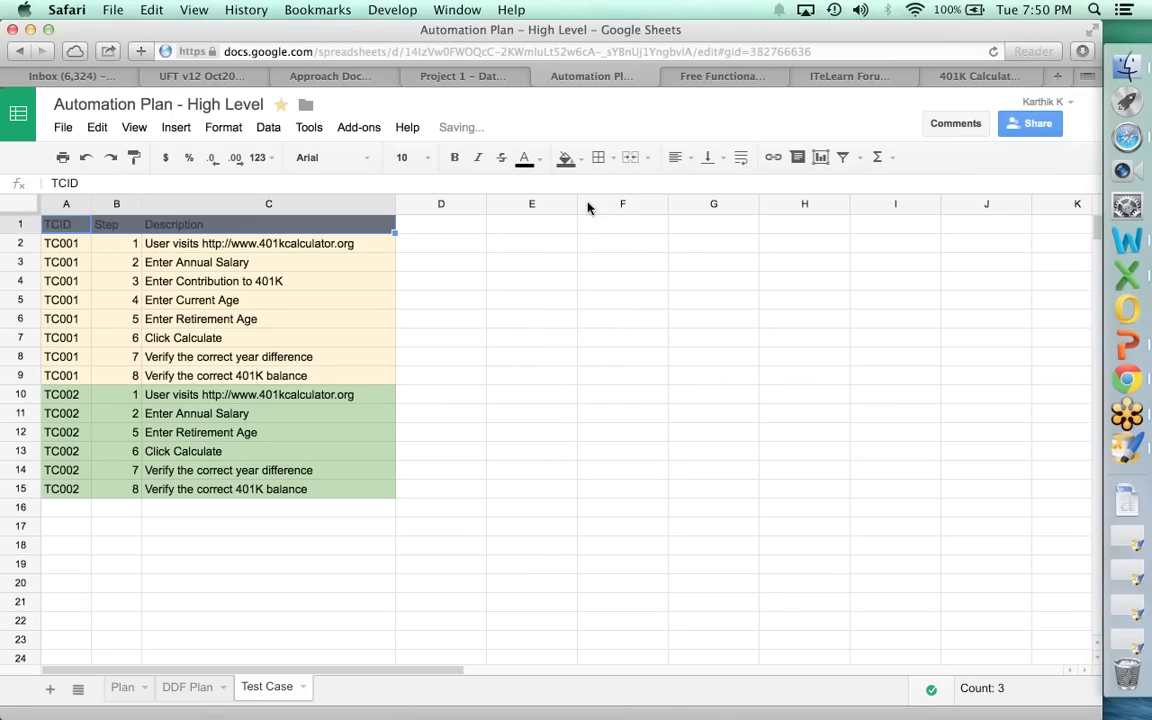
left_click(524, 159)
left_click(680, 213)
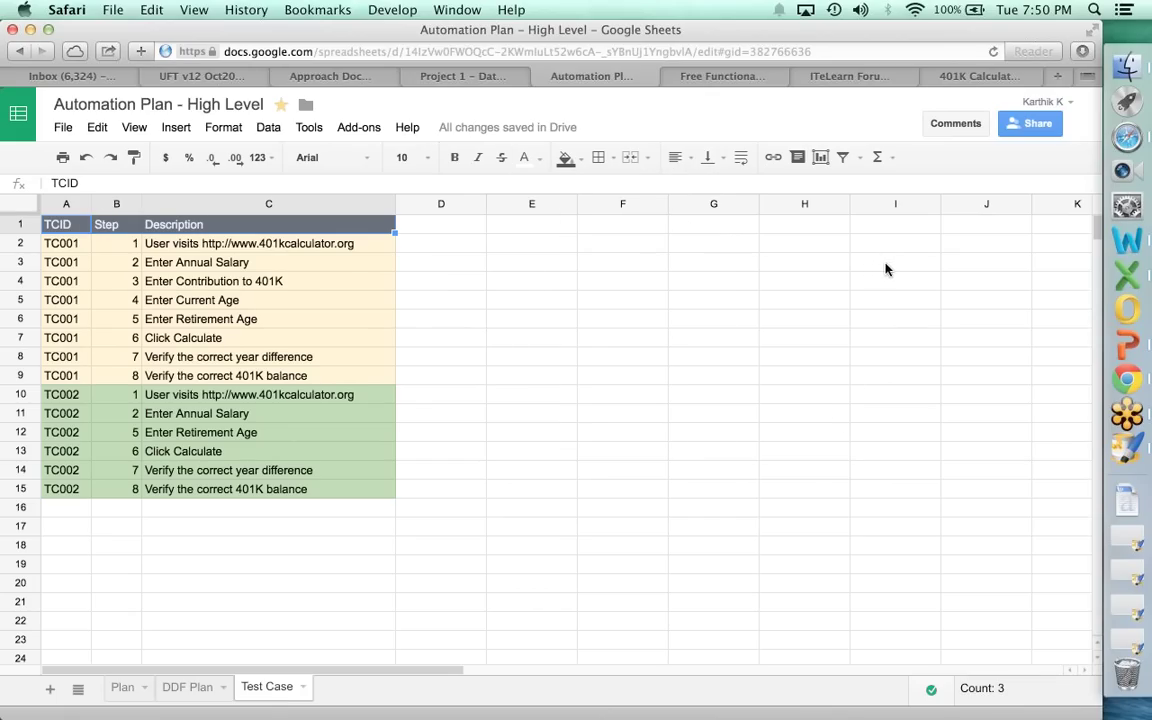
On the DDF Plan sheet, replace step 2's description with "Identify the Test Case(s)".
left_click(190, 688)
left_click(116, 290)
key("Up")
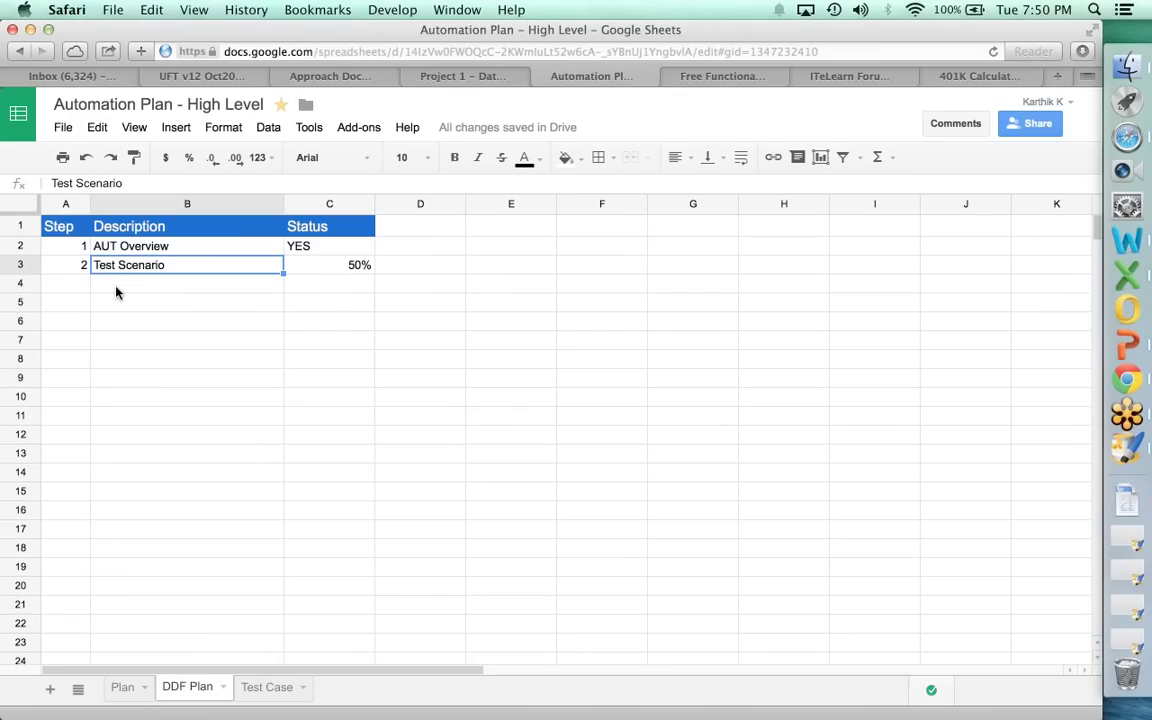
type("Identify the Test Cases")
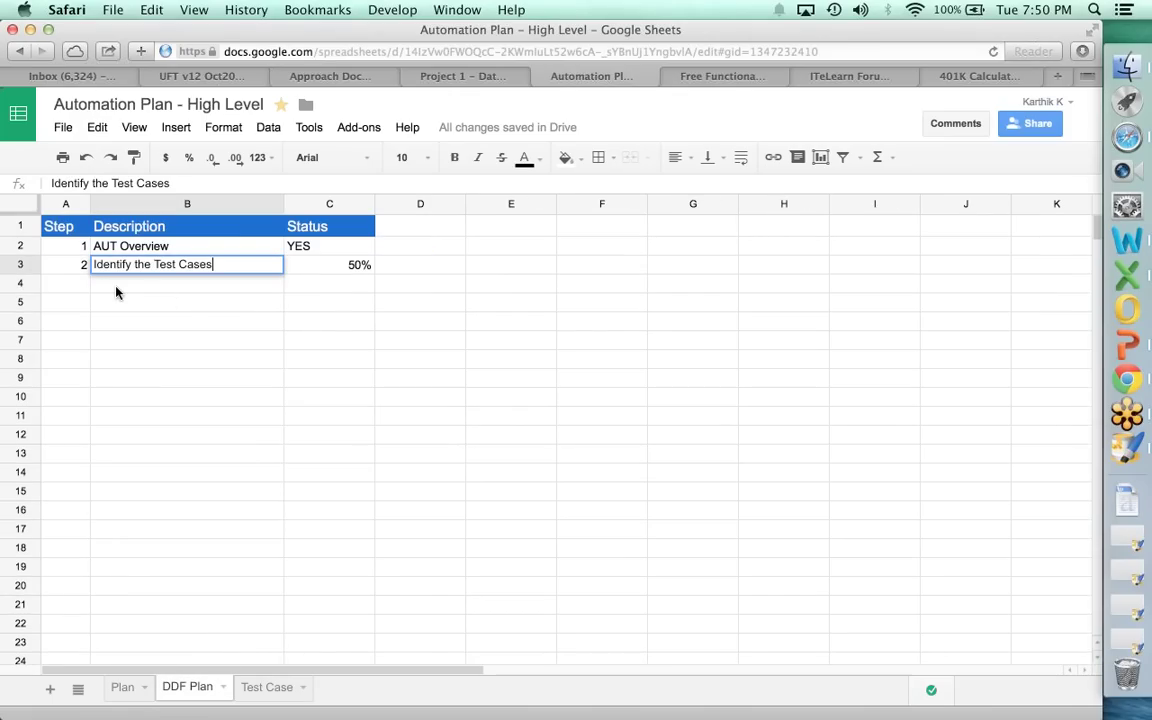
key("BackSpace")
type("(s)")
key("Return")
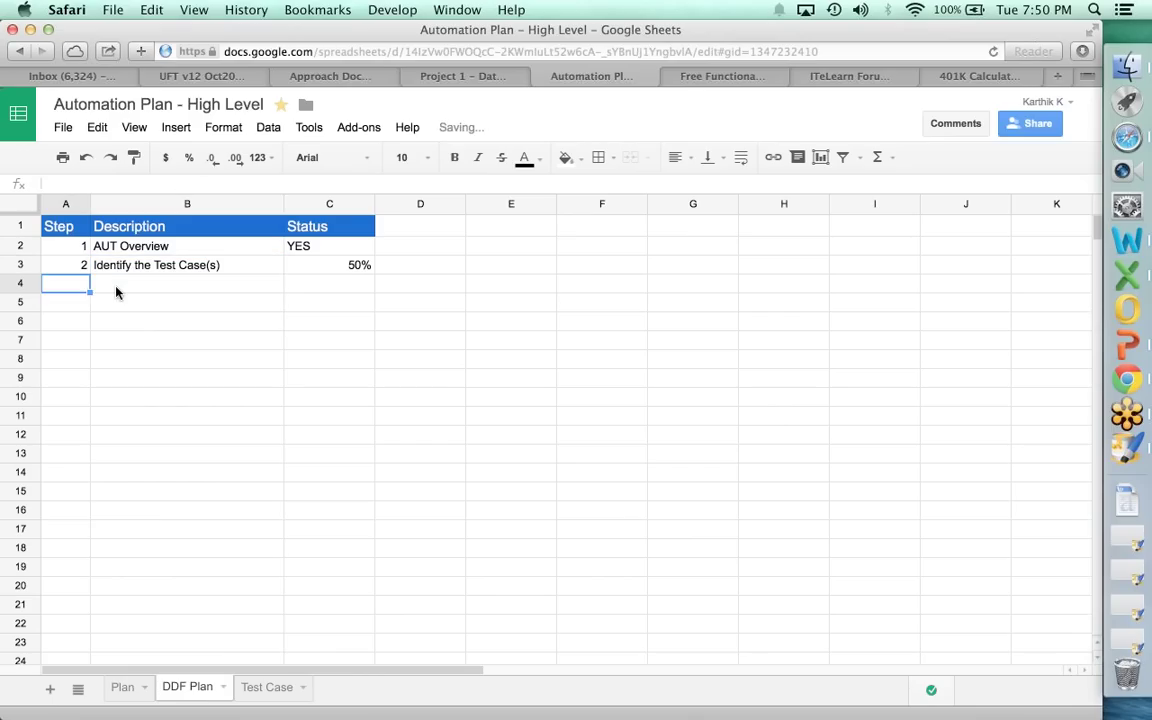
Add step 3 in row 4 of the DDF Plan sheet with the description "Identify the Test Data".
type("Iden")
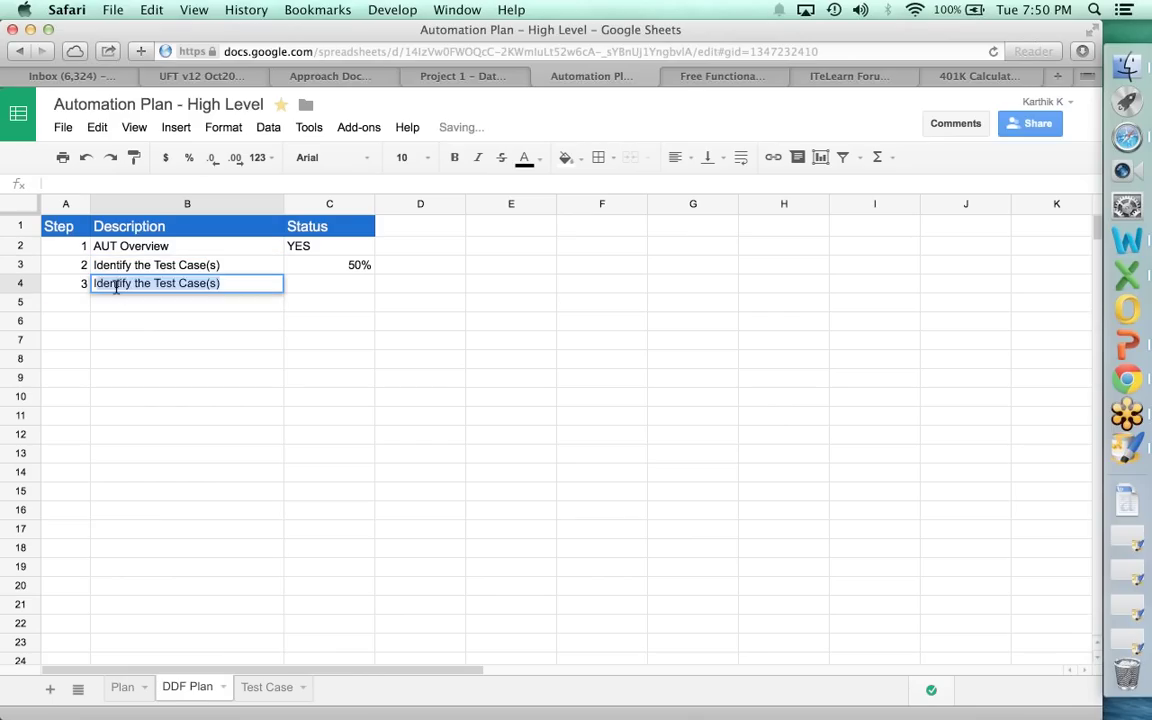
type("tify the ")
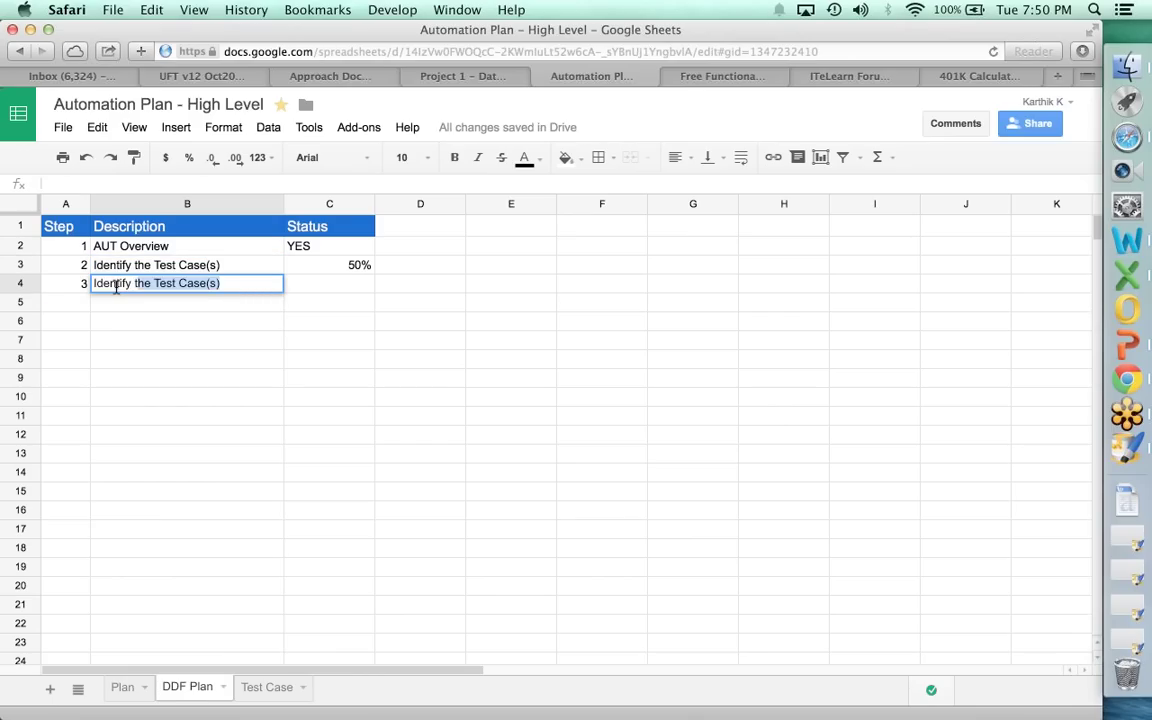
type("Test Data")
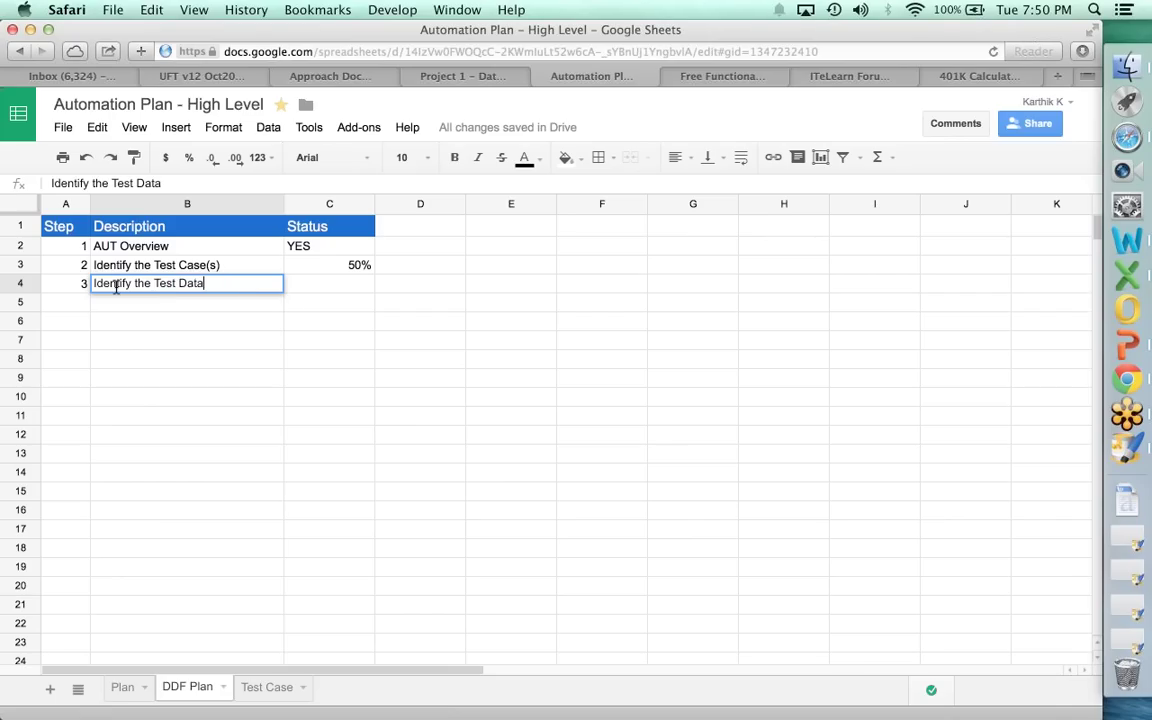
key("Return")
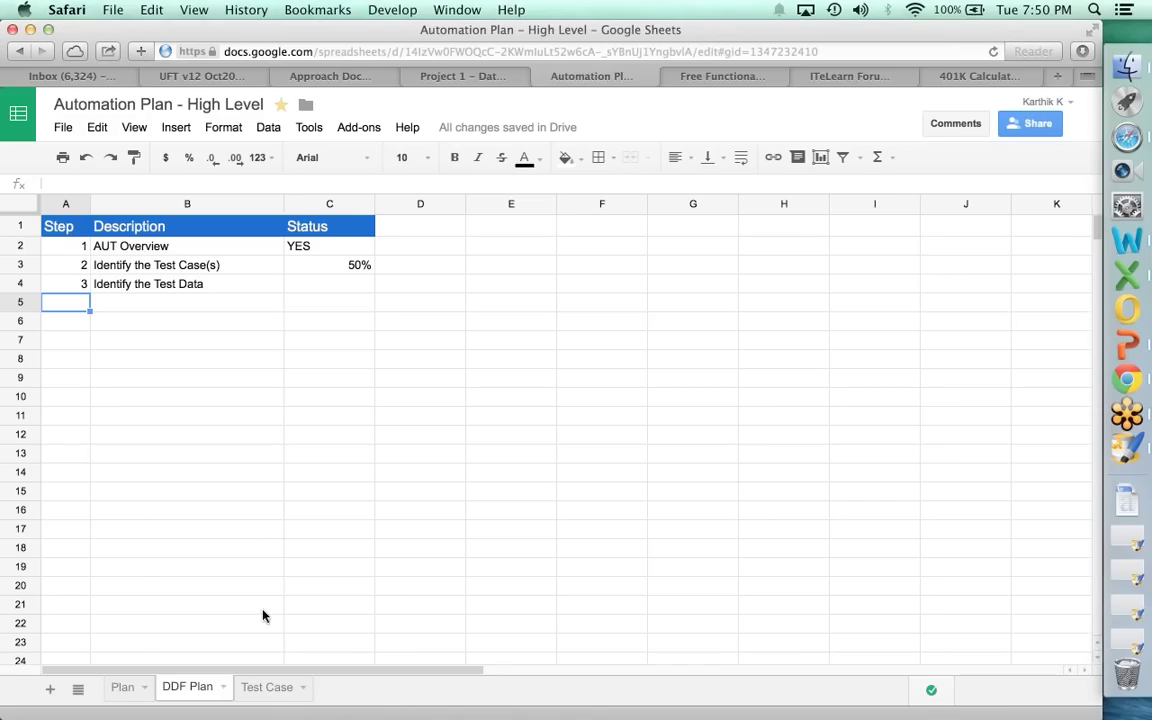
On the Test Case sheet, add the header TestData in D1 and narrow column D to fit it.
left_click(272, 688)
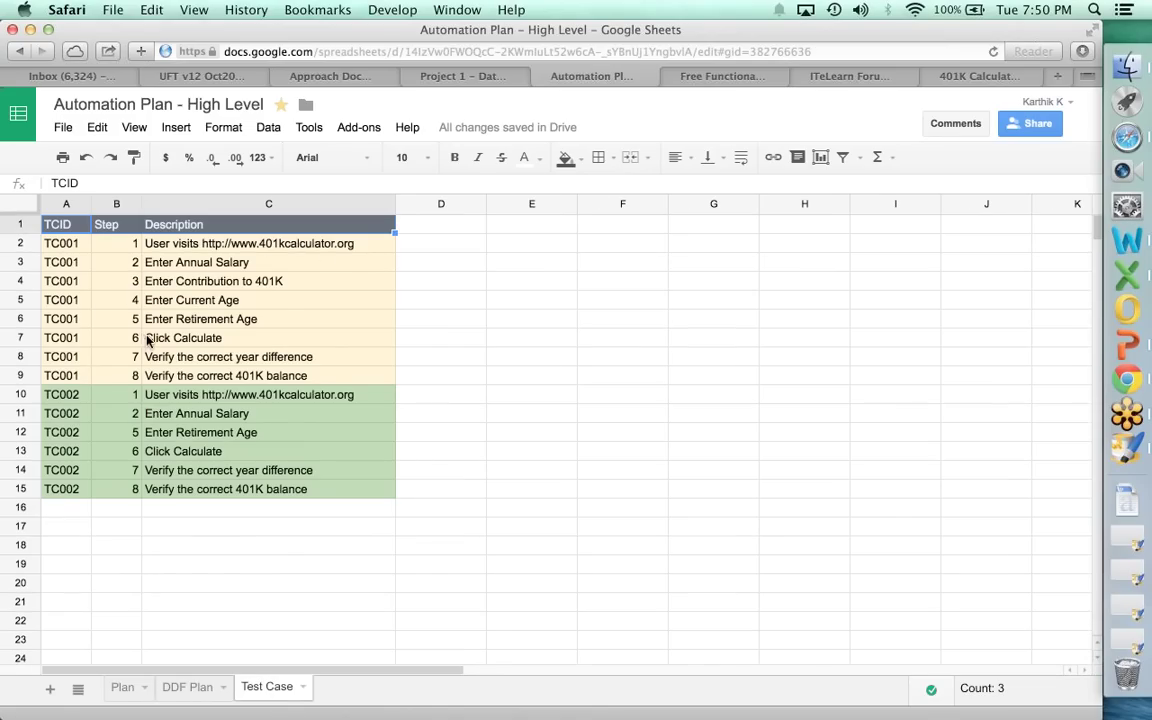
left_click(430, 231)
type("TestData")
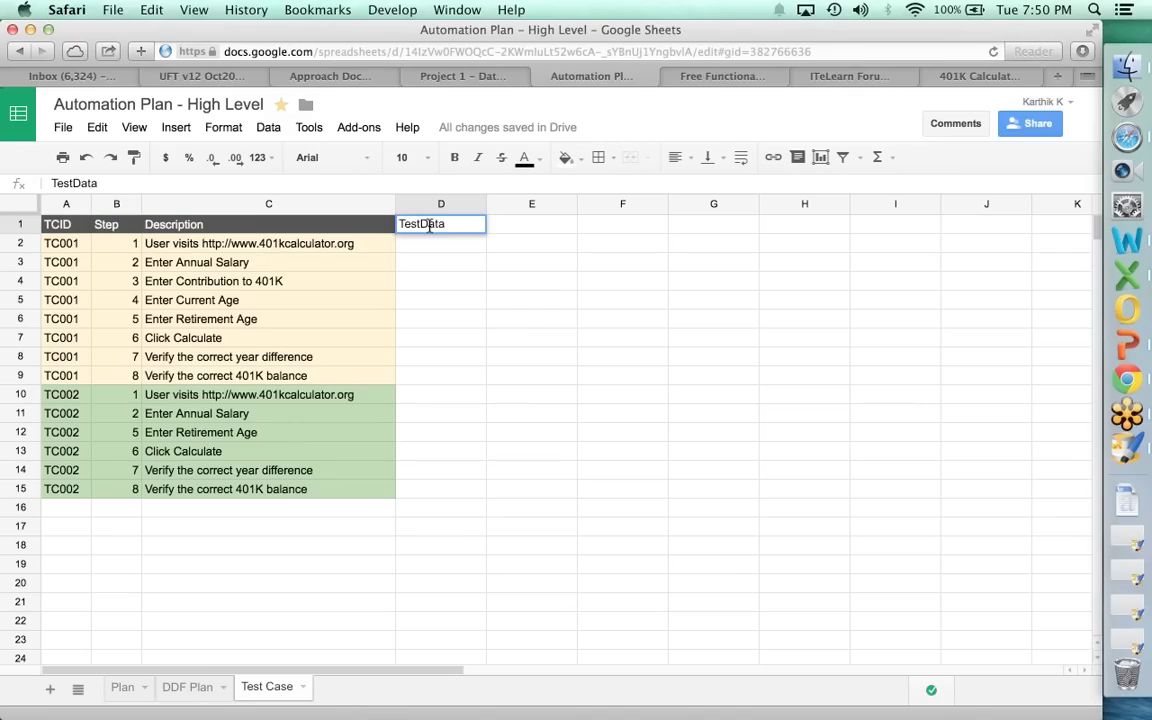
key("Return")
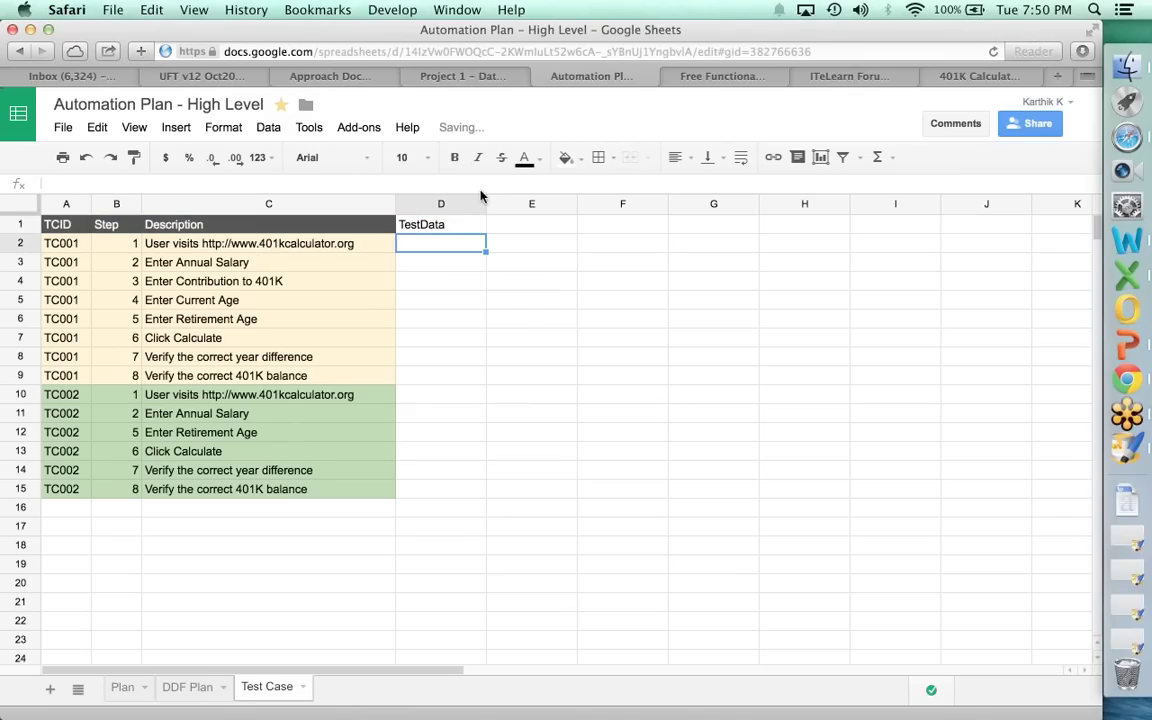
left_click_drag(487, 203, 454, 203)
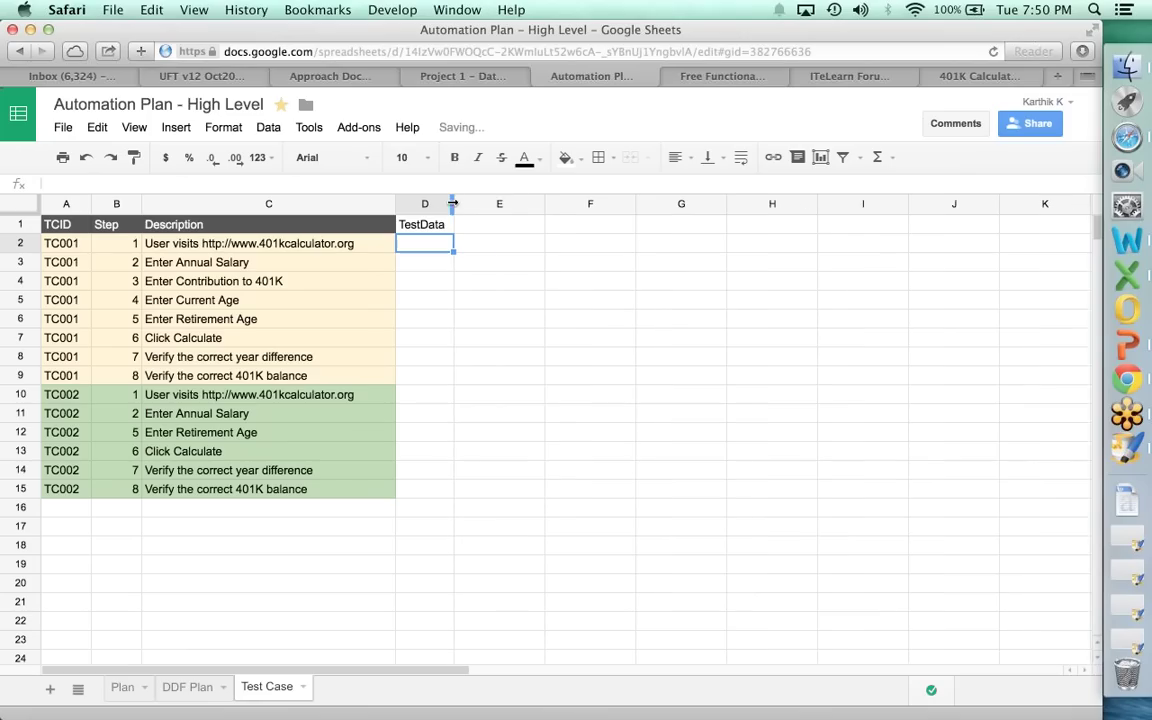
Enter Y in the TestData column for step 1 of TC001.
left_click(254, 246)
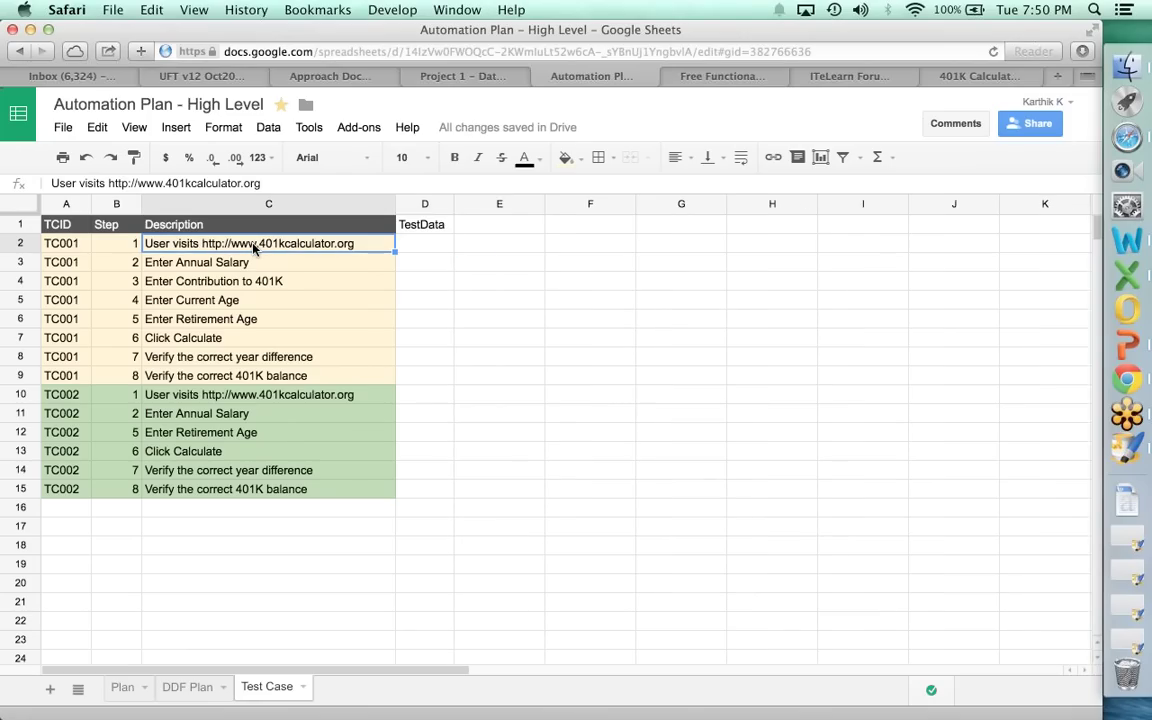
key("Right")
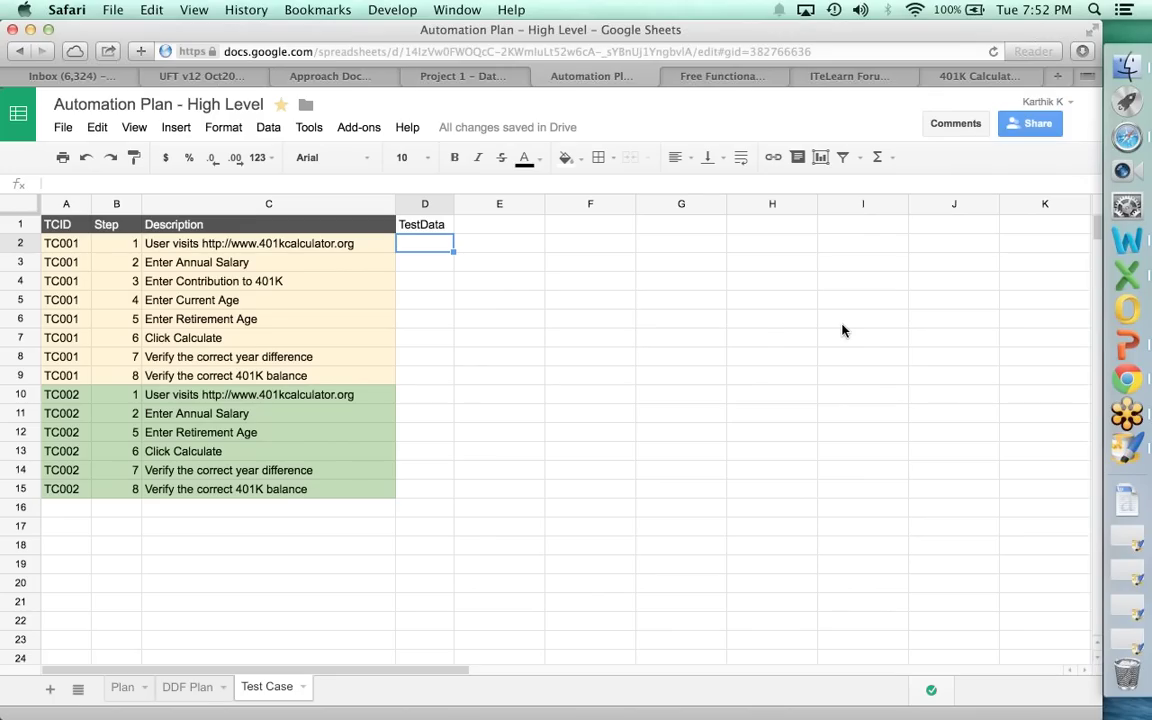
type("Y")
key("Return")
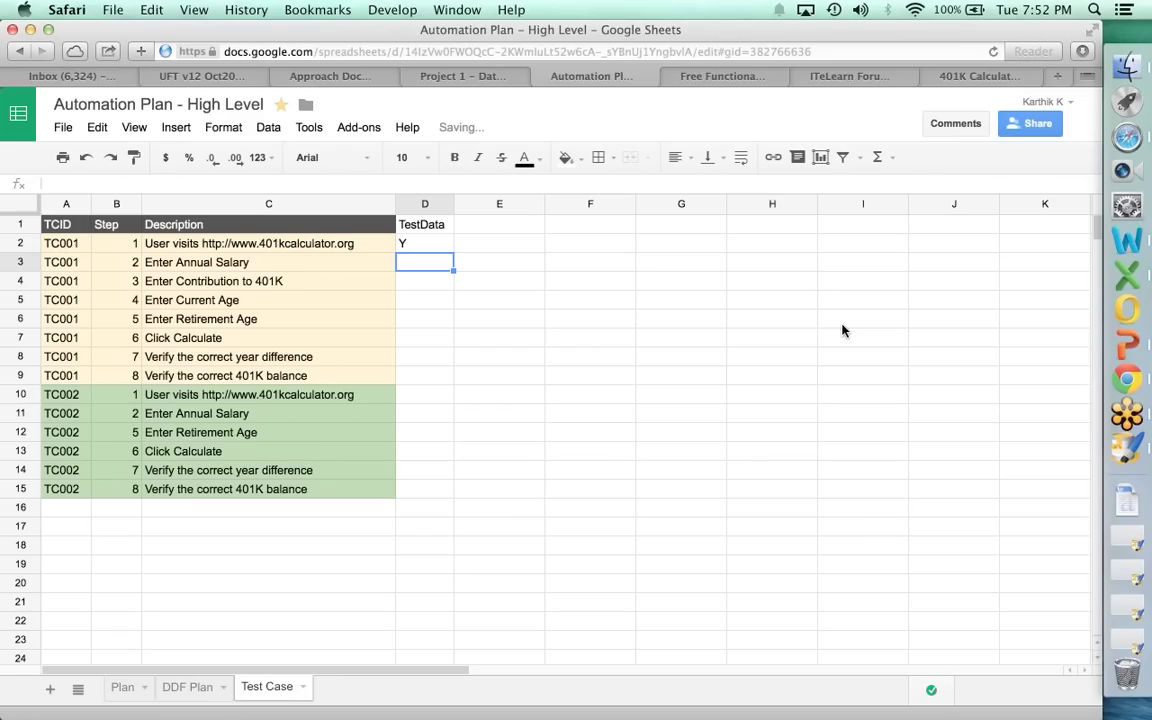
Try to open the QA version of the 401K calculator site by replacing www with qa in its address.
left_click(978, 76)
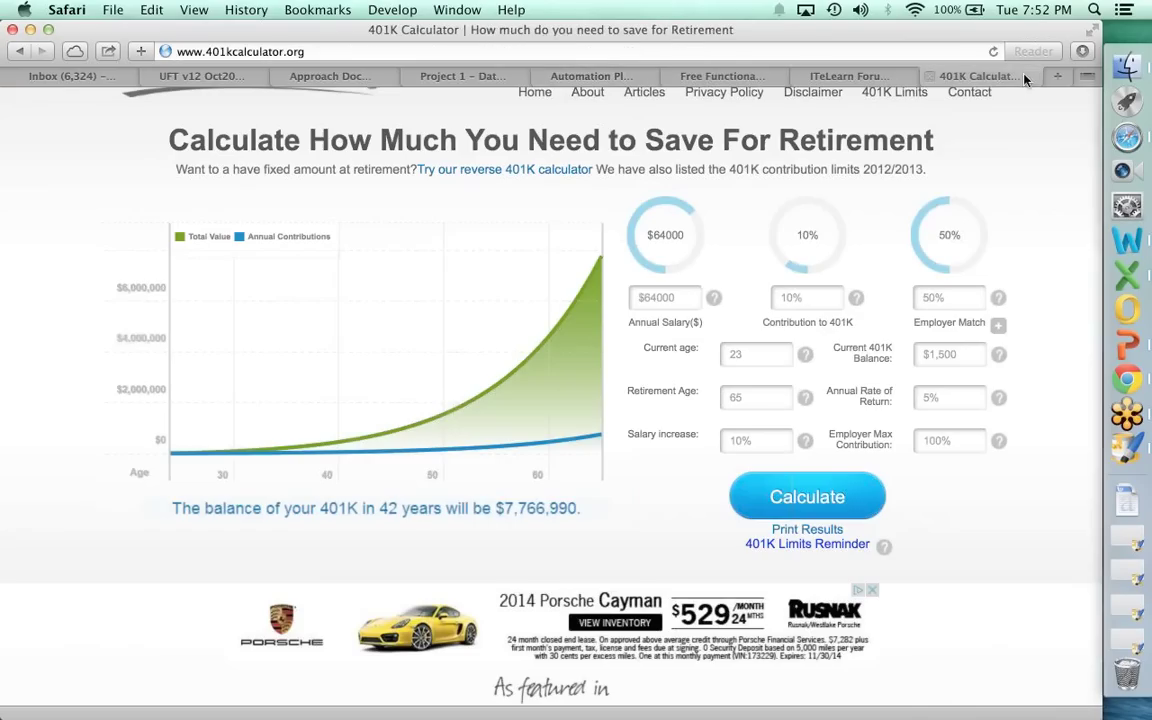
left_click(590, 54)
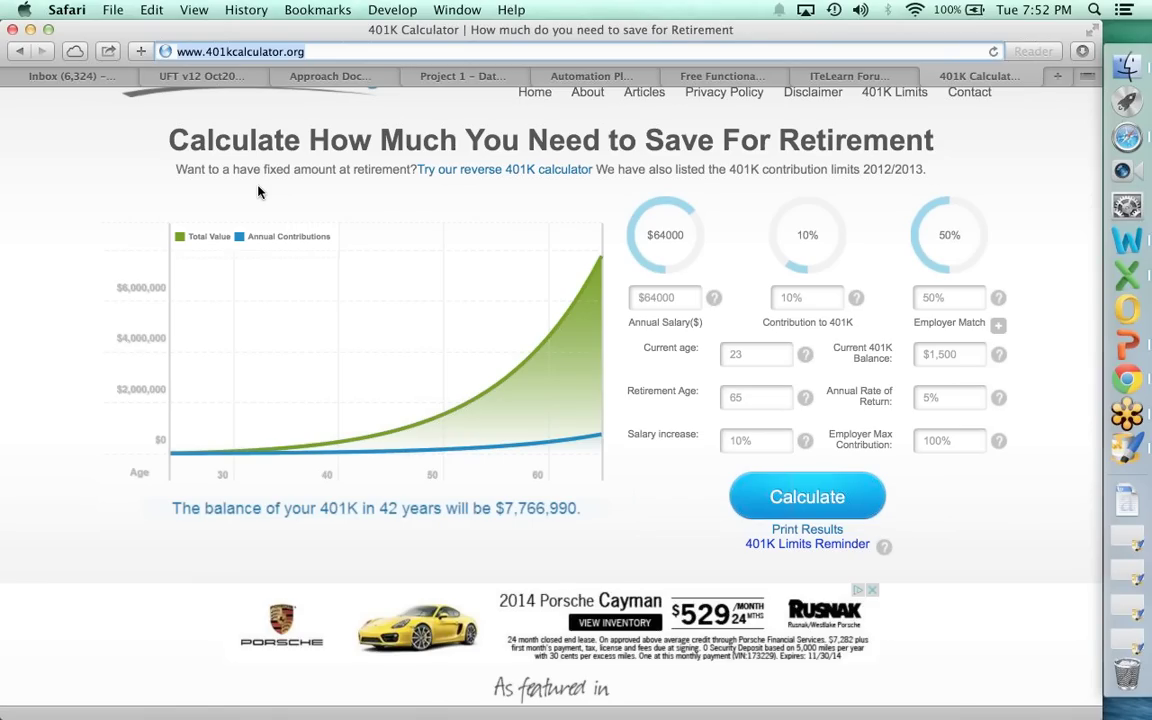
key("Left")
key("Right")
key("Right")
key("Right")
key("Right")
key("BackSpace")
key("BackSpace")
key("BackSpace")
type("qa")
key("Return")
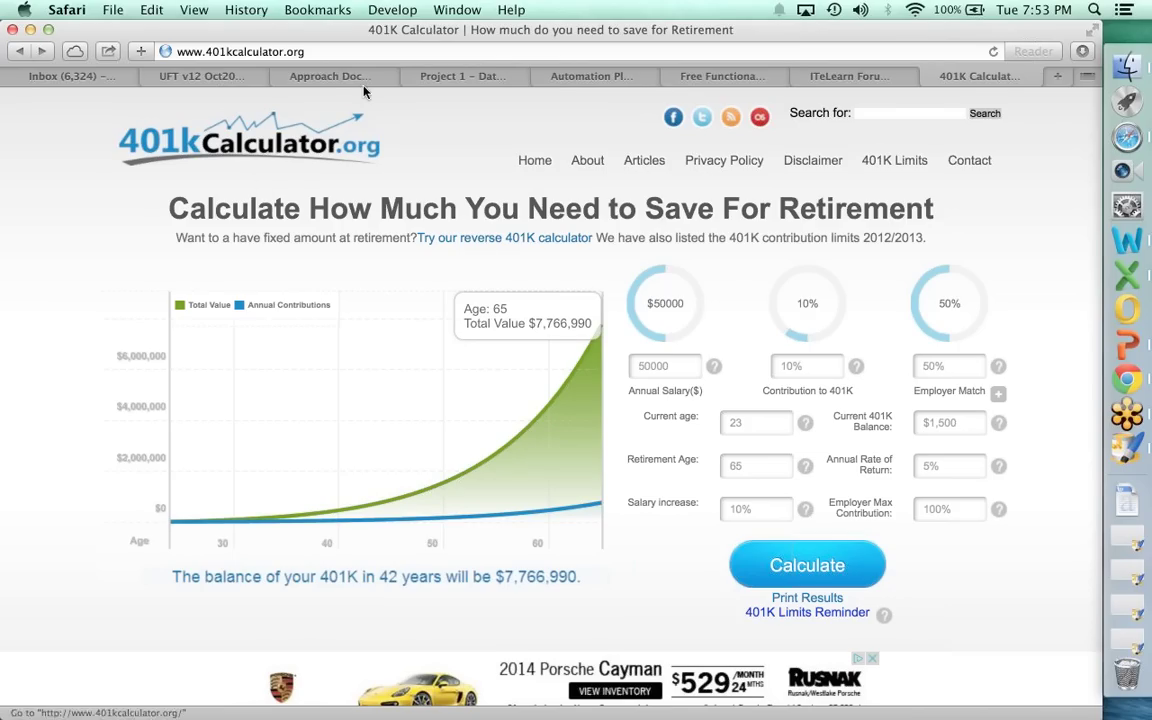
Back in the automation plan spreadsheet, enter Y in the TestData column for steps 2 to 5 of TC001.
left_click(586, 76)
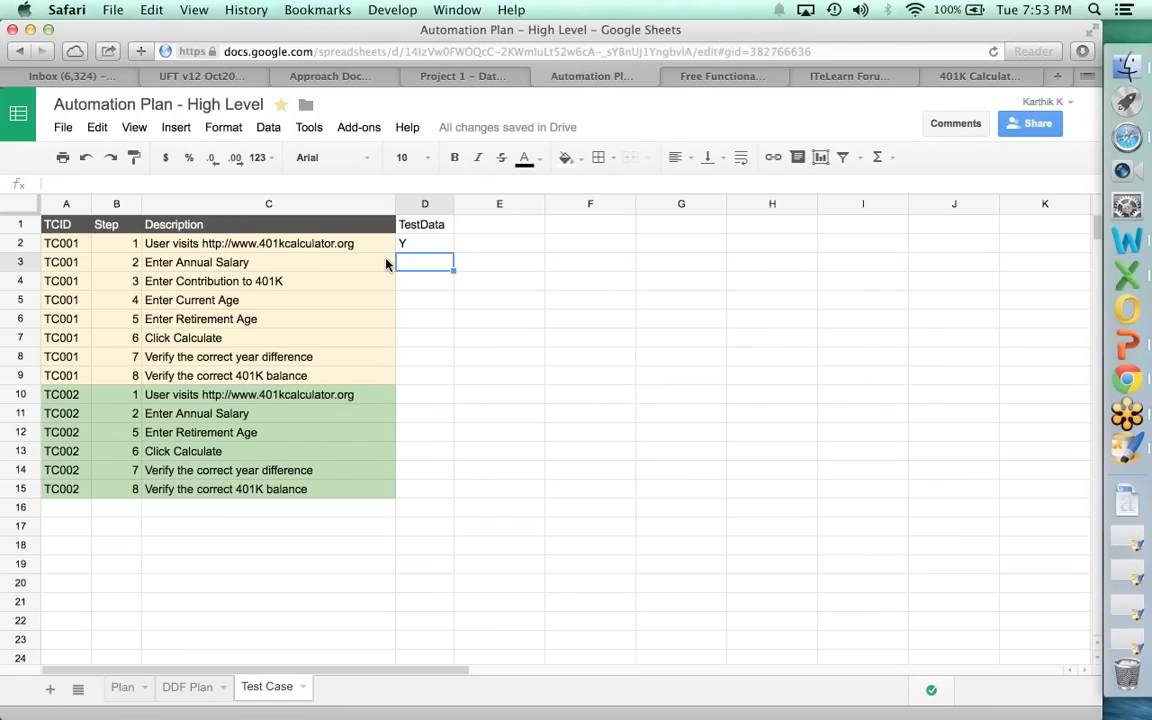
type("Y")
key("Return")
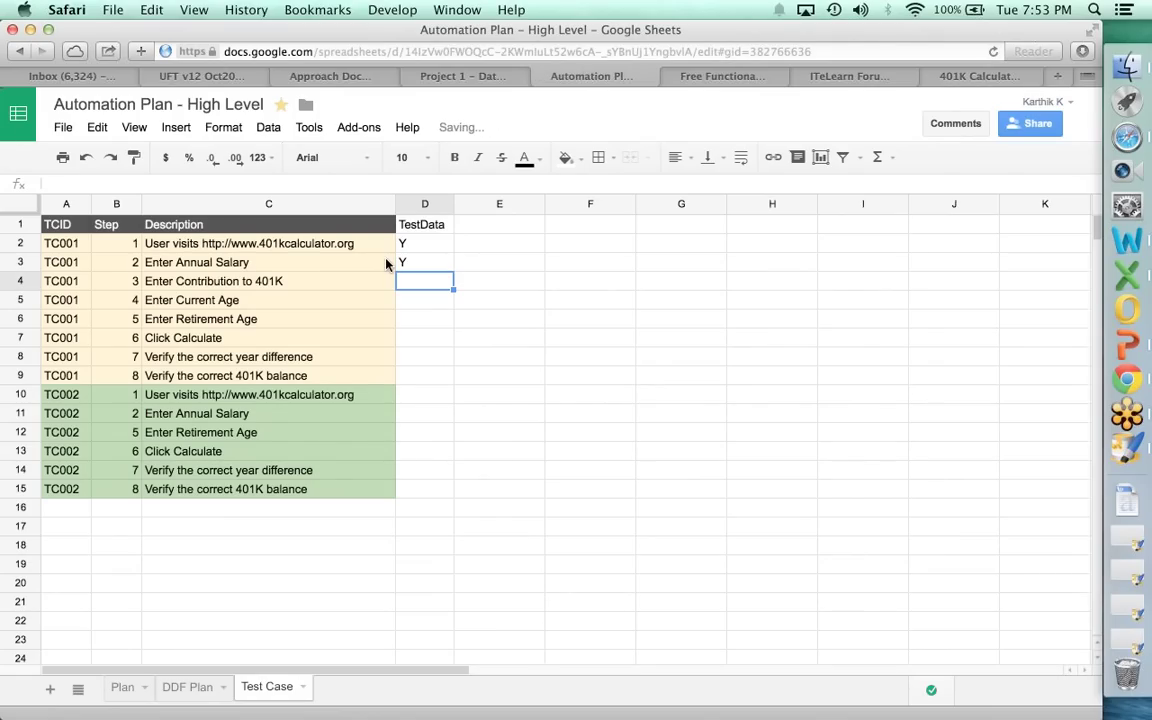
type("Y")
key("Return")
type("Y")
key("Return")
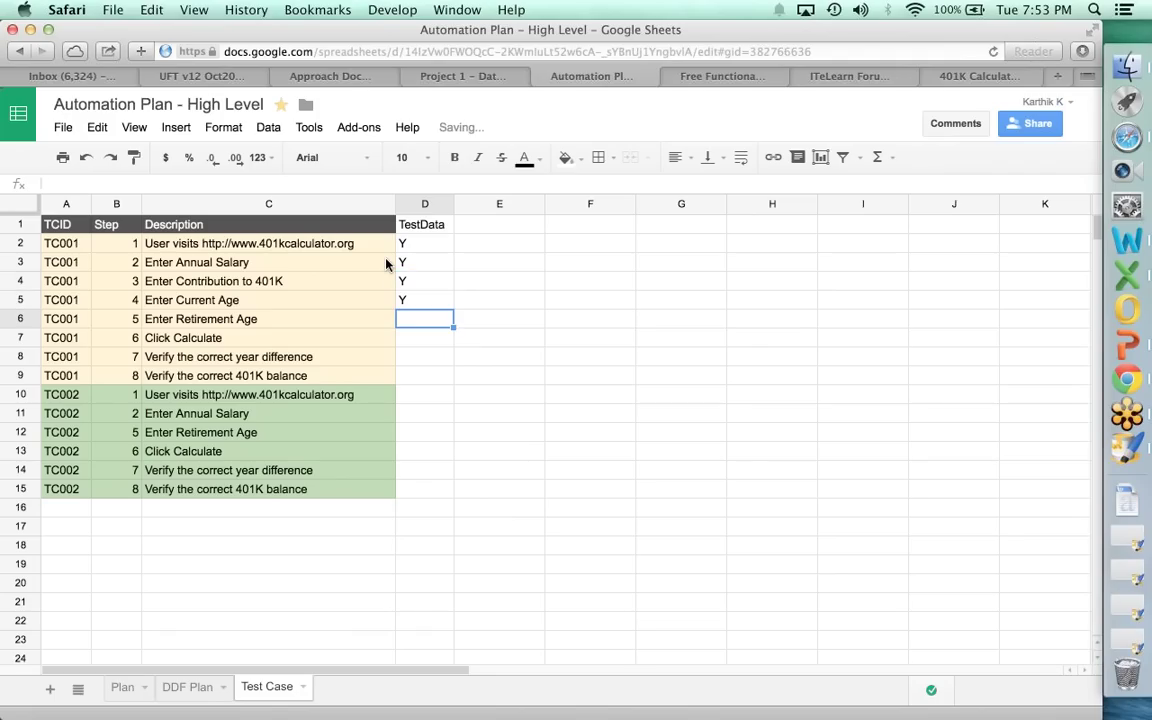
type("Y")
key("Return")
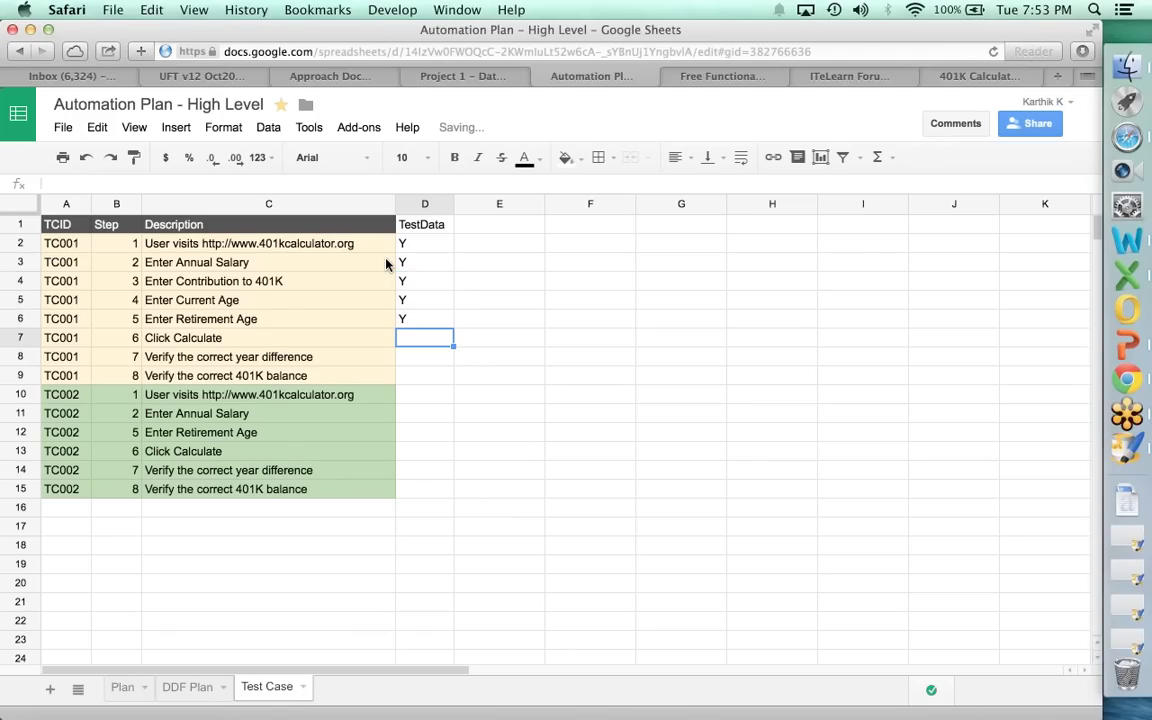
Enter N in the TestData column for steps 6 to 8 of TC001.
type("N")
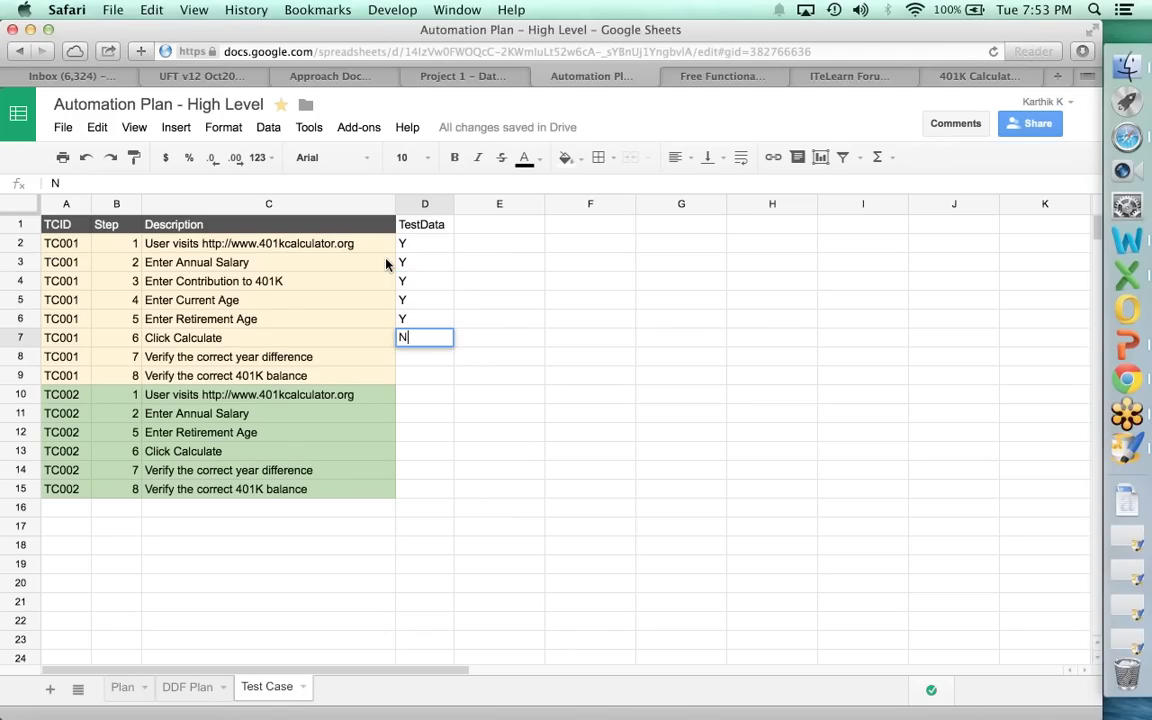
key("Return")
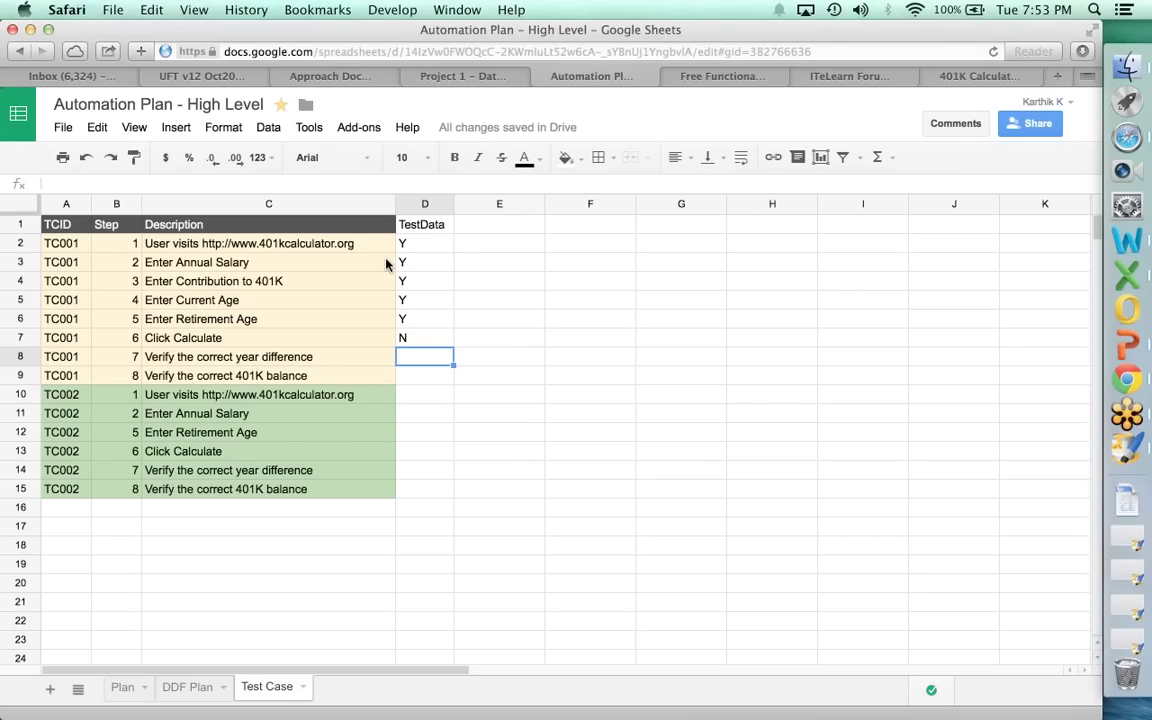
type("N")
key("Return")
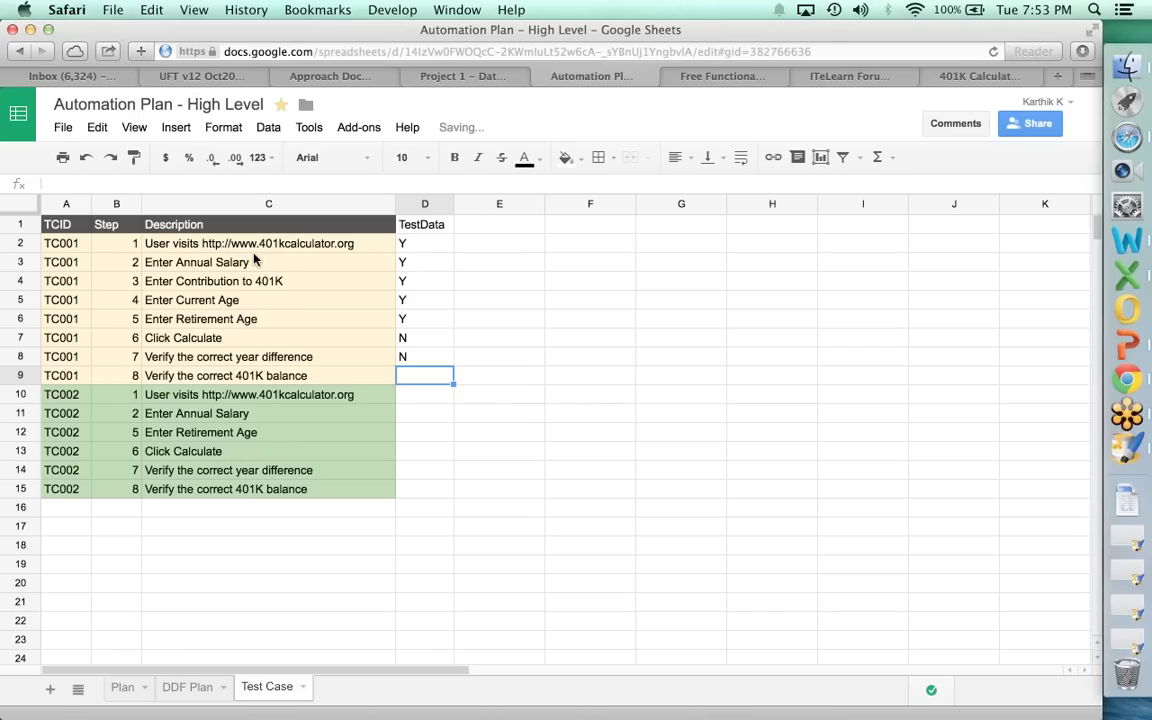
left_click_drag(255, 260, 244, 342)
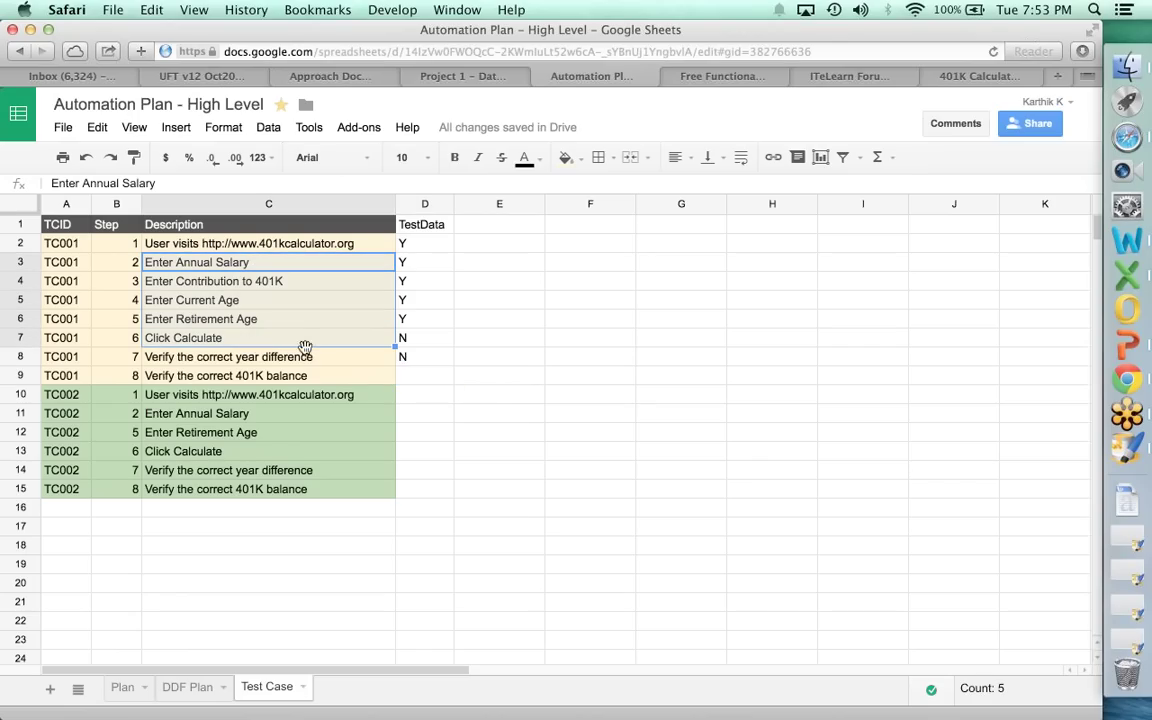
left_click(419, 376)
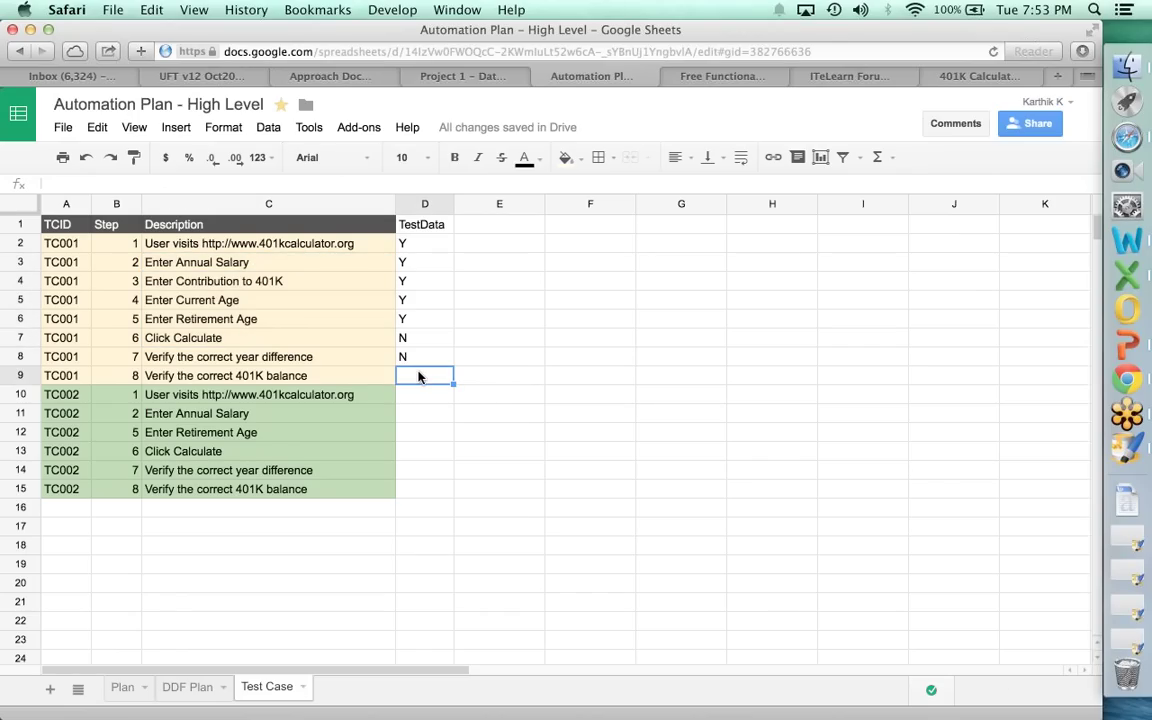
type("N")
key("Return")
left_click(419, 373)
Add the header TDName in E1 of the Test Case sheet.
left_click(489, 227)
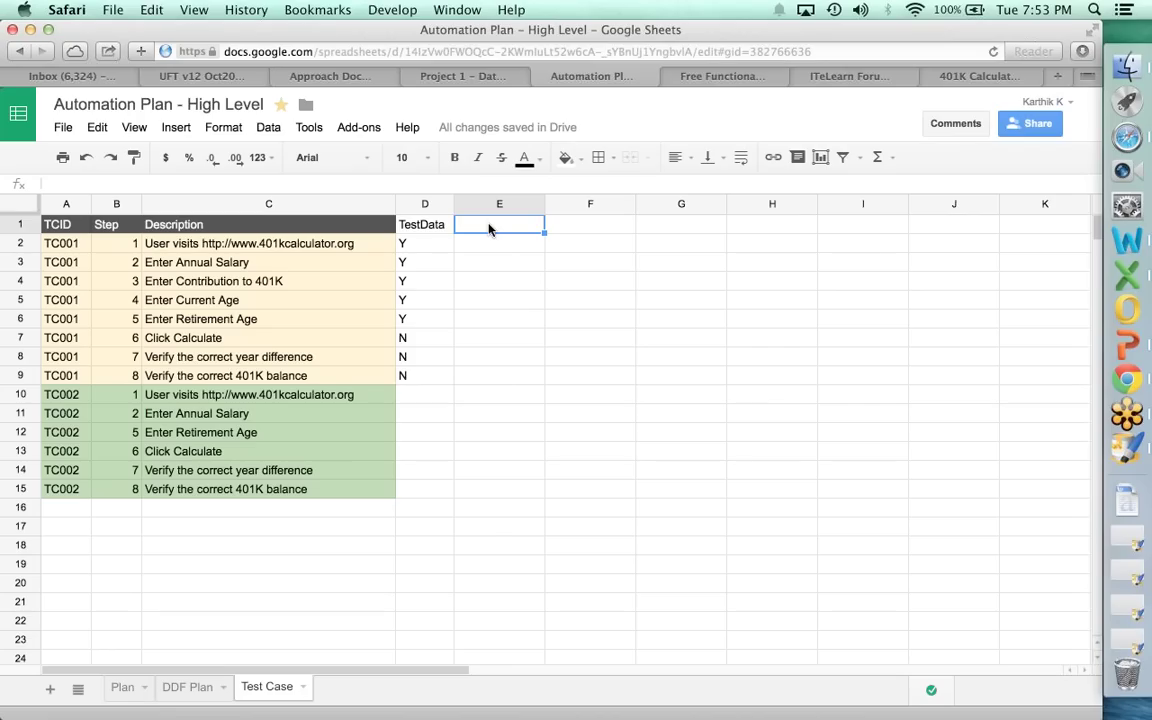
type("TDNa")
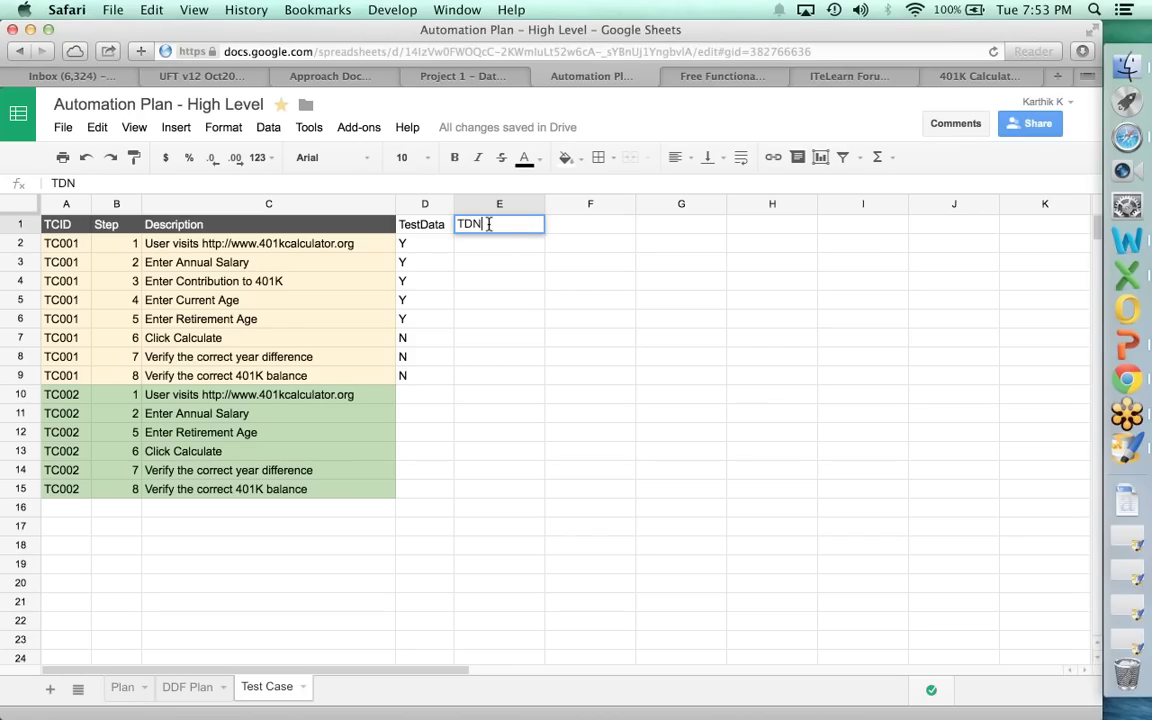
key("BackSpace")
key("BackSpace")
type("Name")
key("Return")
Enter the TDName values URL for step 1 and AnnSalary for step 2 of TC001.
type("URL")
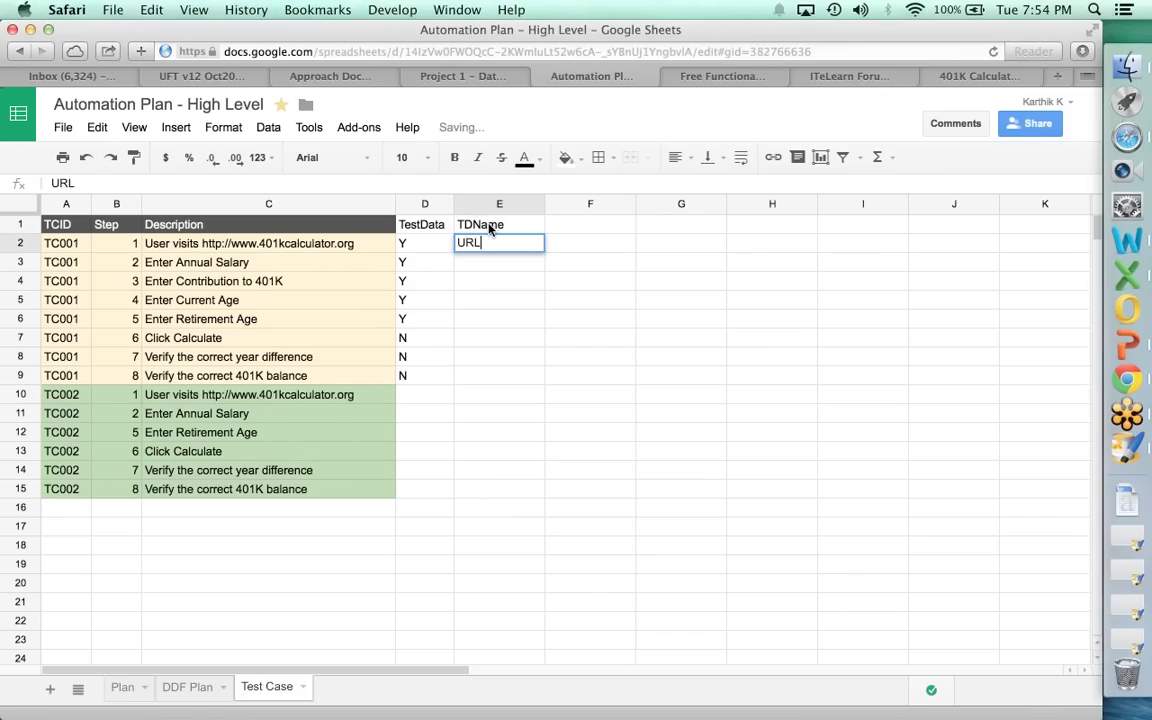
key("Return")
type("AnnSalara")
key("BackSpace")
type("y")
key("Return")
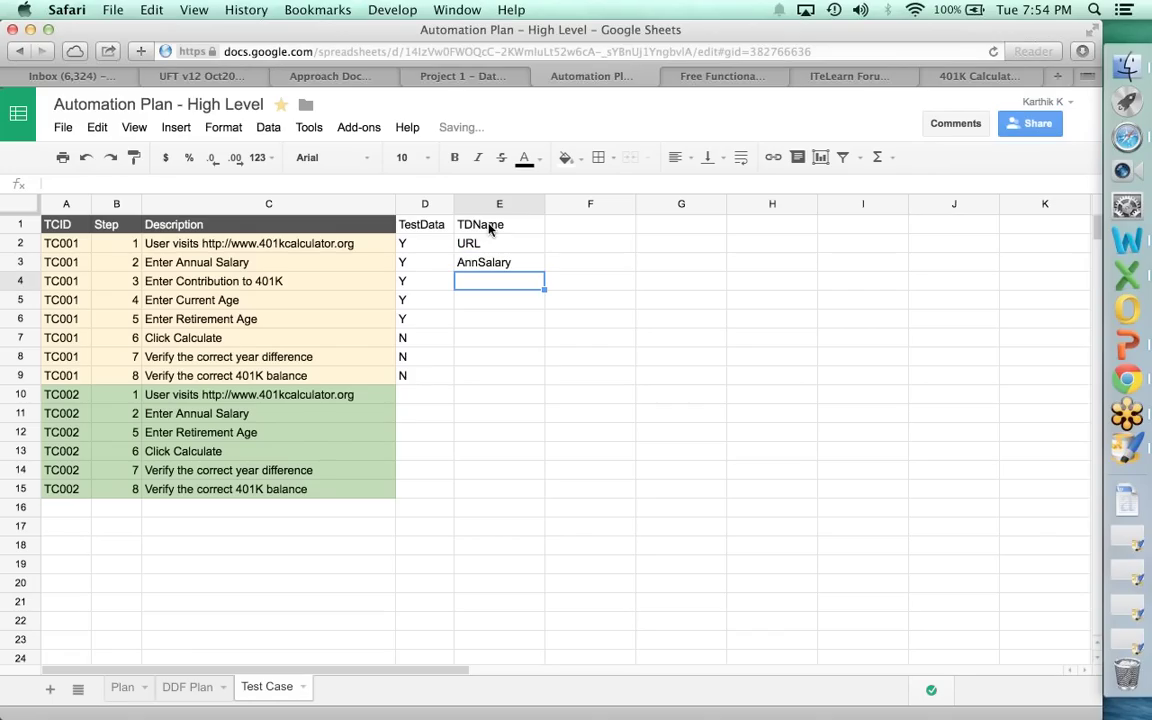
Enter the TDName values 401K, cAge and rAge for steps 3, 4 and 5 of TC001.
type("4")
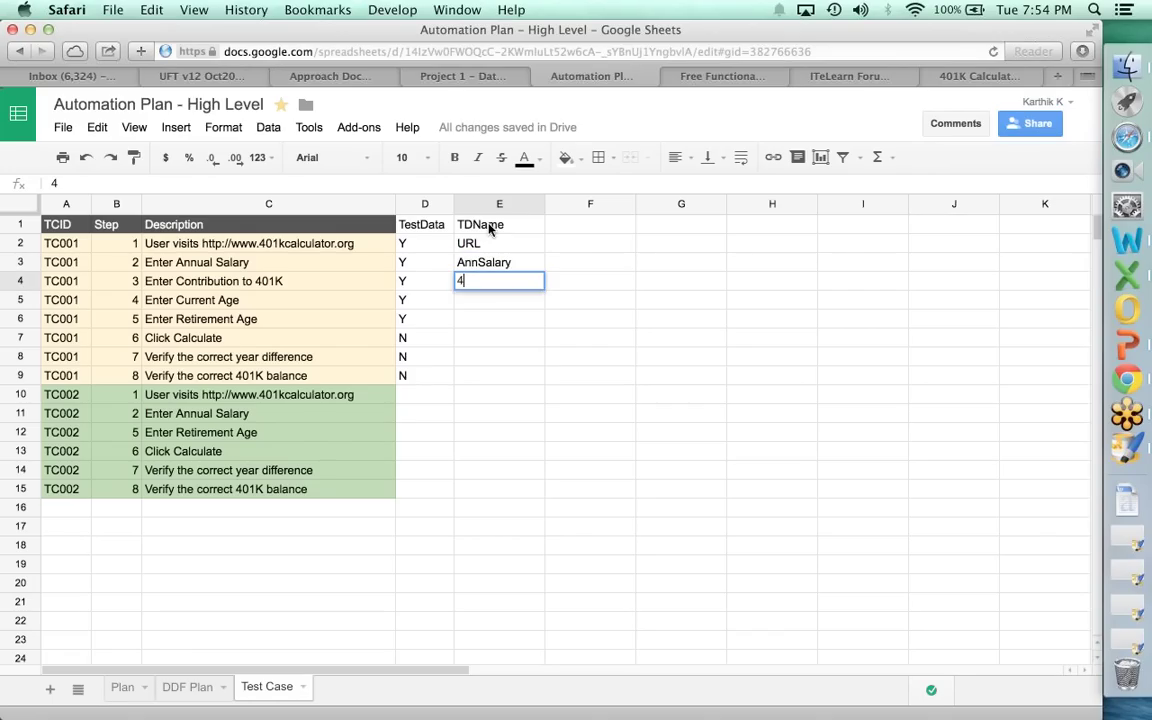
type("01K")
key("Return")
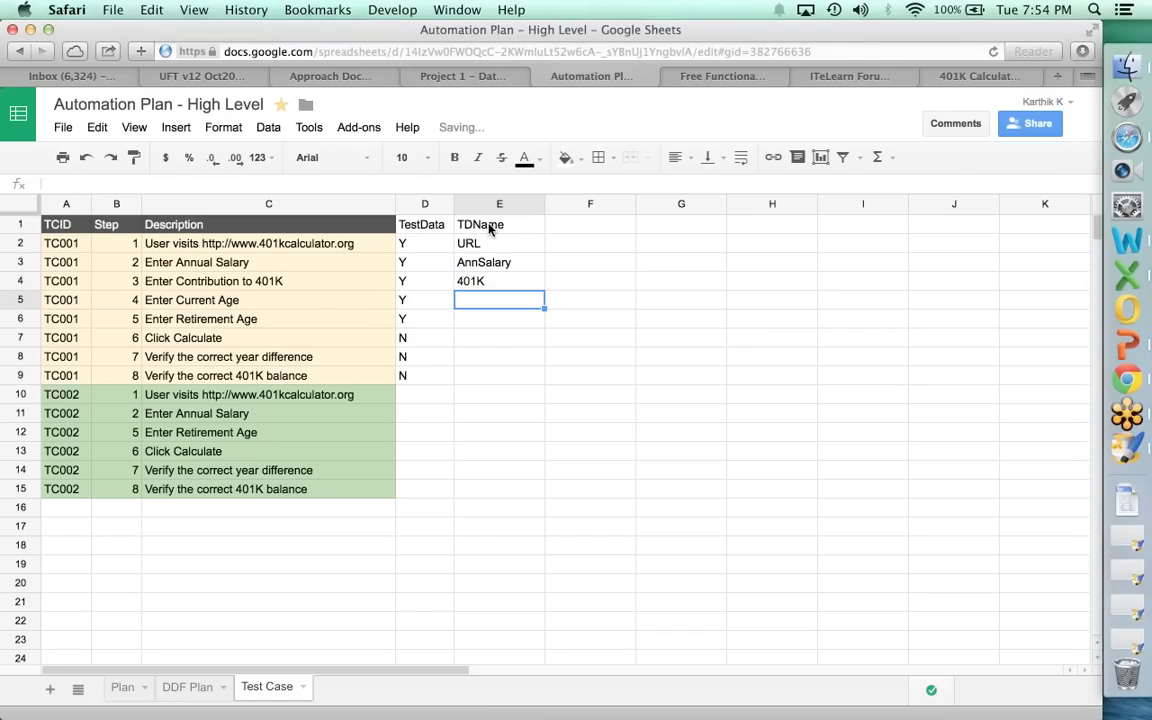
type("cAge")
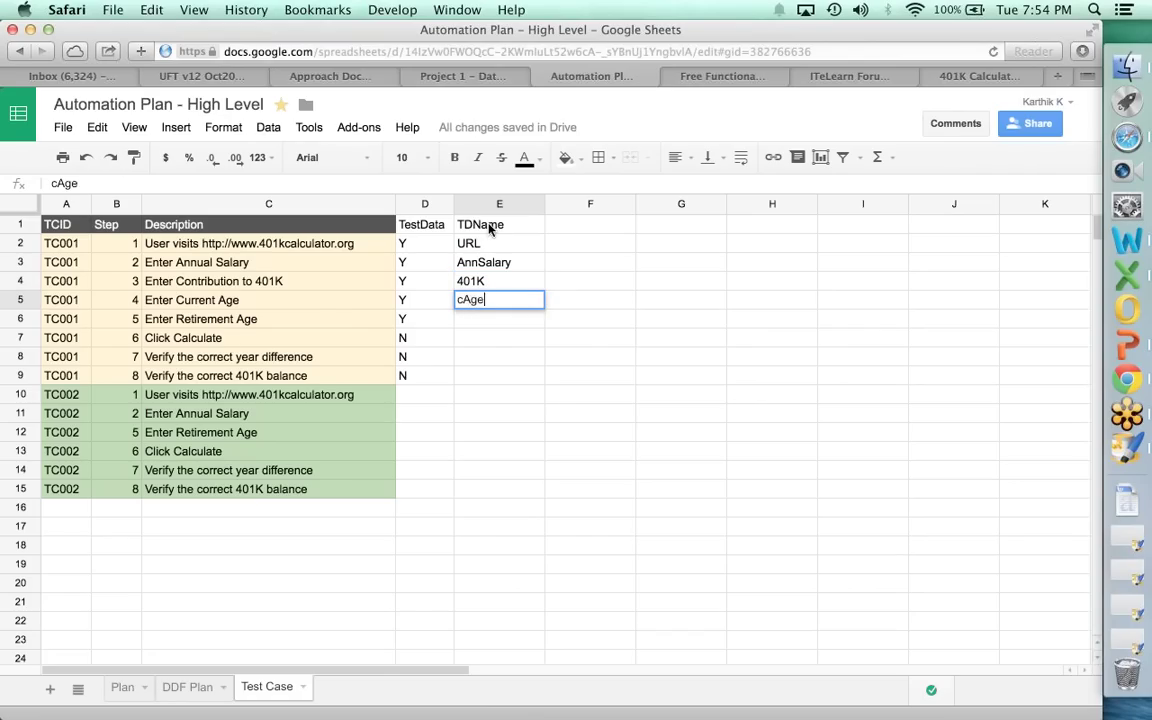
key("Return")
type("rAge")
key("Return")
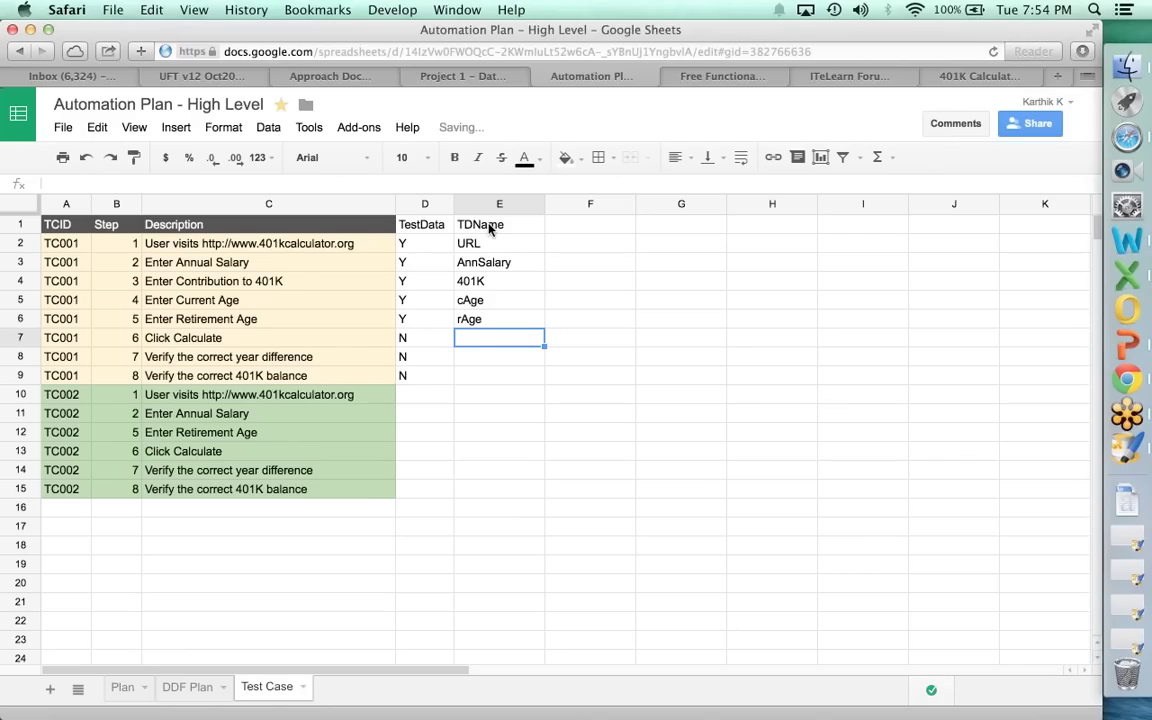
Enter Y in the TestData column for steps 1, 2 and 5 of TC002.
key("Down")
key("Down")
key("Down")
key("Left")
type("Y")
key("Return")
type("Y")
key("Return")
type("Y")
key("Return")
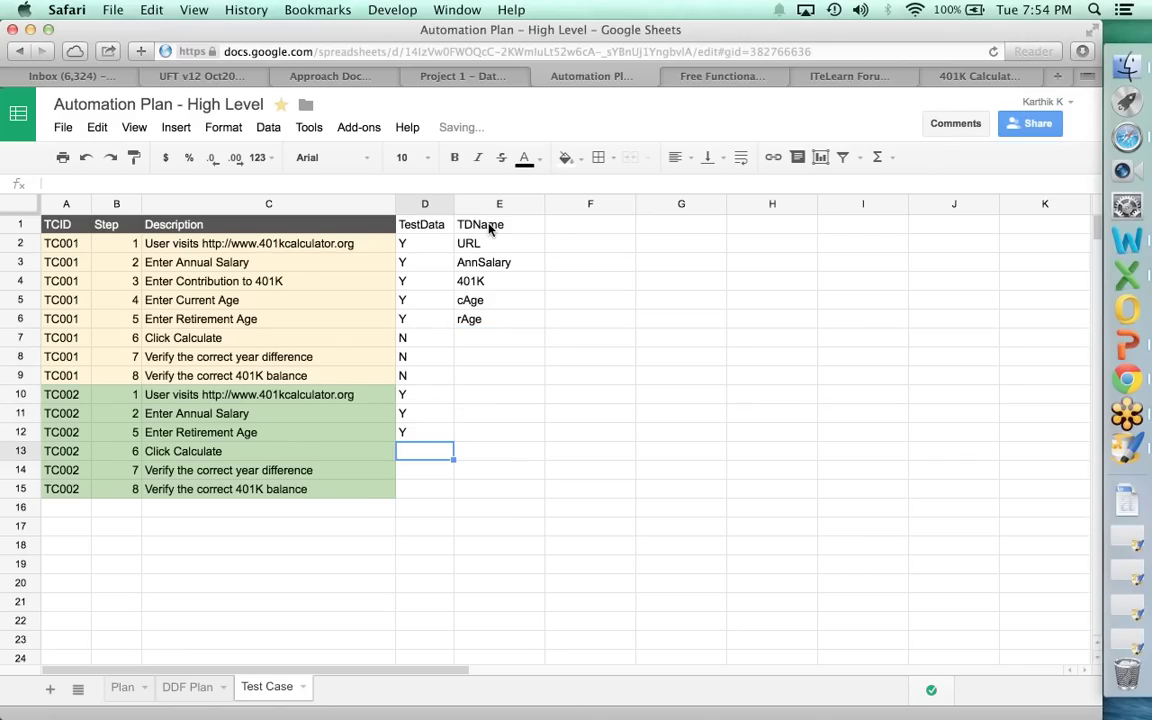
Enter N in the TestData column for step 6 of TC002 and copy it to steps 7 and 8.
type("N")
key("super+c")
key("Down")
key("shift+Down")
key("super+v")
Copy the five TDName values of TC001 from E2:E6 into the TC002 rows starting at E10.
key("Right")
key("Up")
key("Up")
key("Up")
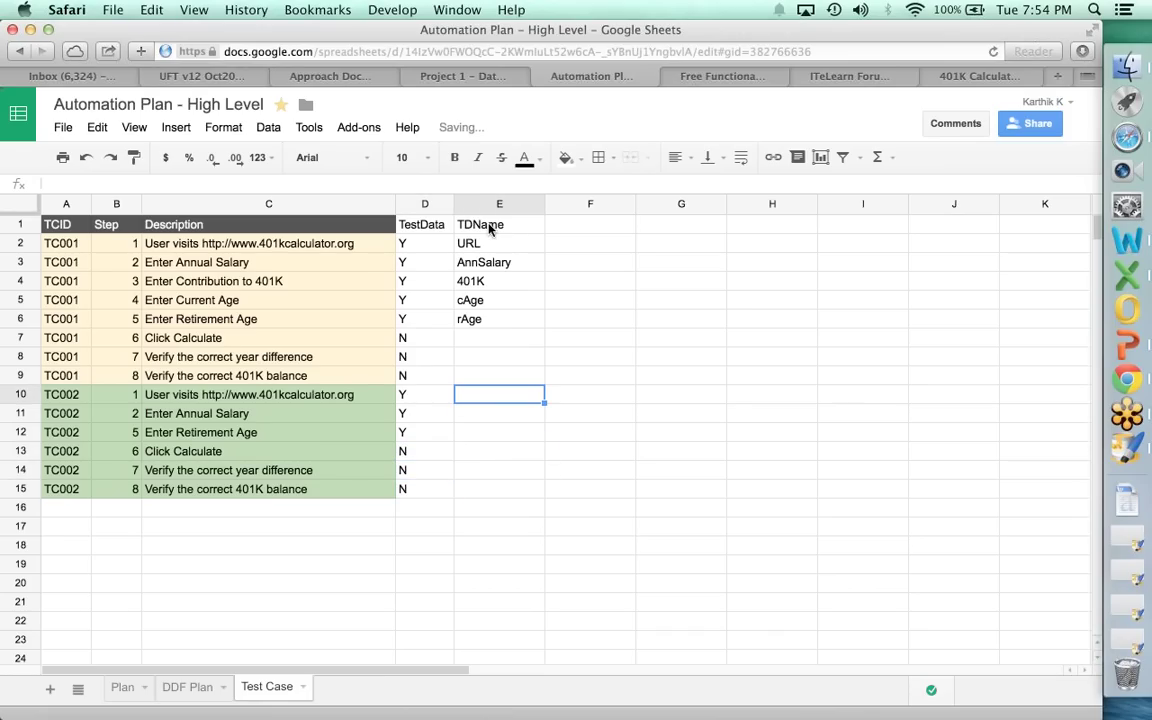
right_click(487, 242)
left_click(481, 246)
key("shift+Down")
key("shift+Down")
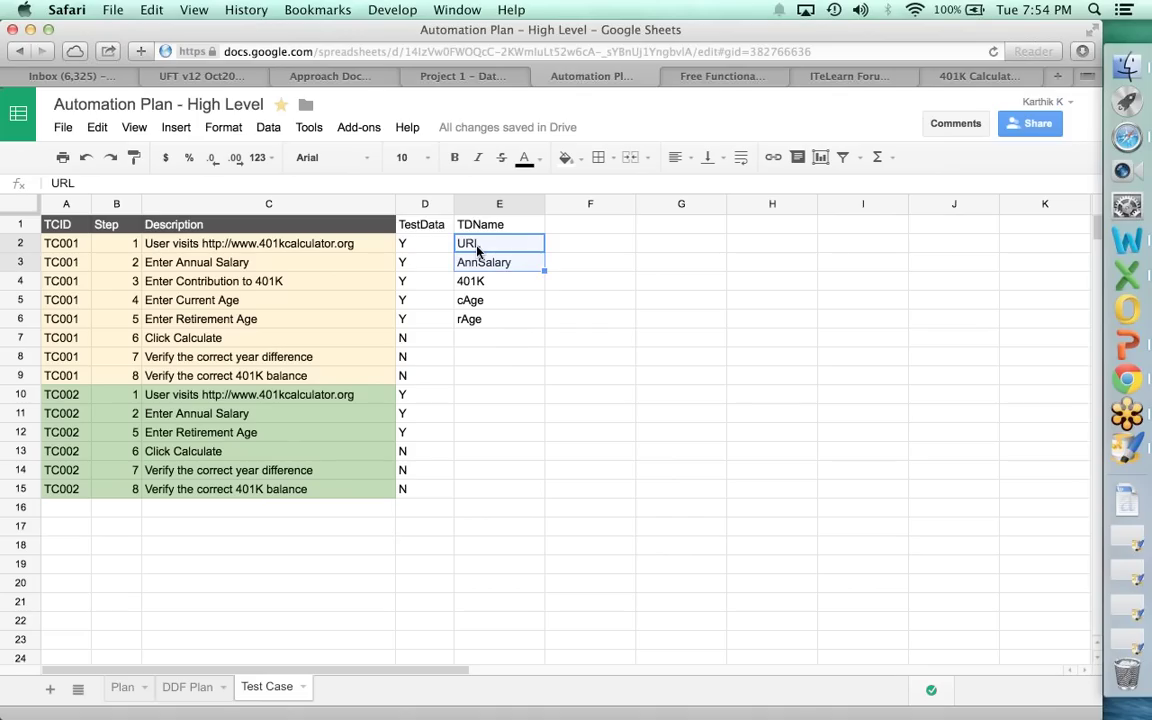
key("shift+Down")
key("shift+Down")
key("super+c")
key("Down")
key("Down")
key("Down")
key("Down")
key("Down")
key("Down")
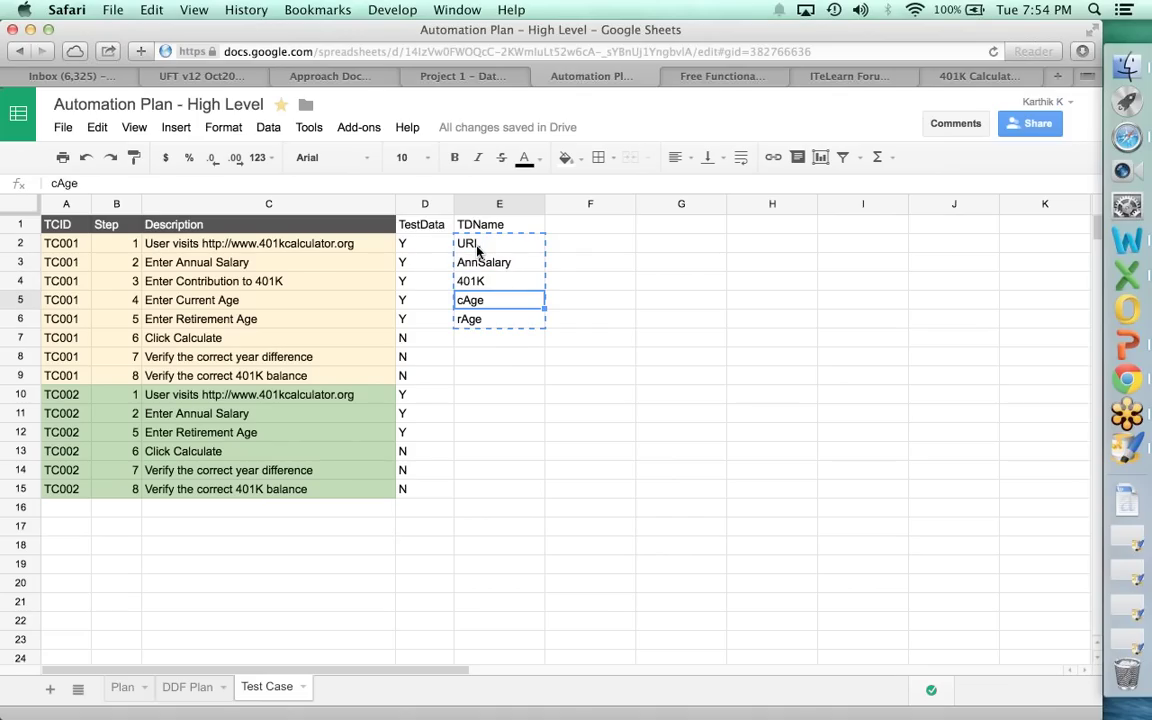
key("Down")
key("Down")
key("super+v")
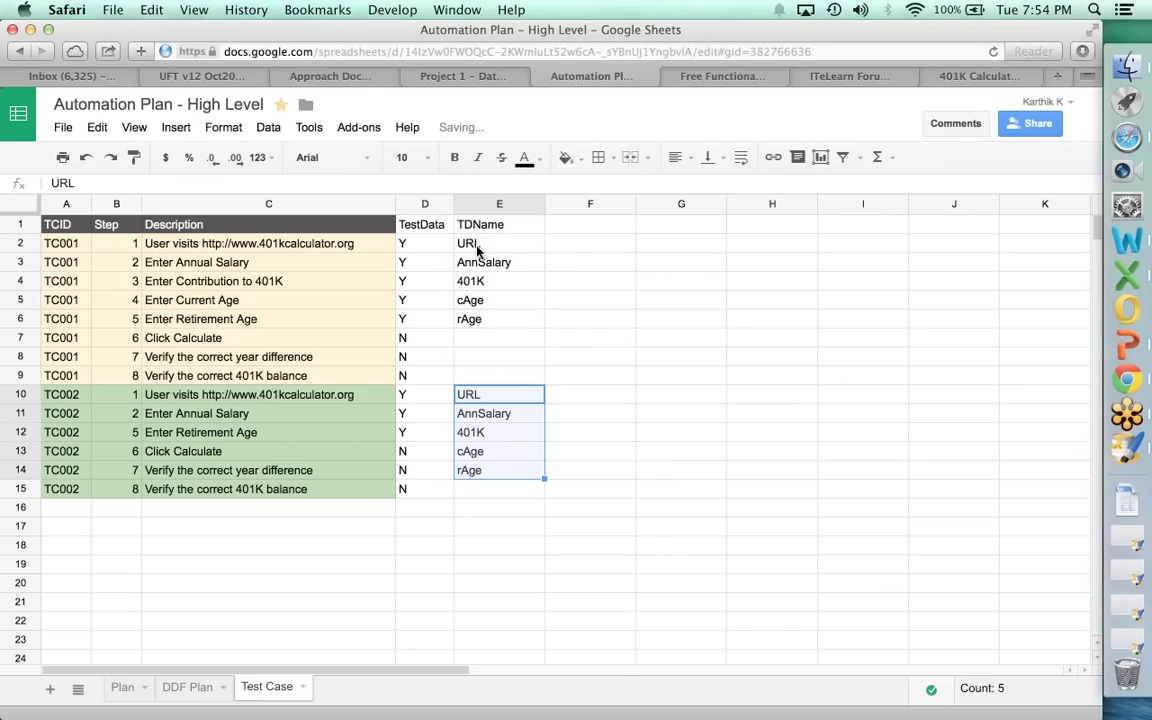
Add step 4 in row 5 of the DDF Plan sheet with the description "Prepare the Test Data".
left_click(188, 687)
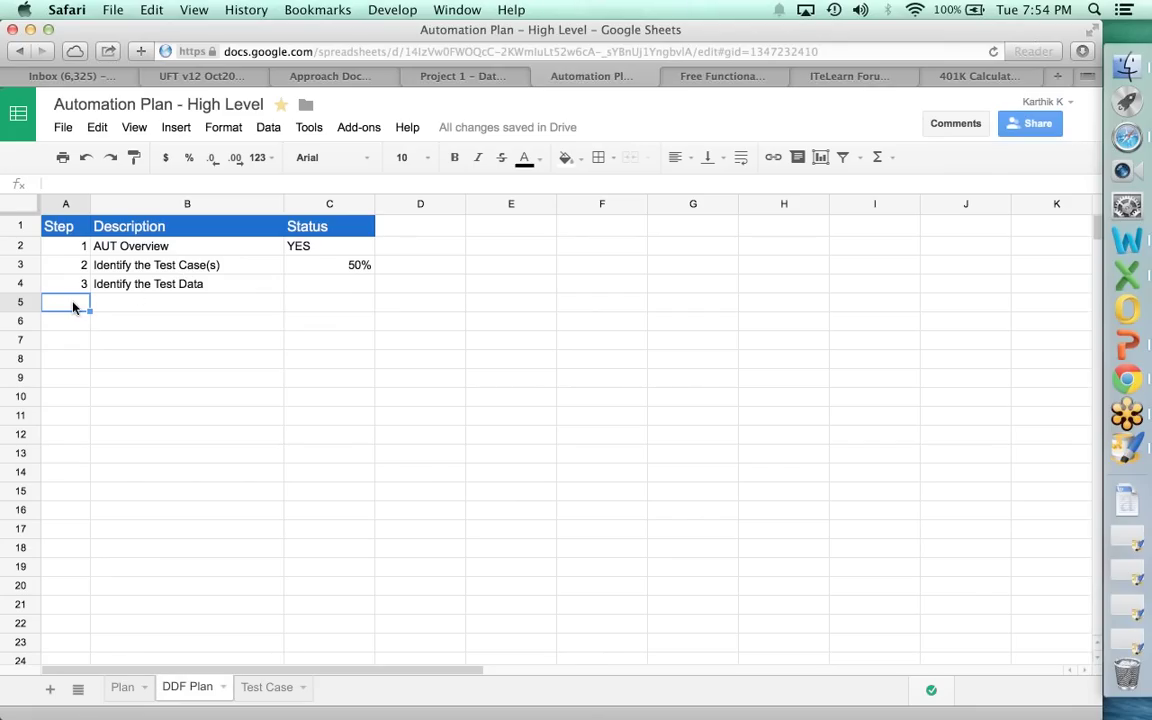
type("4")
key("Tab")
type("PRa")
key("BackSpace")
key("BackSpace")
type("repare the Test Data")
key("Tab")
Set the status of step 3, "Identify the Test Data", to 75%.
key("Up")
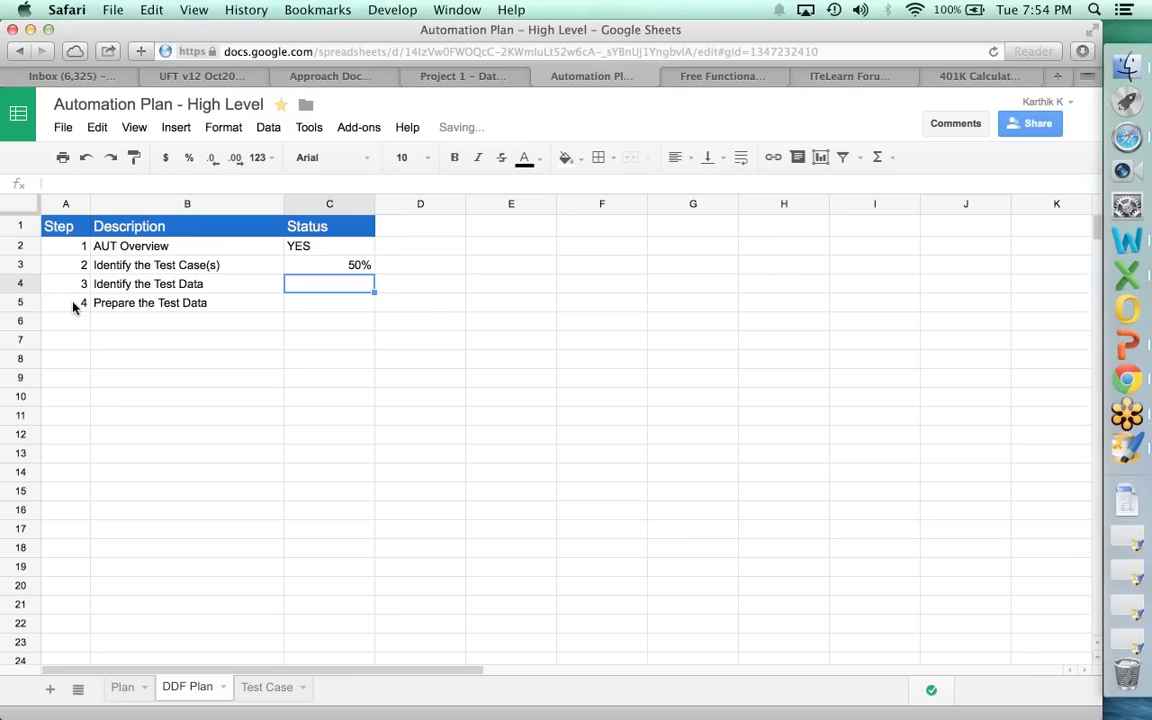
type("75%")
key("Return")
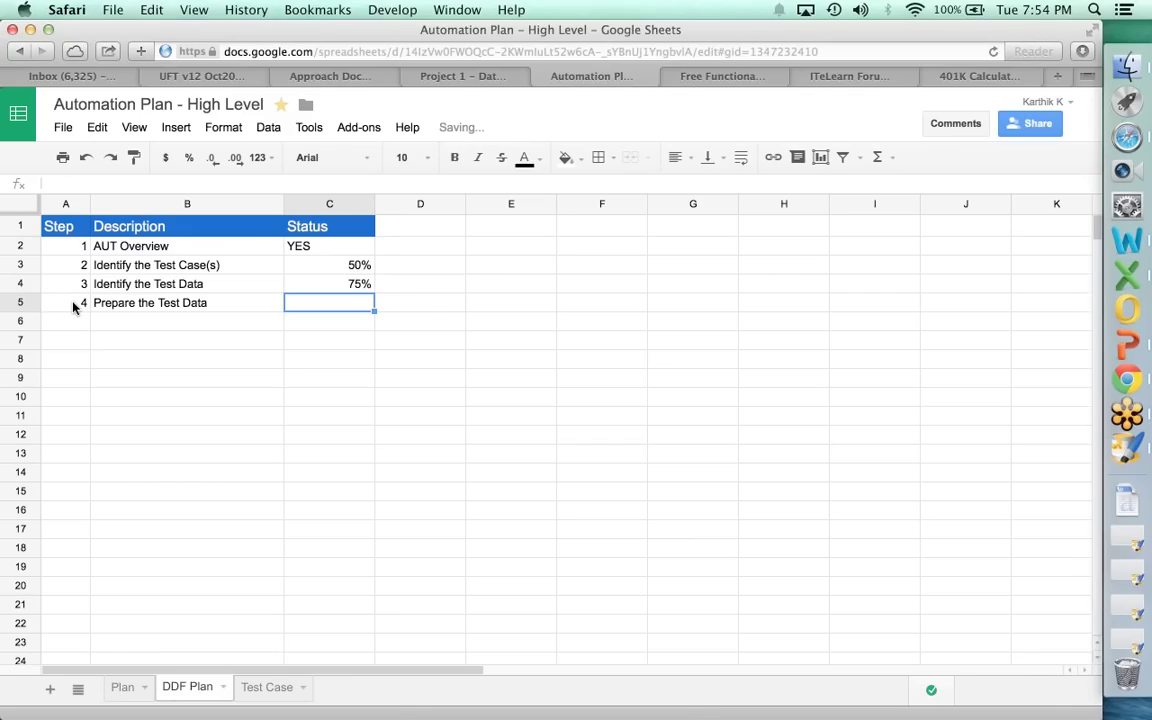
Add a new sheet after Test Case, rename it TestData, and return to the DDF Plan sheet.
left_click(265, 688)
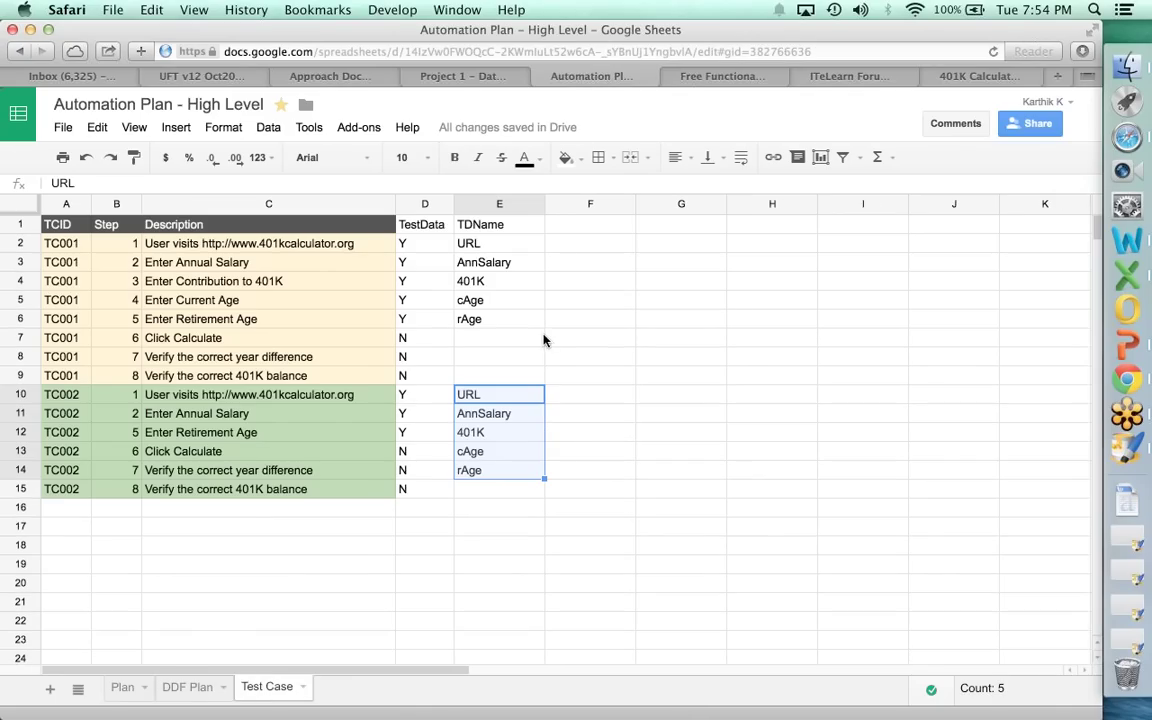
left_click(489, 262)
left_click(568, 266)
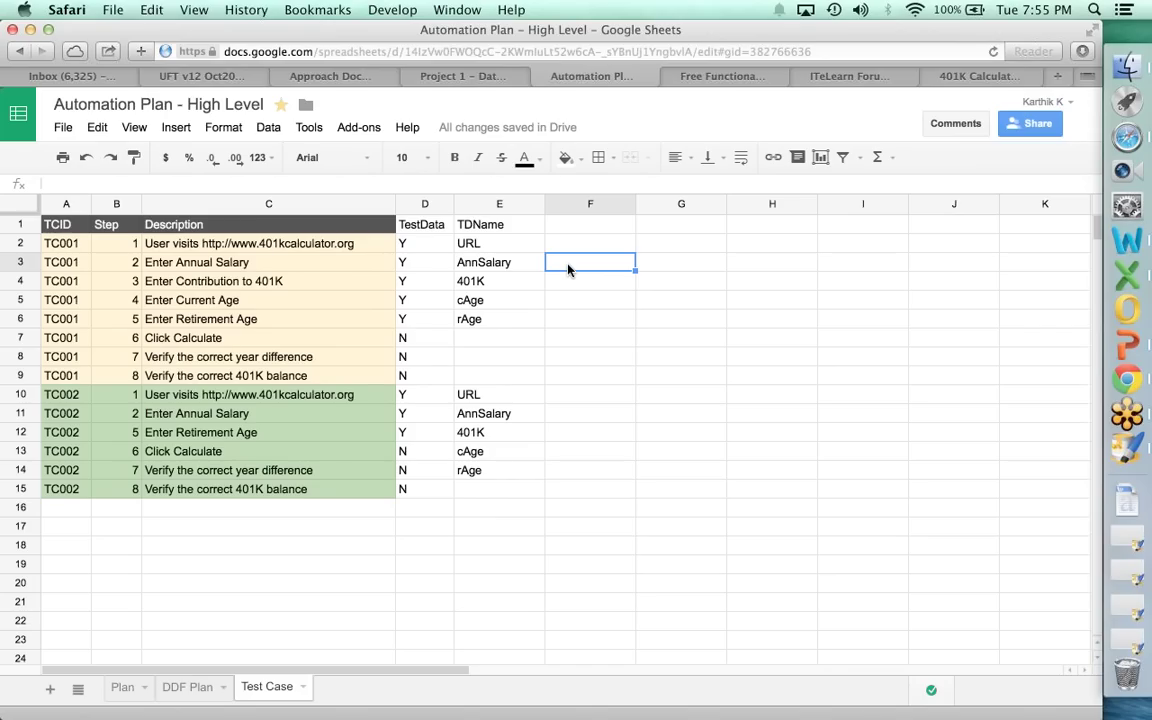
left_click(51, 690)
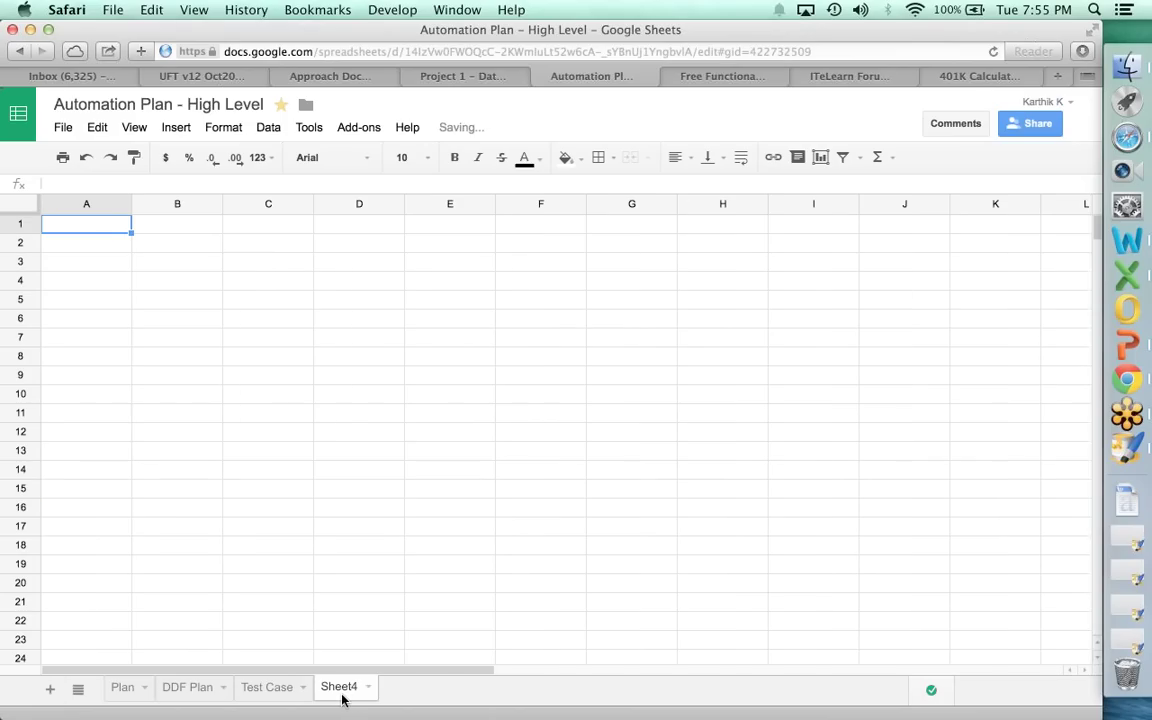
right_click(342, 697)
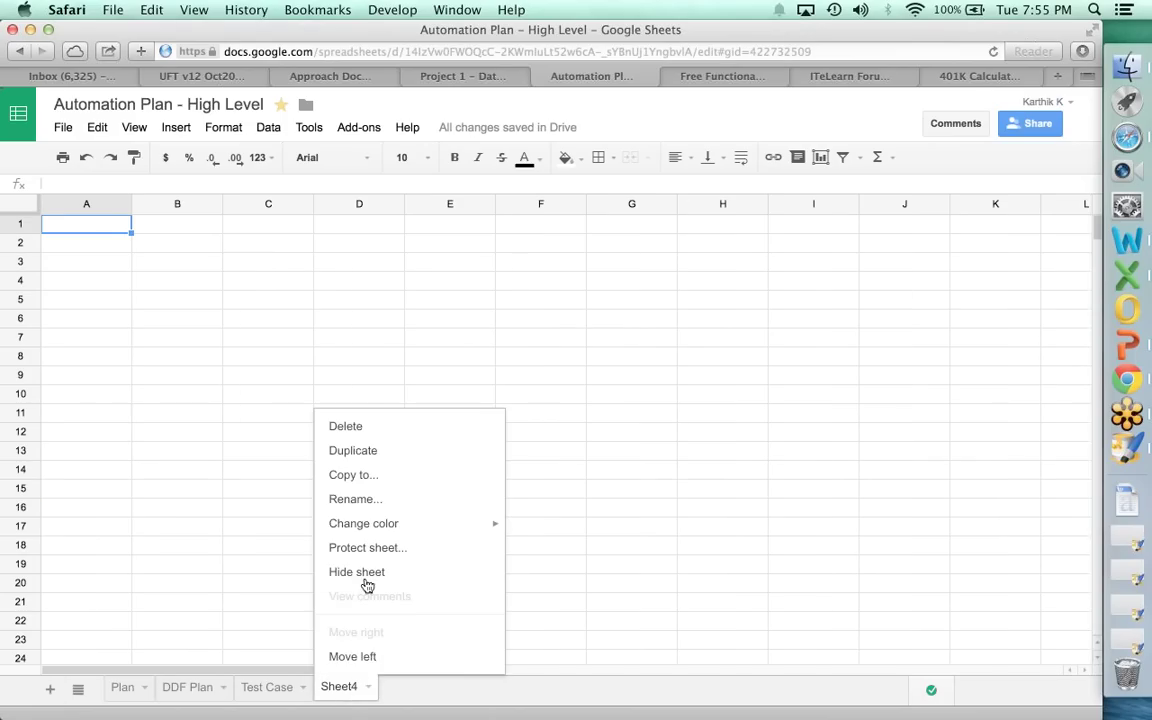
left_click(363, 504)
type("TestData")
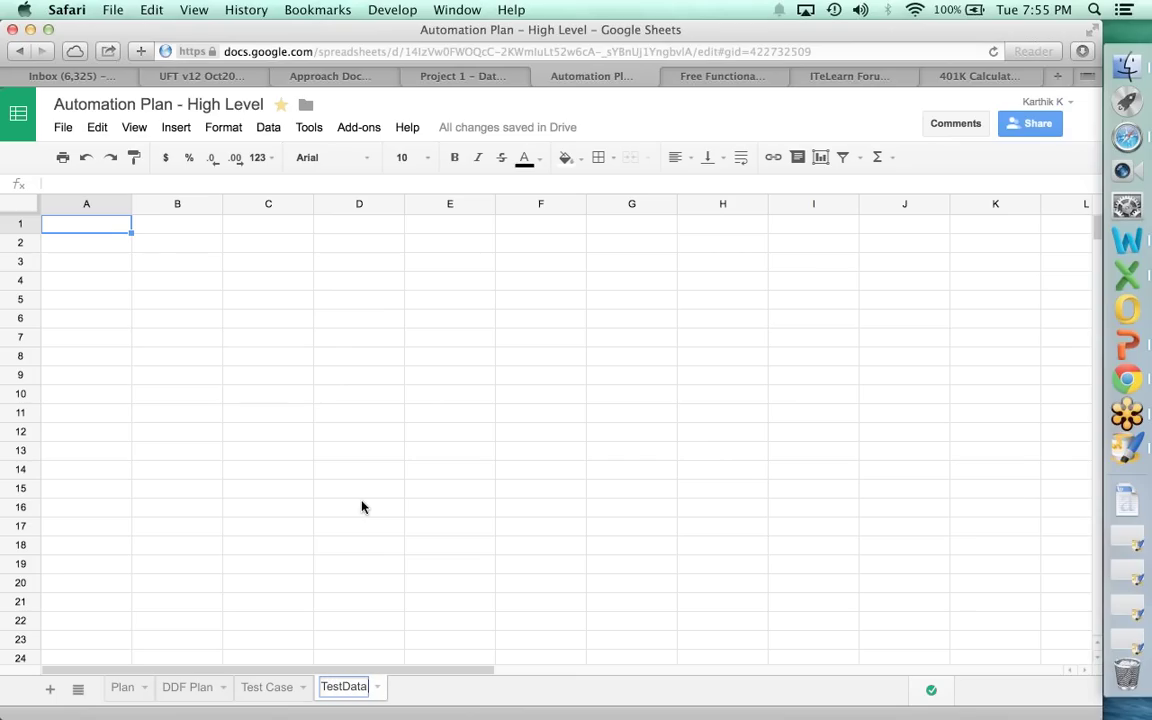
key("Return")
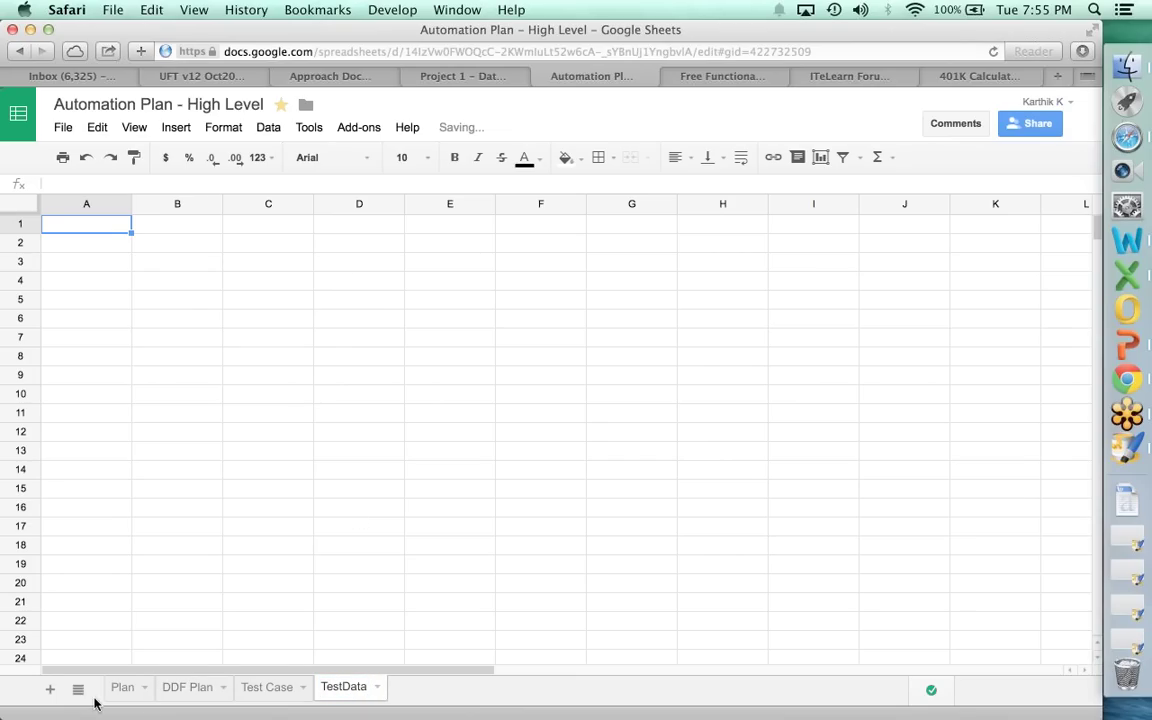
left_click(190, 689)
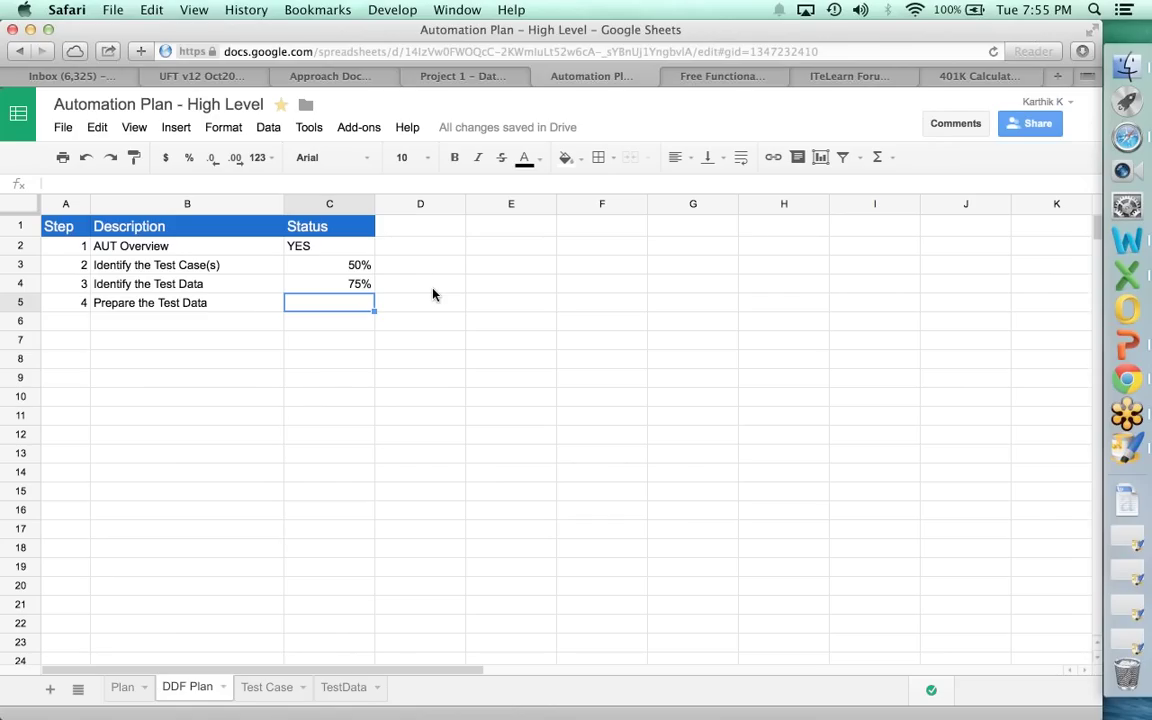
Set the status of step 4 to 0% and add step 5 with the description "Identify the objects in AUT".
type("0%")
key("Return")
key("Left")
type("5")
key("Tab")
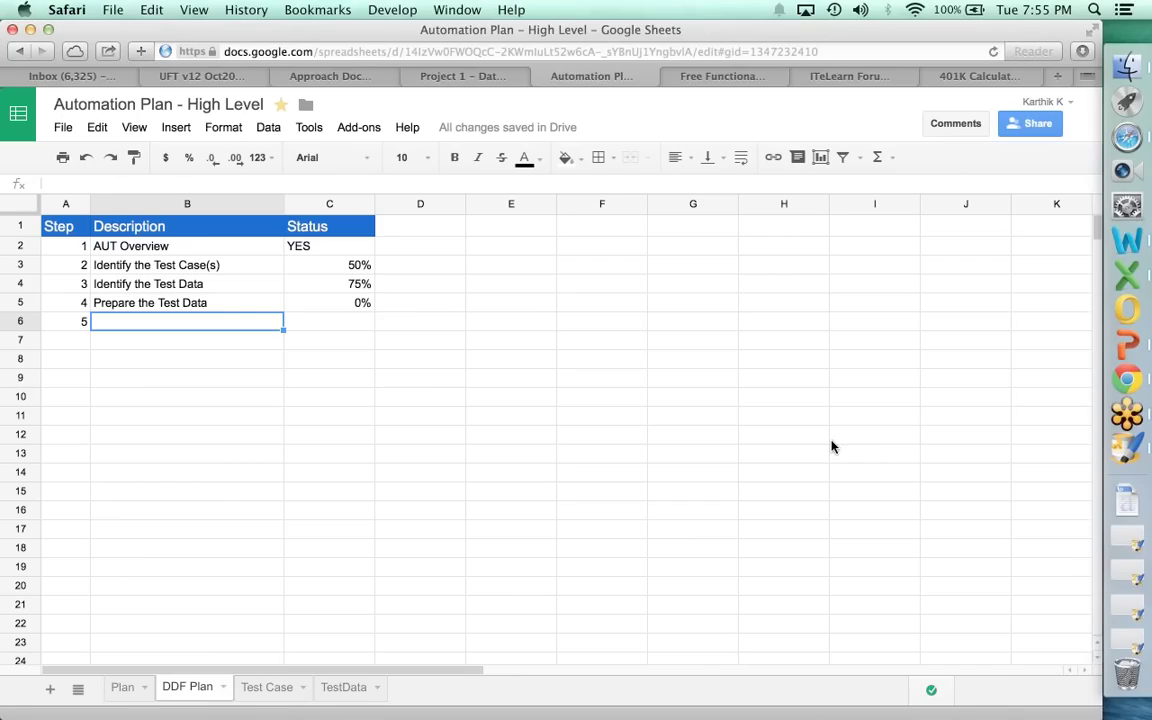
type("Identify the objects in AUT")
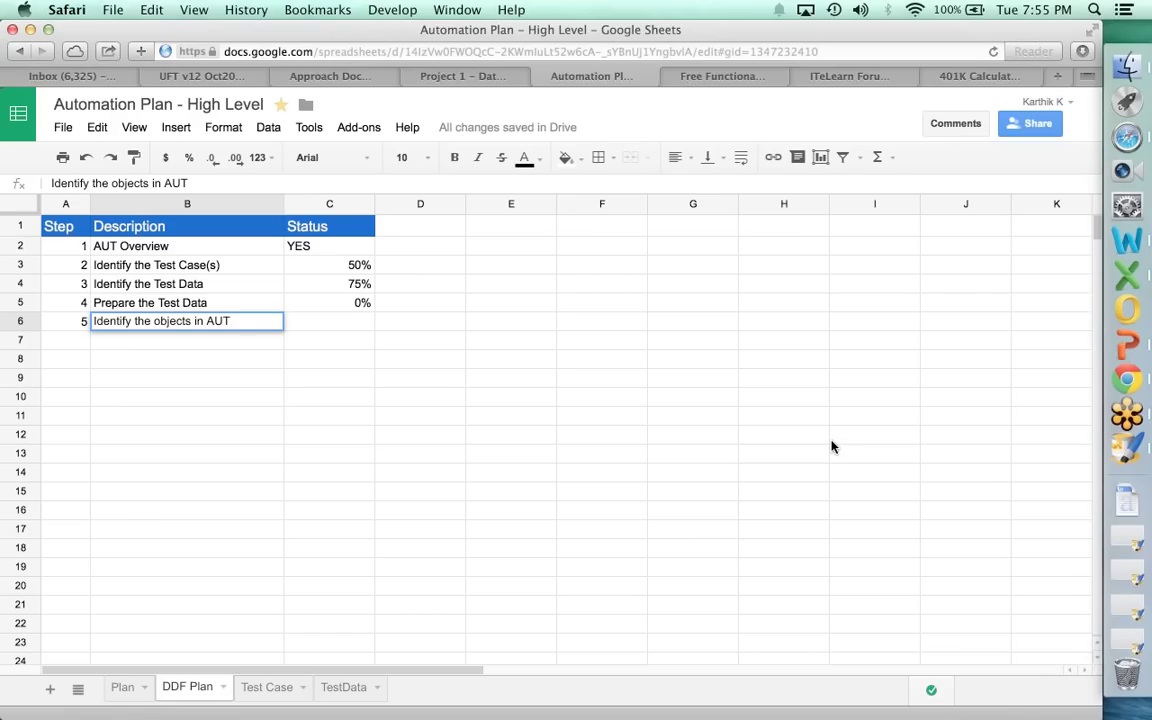
key("Return")
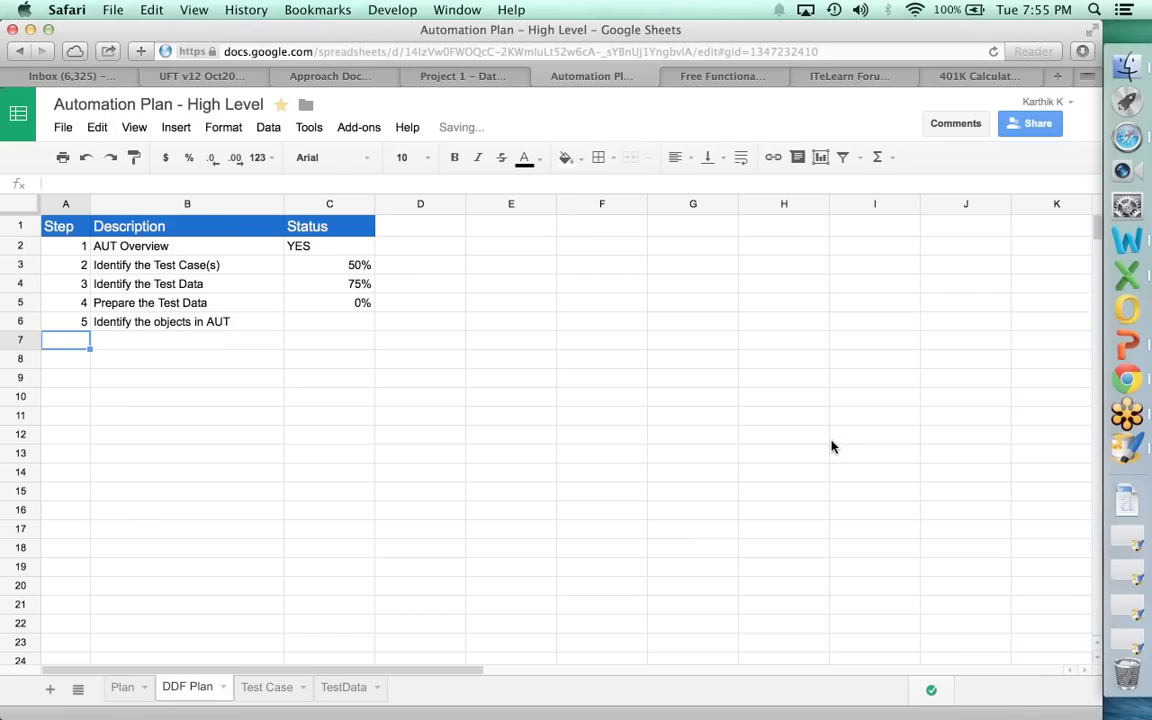
Add step 6 in row 7 with the description "Write the basic VB Script for the TC".
type("6")
key("Tab")
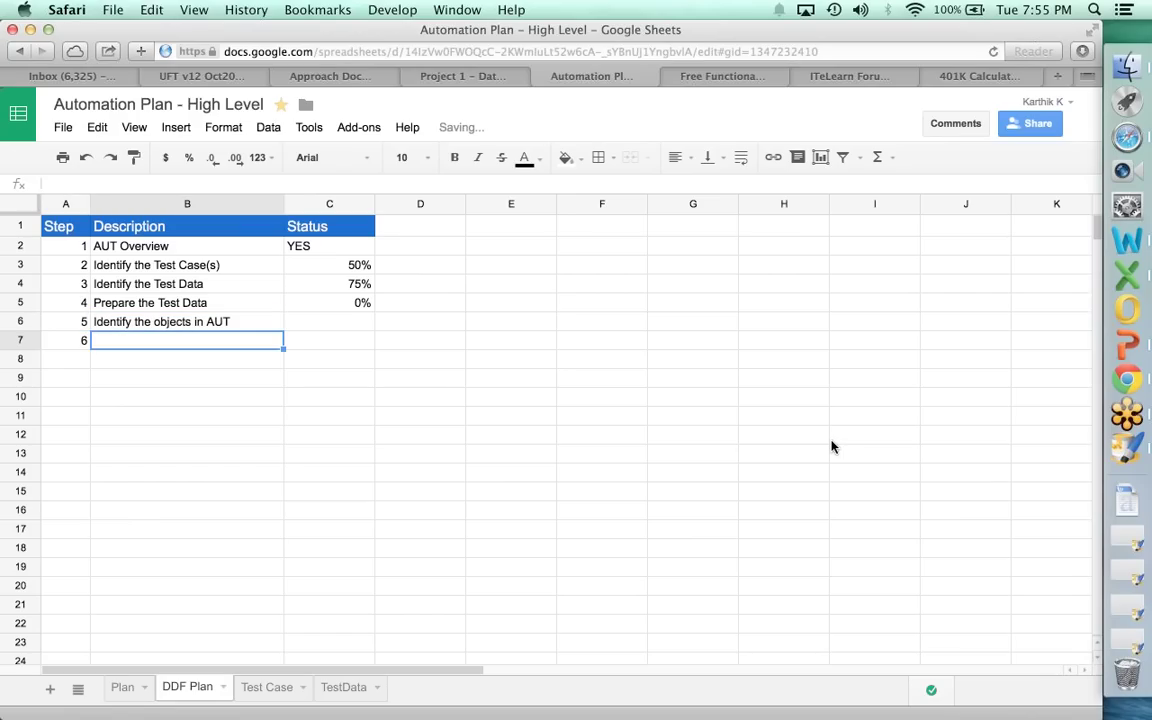
type("Write the base")
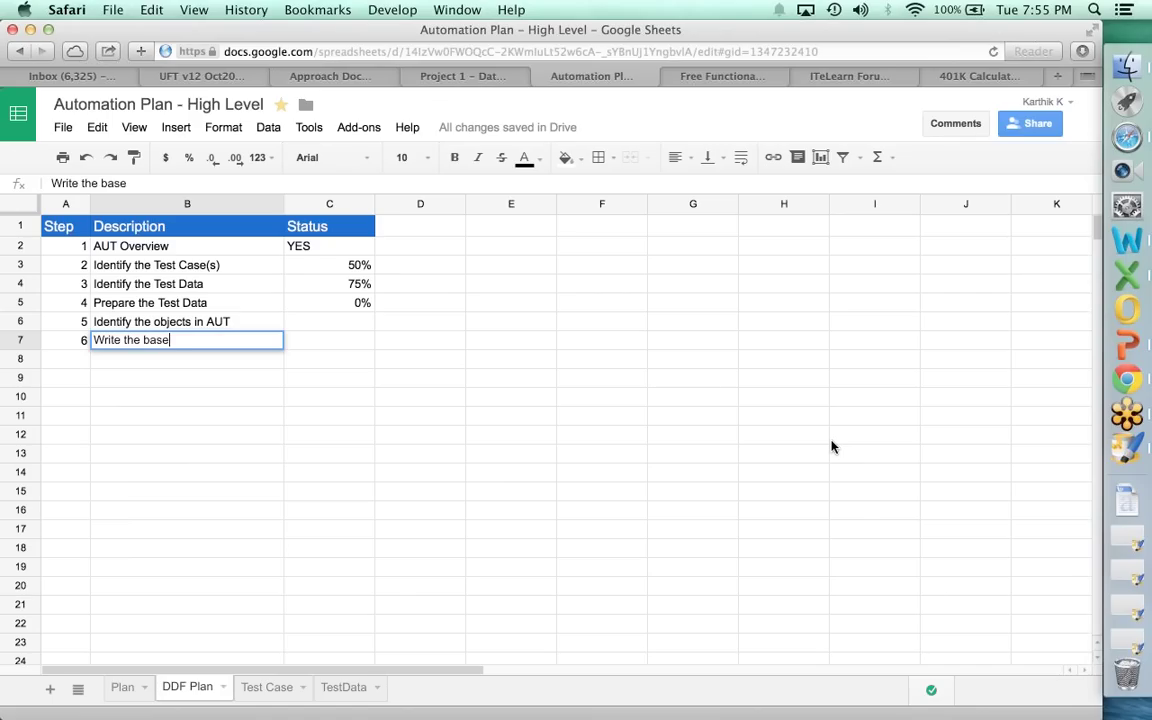
key("BackSpace")
type("ic VB Script ")
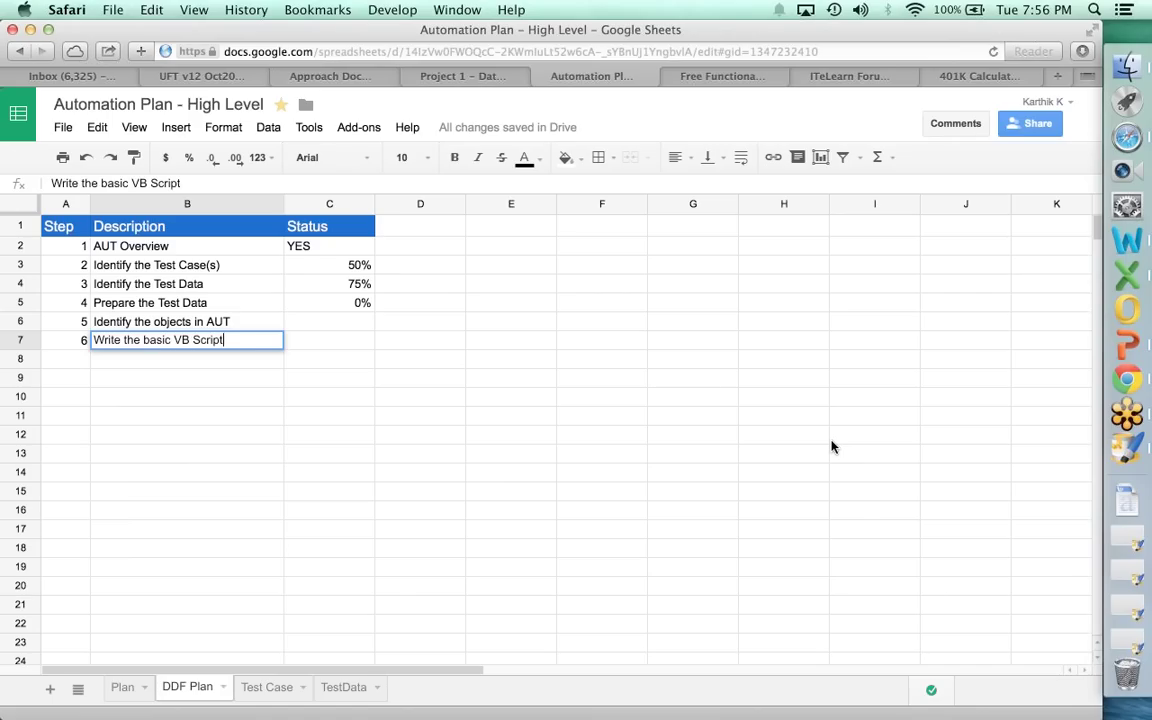
type("for the TD")
key("BackSpace")
type("=")
key("BackSpace")
type("C")
key("Return")
Add step 7 in row 8 with the description "Test the UFT code".
type("7")
key("Tab")
type("Test the")
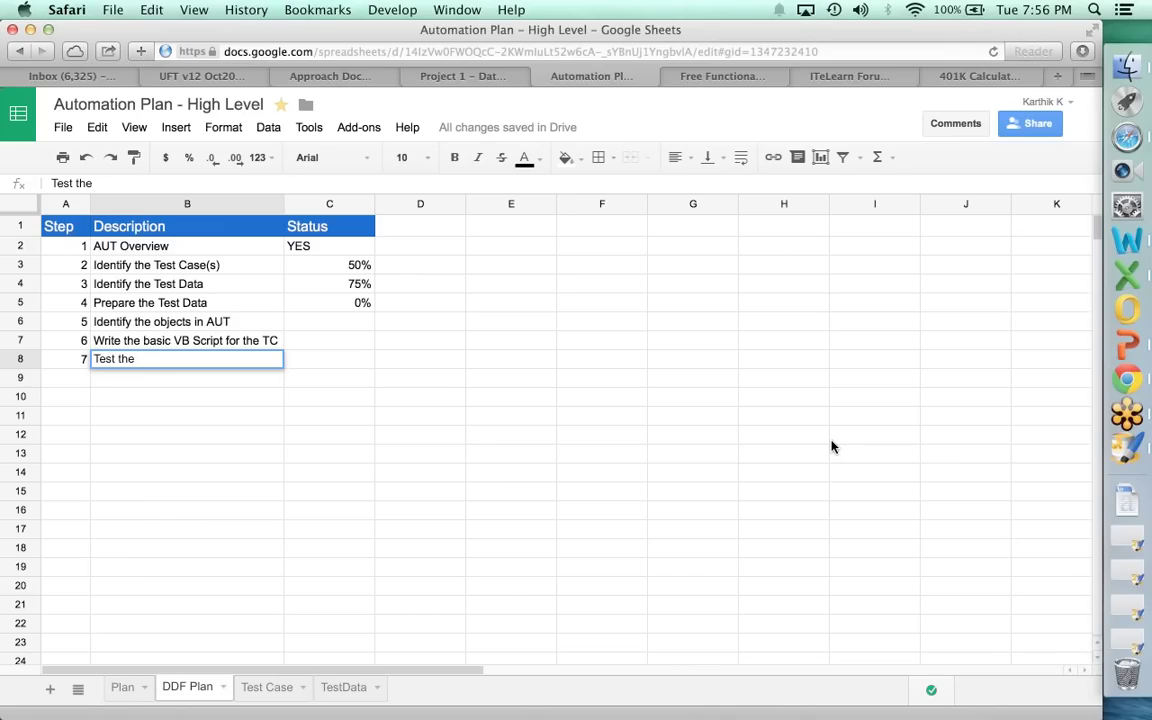
type(" UFT code")
key("Return")
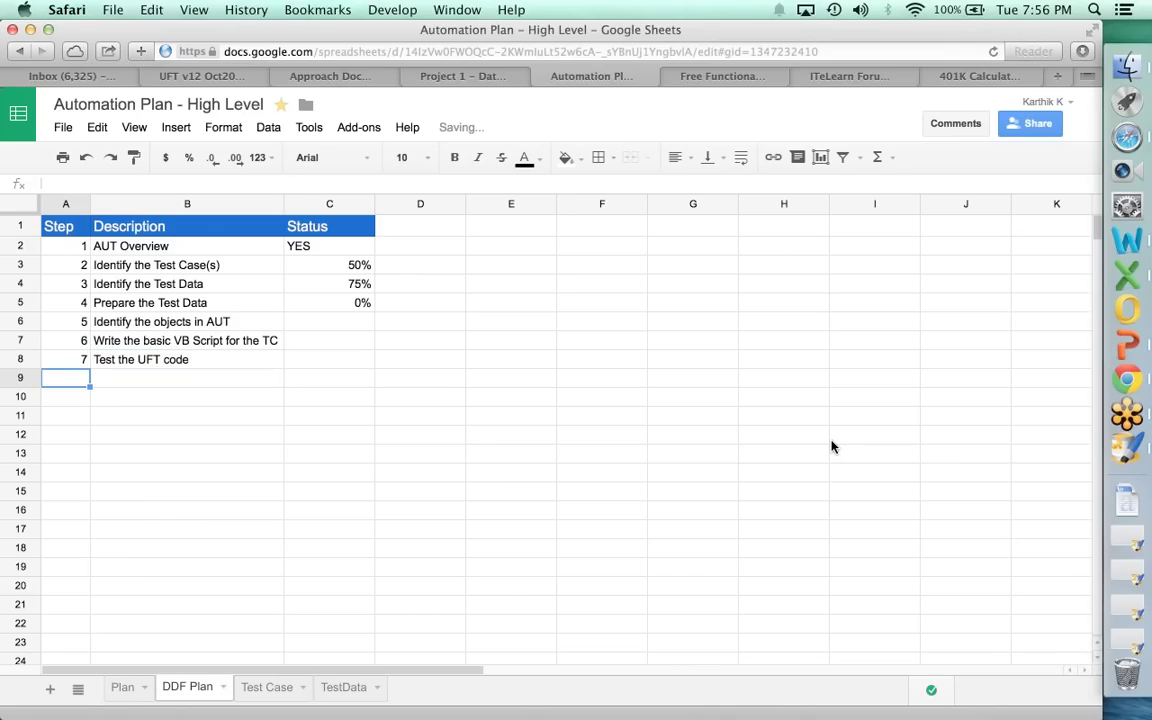
Add step 8 in row 9 with the description "Create reusable Functions to verify the result of the test".
type("8")
key("Tab")
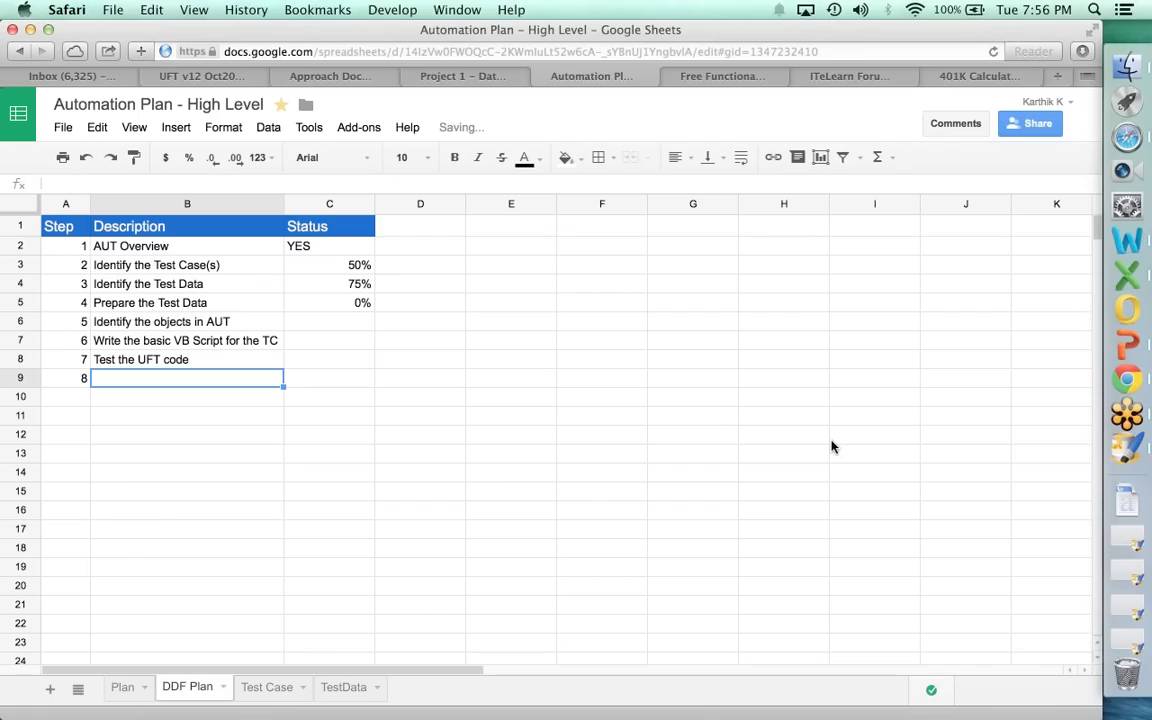
type("Create reusable Functions to verify the resu")
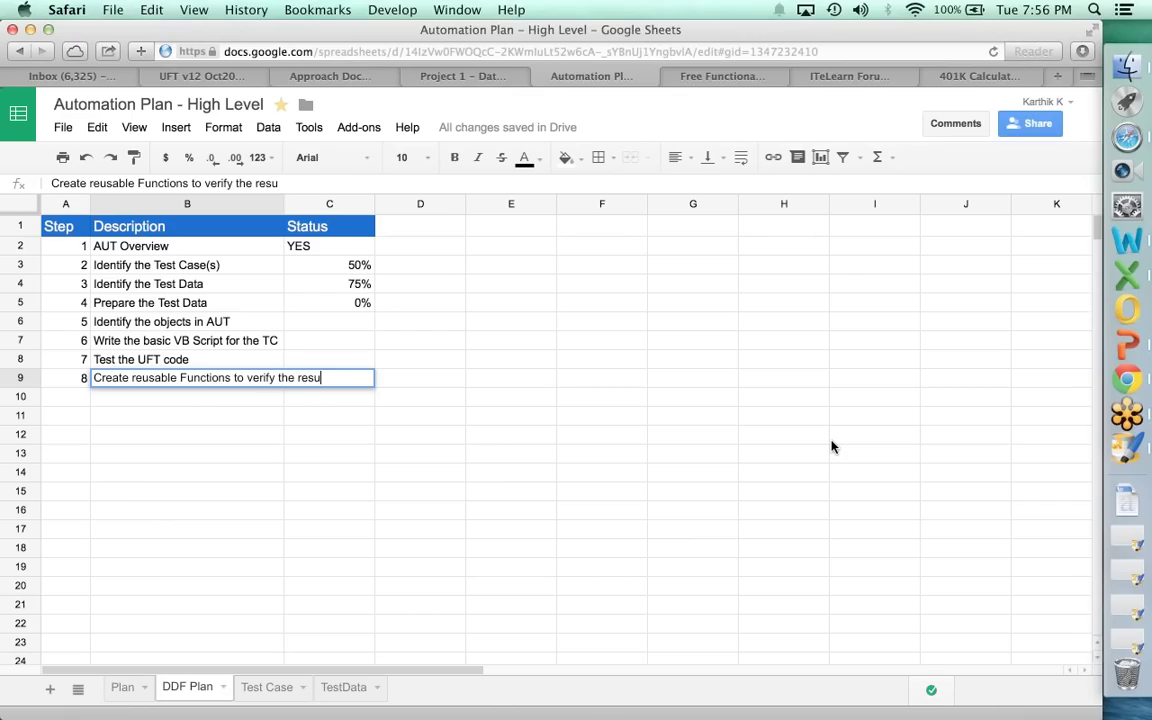
type("lt of the test")
key("Return")
Add step 9 in row 10 with the description "Create reusable function to read Test Data from an external file".
type("9")
key("Tab")
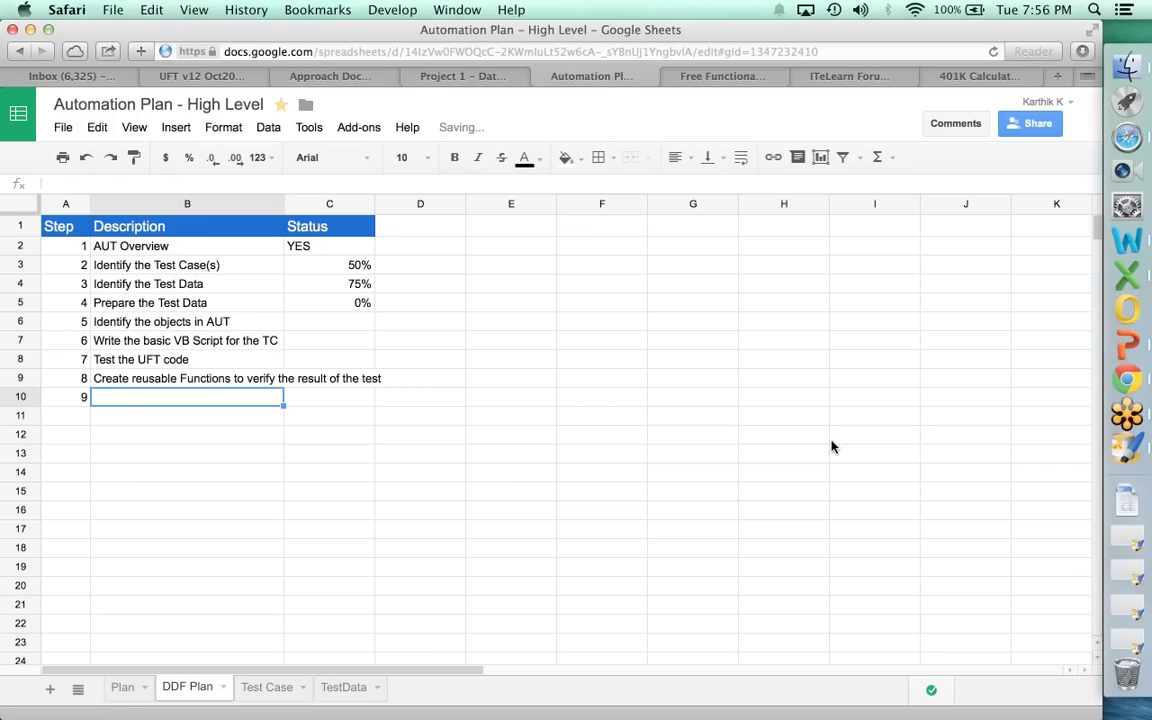
type("Create re")
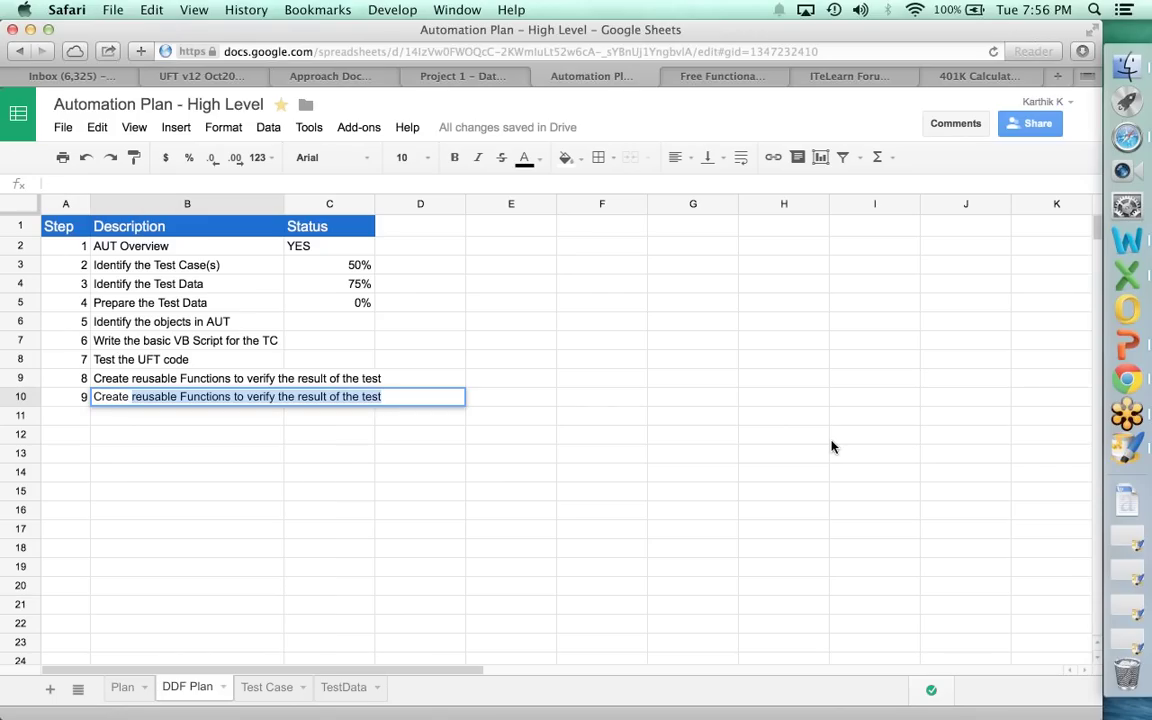
type("usable")
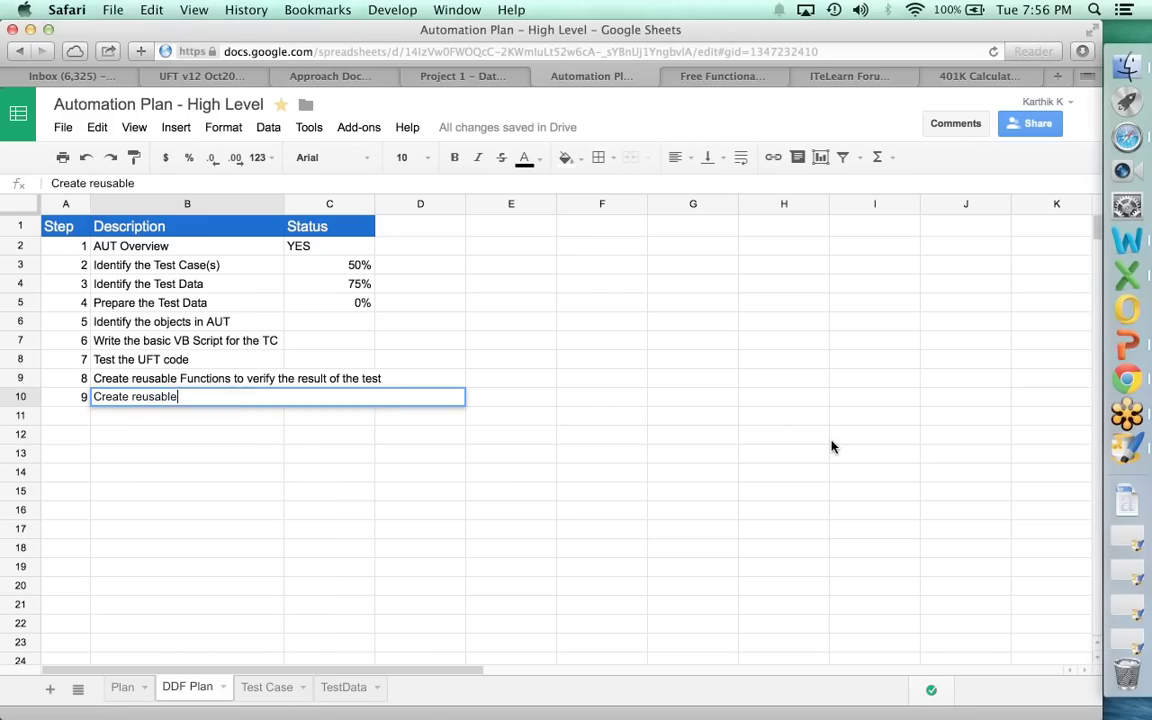
type(" function to r")
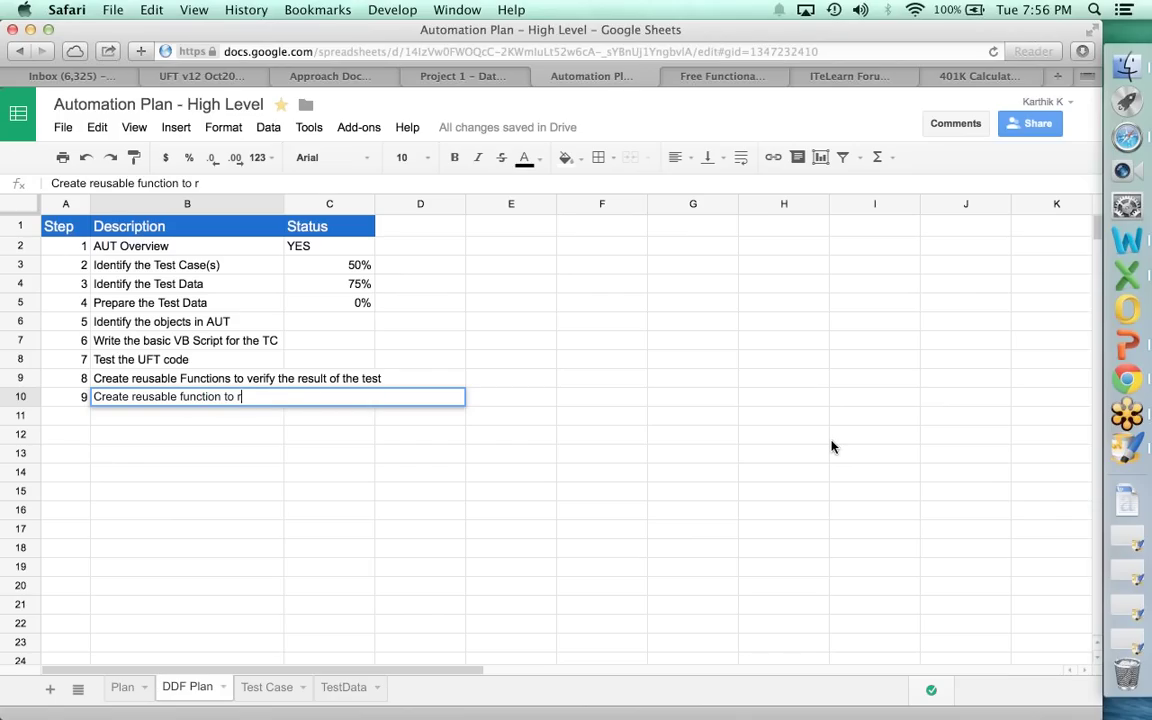
type("ead Test D")
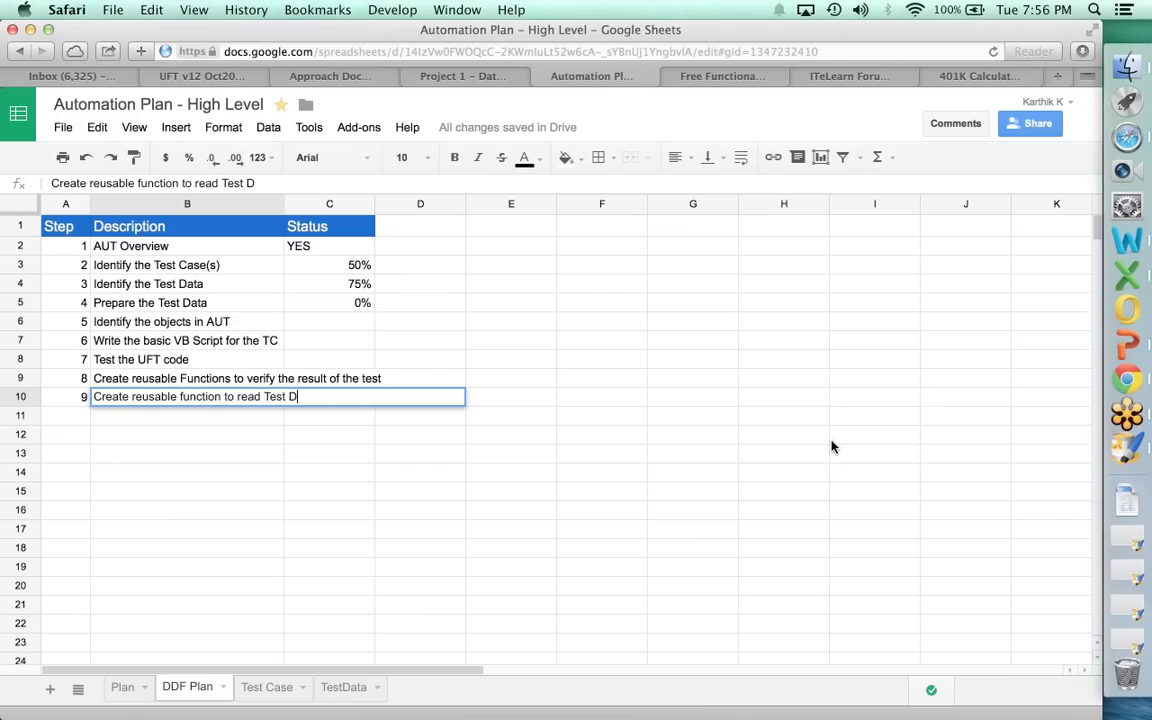
type("ata from an ext")
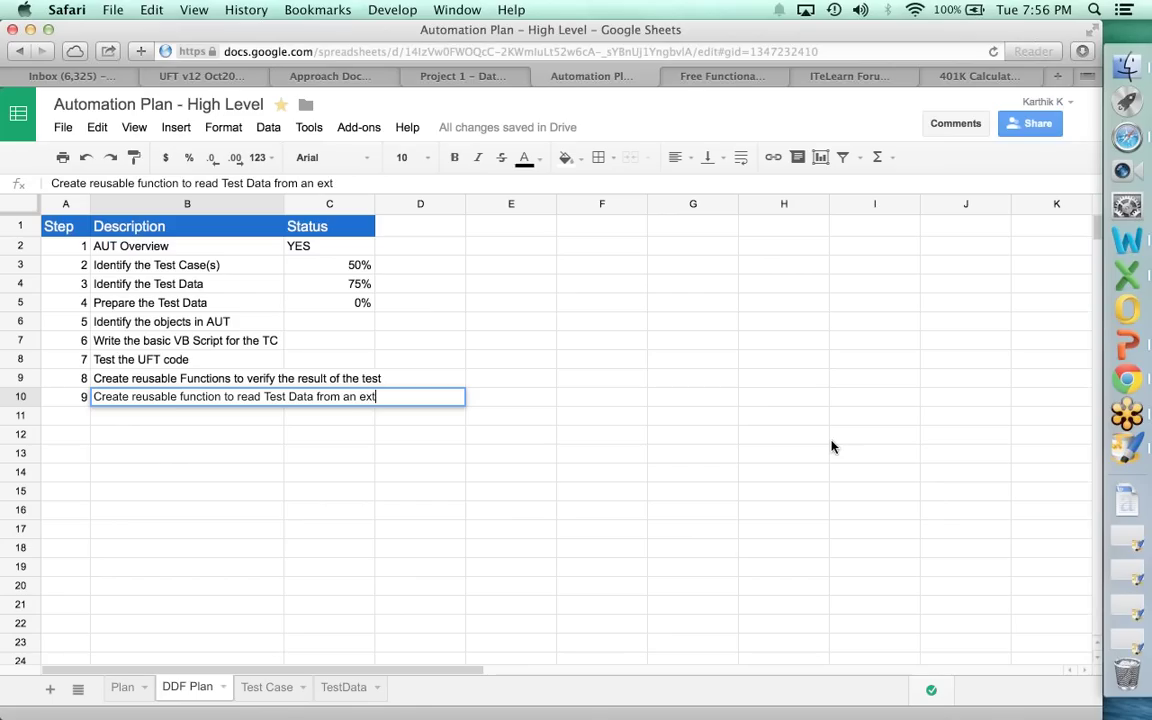
type("ernal file")
key("Return")
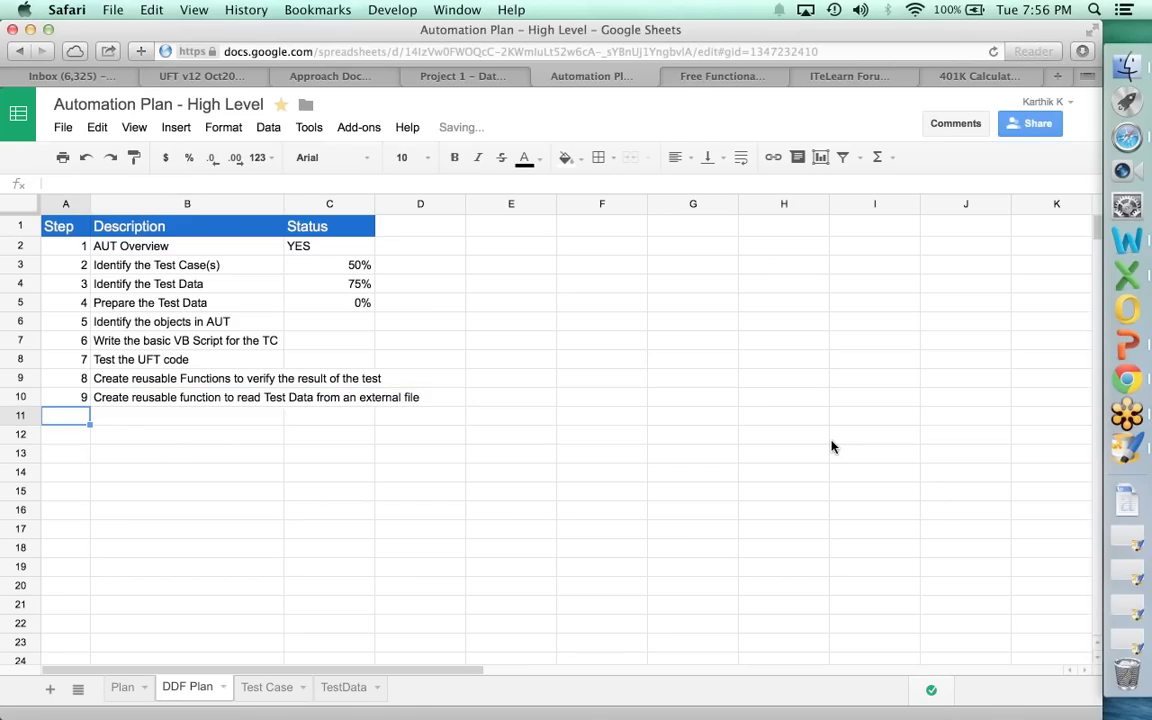
Add step 10 in row 11 with the description "Execute the Test for sample test data".
type("10")
key("Tab")
type("Wr")
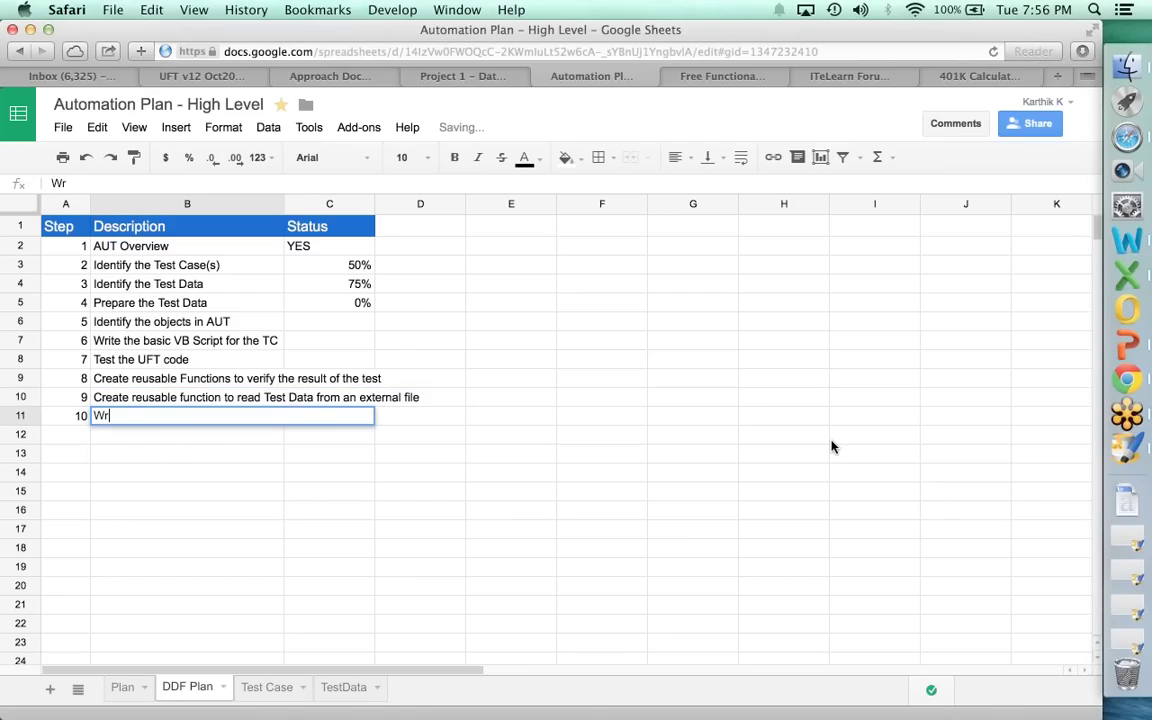
key("BackSpace")
key("BackSpace")
type("Exe")
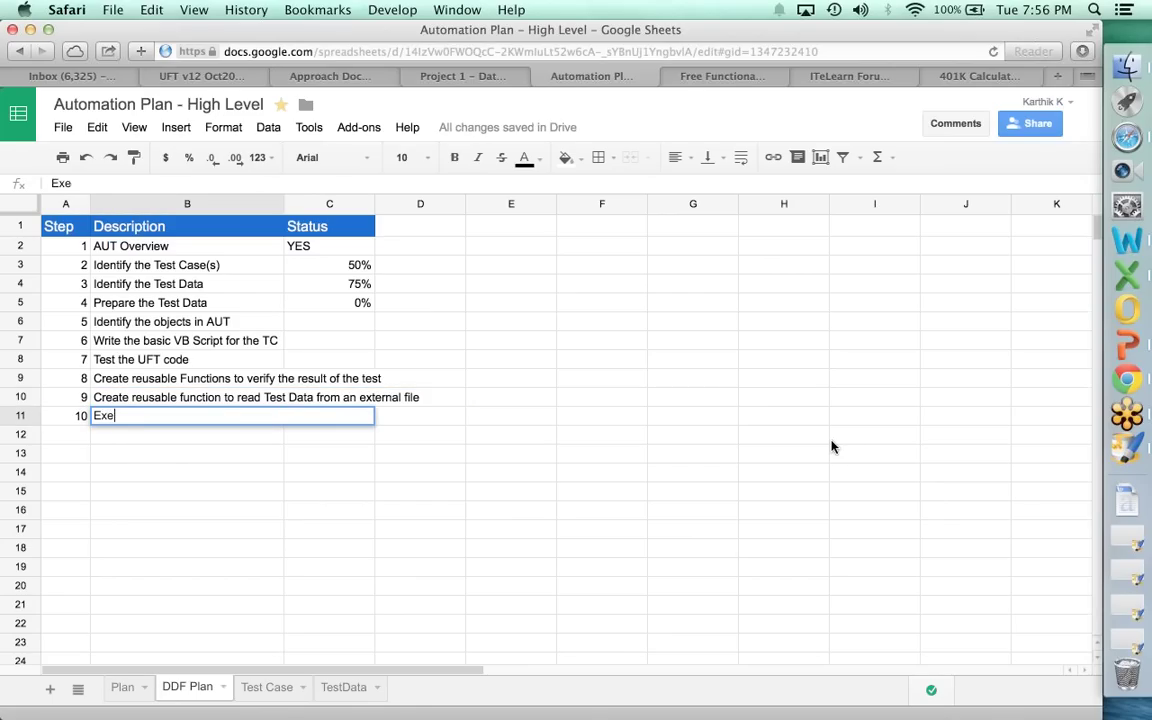
type("cute the Test")
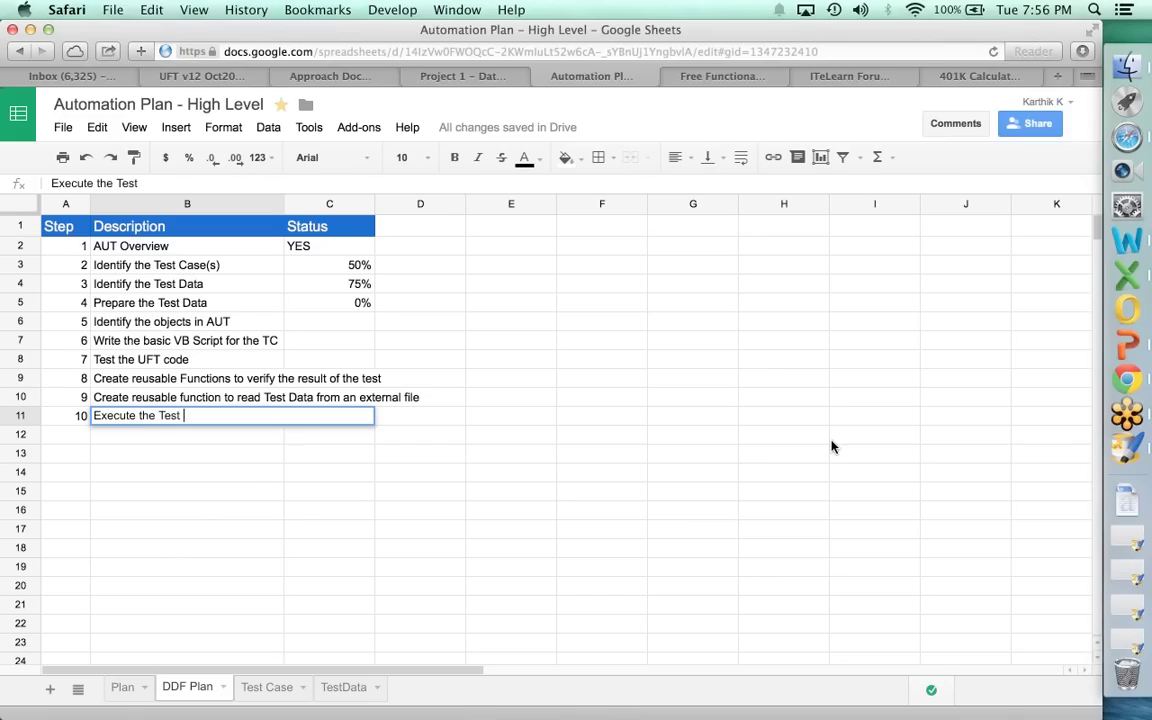
key("Return")
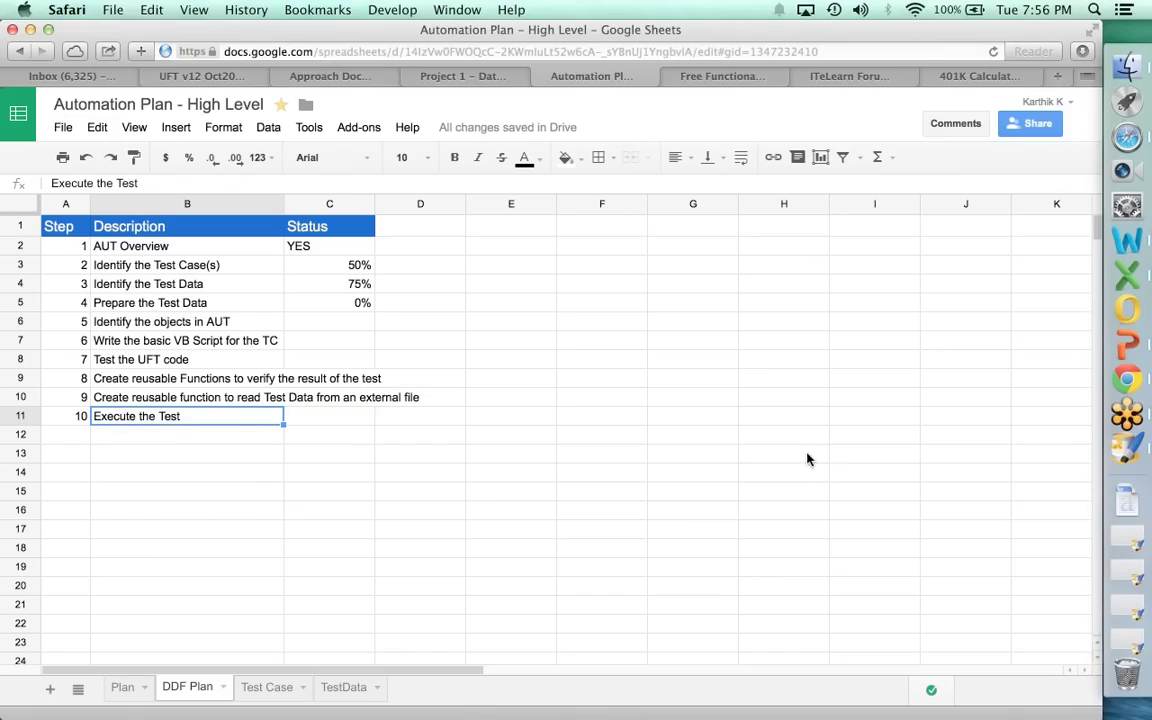
double_click(255, 424)
type("f")
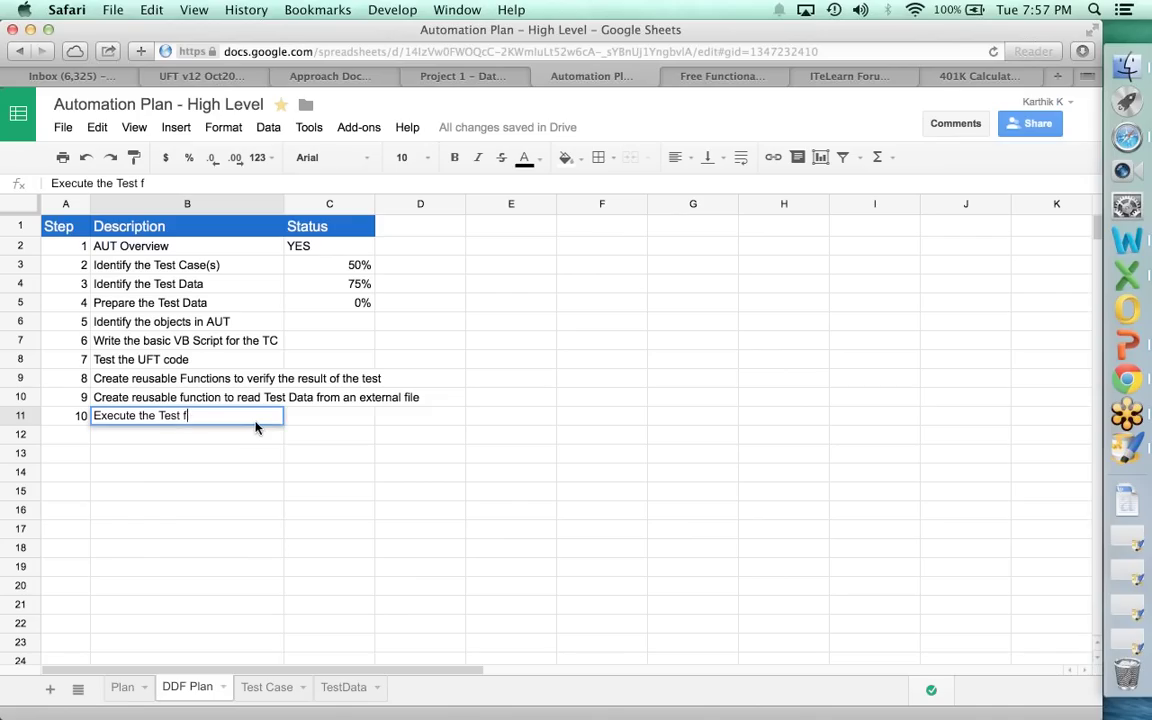
type("or sample test data")
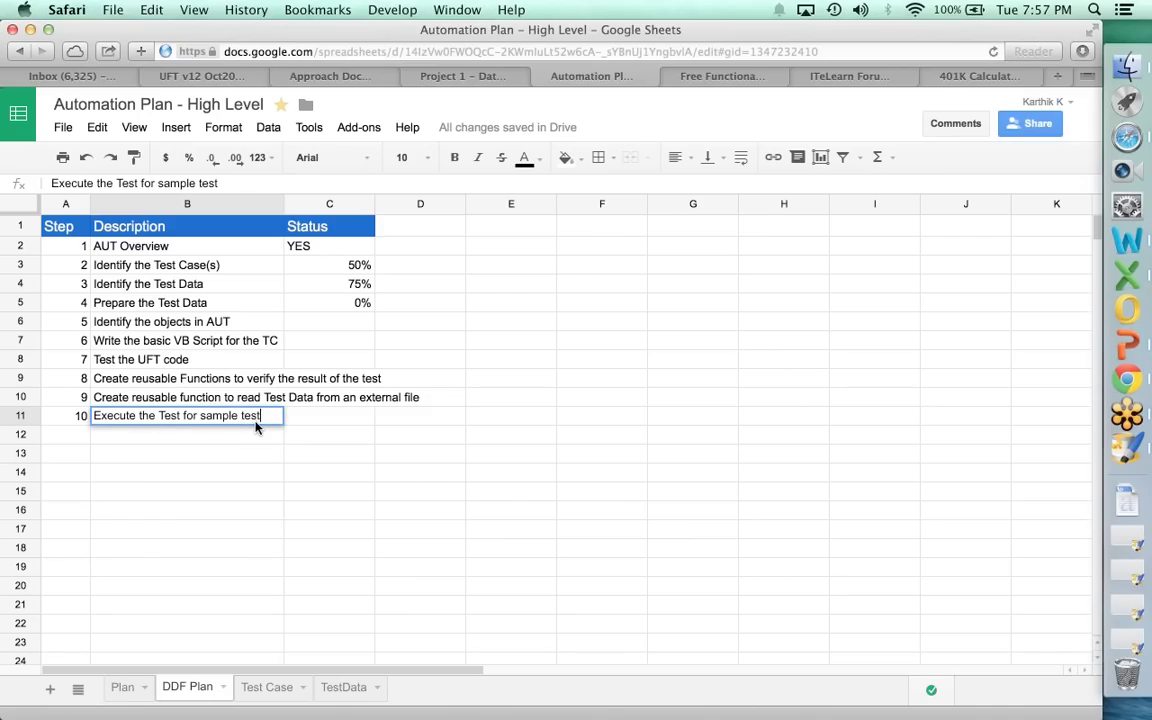
key("Return")
Add step 11 in row 12 with the description "Debug the entire code and make sure it is defect free".
key("Left")
type("11")
key("Tab")
type("Debug the e")
type("ntire code a")
type("nd make sure that ")
type("th")
key("BackSpace")
key("BackSpace")
key("BackSpace")
key("BackSpace")
key("BackSpace")
key("BackSpace")
key("BackSpace")
type("it is defect free")
key("Return")
Add step 12 in row 13 with the description "Create Error Report for Test Runs".
type("12")
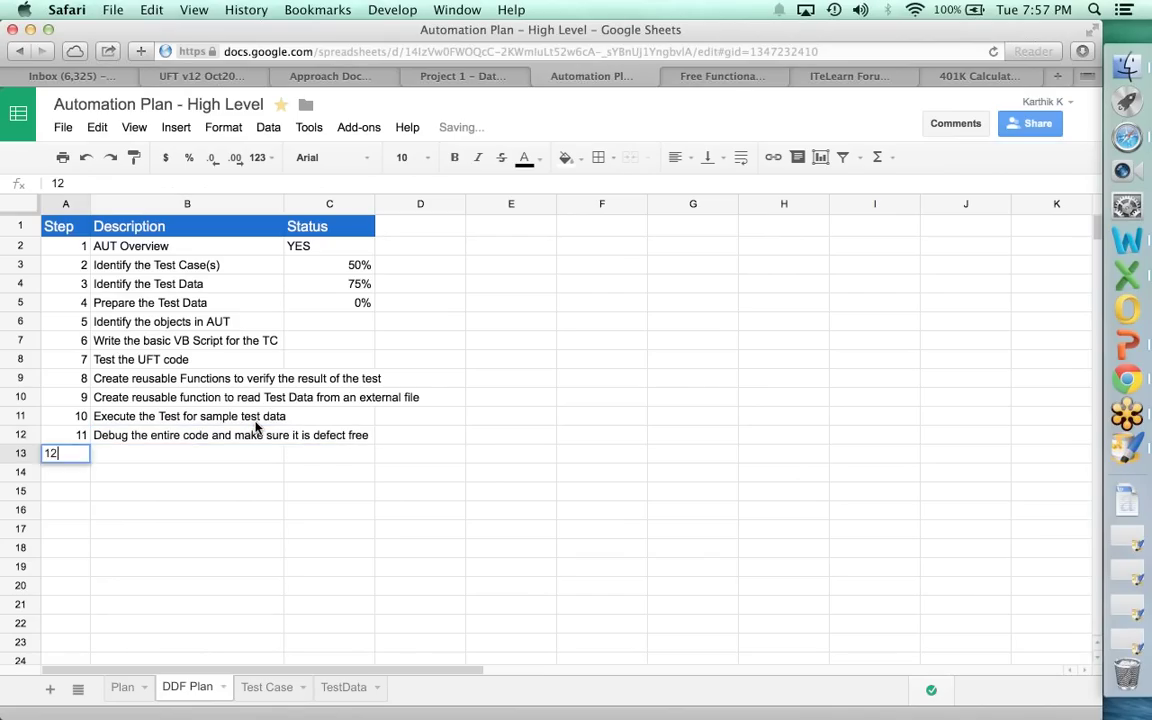
key("Tab")
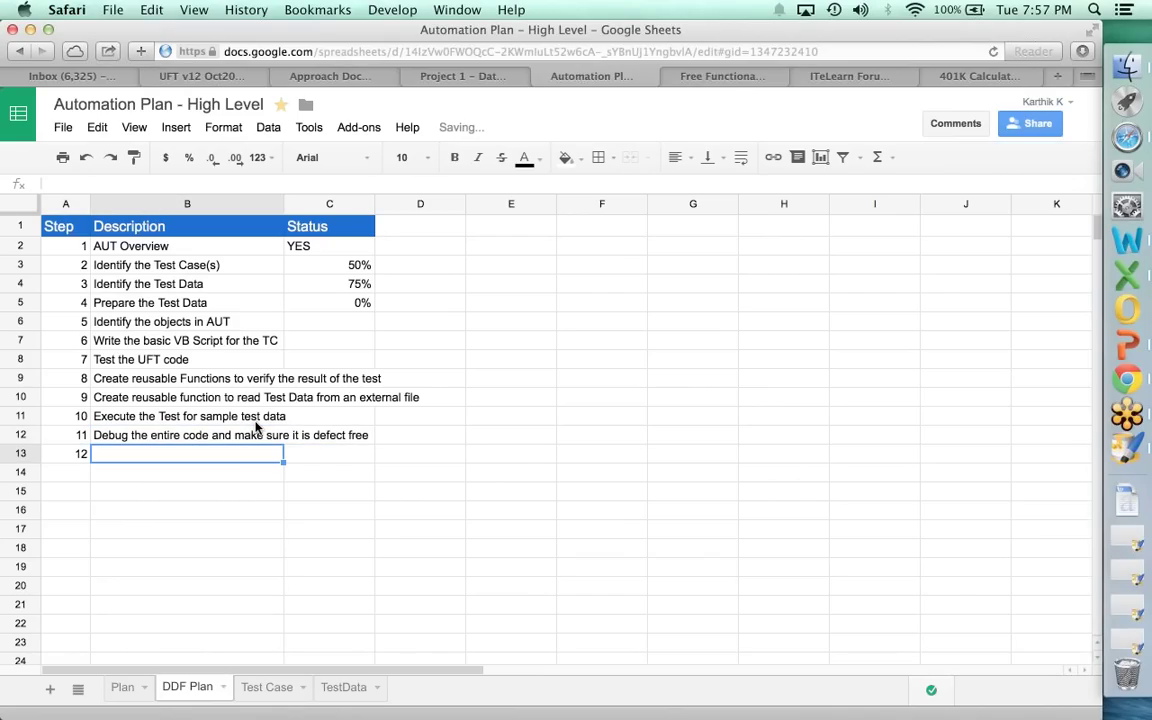
type("Create D")
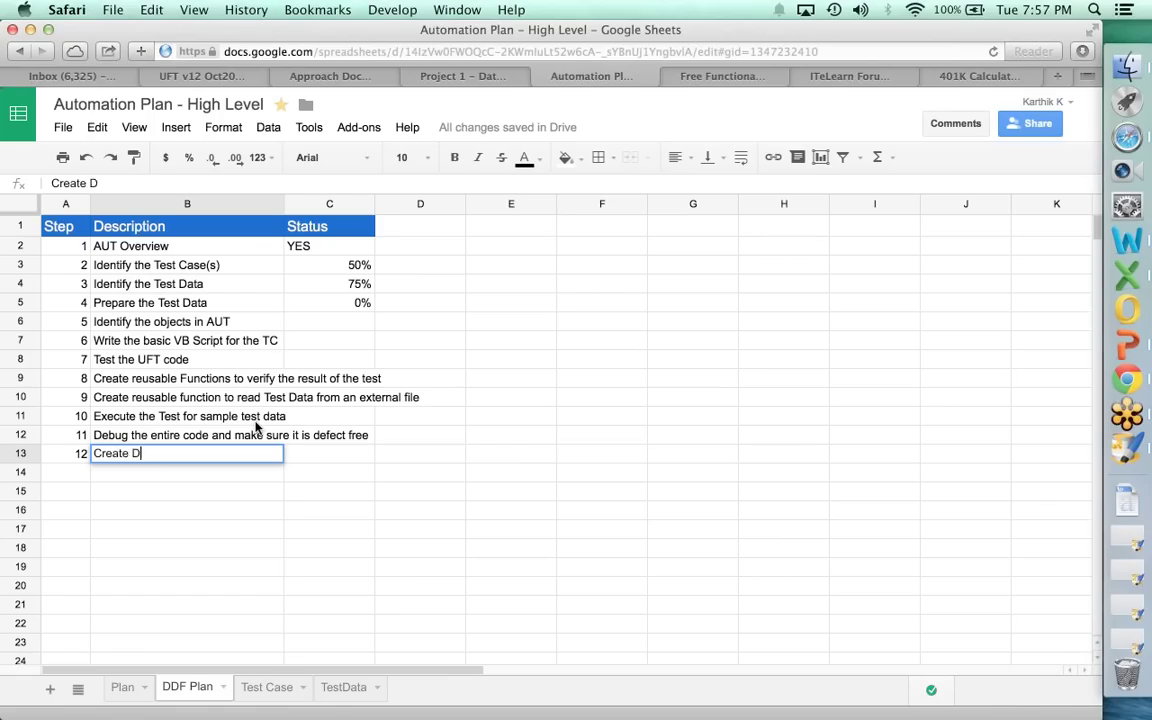
key("BackSpace")
type("Error Reprot")
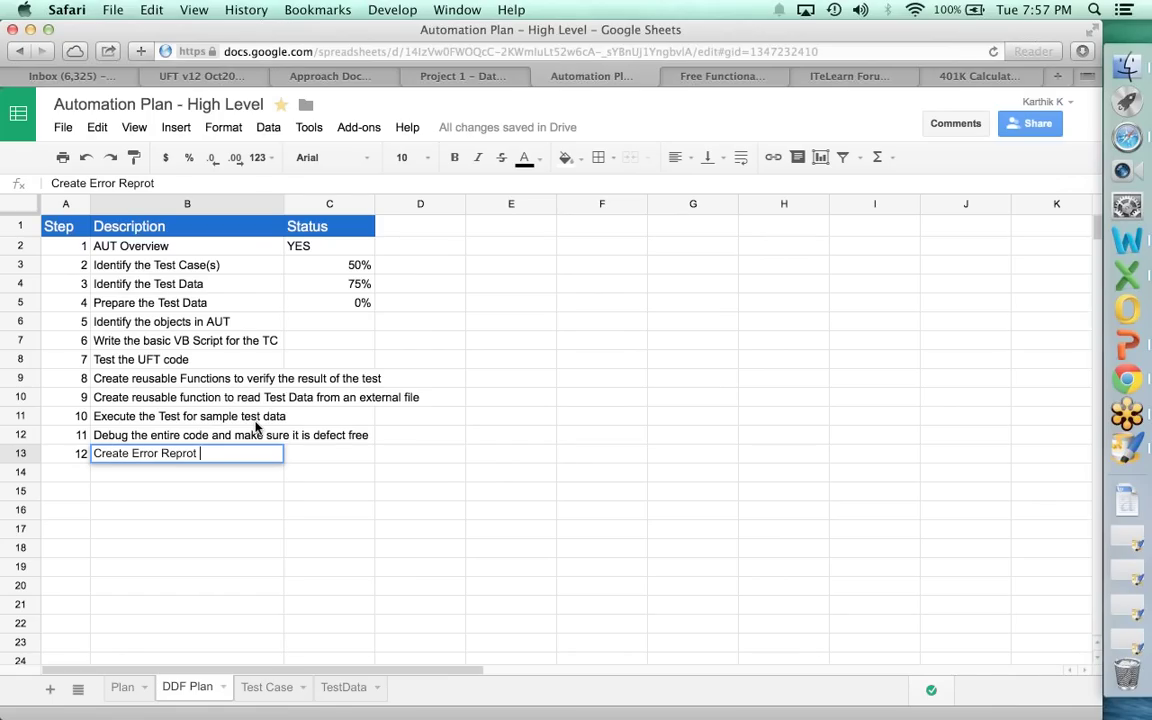
key("BackSpace")
key("BackSpace")
type("rt for Test Runs")
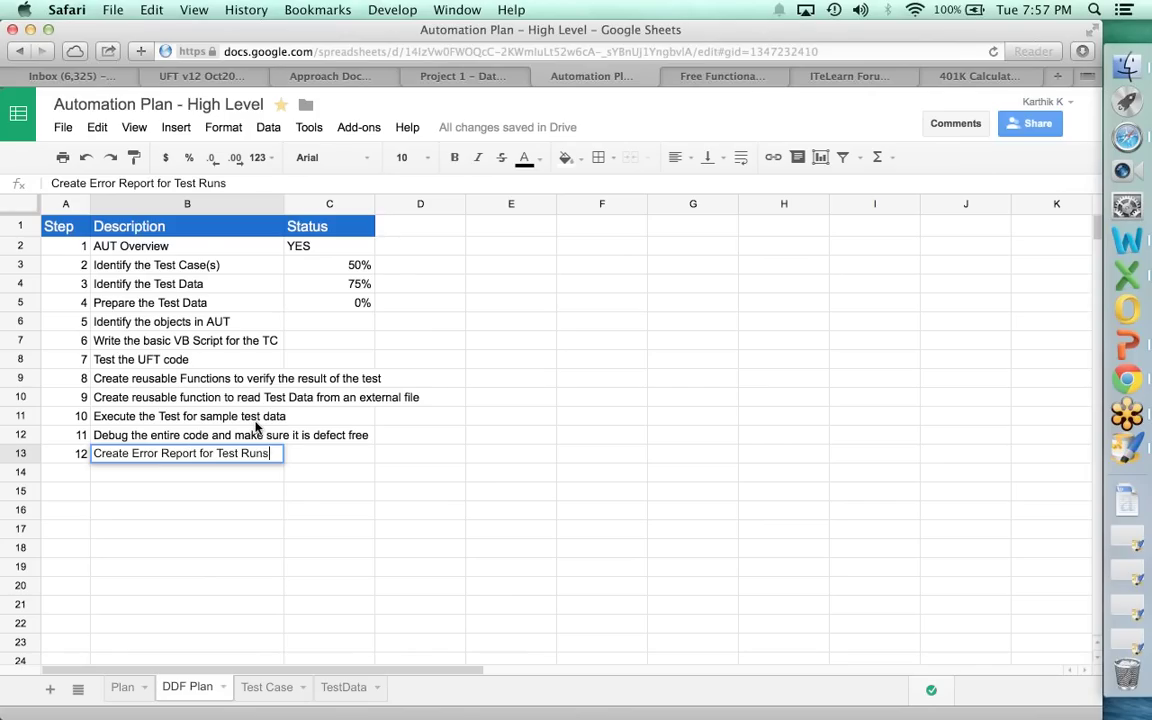
key("Return")
Add step 13 in row 14 with the description "Execut the final test".
type("13")
key("Tab")
type("Execut the ")
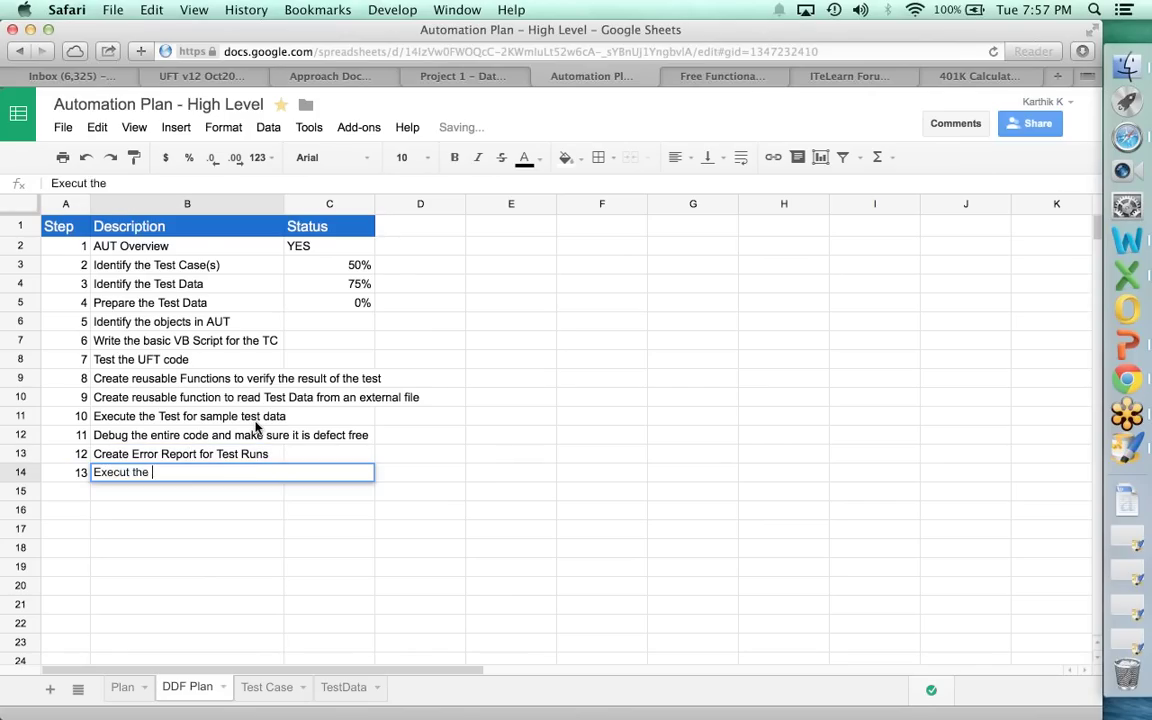
type("final test")
key("Tab")
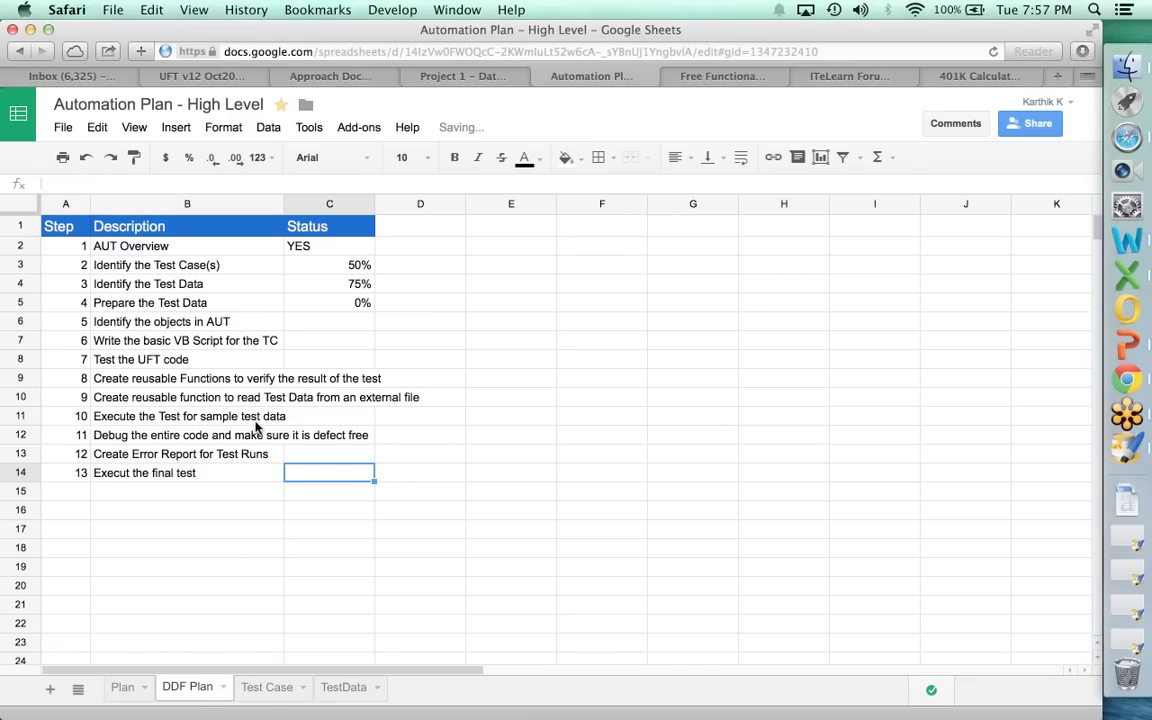
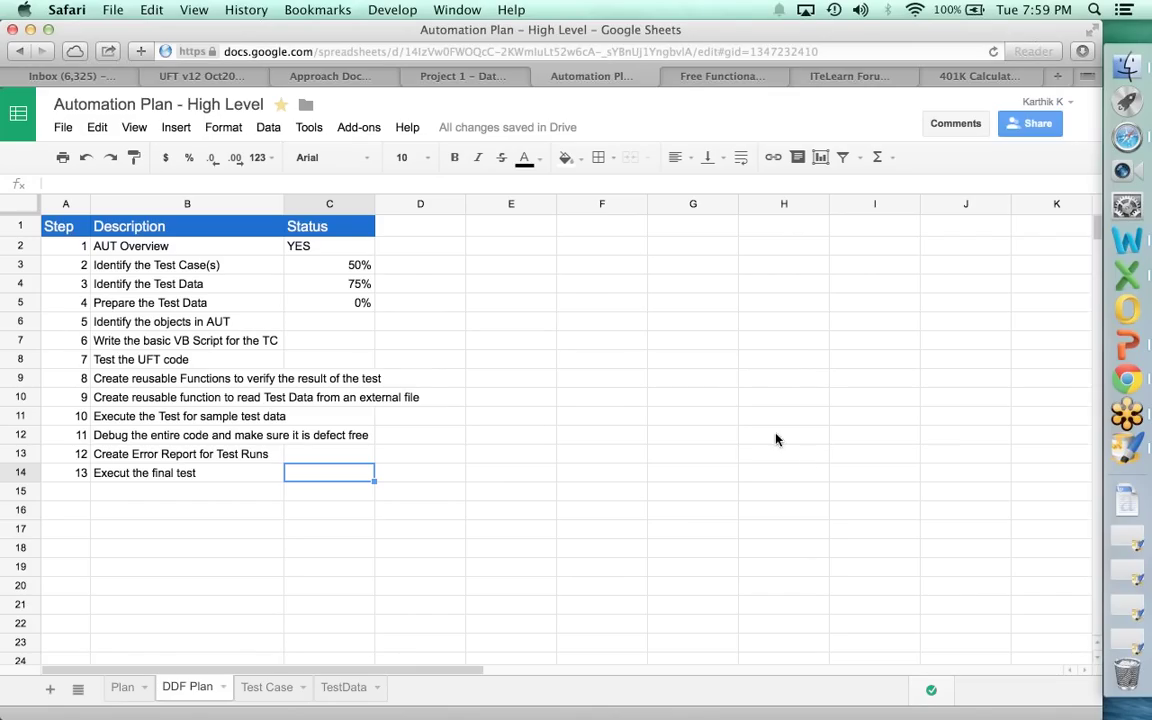
Open the training home page linked under Phase 1 of the Approach Document and look through its session videos.
left_click(336, 83)
scroll(366, 298, "up", 5)
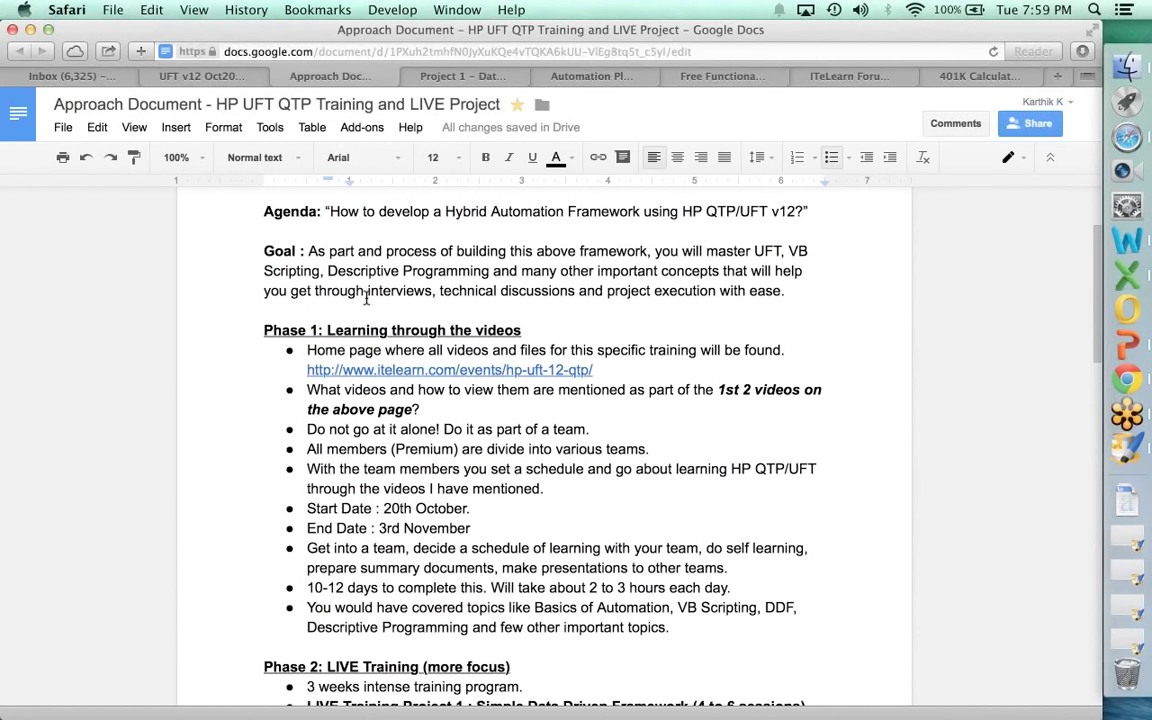
left_click(477, 372)
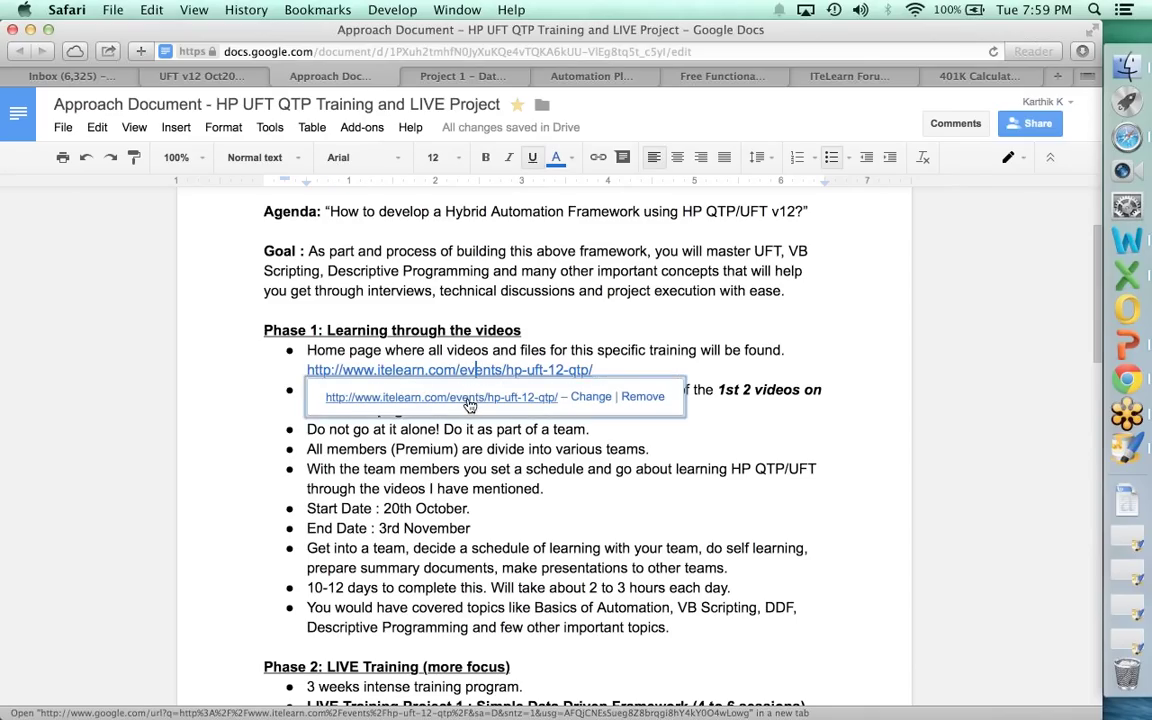
left_click(469, 398)
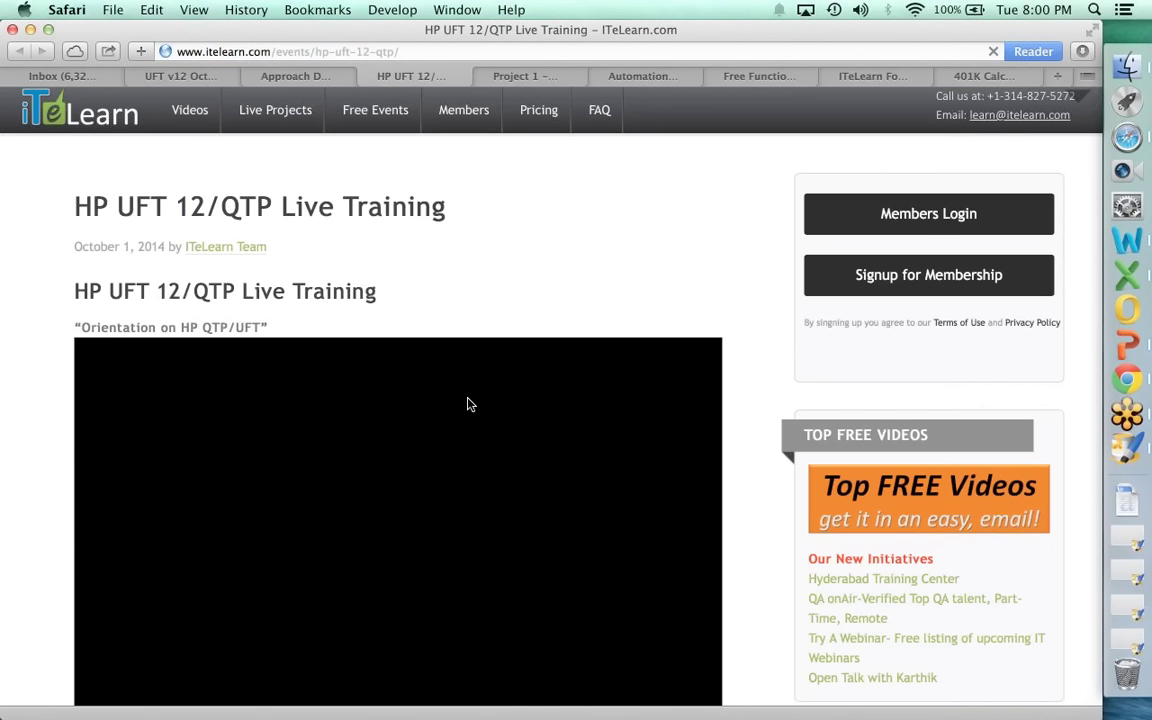
scroll(513, 255, "down", 15)
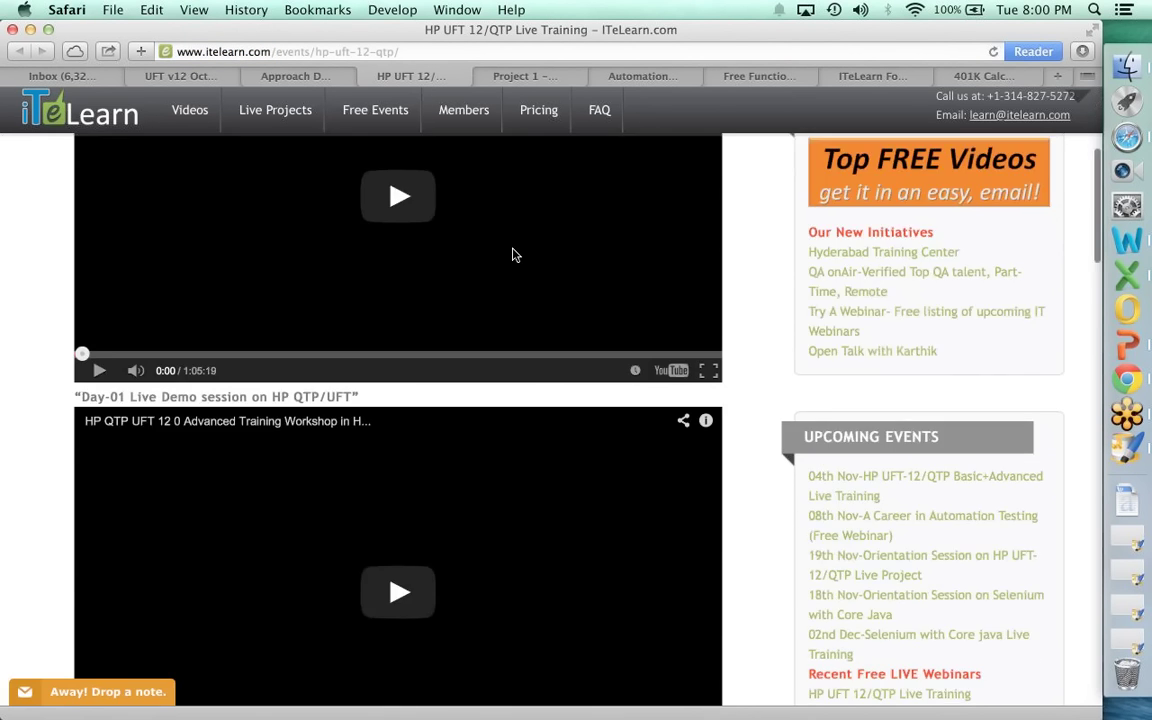
Look through the session videos on the training page and check its address against the Phase 1 link in the Approach Document.
scroll(513, 255, "down", 5)
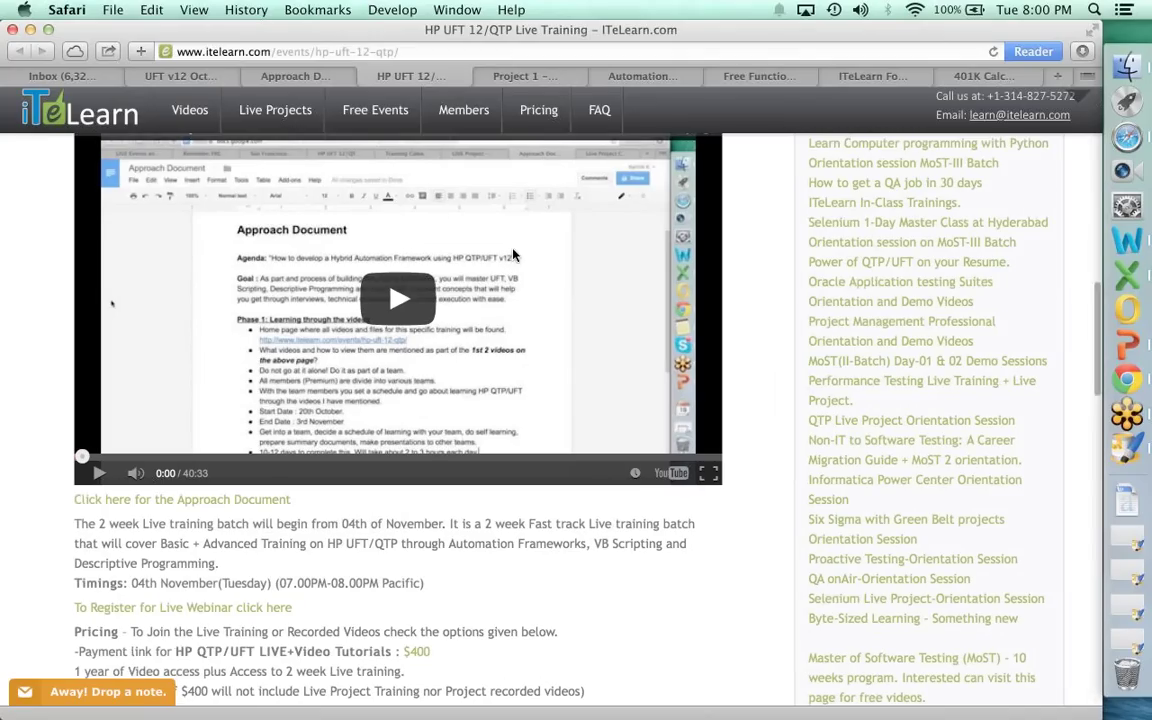
left_click(334, 51)
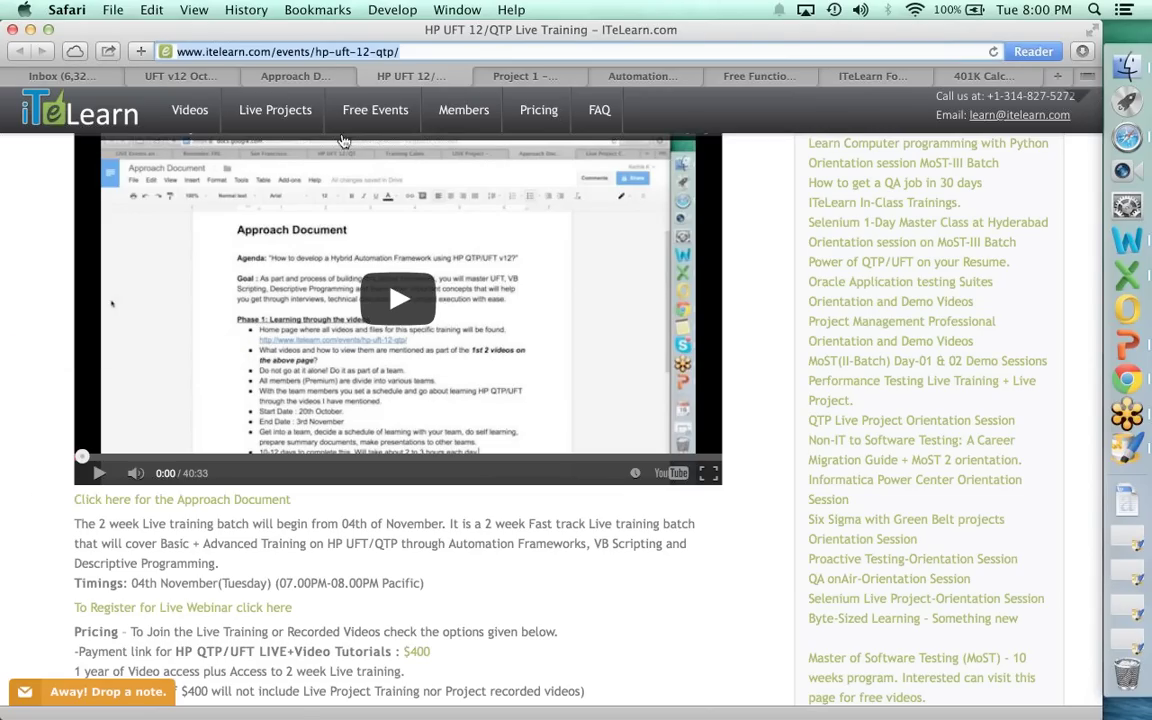
scroll(355, 517, "up", 5)
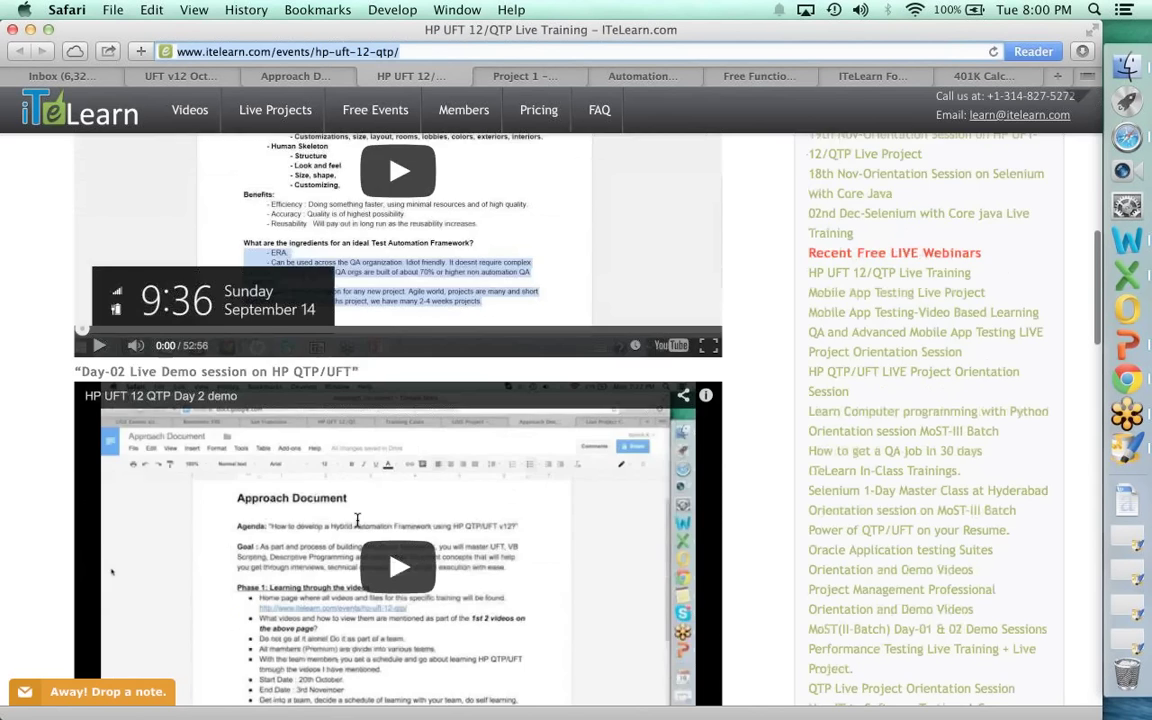
scroll(355, 517, "up", 10)
mouse_move(433, 122)
left_click(296, 75)
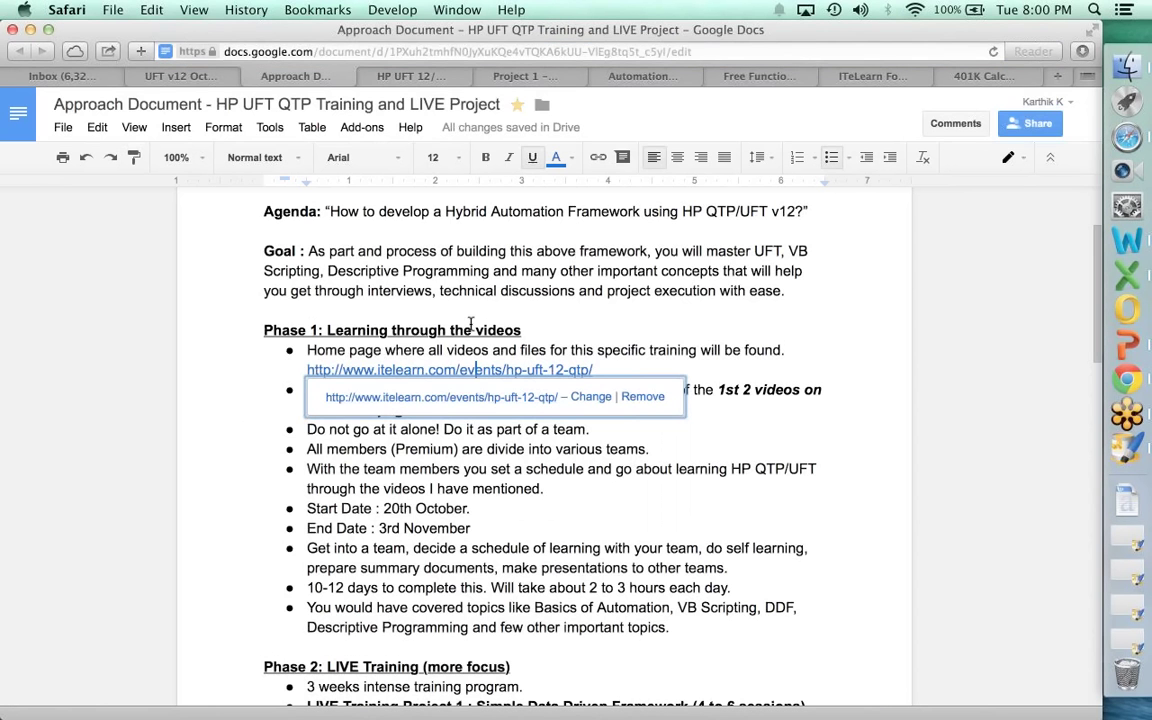
left_click(424, 78)
Open the HP UFT 11.5 Training Videos page from the HP QTP/UFT training videos home page and copy its address.
mouse_move(190, 112)
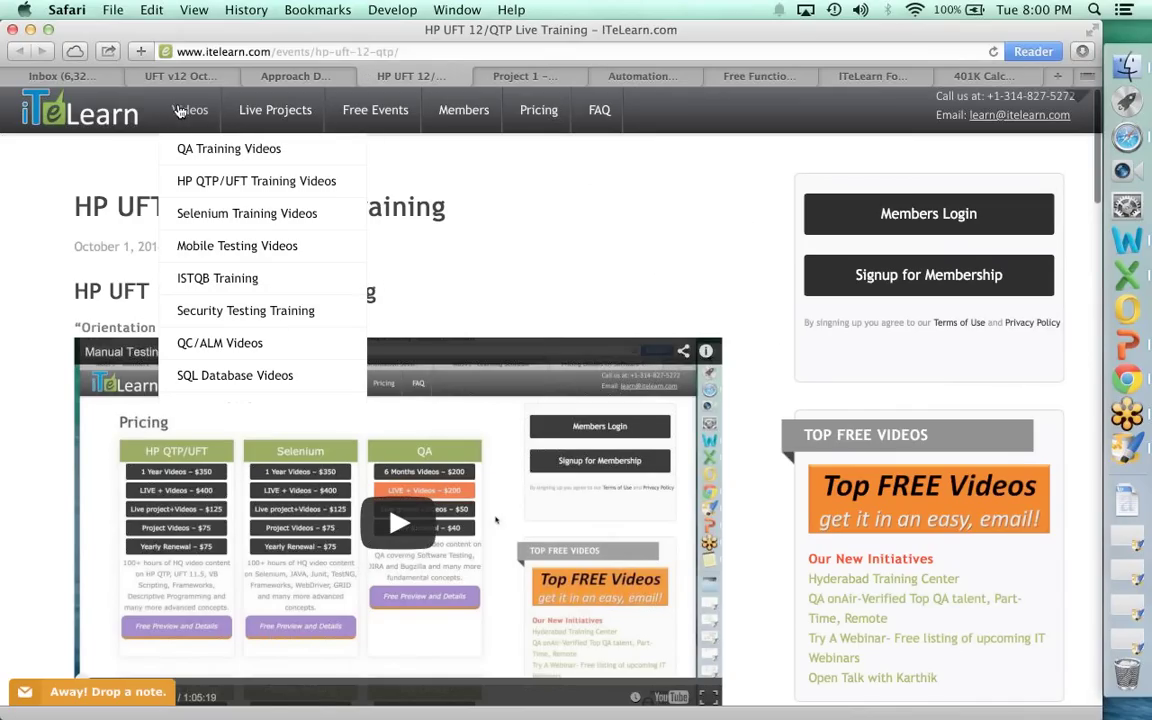
left_click(190, 190)
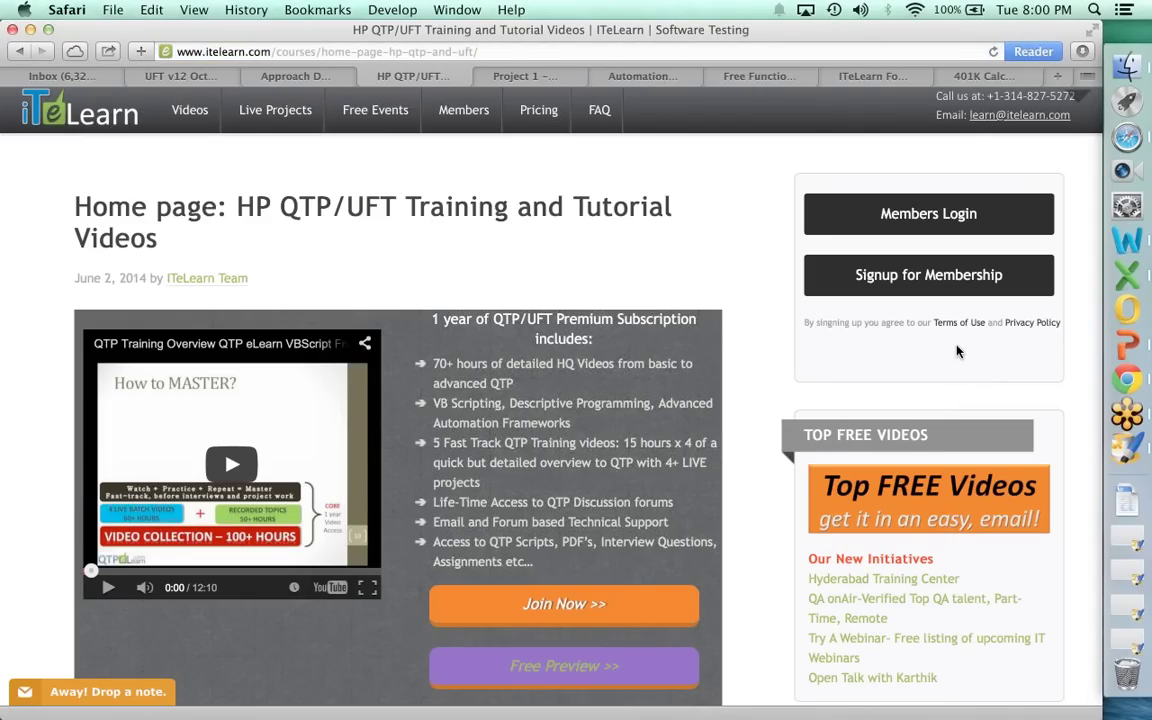
scroll(593, 480, "down", 10)
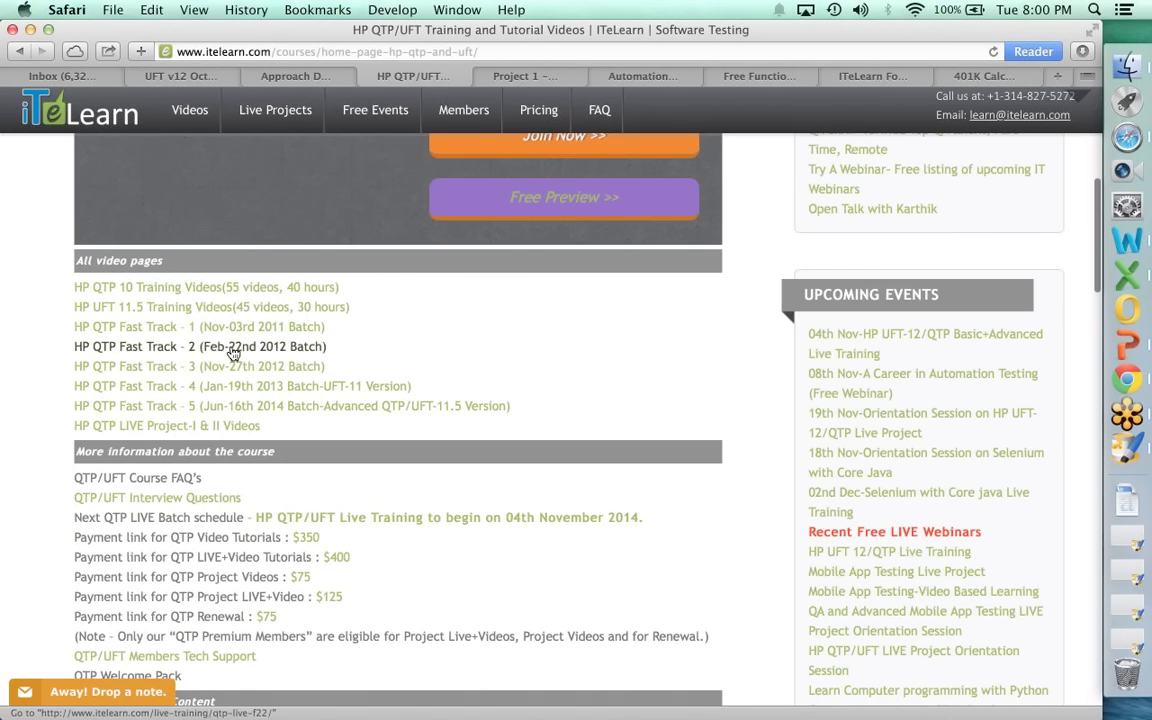
left_click(199, 309)
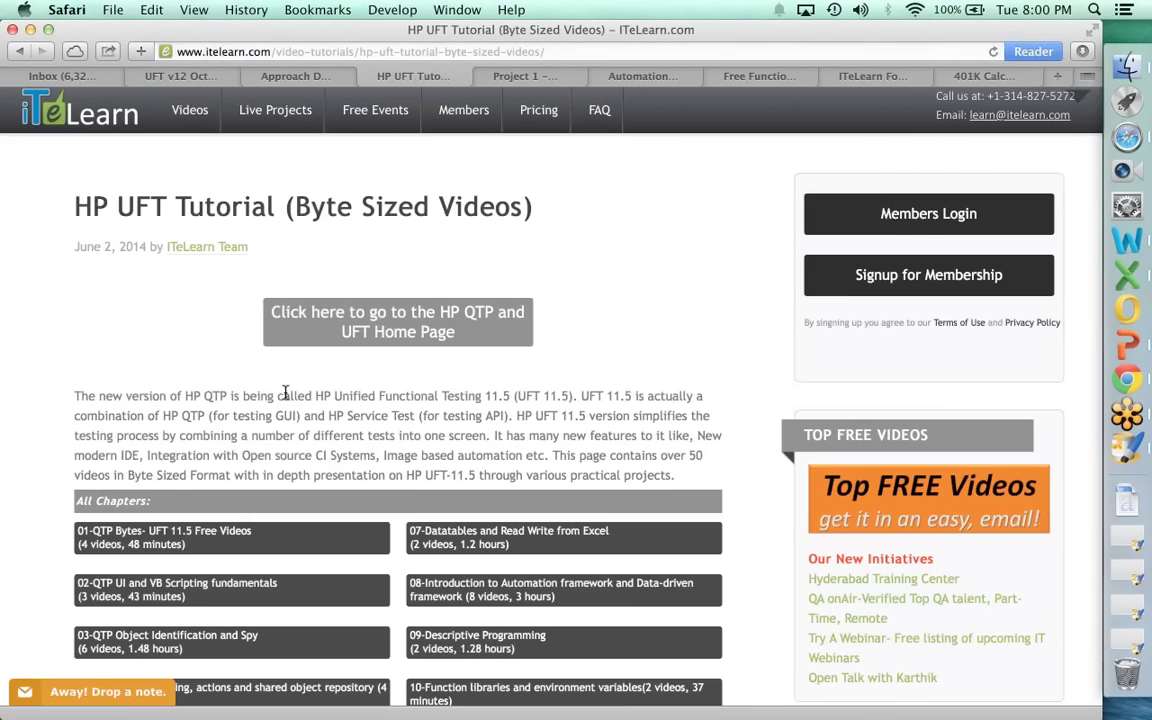
scroll(285, 396, "down", 3)
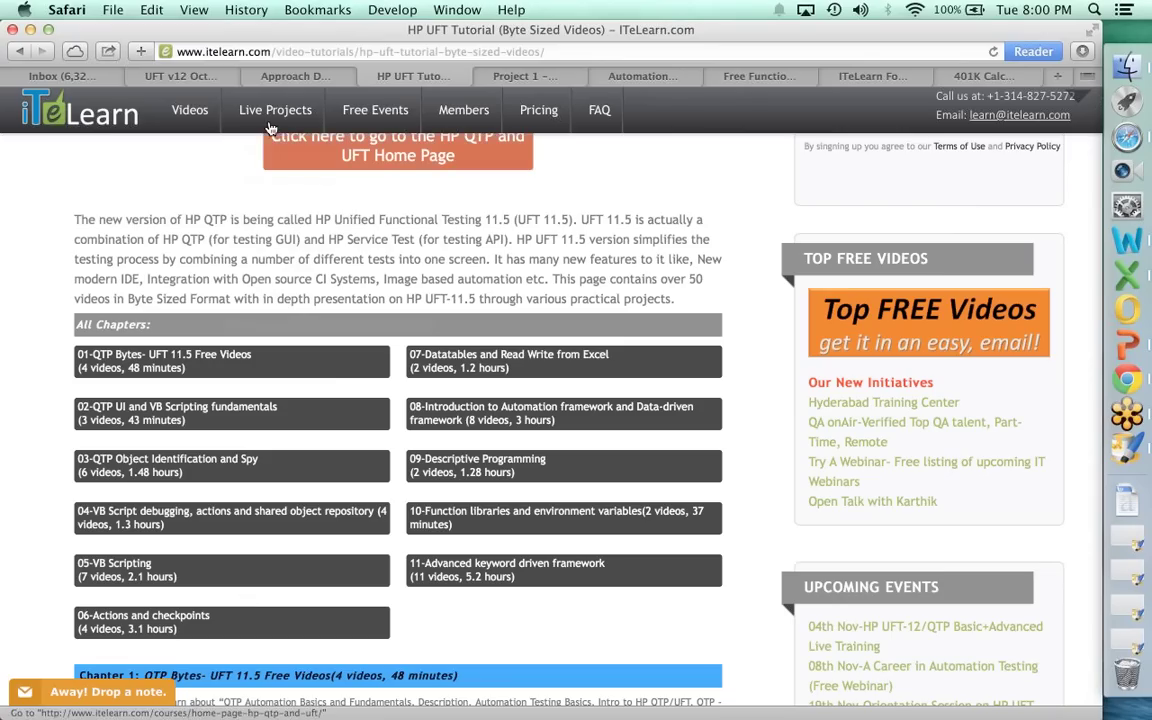
left_click(273, 52)
key("super+c")
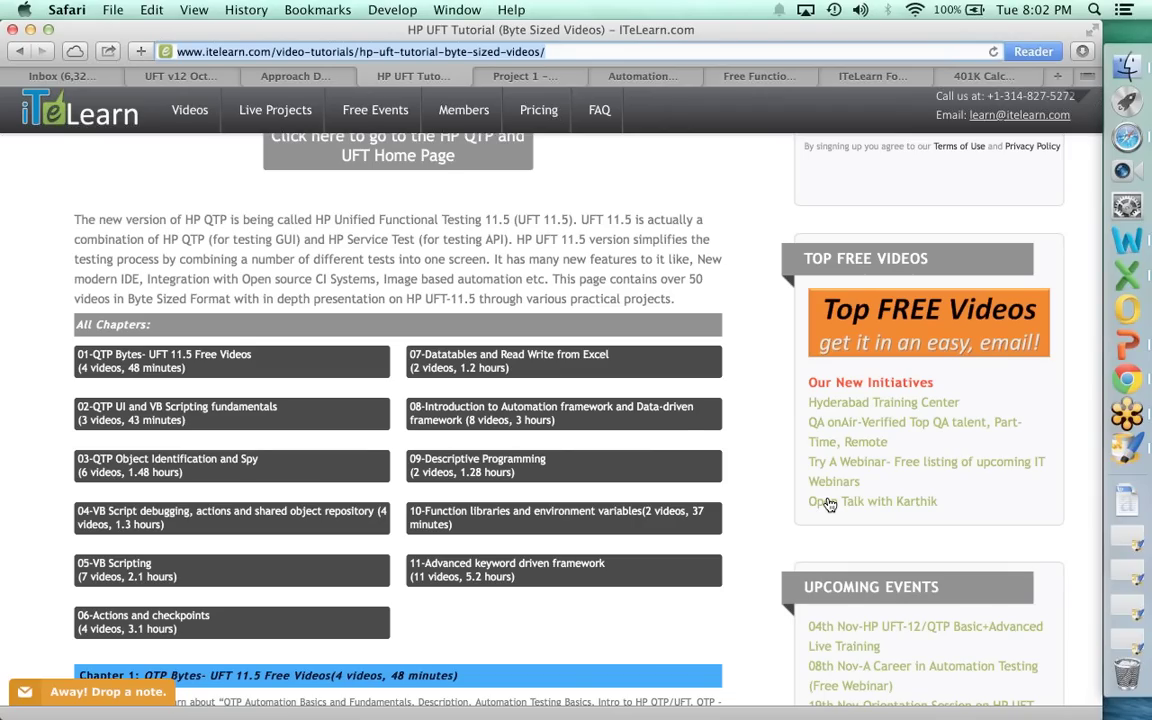
Review the Project 1 document and the DDF Plan sheet alongside the UFT tutorial's chapter list, ending on the DDF Plan sheet.
double_click(670, 277)
left_click(591, 213)
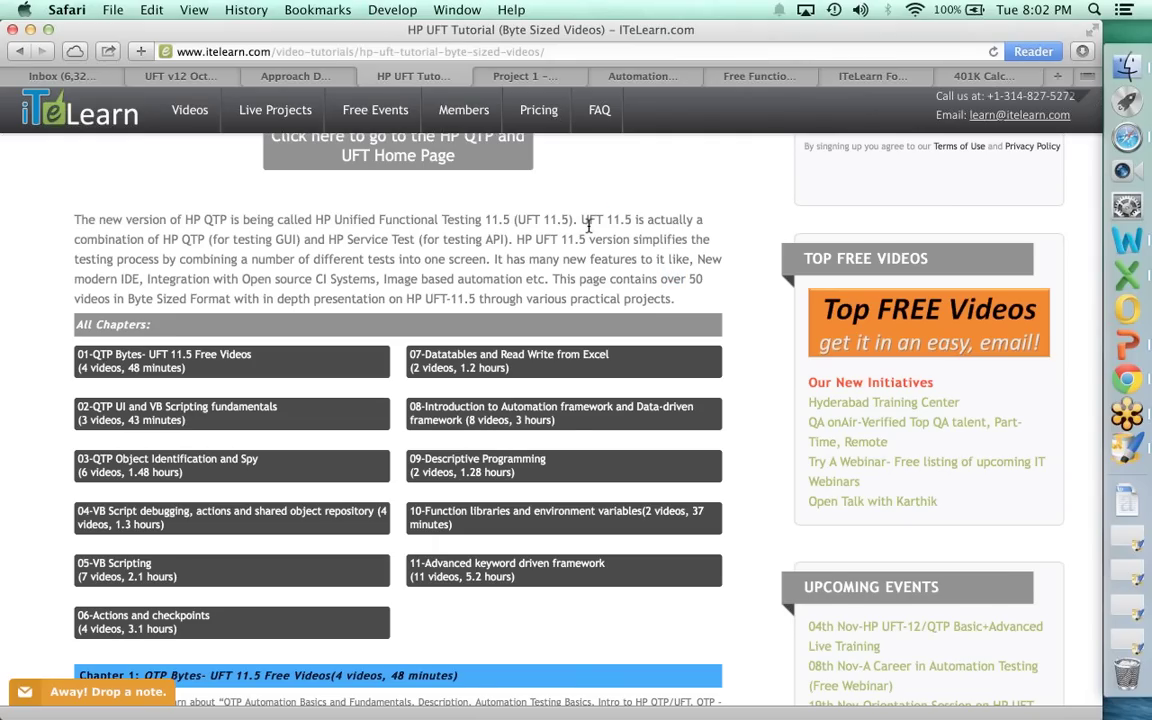
left_click(500, 72)
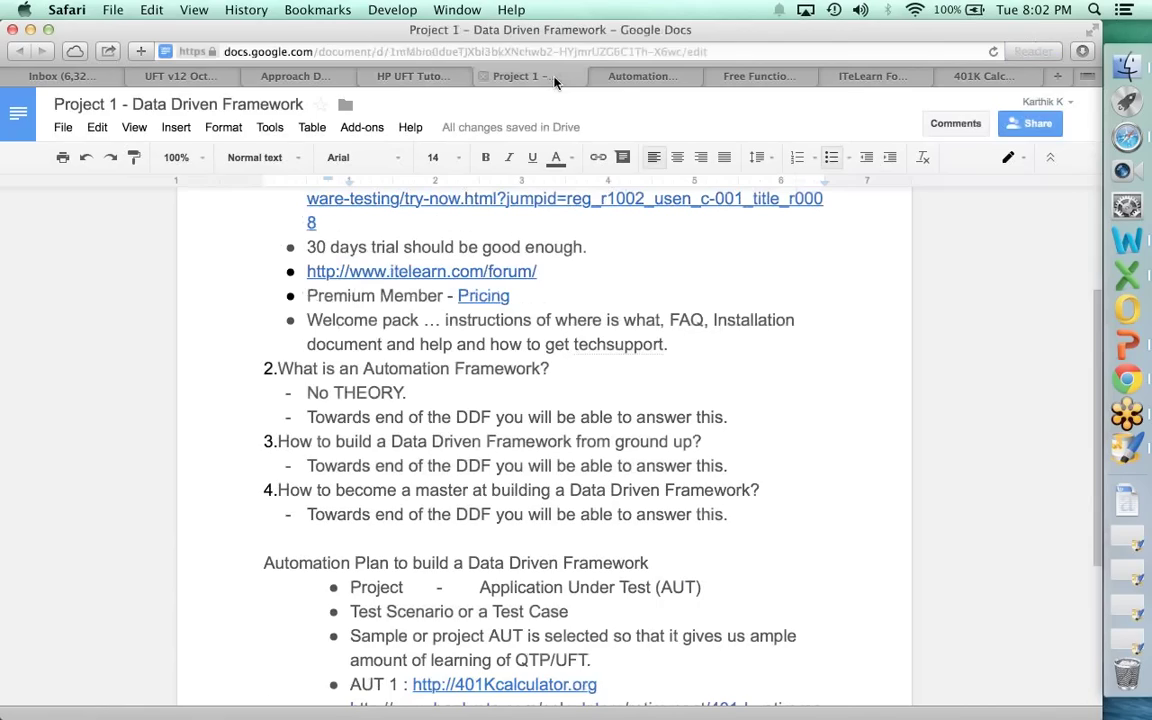
left_click(630, 76)
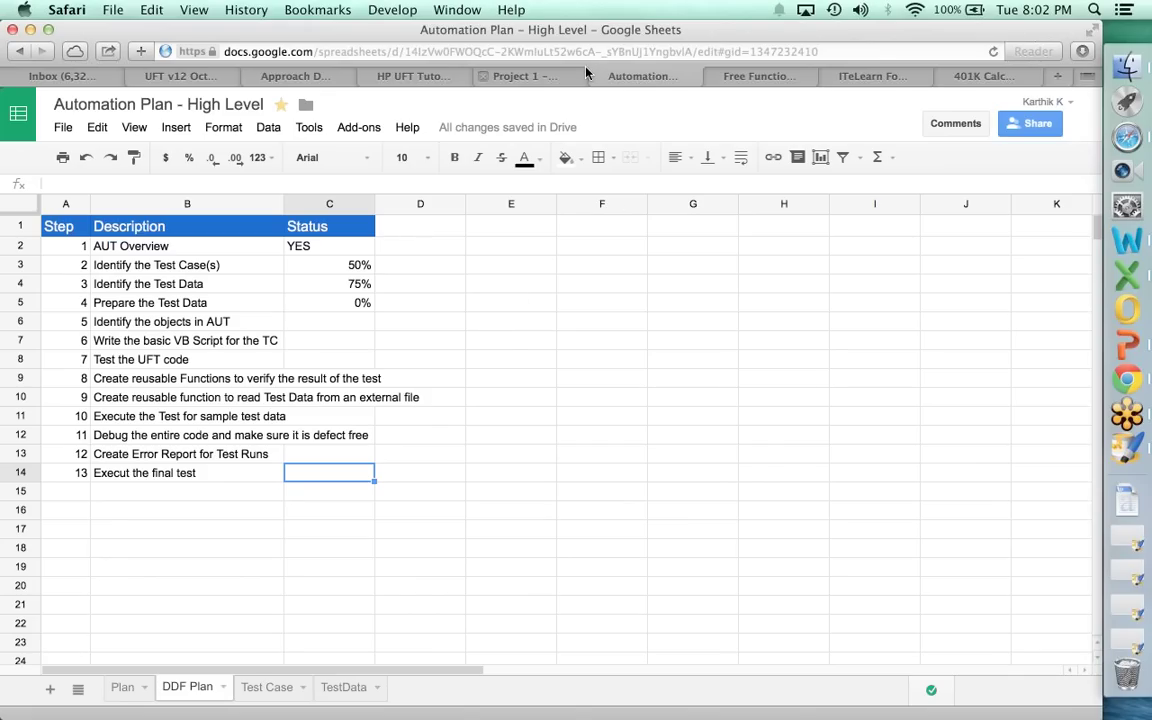
left_click(414, 77)
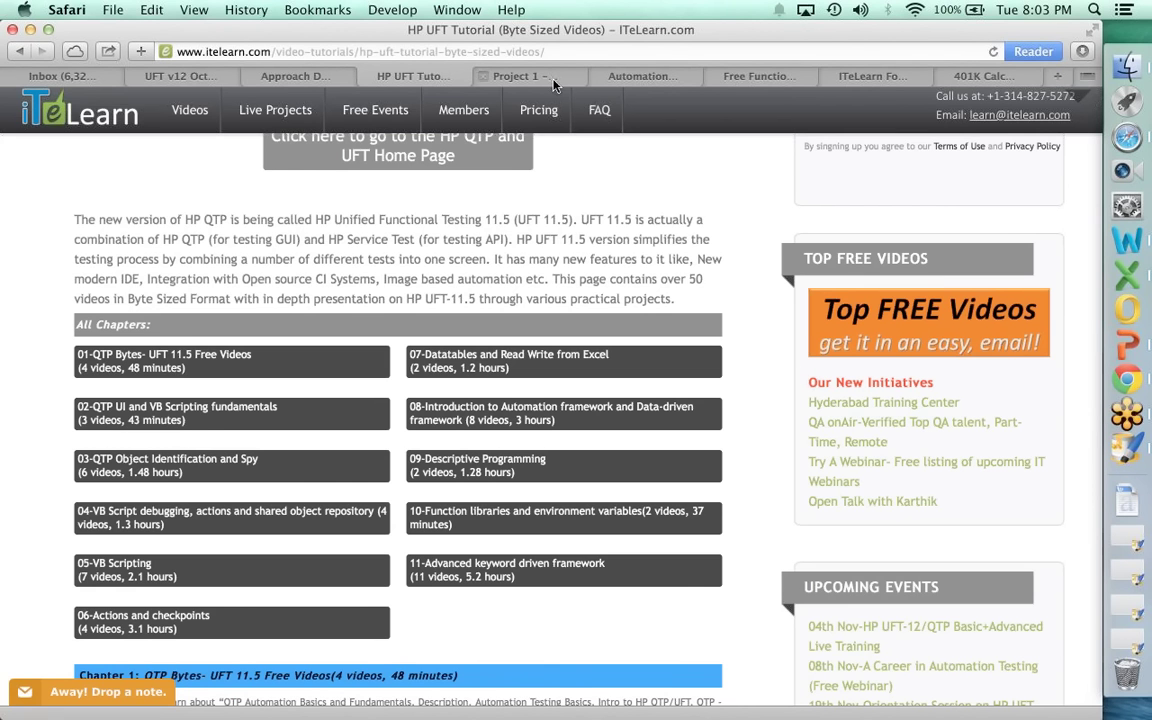
left_click(502, 77)
left_click(638, 77)
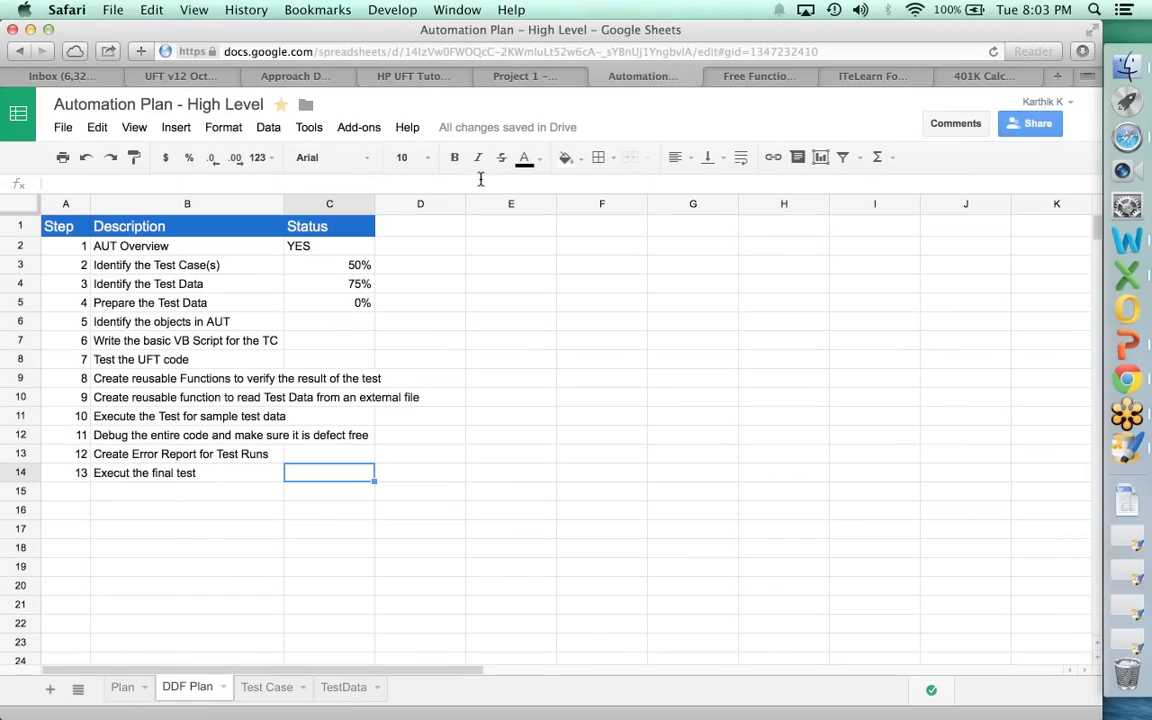
Change the description of step 7 in the DDF Plan sheet to "Debug the UFT code".
left_click(150, 420)
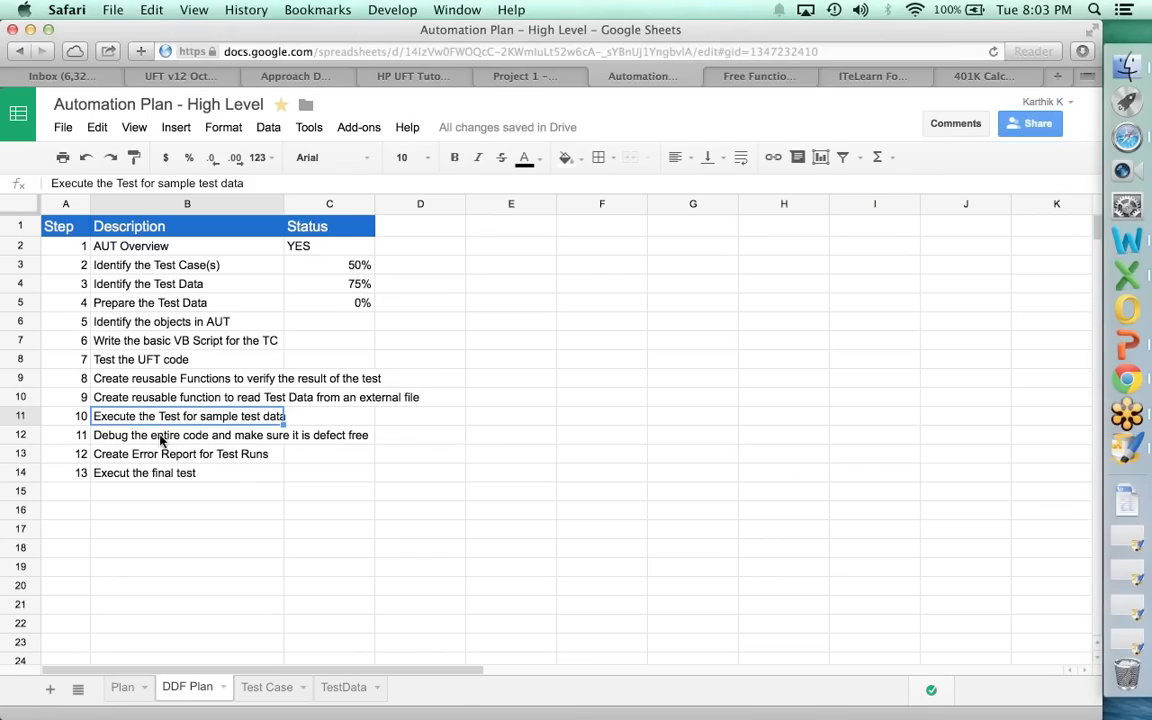
left_click(148, 364)
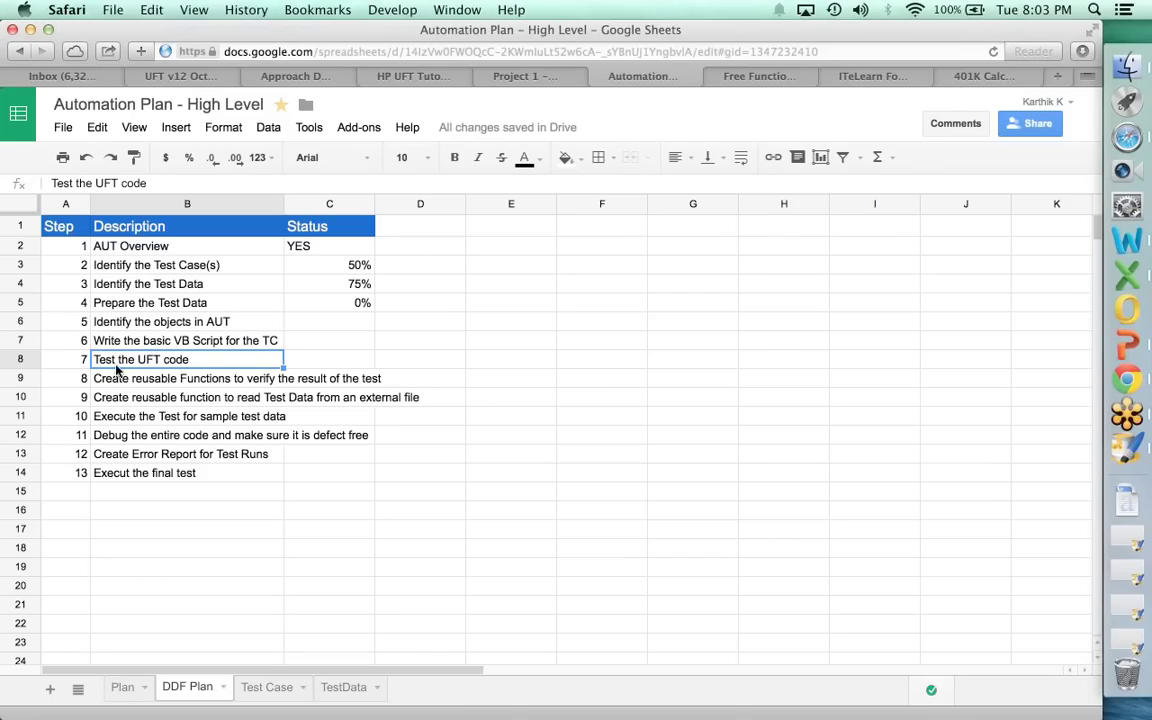
double_click(123, 366)
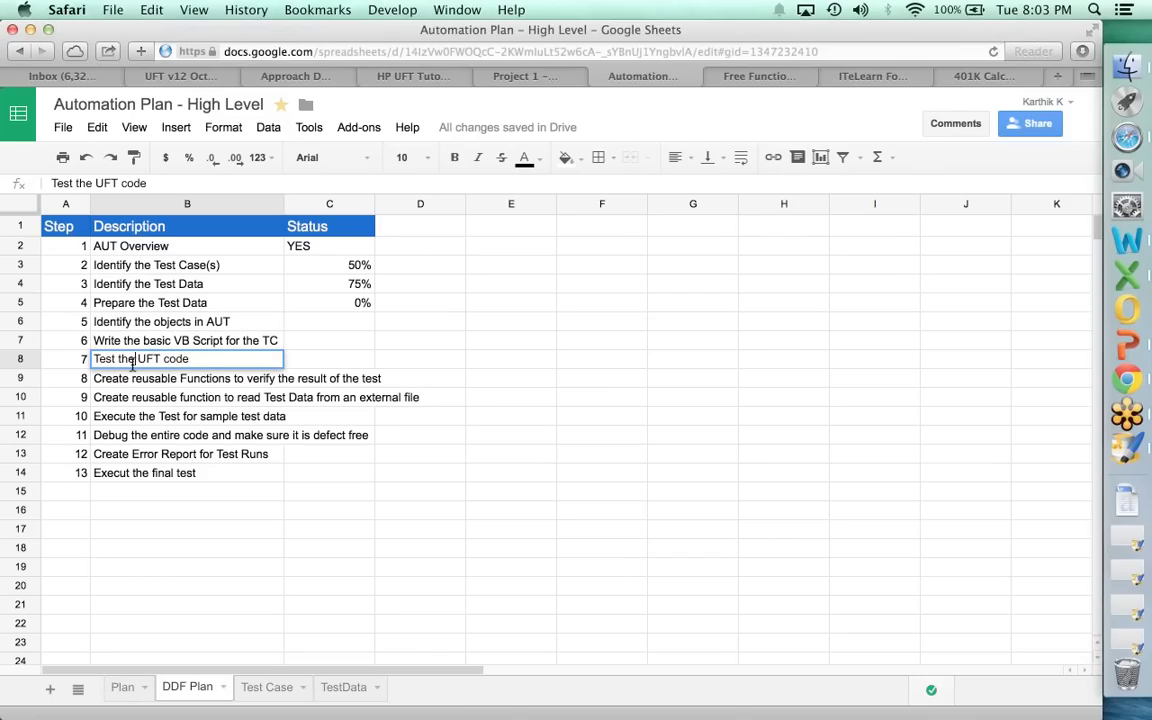
left_click(132, 366)
key("shift+Home")
type("Debug")
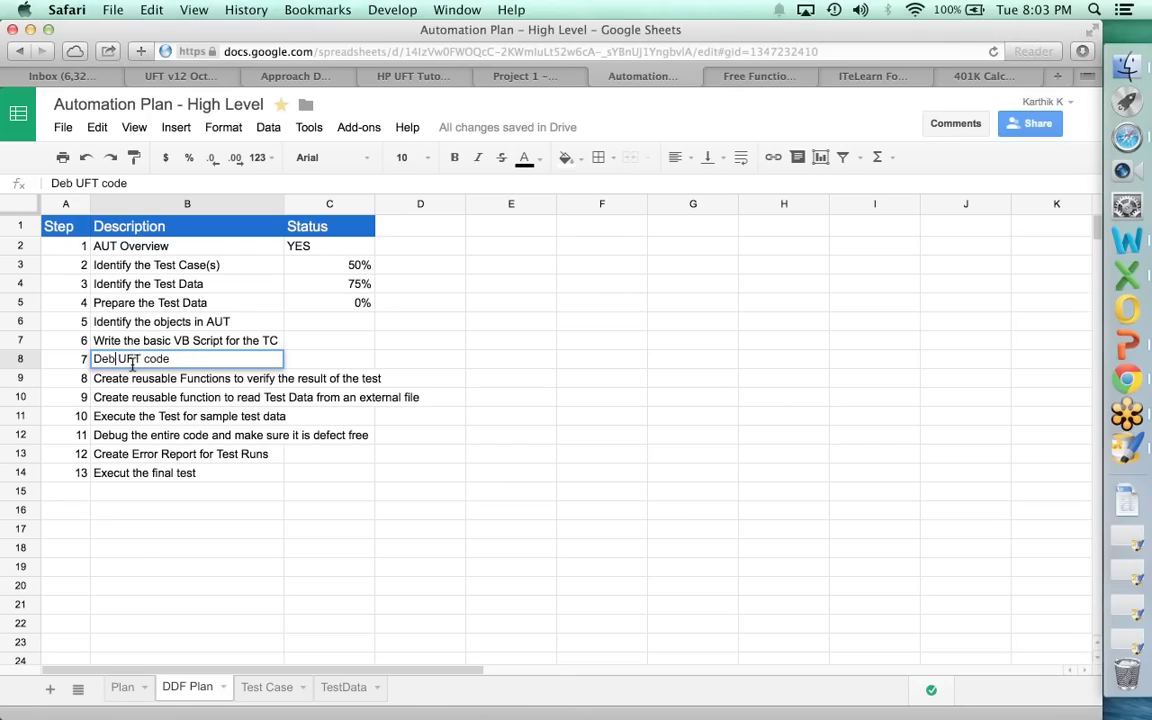
type(" the")
key("Return")
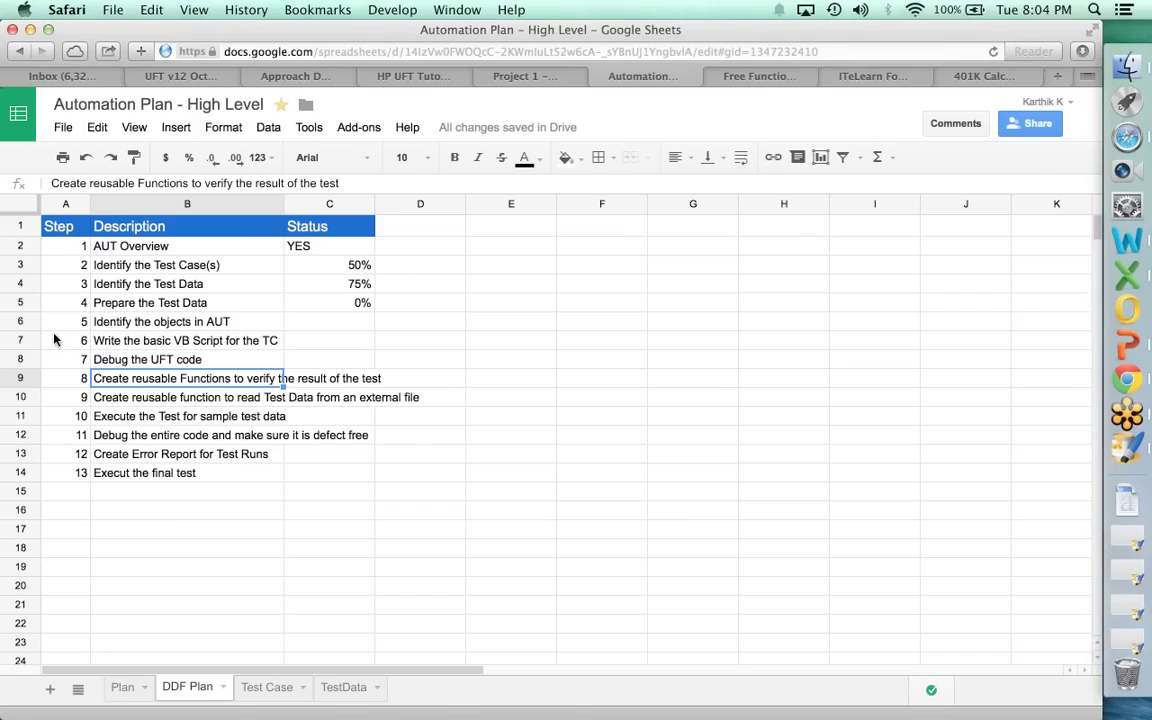
Go over the descriptions of steps 5 to 13 in the DDF Plan sheet.
left_click_drag(141, 318, 136, 338)
left_click(135, 360)
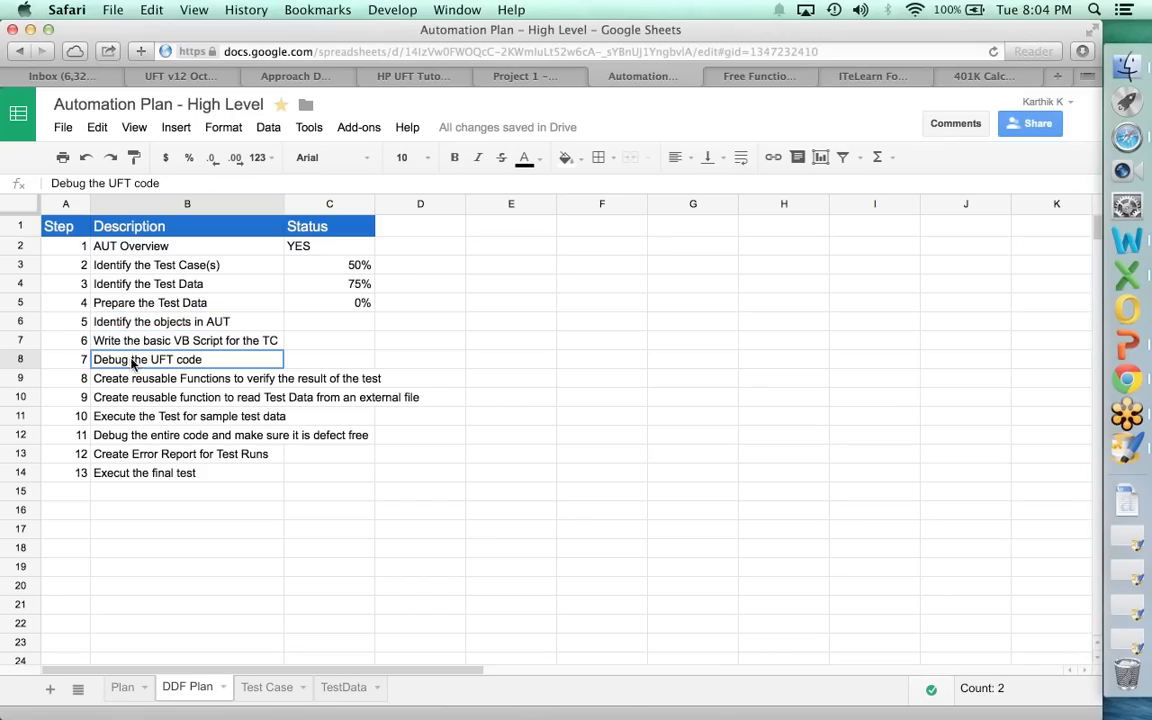
left_click(127, 385)
left_click_drag(127, 388, 127, 400)
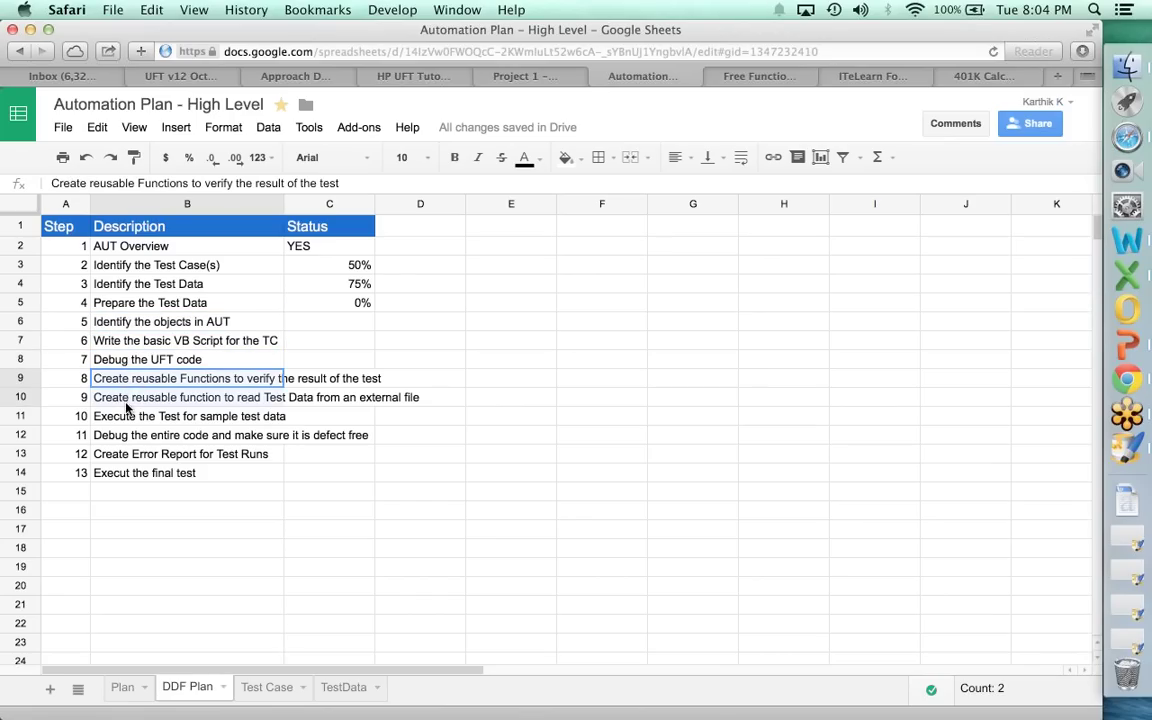
left_click(127, 418)
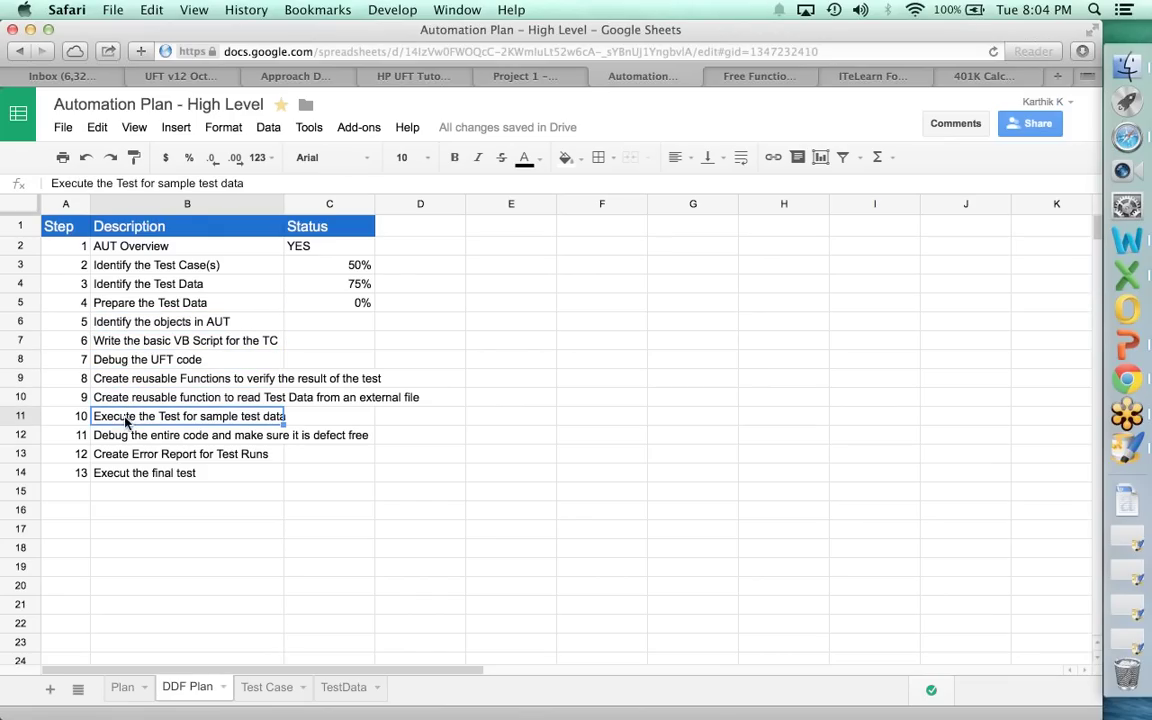
left_click(122, 456)
left_click_drag(122, 456, 122, 480)
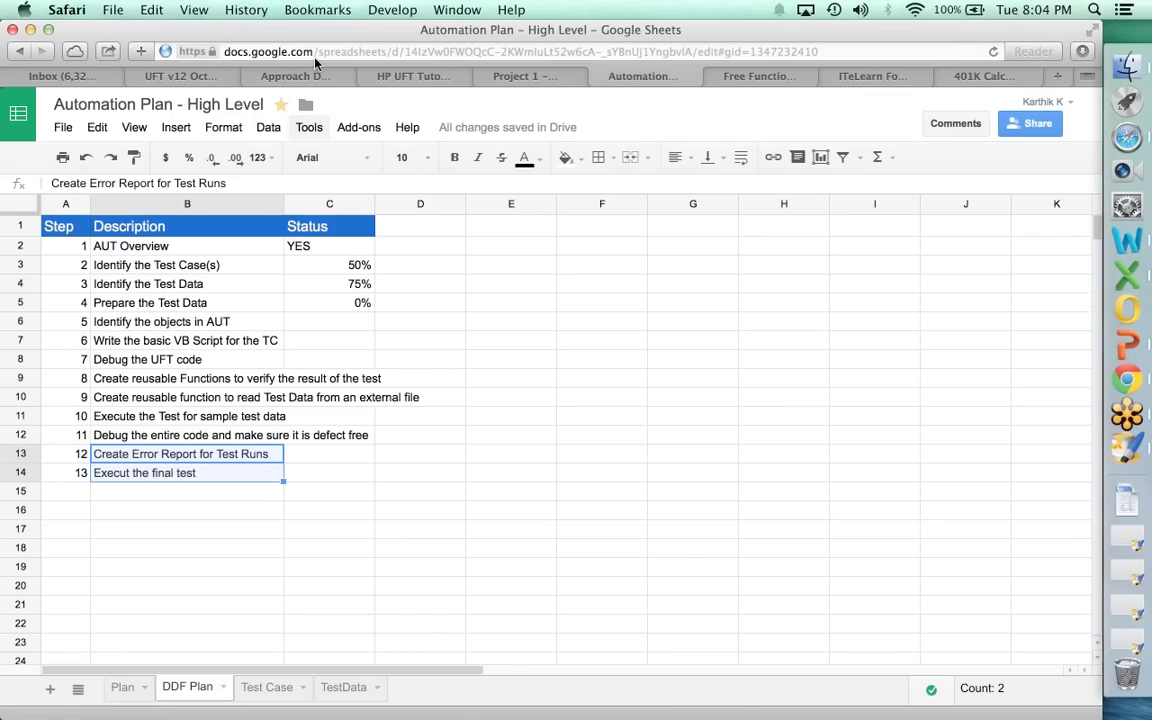
Look over the UFT v12 Oct20 Drive folder, the ITeLearn forum and the Project 1 document, and return to the automation plan spreadsheet.
left_click(265, 72)
left_click(208, 75)
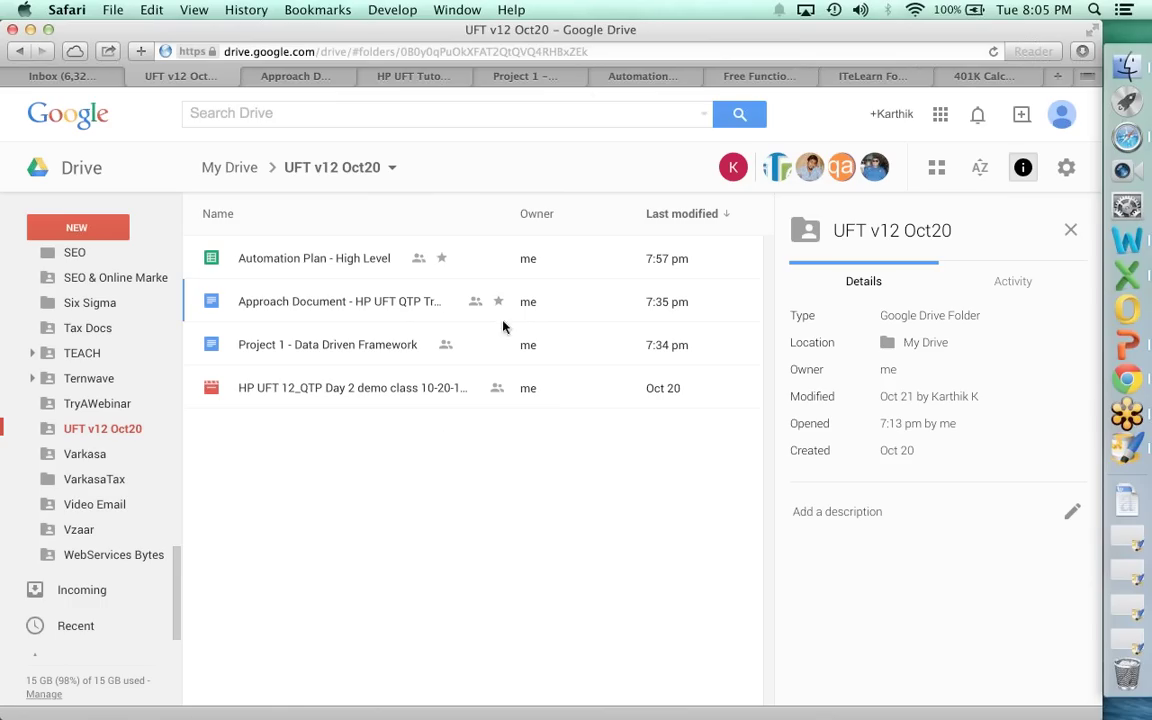
left_click(625, 76)
left_click(706, 75)
left_click(866, 77)
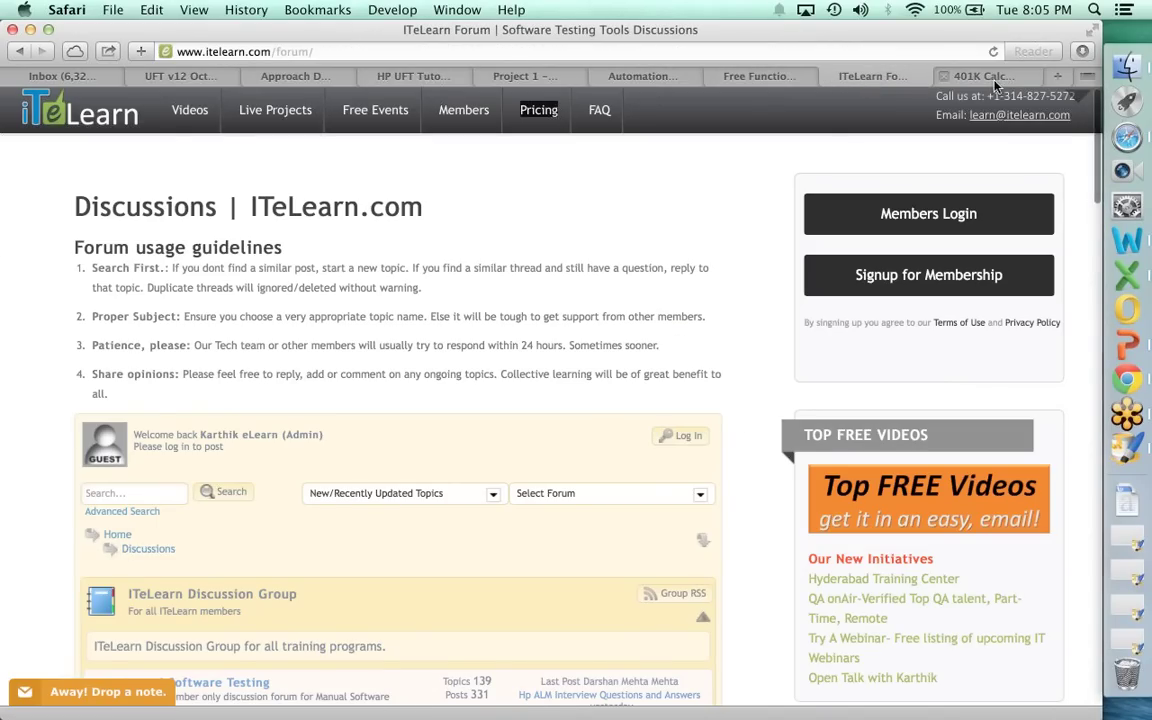
mouse_move(201, 116)
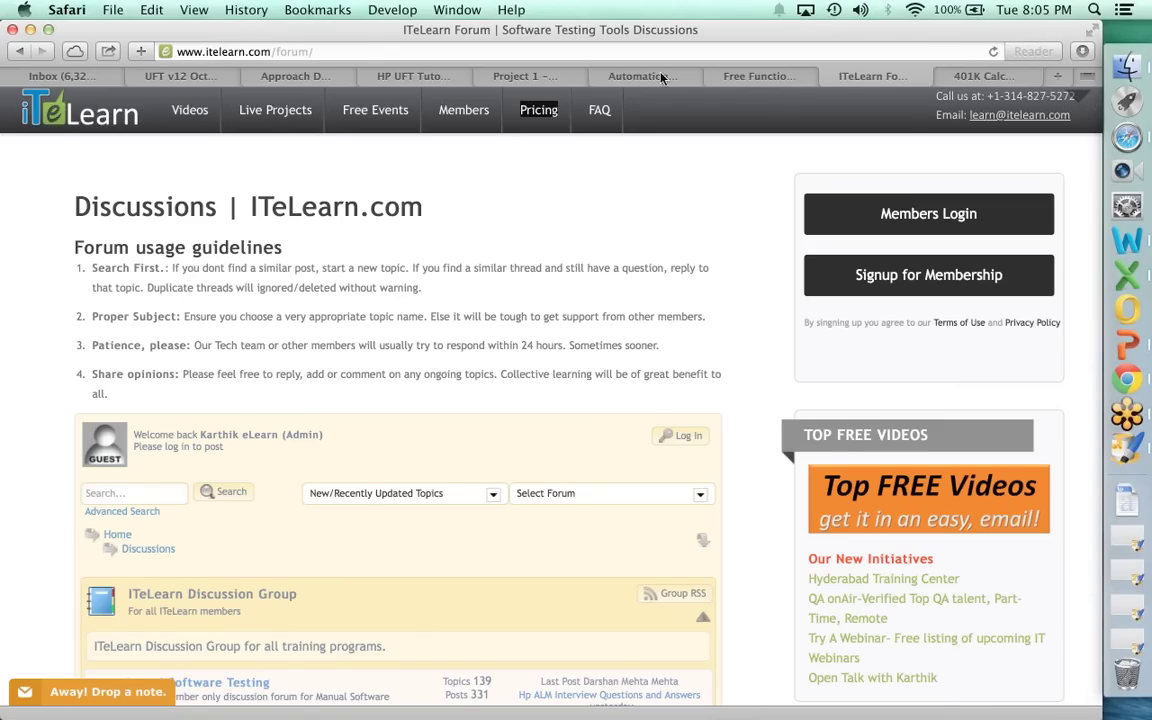
left_click(520, 76)
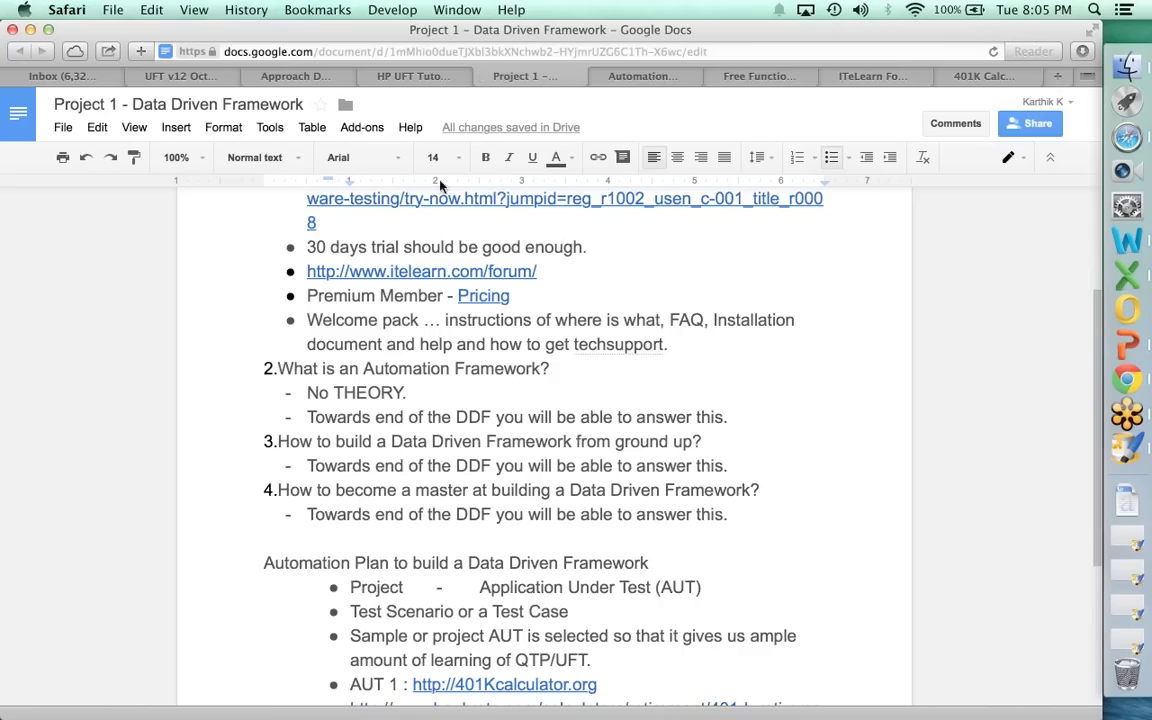
left_click(643, 76)
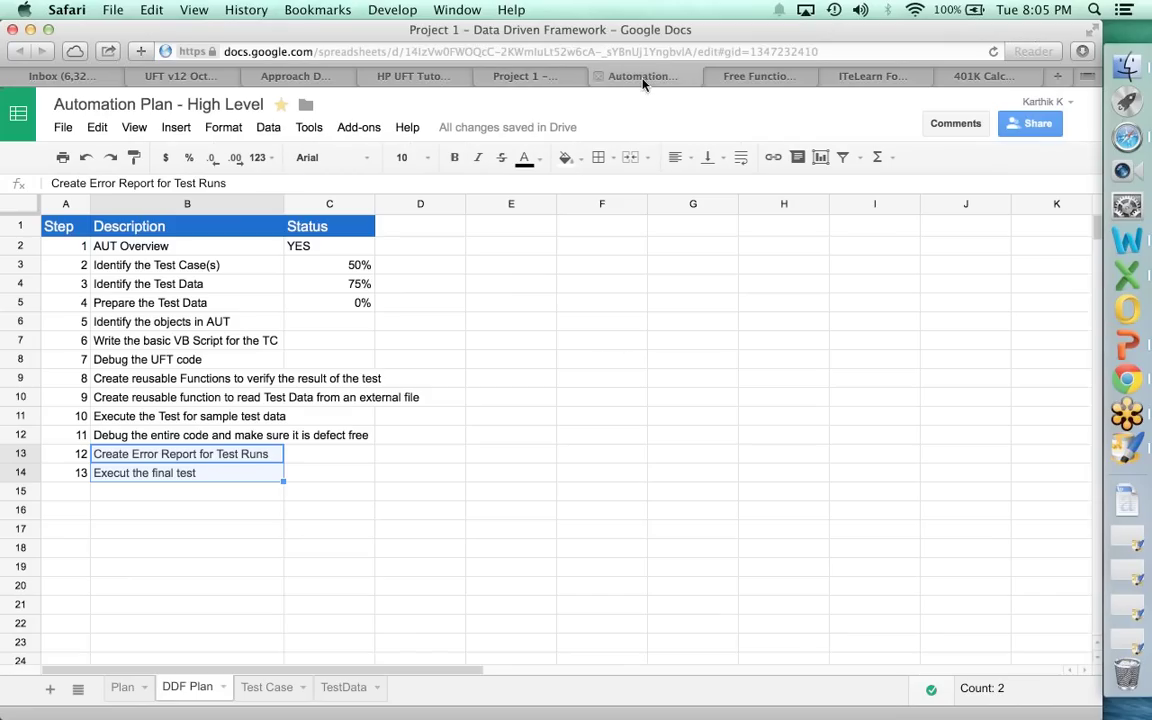
Review the Test Case sheet and the HP QTP/UFT training home page, and select the TC002 "Enter Annual Salary" description.
left_click(288, 690)
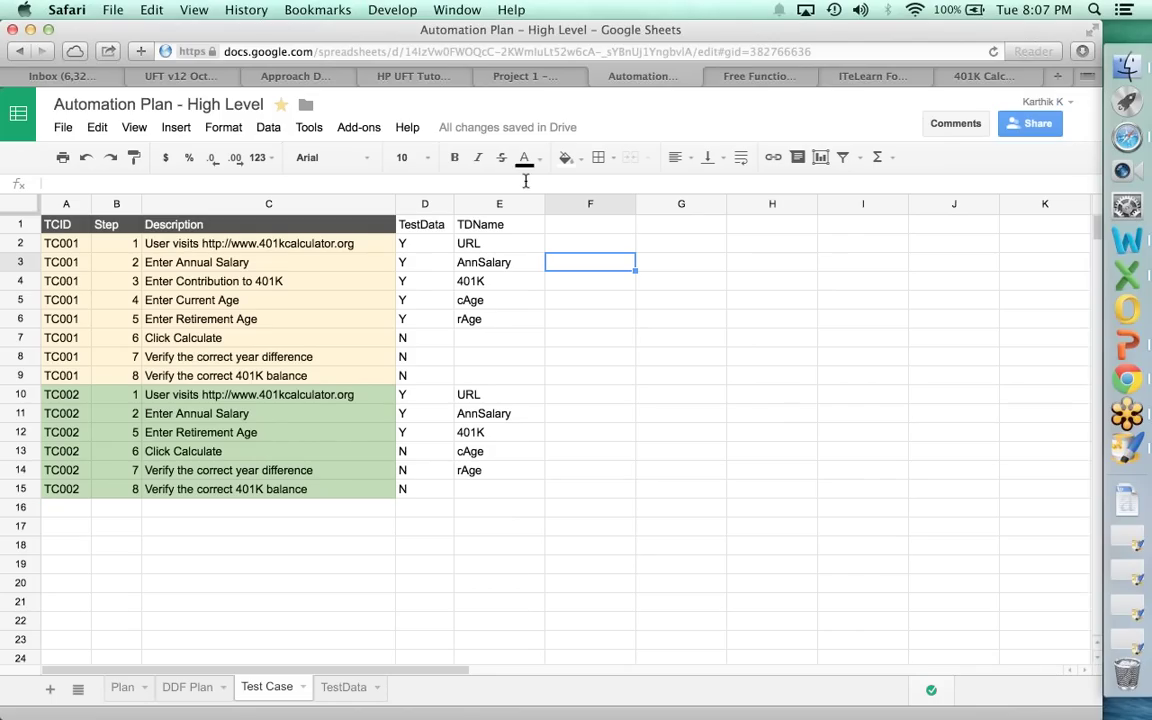
left_click(412, 76)
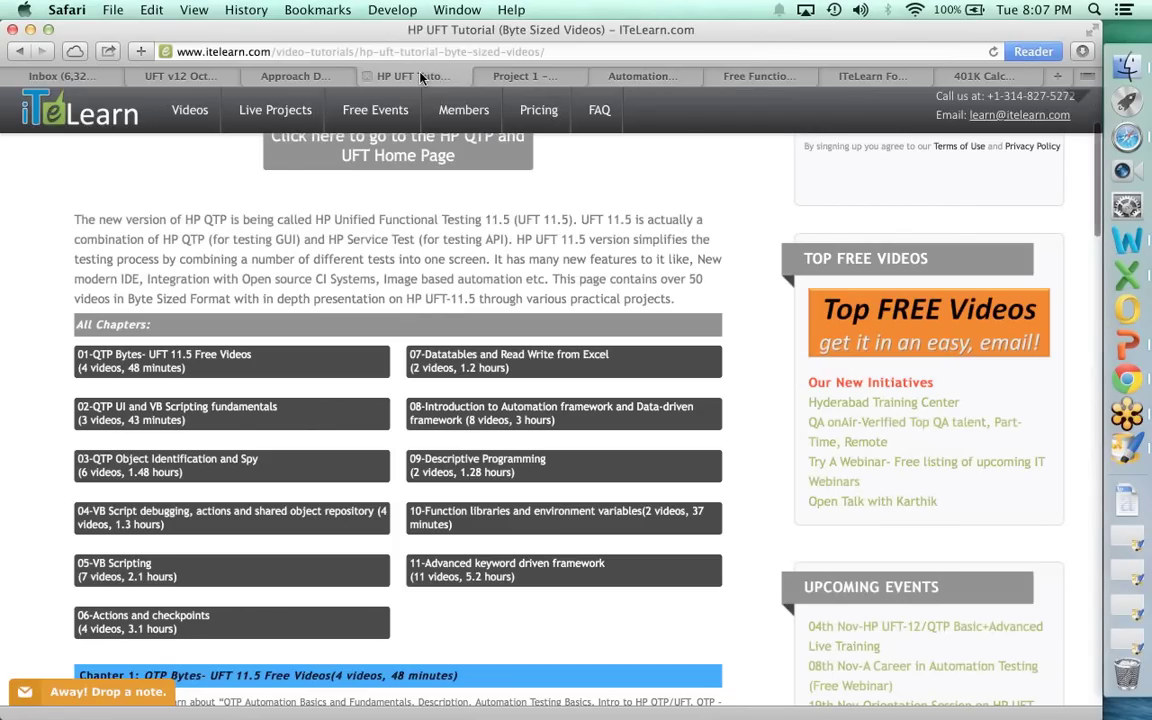
mouse_move(293, 133)
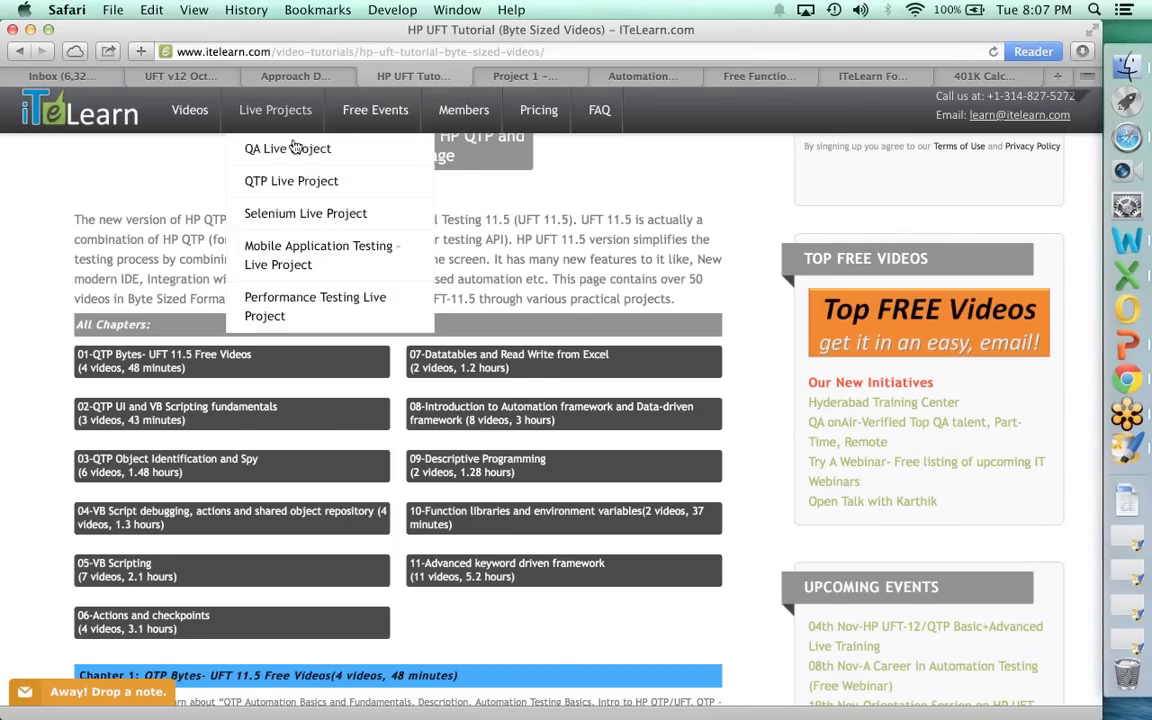
left_click(476, 157)
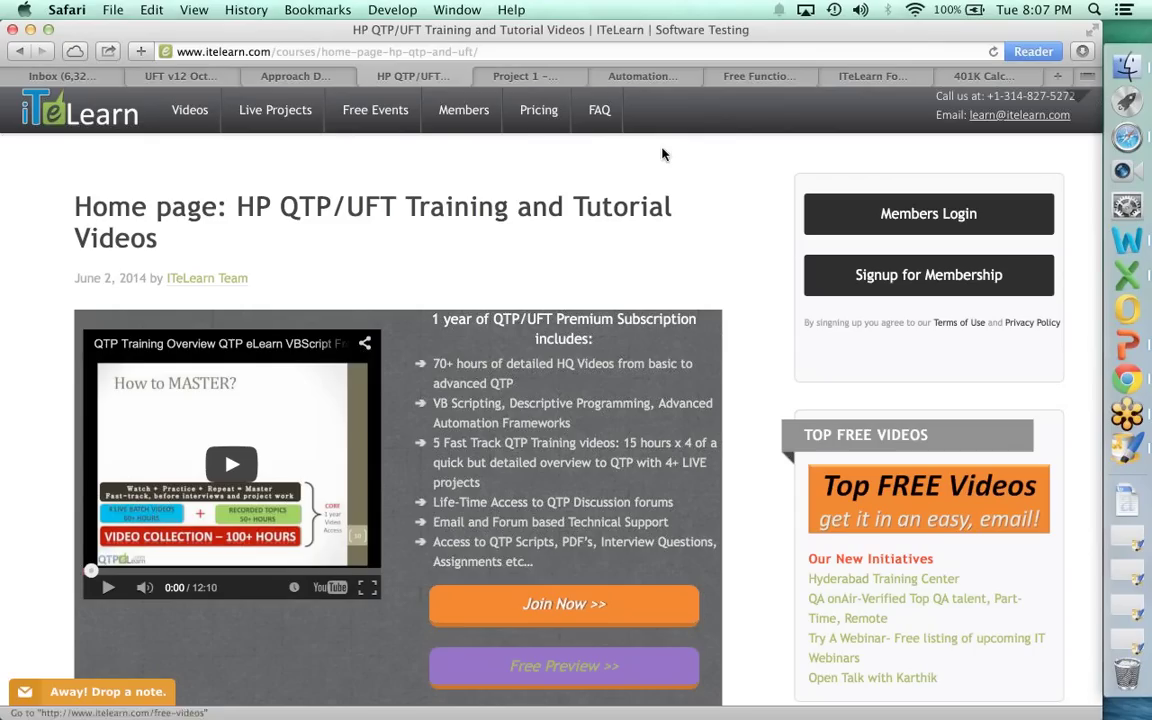
left_click(600, 72)
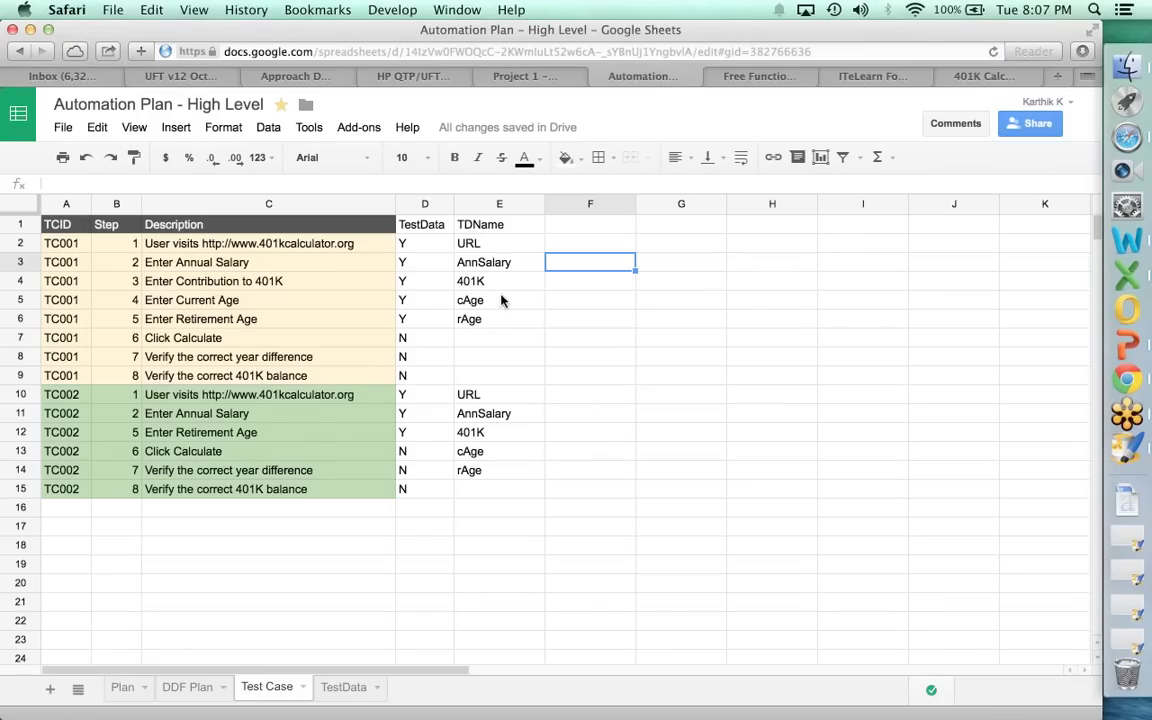
left_click(206, 418)
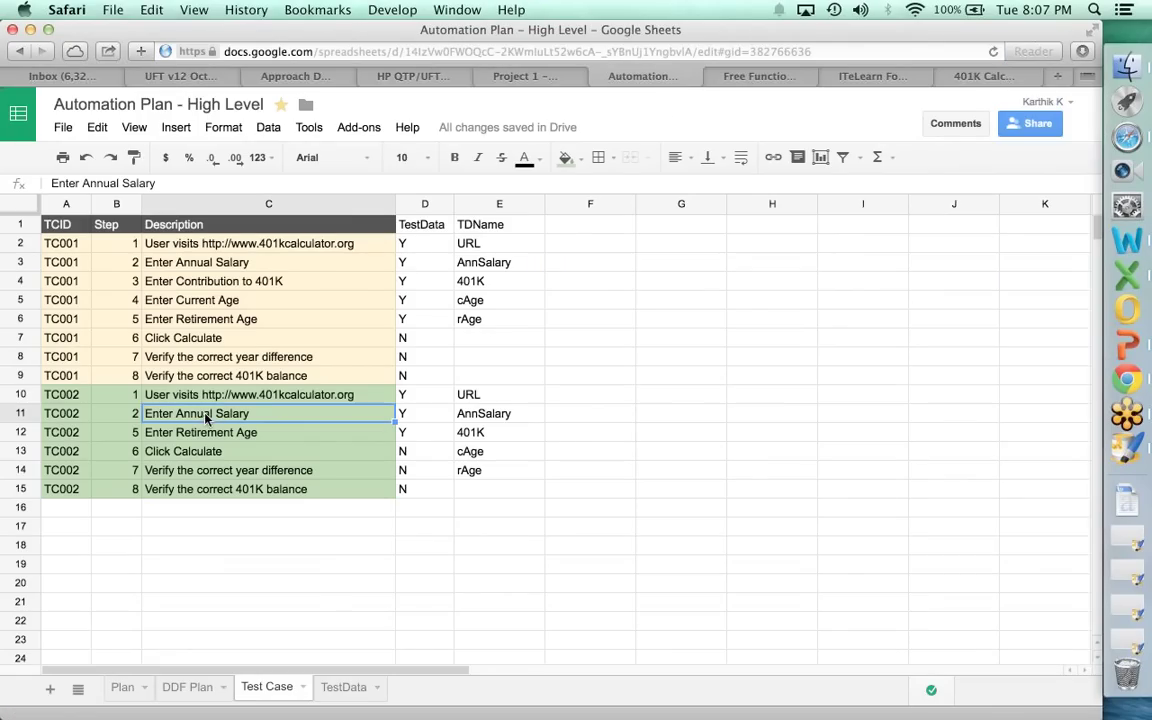
Replace the TDName of TC002's "Enter Retirement Age" step with a copy of the rAge entry from the step 7 row.
left_click(481, 414)
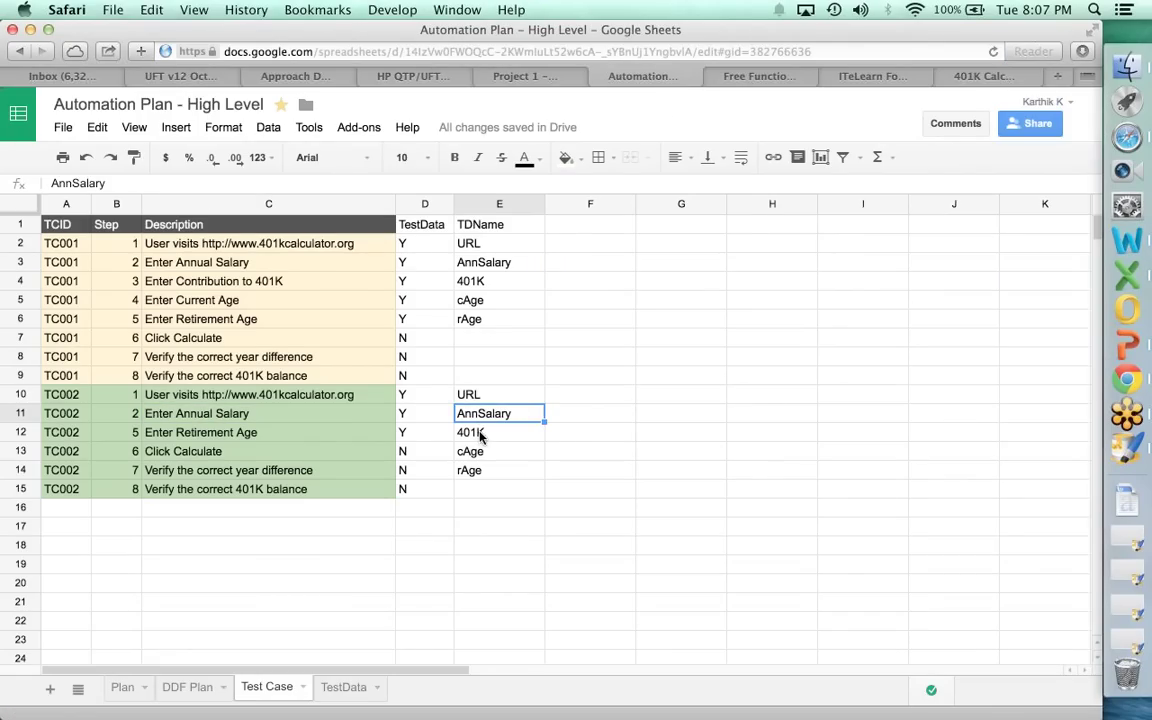
left_click(481, 434)
key("Down")
key("Down")
key("super+c")
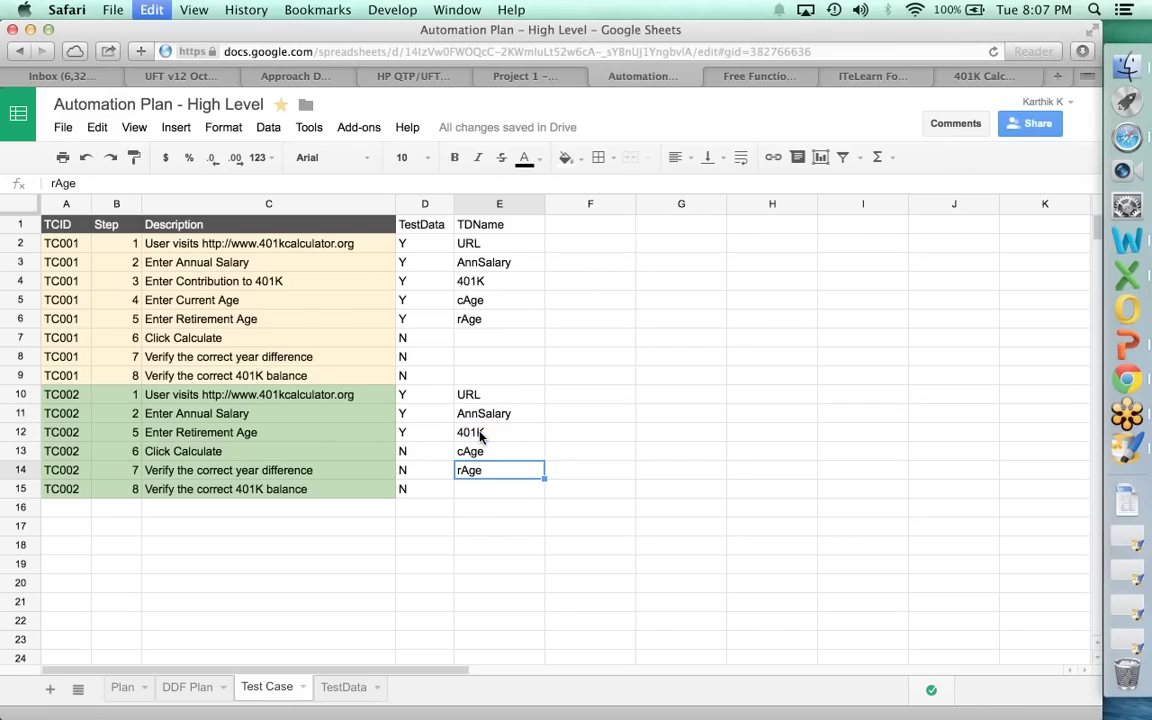
key("Up")
key("Up")
key("super+v")
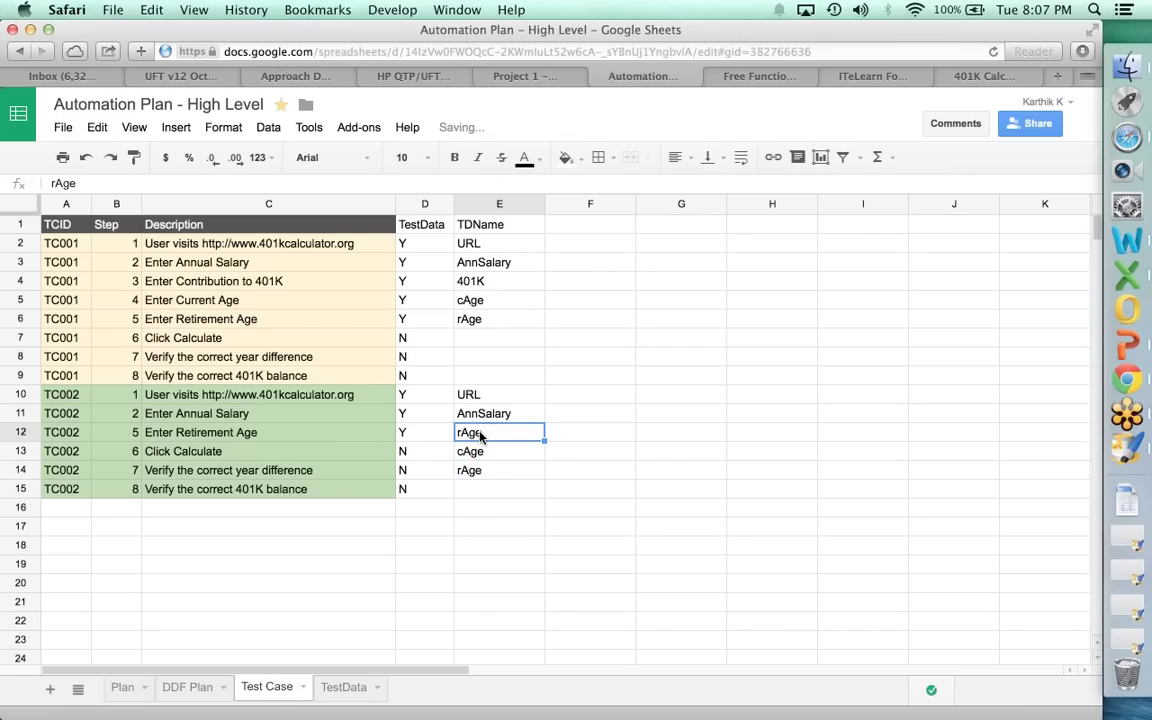
Clear the TDName entries of TC002's "Click Calculate" and "Verify the correct year difference" steps.
key("Down")
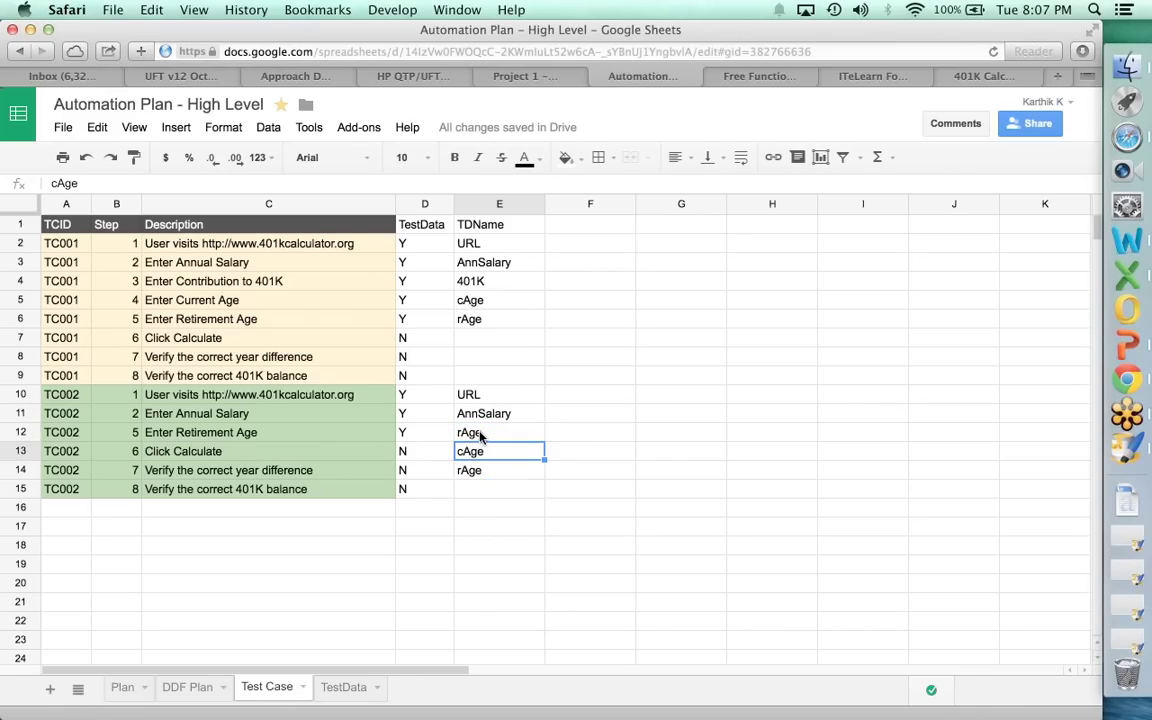
key("shift+Down")
key("Down")
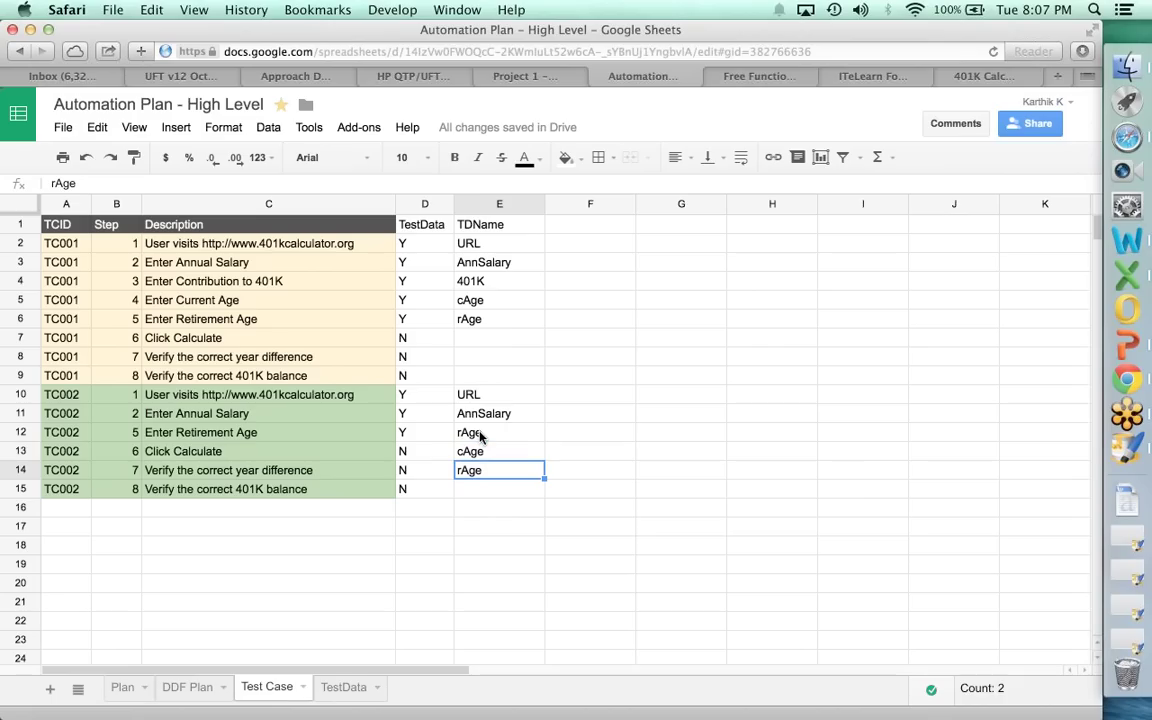
key("Delete")
key("Up")
key("Delete")
left_click(527, 437)
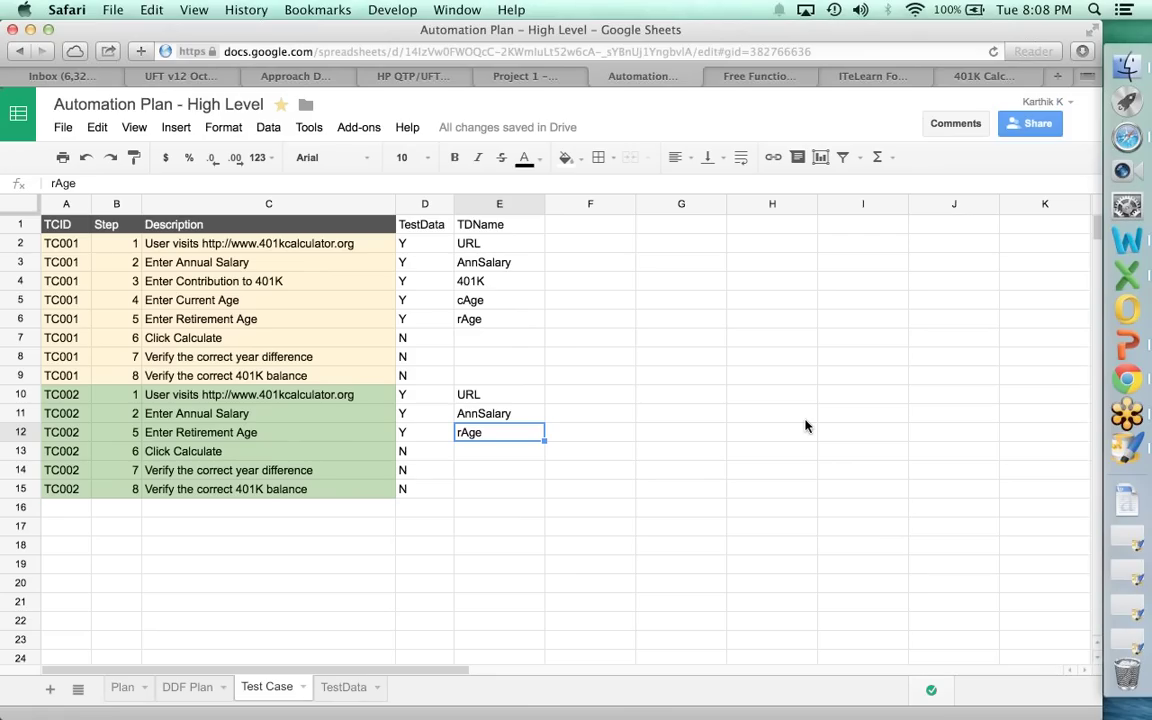
Go to the ITeLearn forum and open its QTP Automation discussion board.
left_click(878, 76)
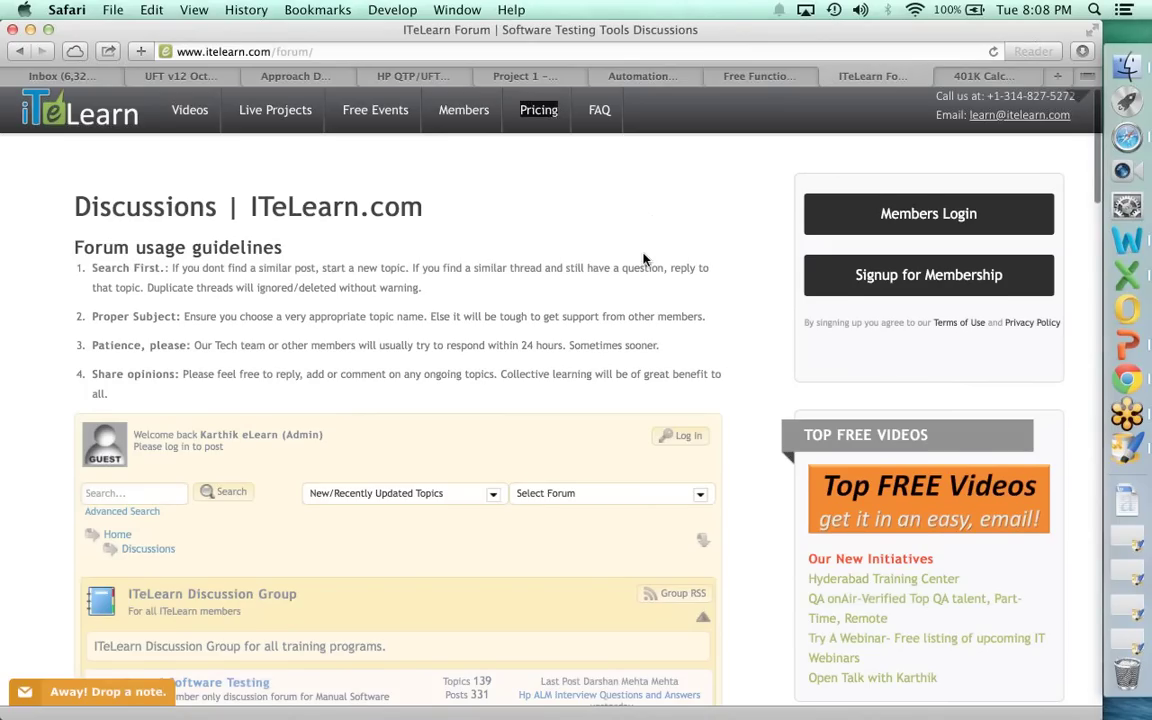
scroll(643, 257, "down", 5)
scroll(643, 259, "down", 1)
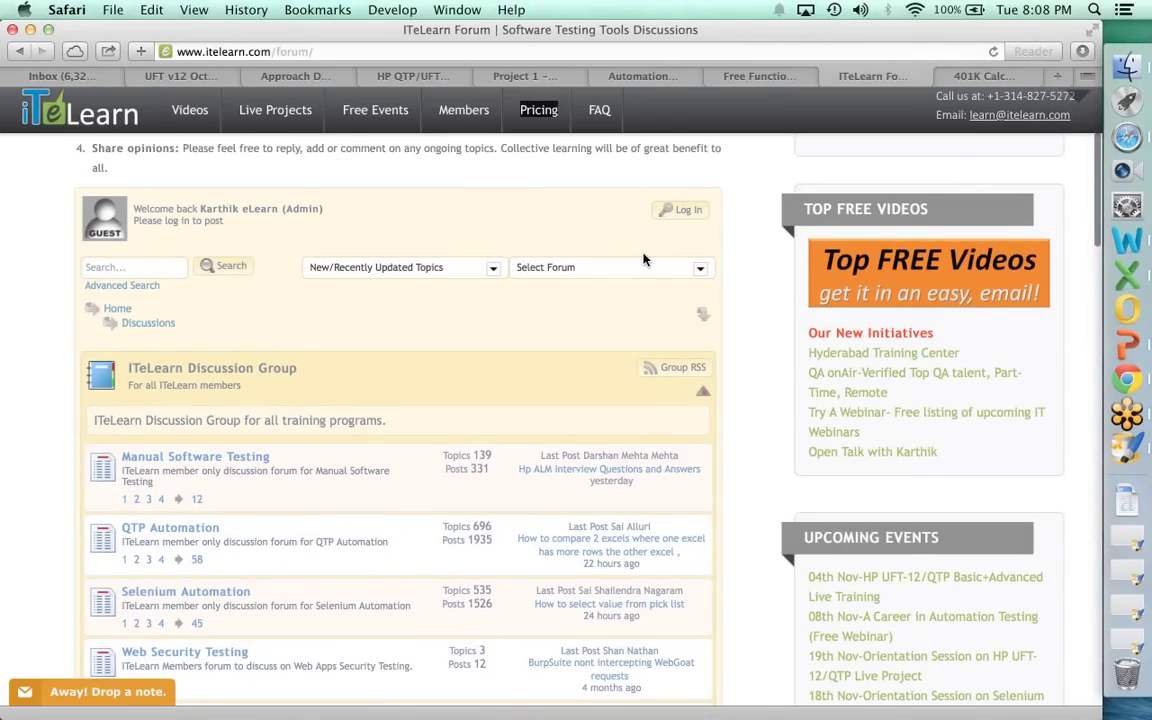
scroll(643, 259, "down", 2)
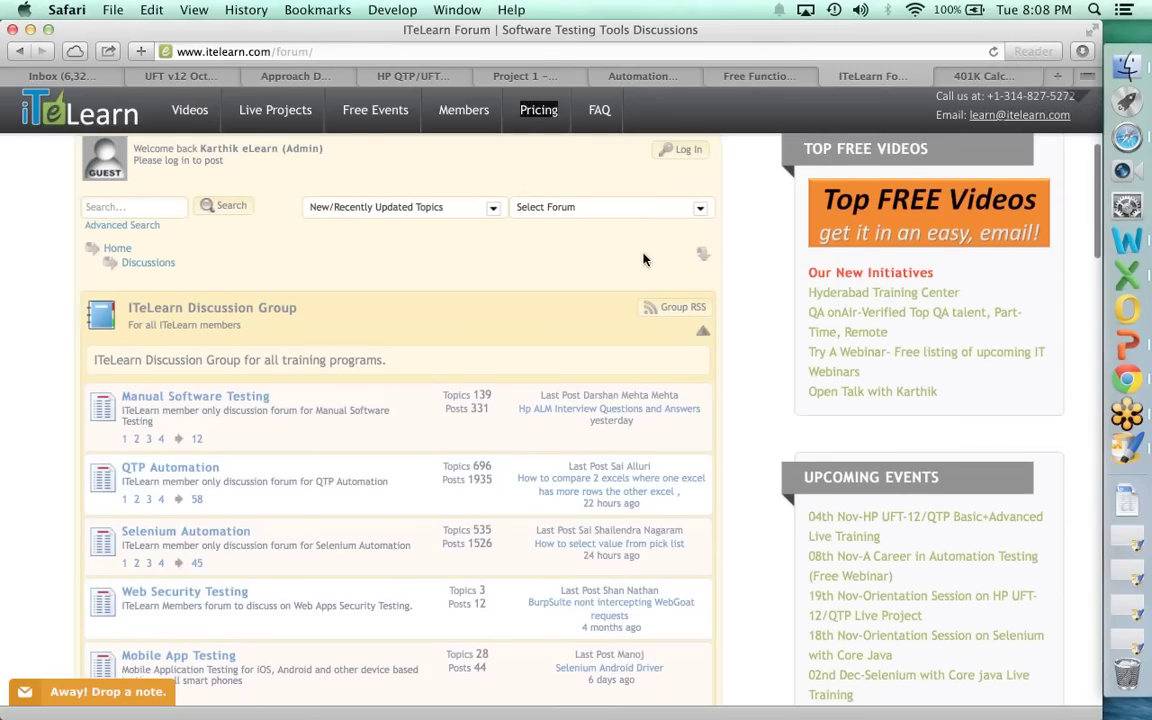
left_click(176, 469)
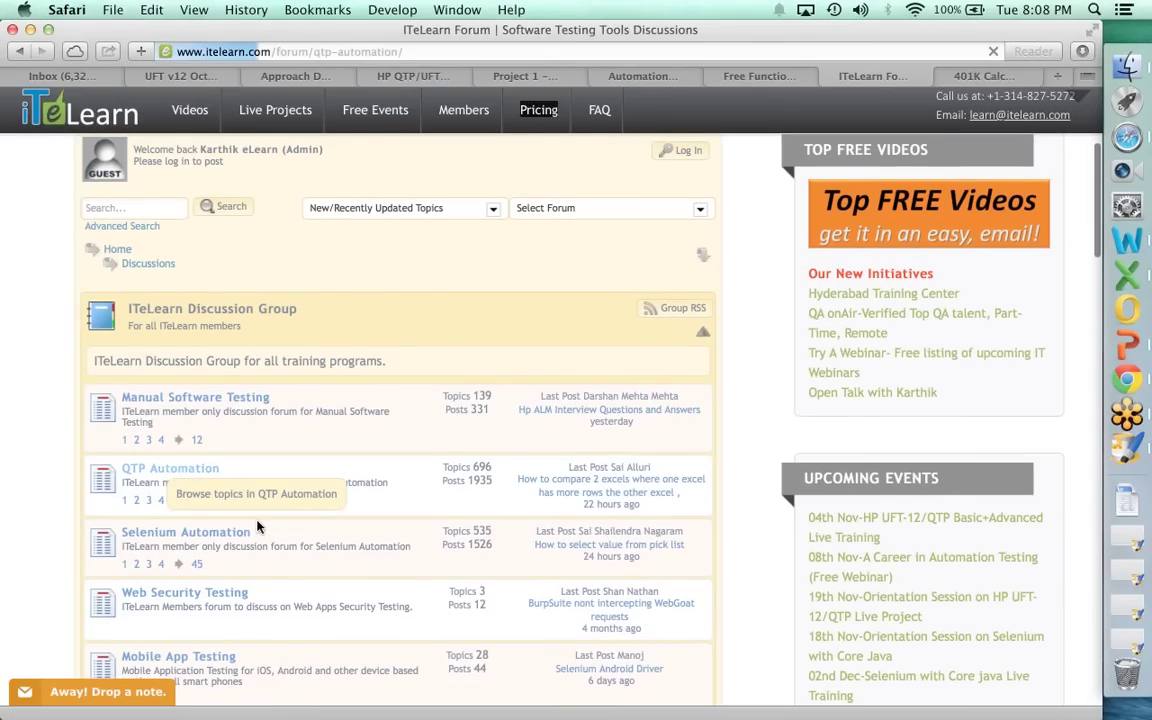
scroll(436, 444, "down", 4)
scroll(436, 444, "down", 3)
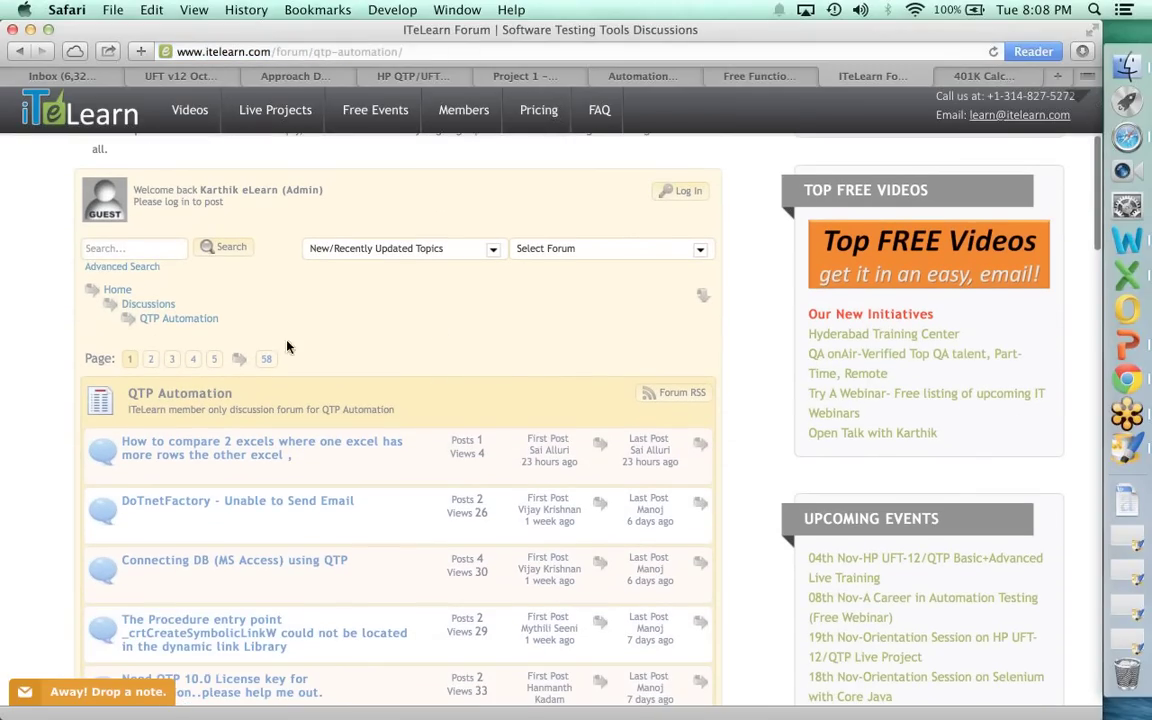
Search the QTP Automation forum for "recording".
left_click(118, 247)
type("recor")
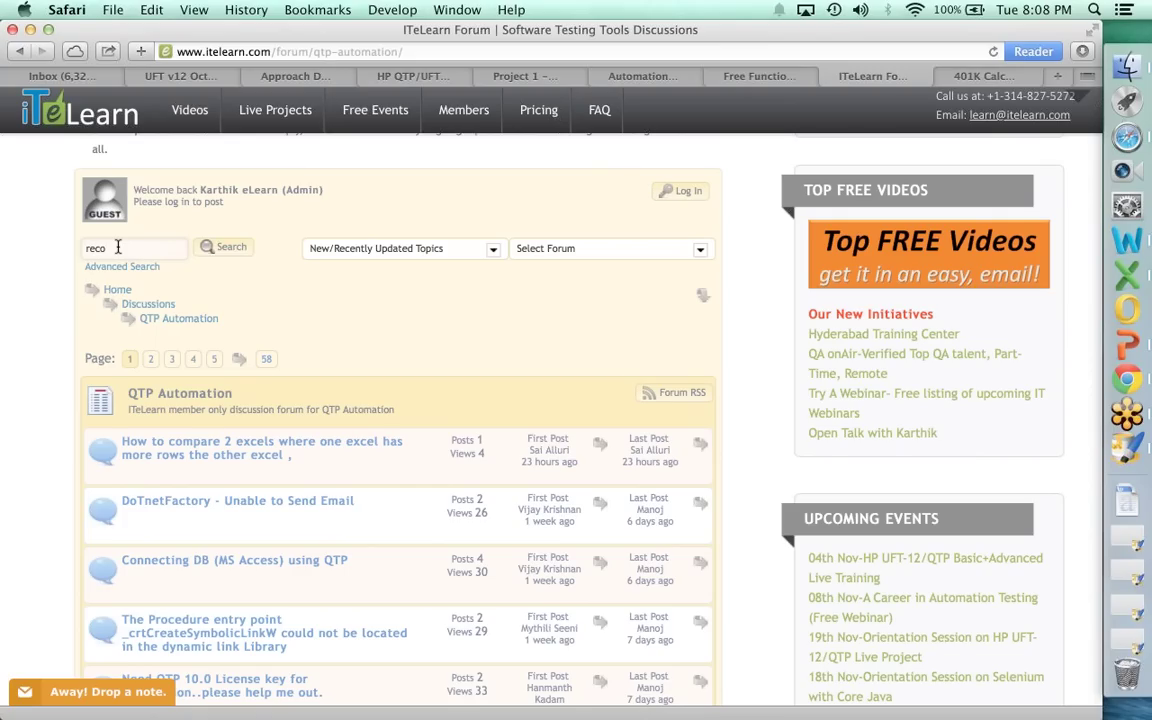
type("dings")
key("Return")
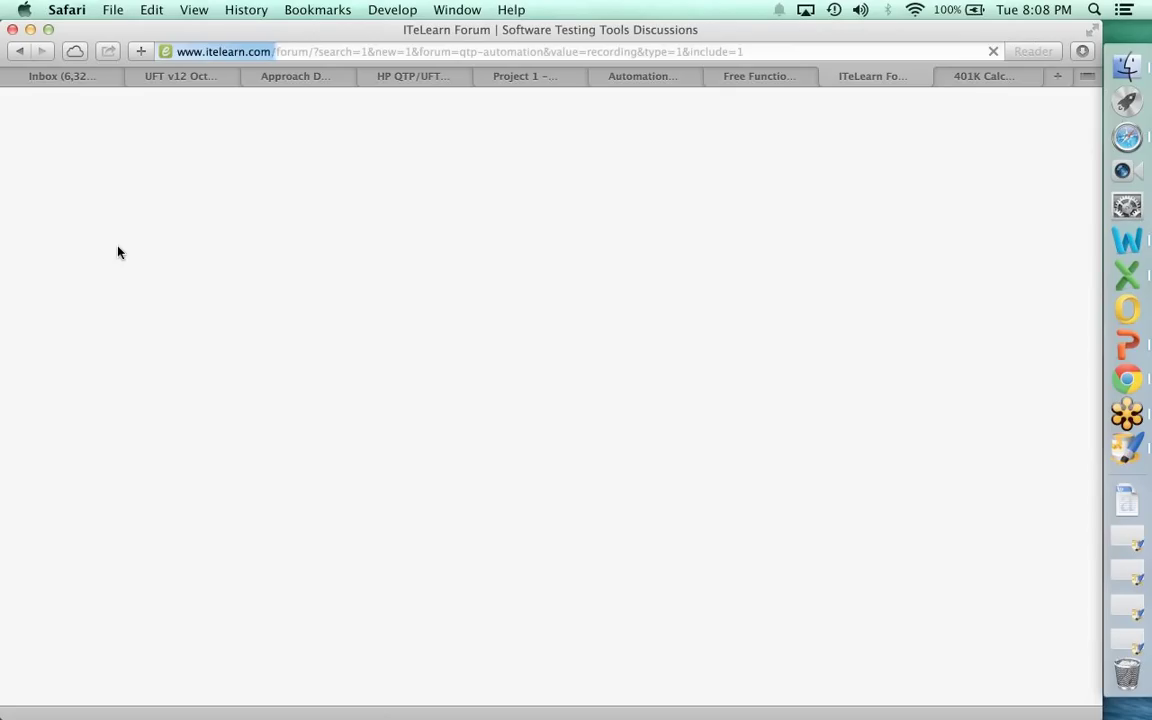
Look through the first page of search results down to the forum's member statistics.
scroll(273, 527, "down", 5)
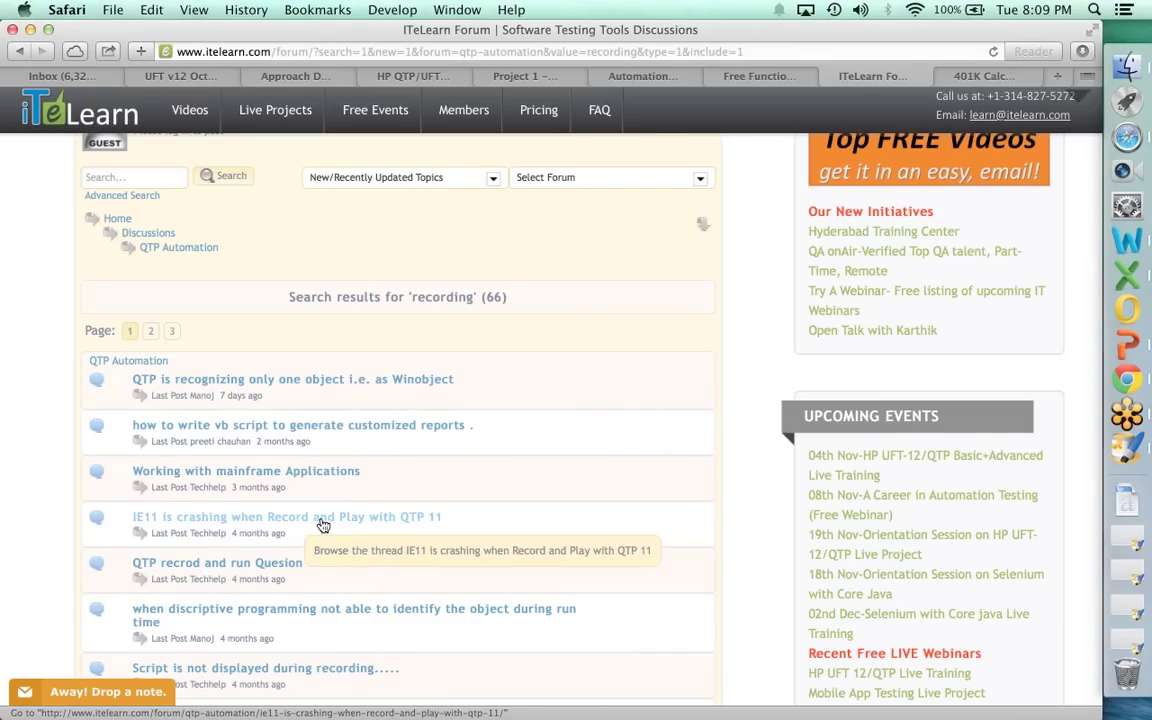
scroll(338, 527, "down", 2)
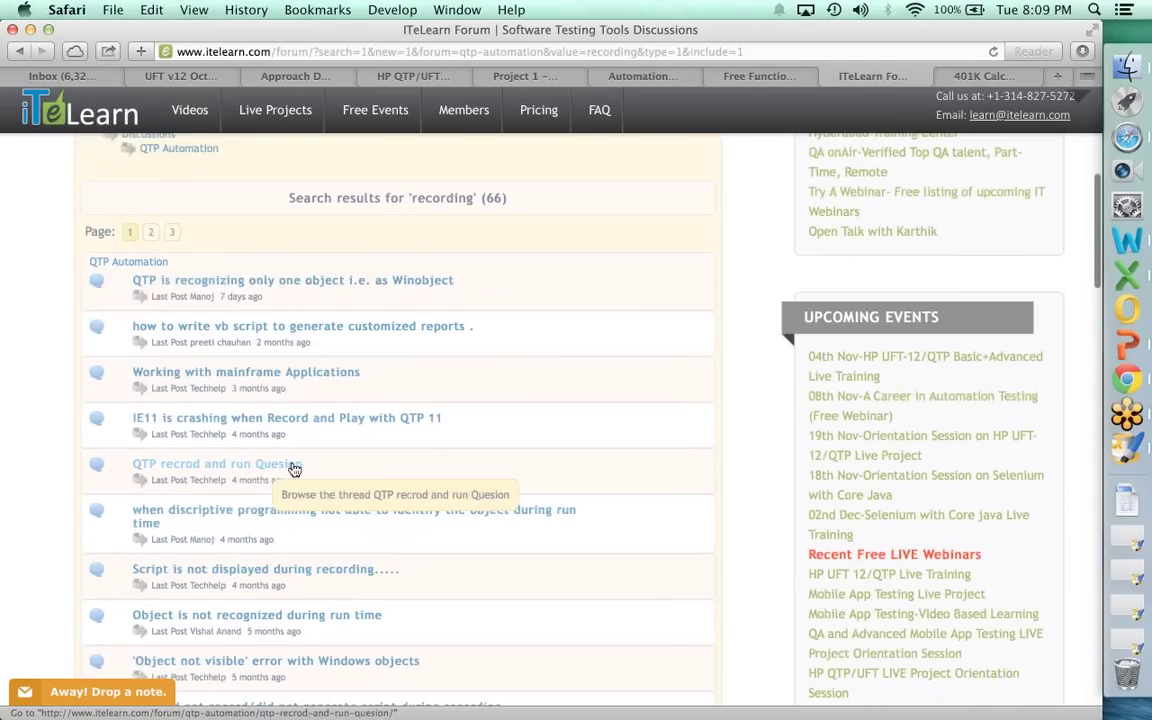
scroll(295, 469, "down", 2)
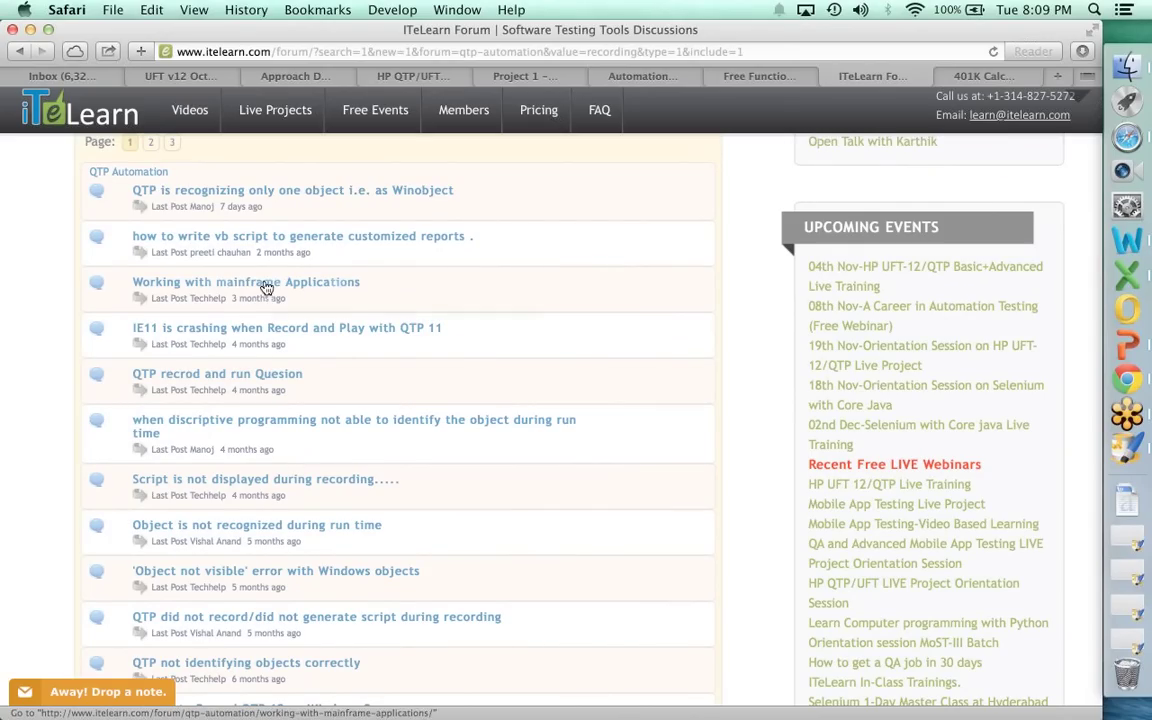
scroll(252, 527, "down", 4)
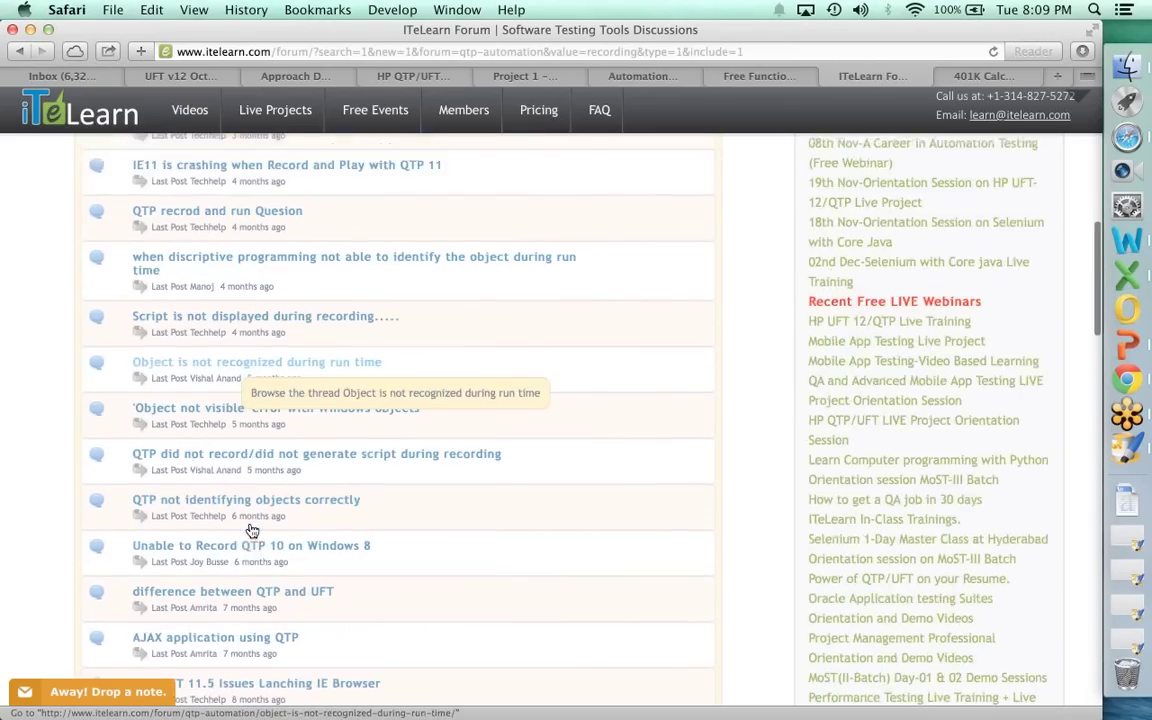
scroll(252, 530, "down", 12)
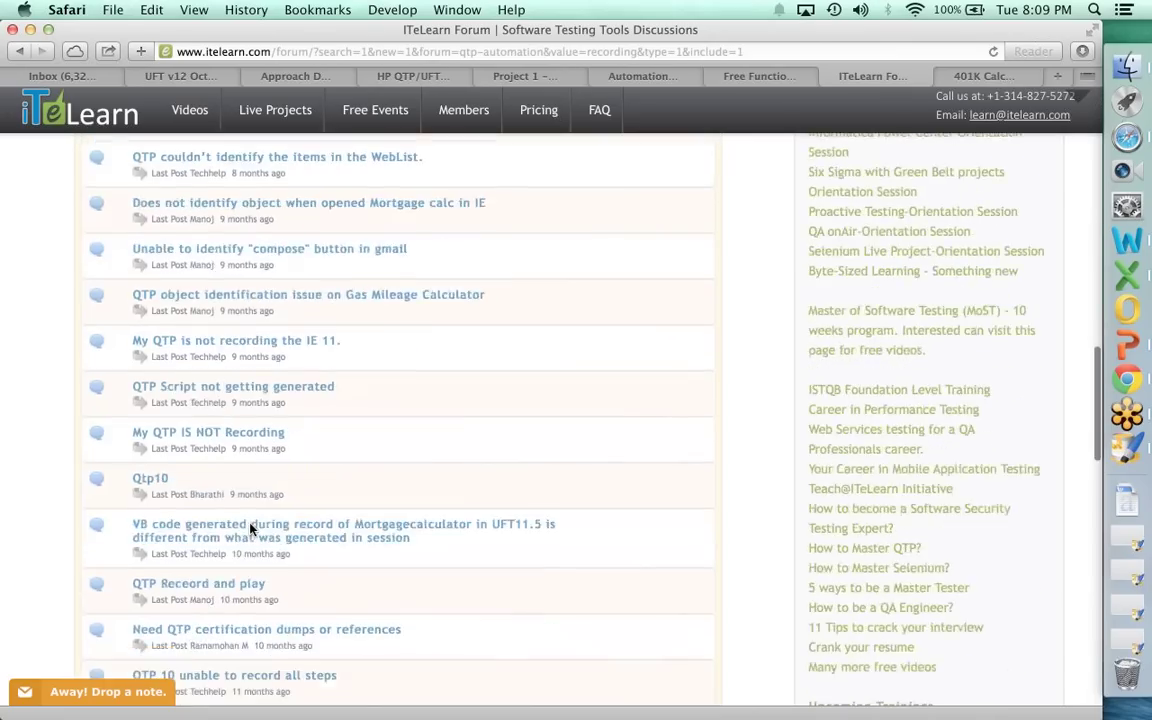
scroll(252, 530, "down", 9)
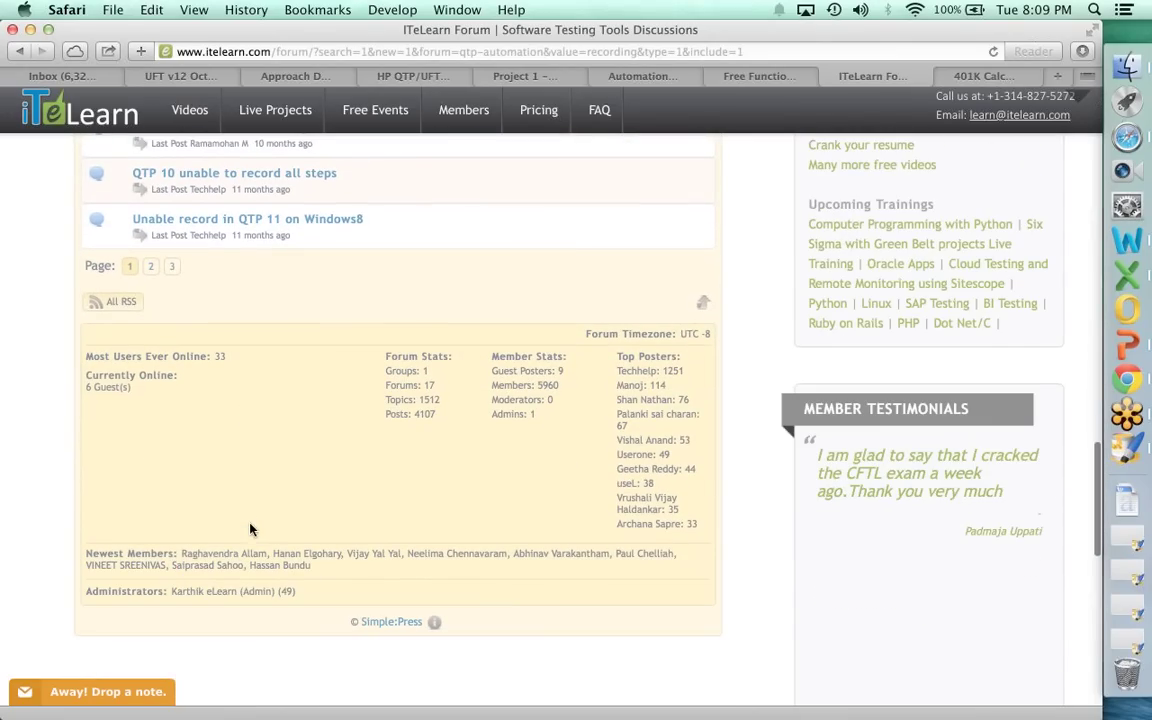
triple_click(547, 384)
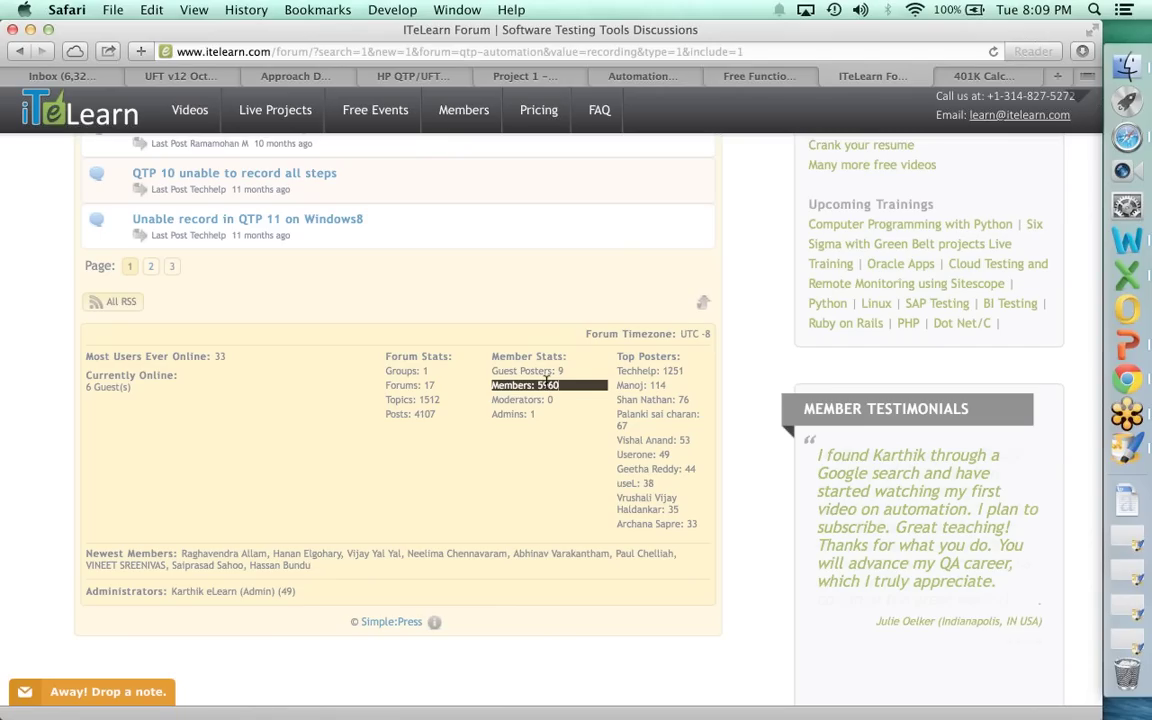
left_click(547, 383)
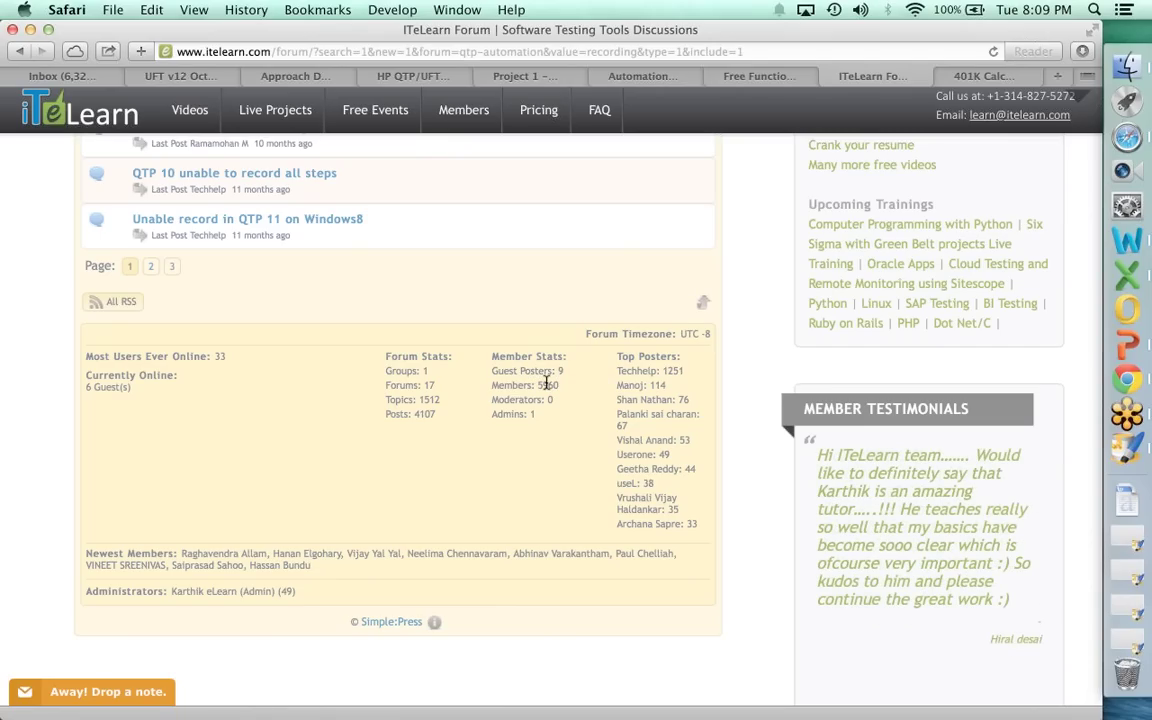